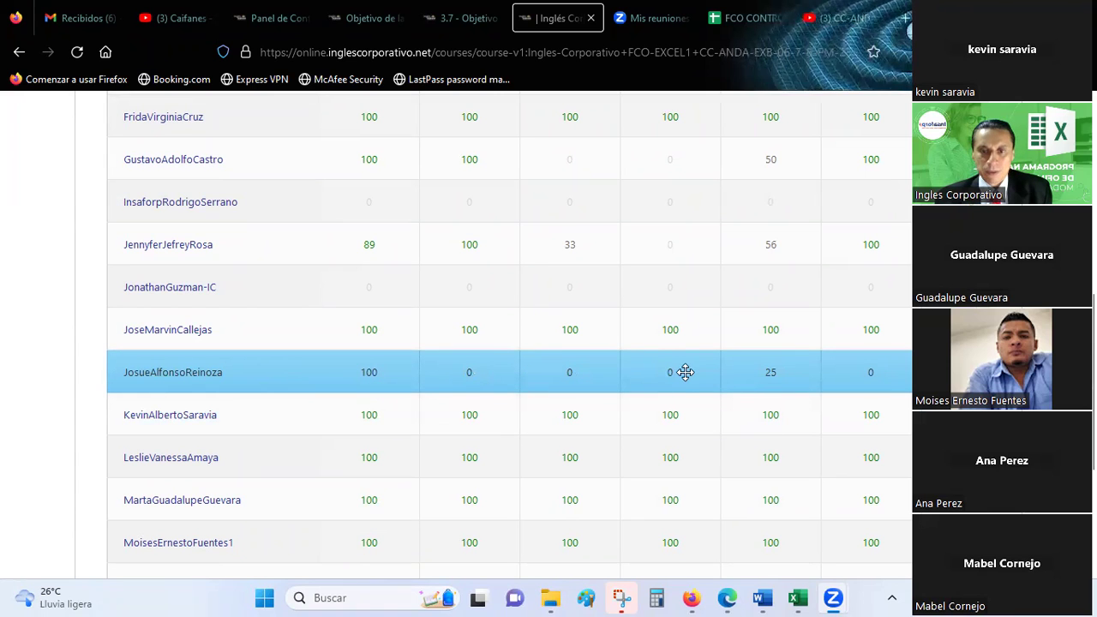
# Step: Switch from the gradebook to the Sesión 15 workbook and select cells C4 and K6
pyautogui.scroll(-3, 686, 372)
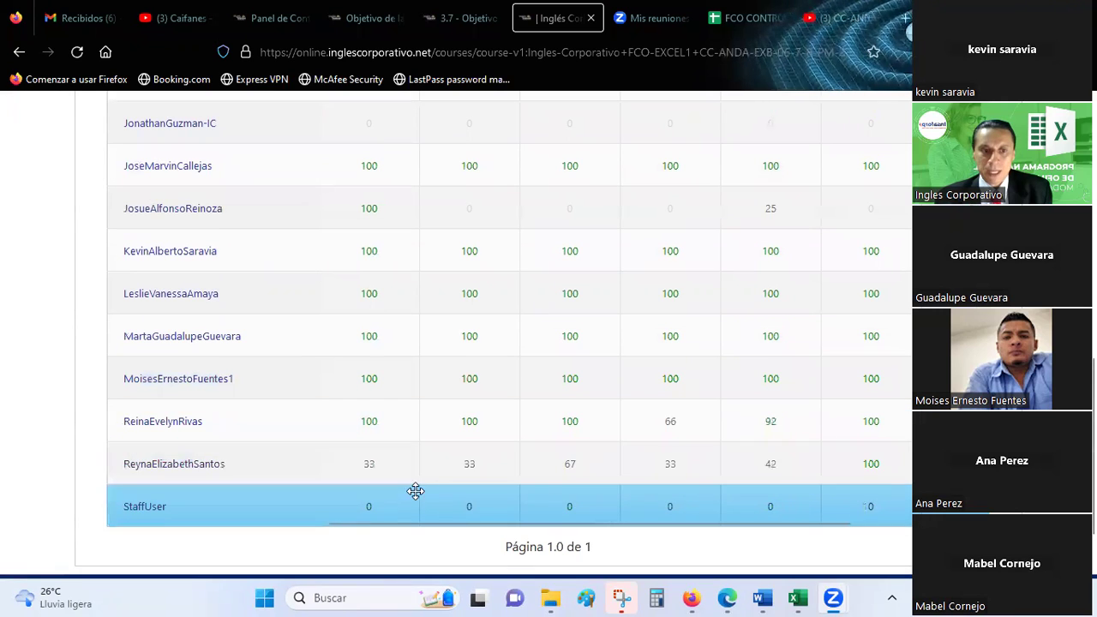
pyautogui.scroll(2, 570, 439)
pyautogui.scroll(2, 570, 440)
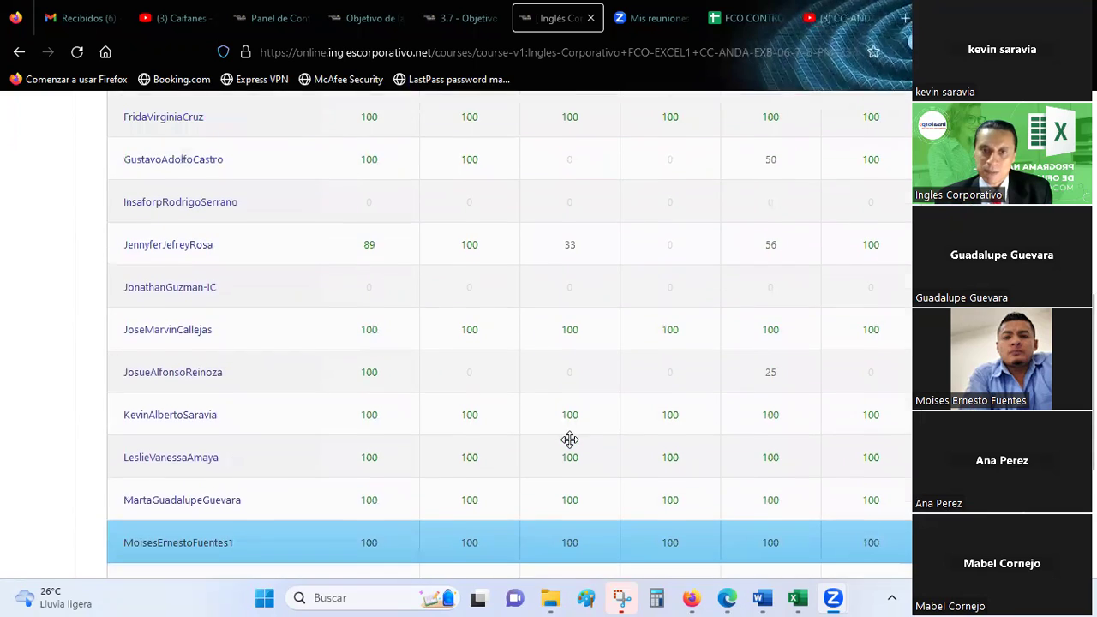
pyautogui.scroll(4, 569, 438)
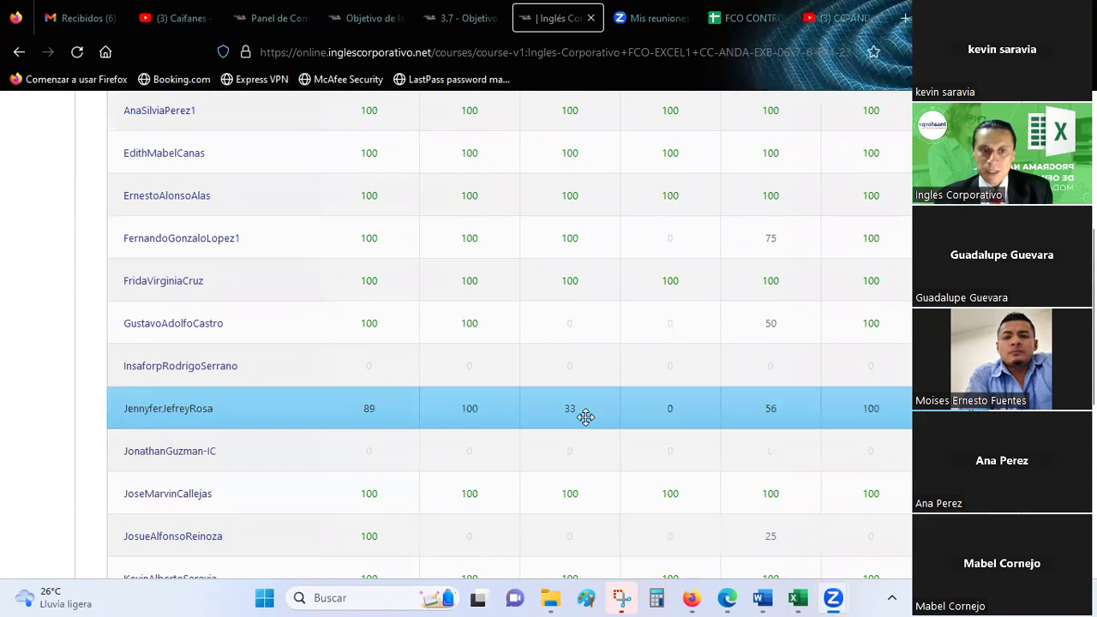
pyautogui.scroll(2, 584, 414)
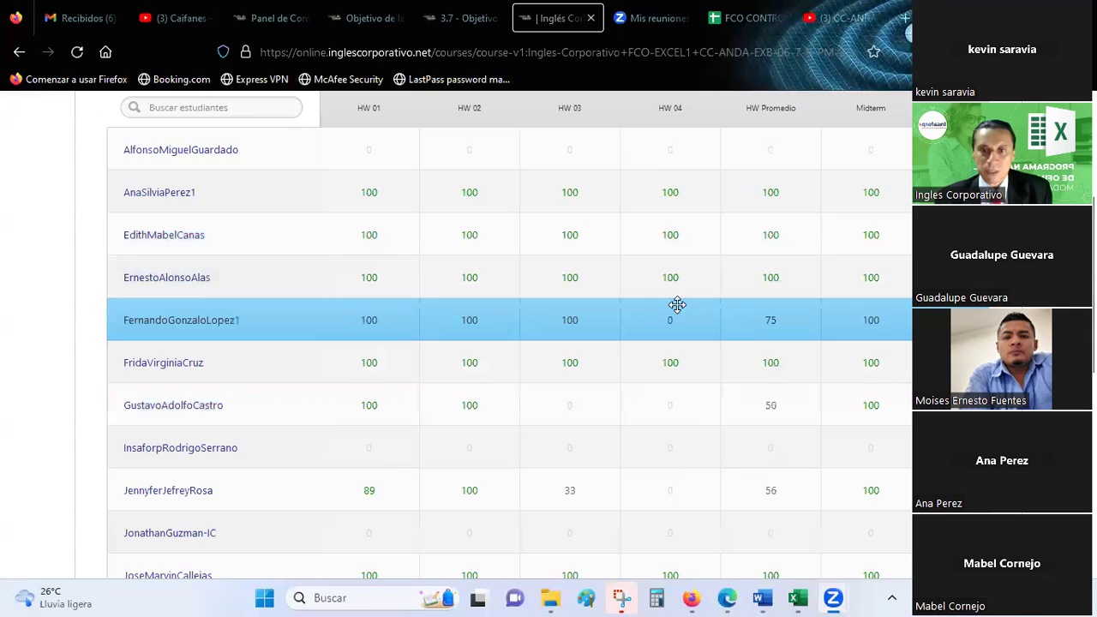
pyautogui.scroll(-2, 674, 400)
pyautogui.scroll(-4, 672, 394)
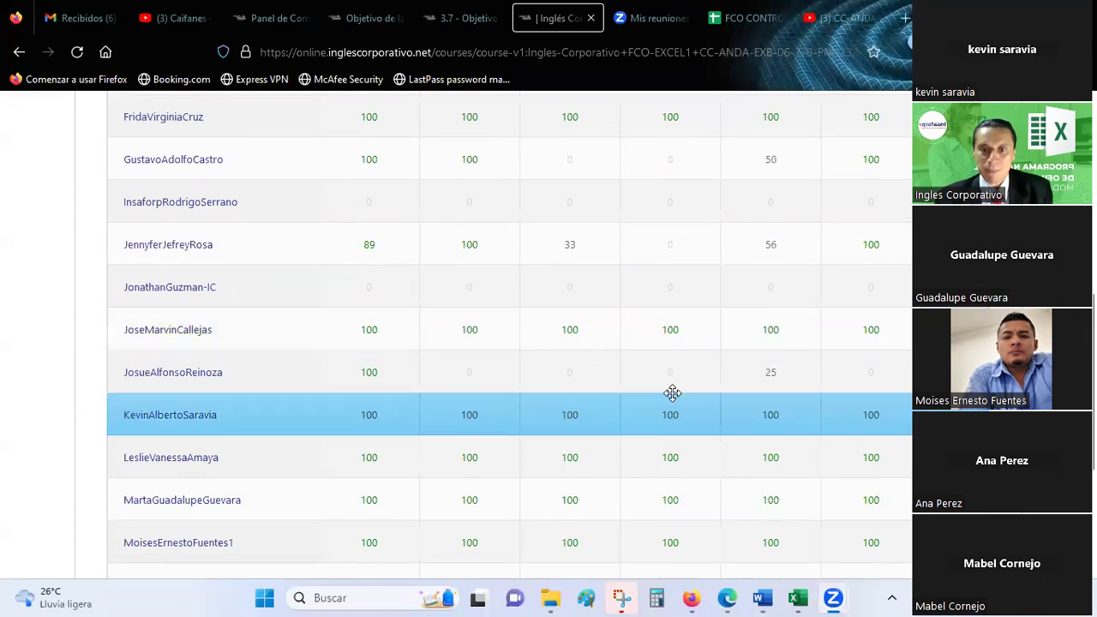
pyautogui.scroll(-4, 670, 391)
pyautogui.scroll(-2, 651, 334)
pyautogui.scroll(5, 646, 318)
pyautogui.scroll(5, 646, 301)
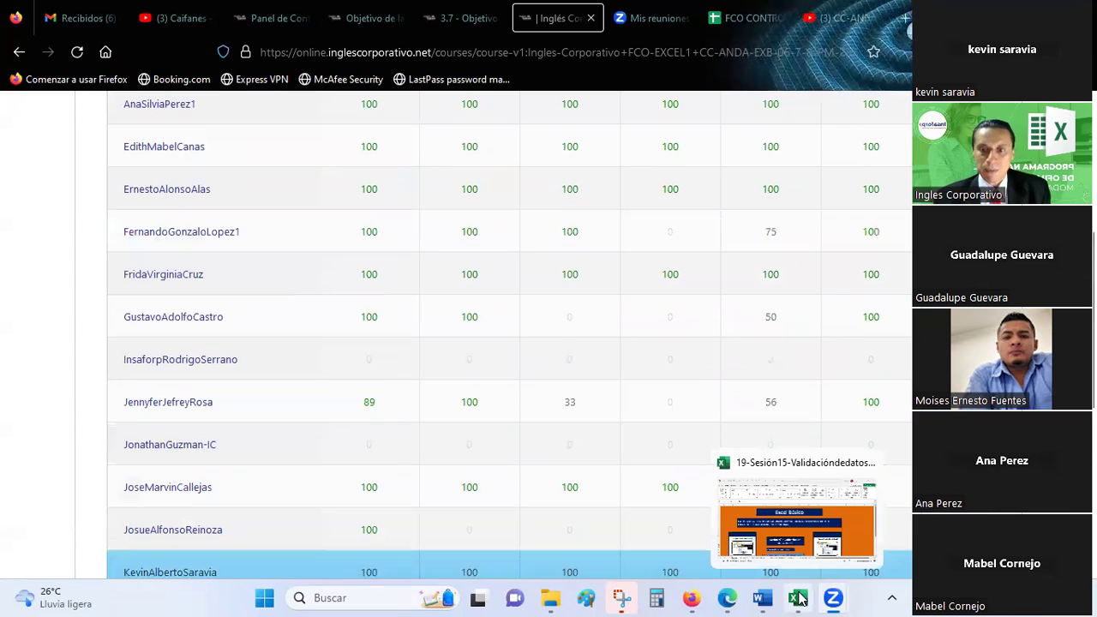
pyautogui.click(799, 597)
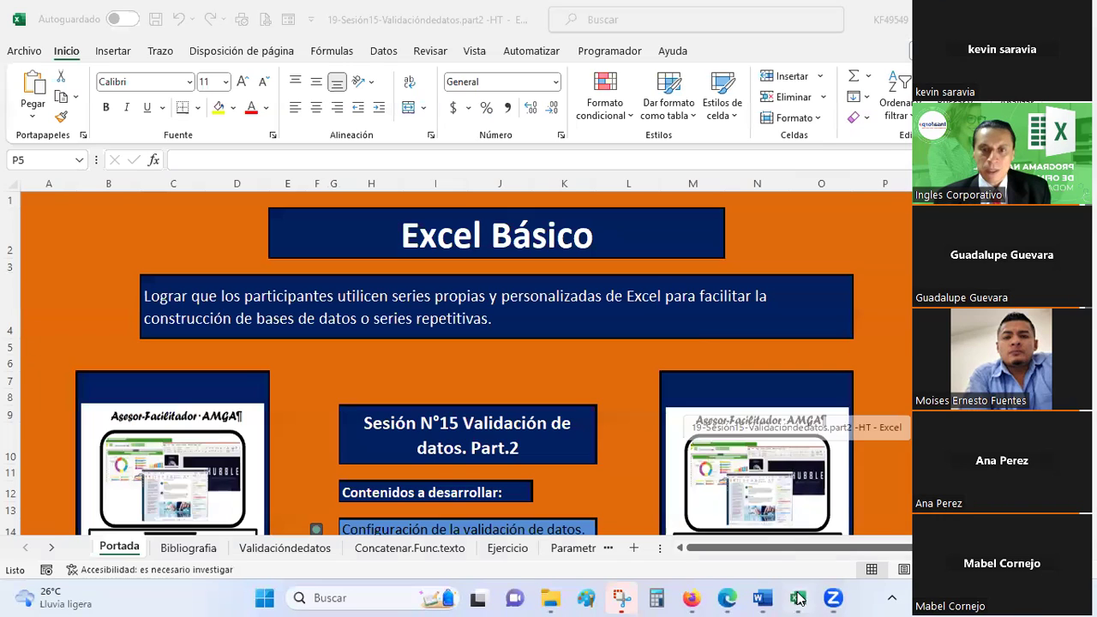
pyautogui.click(650, 306)
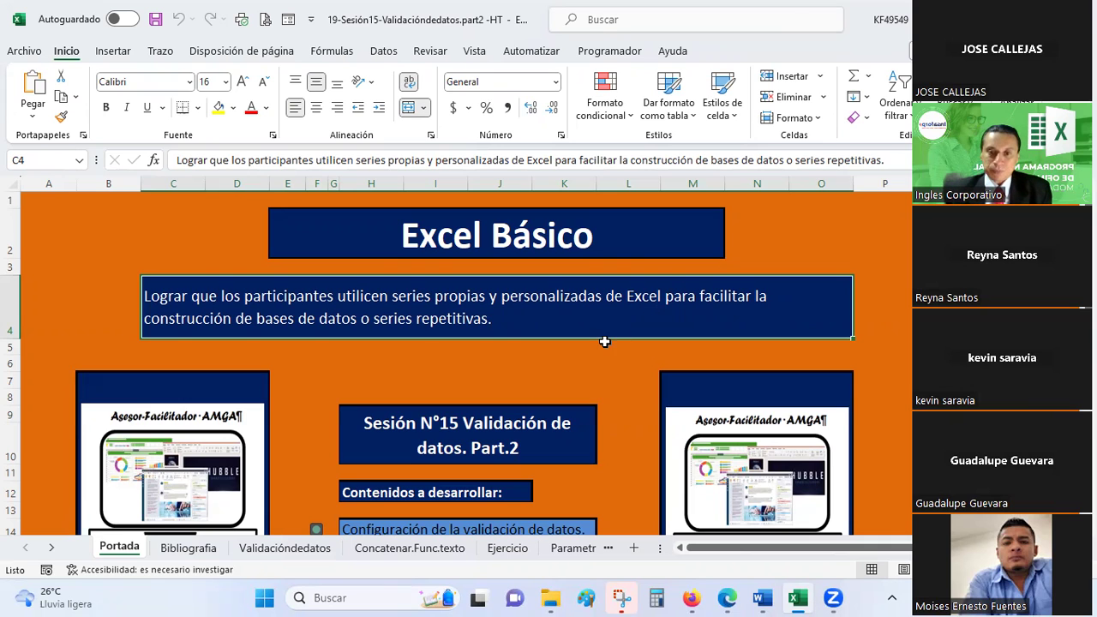
pyautogui.click(585, 358)
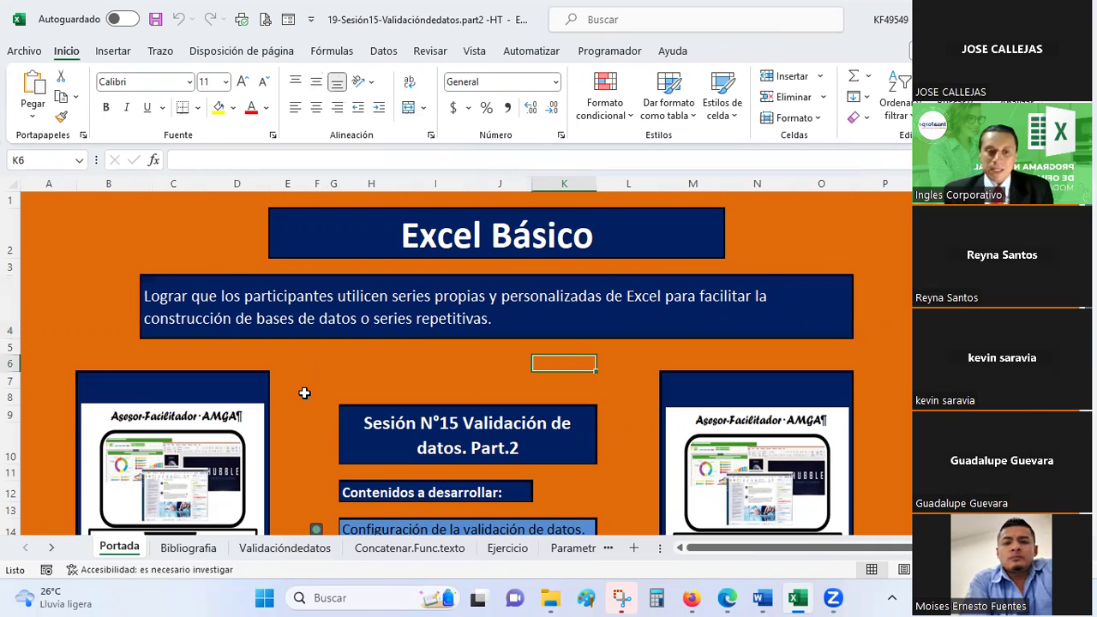
pyautogui.scroll(-1, 304, 392)
pyautogui.click(287, 548)
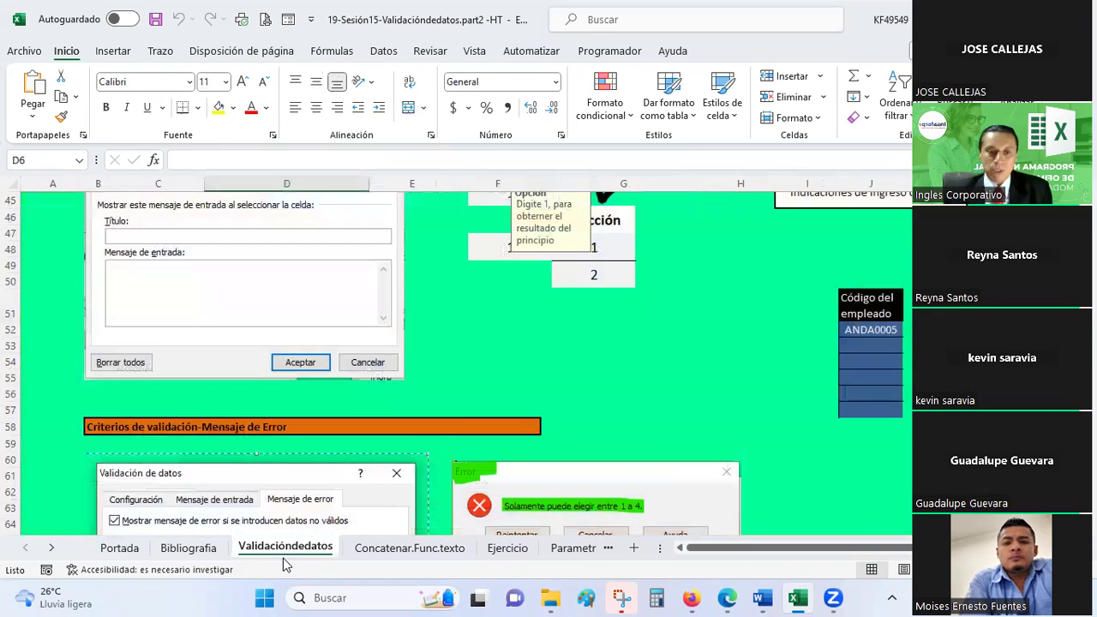
pyautogui.scroll(2, 486, 383)
pyautogui.scroll(2, 485, 383)
pyautogui.scroll(5, 485, 377)
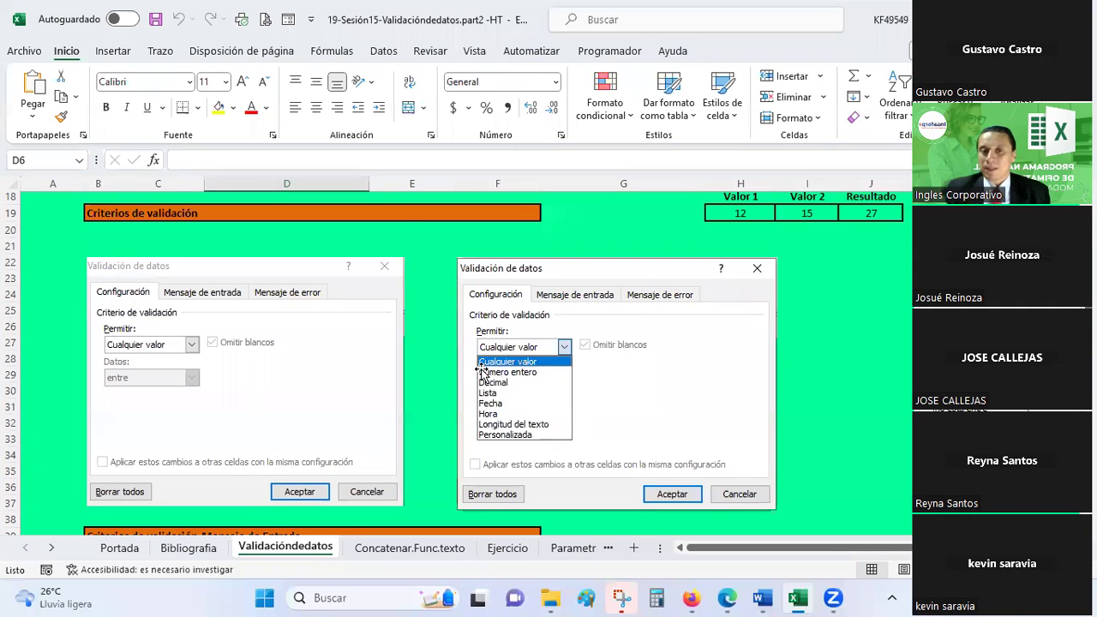
# Step: Scroll past the data-validation examples to the employee list and show the Datos tab
pyautogui.click(409, 232)
pyautogui.click(416, 247)
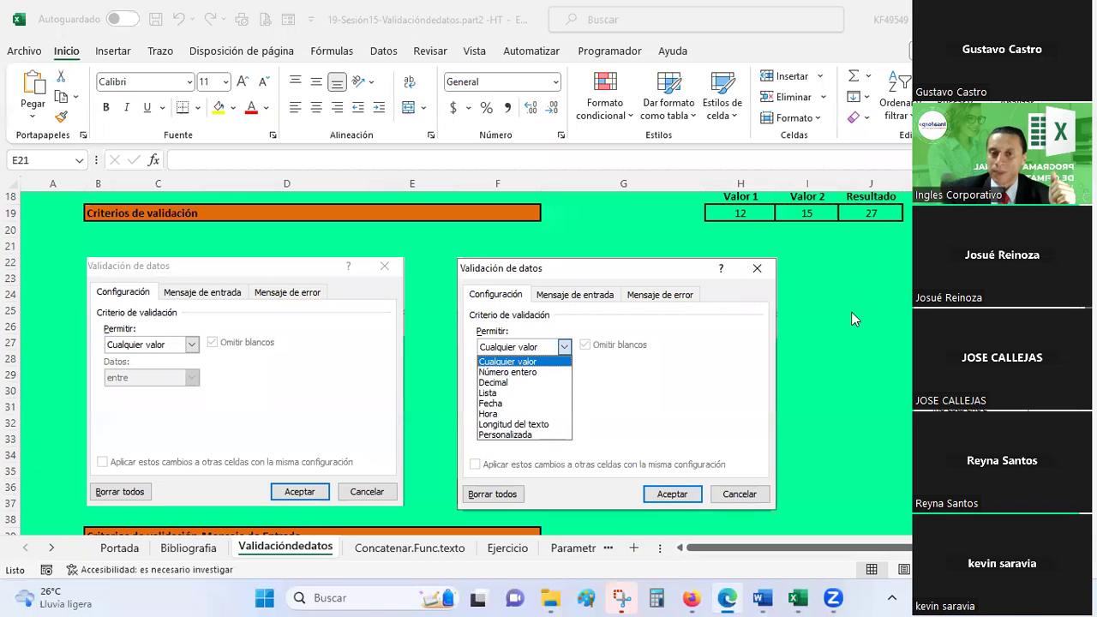
pyautogui.scroll(-2, 626, 273)
pyautogui.scroll(-2, 626, 272)
pyautogui.scroll(-3, 625, 272)
pyautogui.scroll(-1, 625, 272)
pyautogui.scroll(-3, 625, 272)
pyautogui.scroll(-2, 626, 272)
pyautogui.scroll(-2, 626, 272)
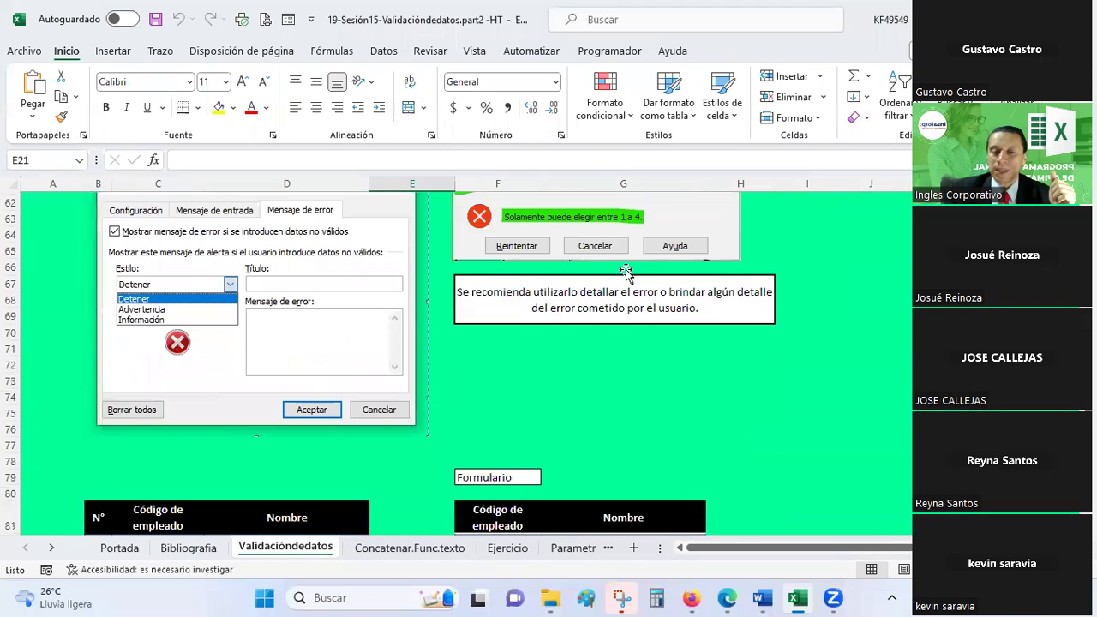
pyautogui.scroll(-2, 625, 273)
pyautogui.scroll(-4, 625, 272)
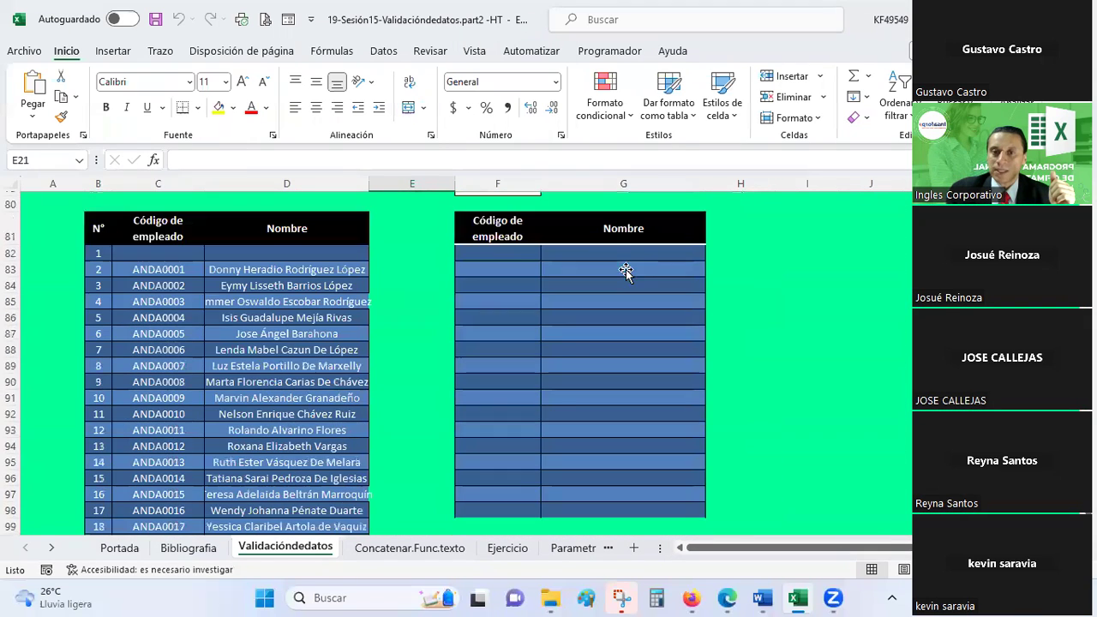
pyautogui.click(382, 51)
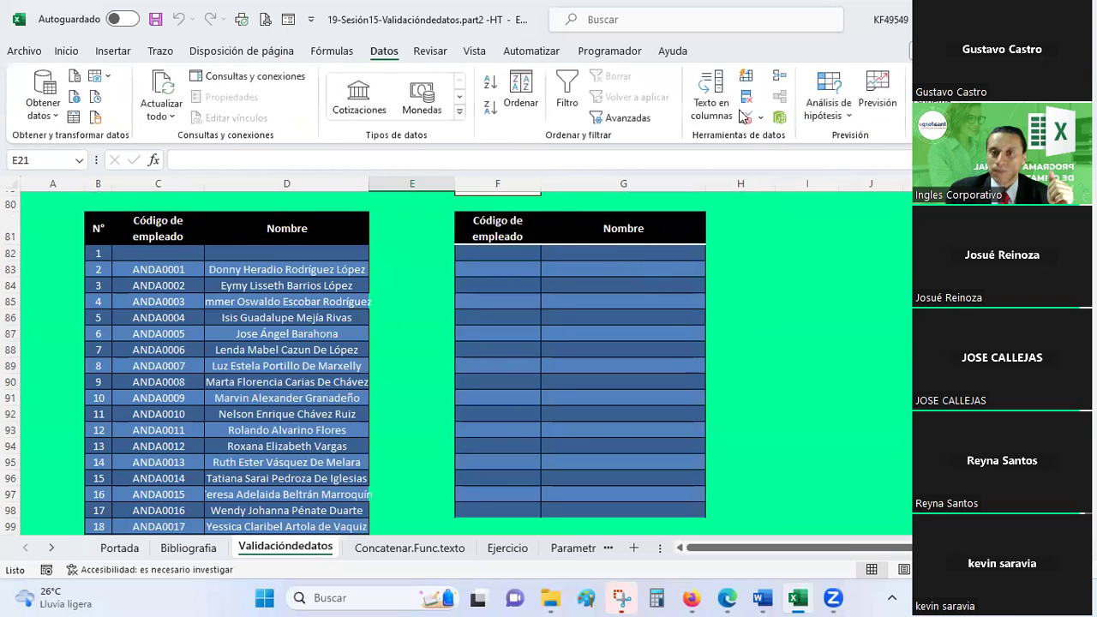
pyautogui.click(431, 551)
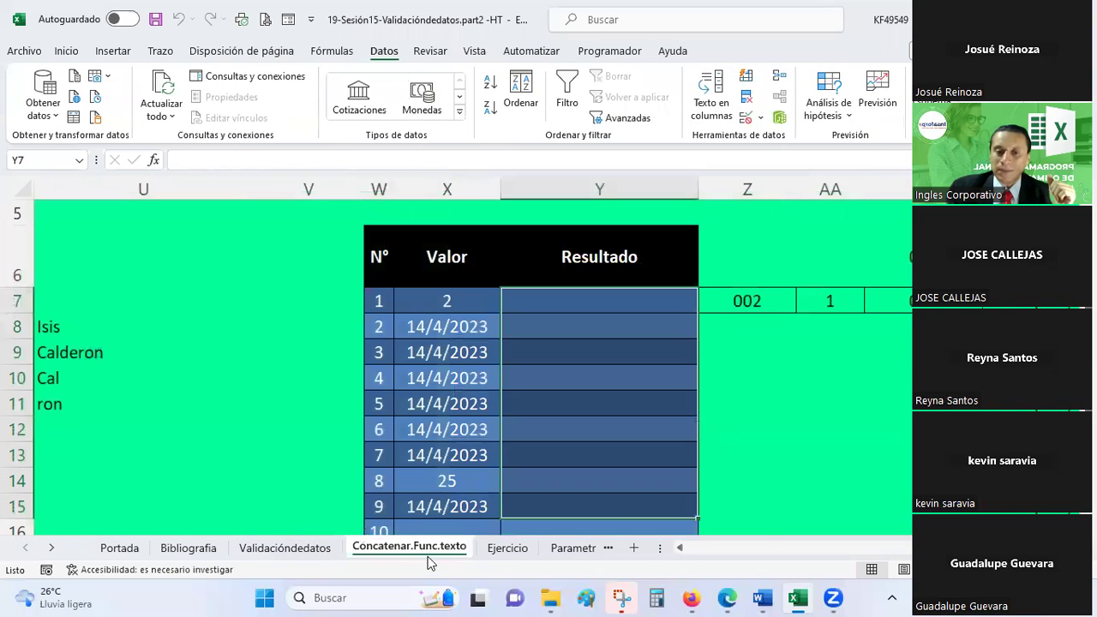
pyautogui.click(698, 549)
pyautogui.moveTo(698, 548); pyautogui.dragTo(691, 547)
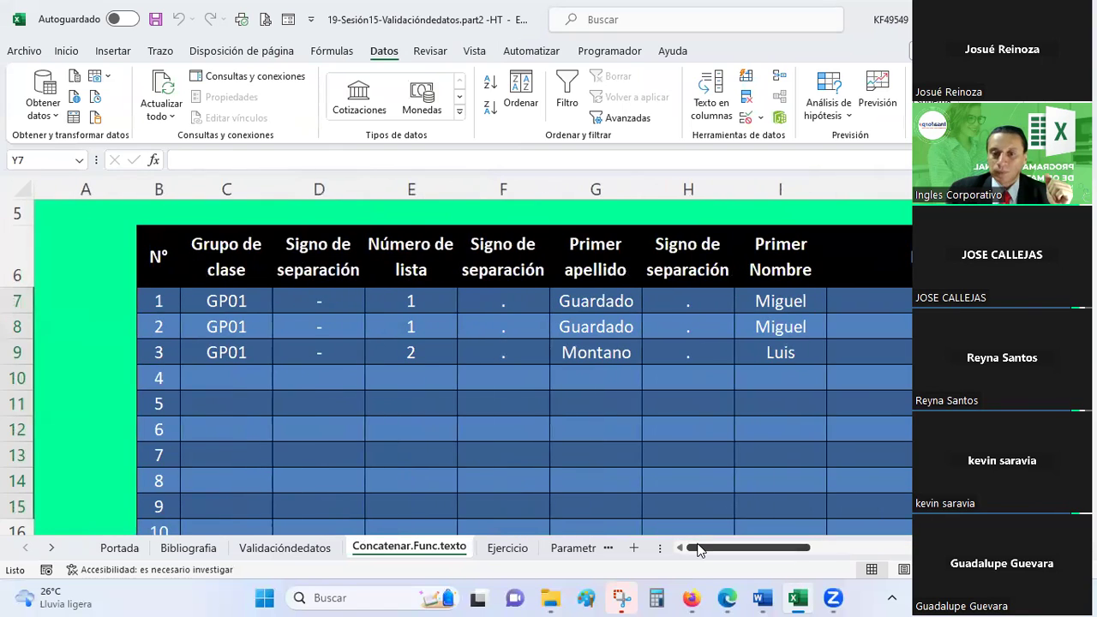
pyautogui.scroll(5, 678, 335)
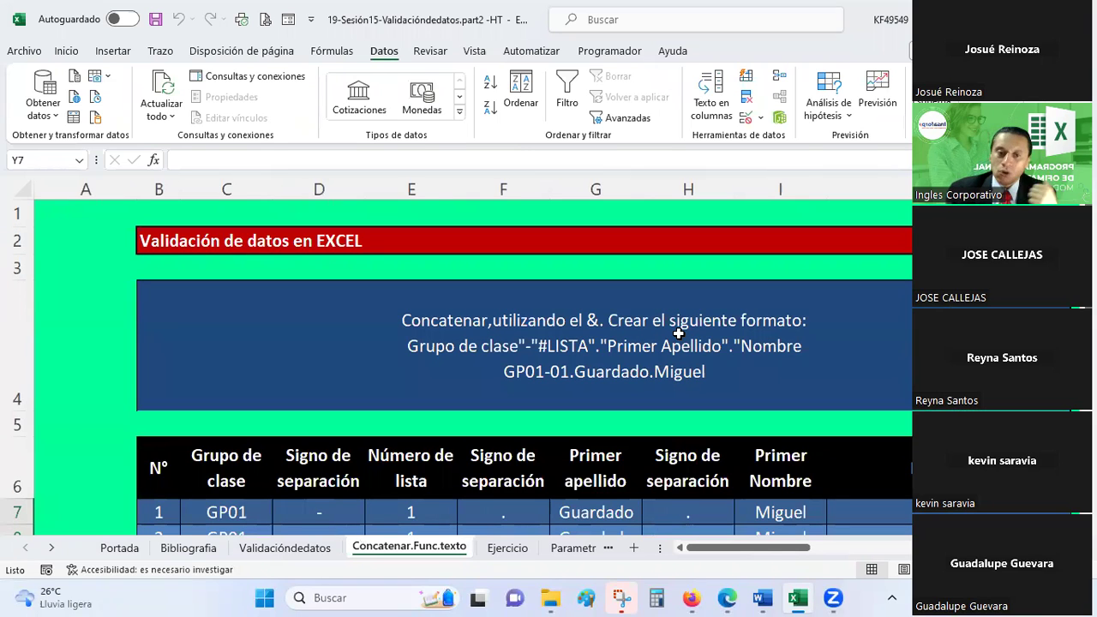
pyautogui.moveTo(709, 547); pyautogui.dragTo(904, 540)
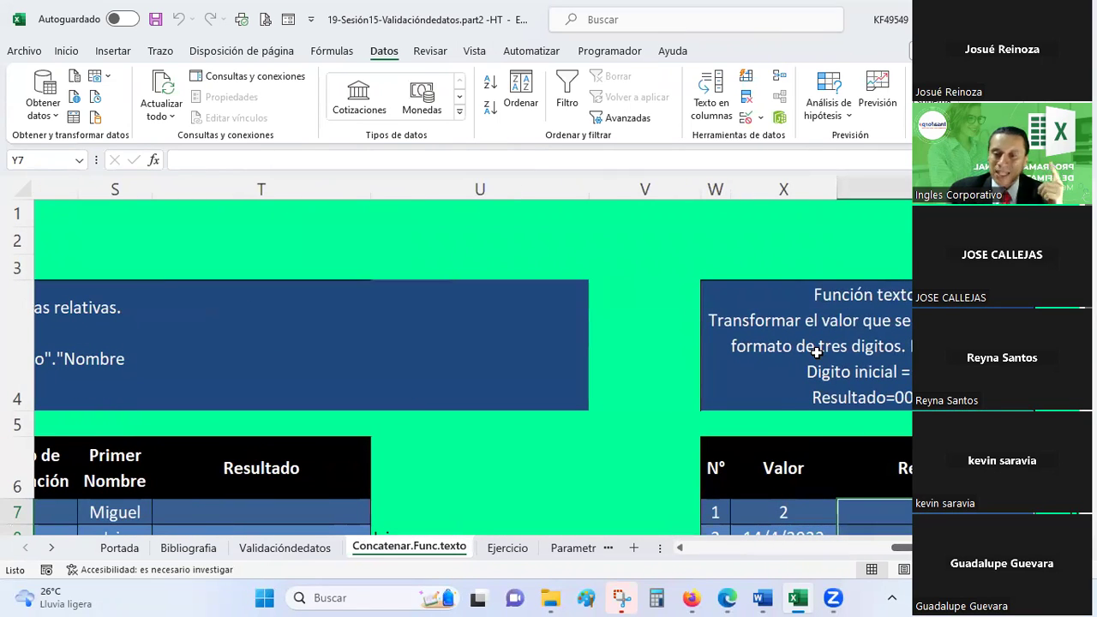
pyautogui.scroll(-2, 817, 352)
pyautogui.scroll(-1, 899, 289)
pyautogui.click(900, 286)
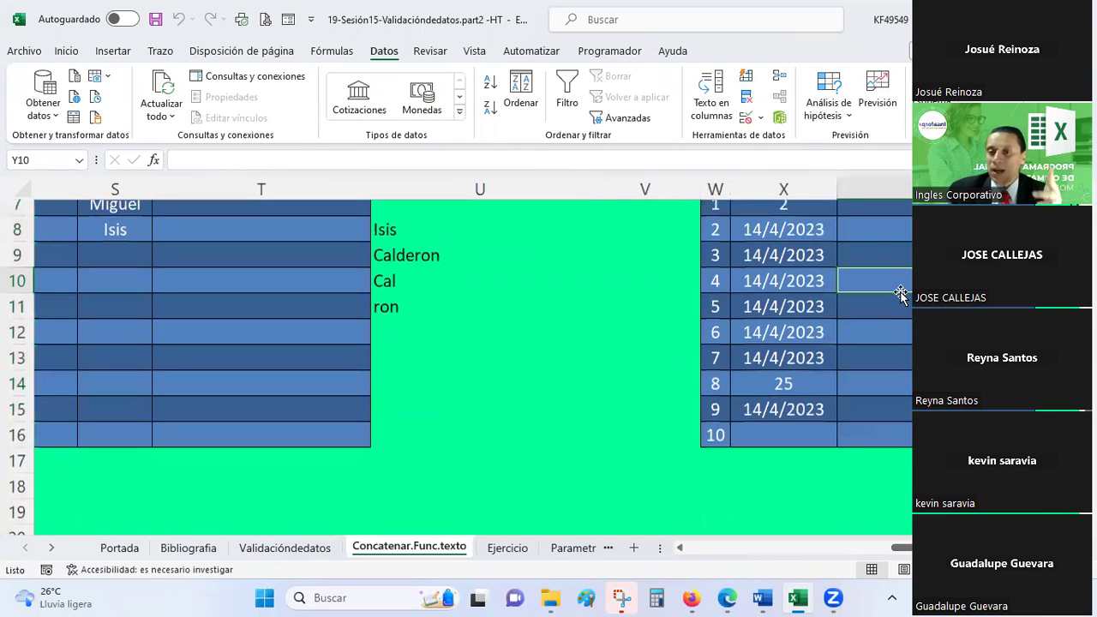
pyautogui.scroll(1, 899, 294)
pyautogui.click(856, 355)
pyautogui.click(839, 390)
pyautogui.click(862, 458)
pyautogui.moveTo(900, 547); pyautogui.dragTo(701, 563)
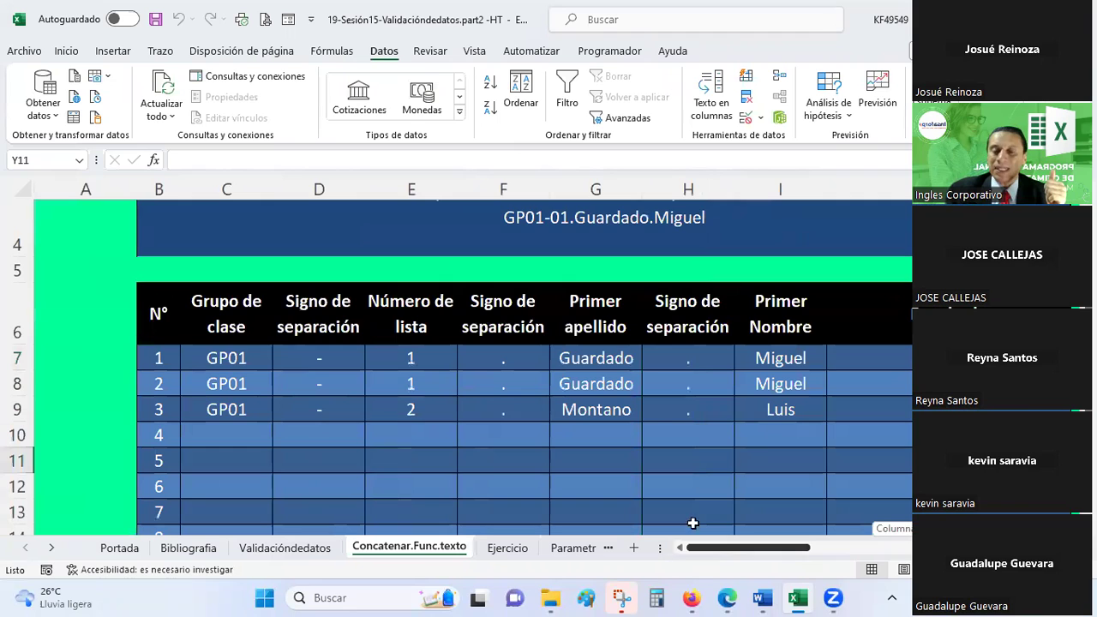
pyautogui.click(866, 357)
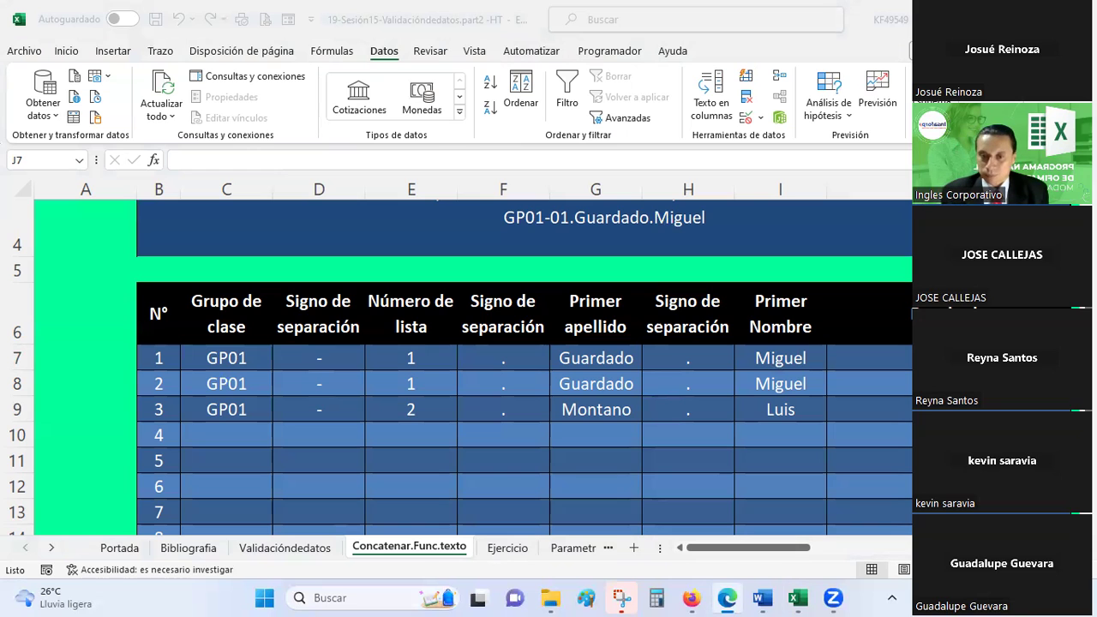
pyautogui.click(882, 356)
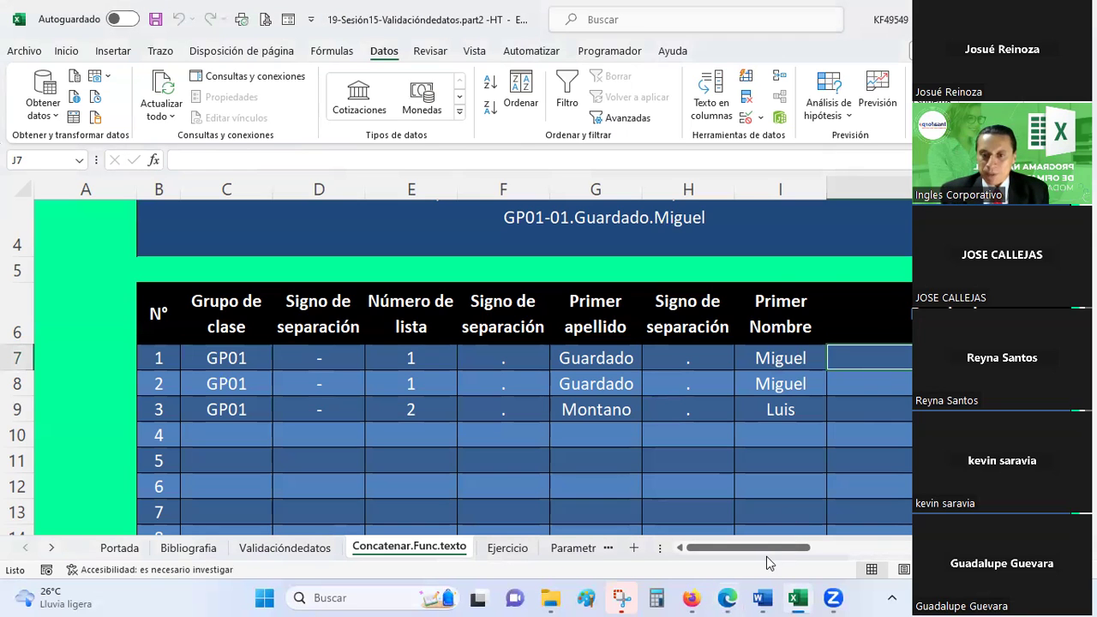
pyautogui.moveTo(763, 549)
pyautogui.mouseDown()
pyautogui.moveTo(780, 542)
pyautogui.moveTo(768, 547)
pyautogui.mouseUp()
pyautogui.scroll(1, 696, 440)
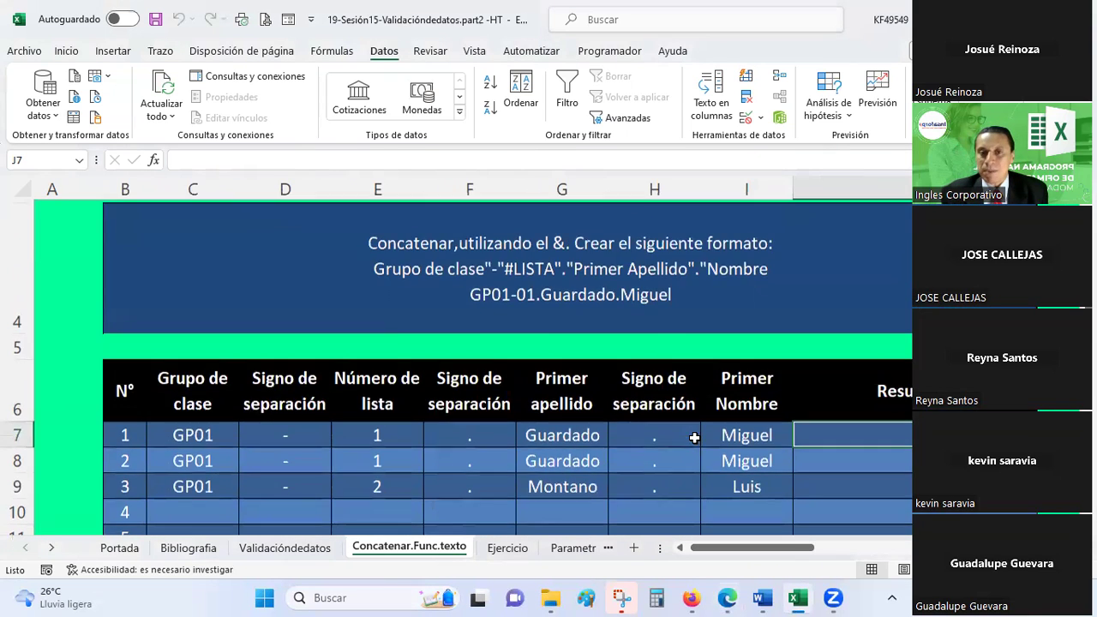
pyautogui.scroll(-1, 694, 438)
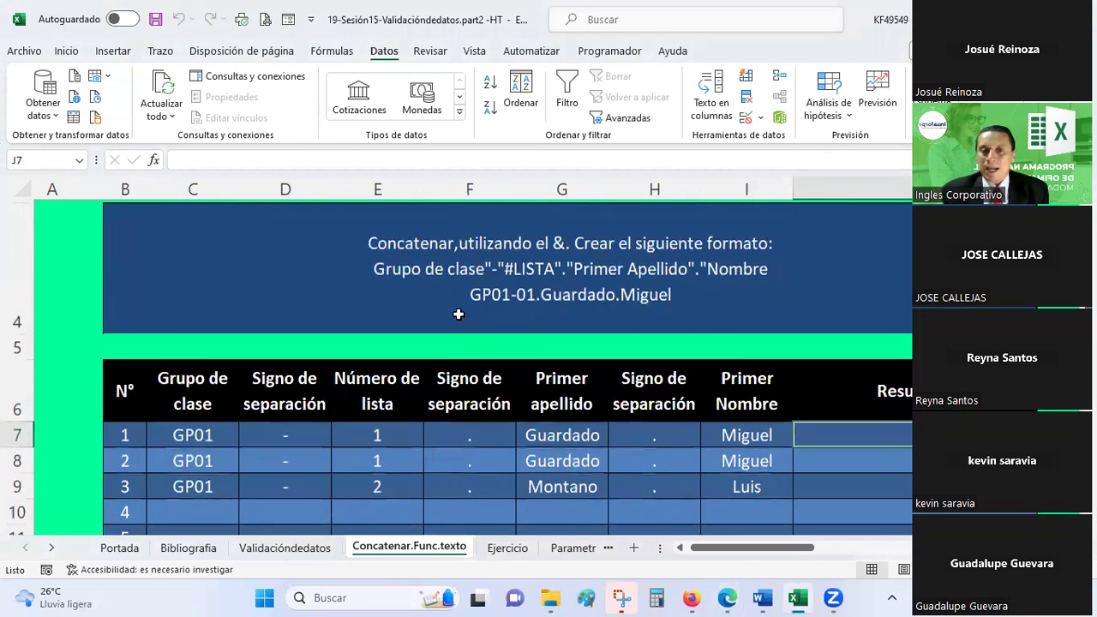
pyautogui.click(471, 261)
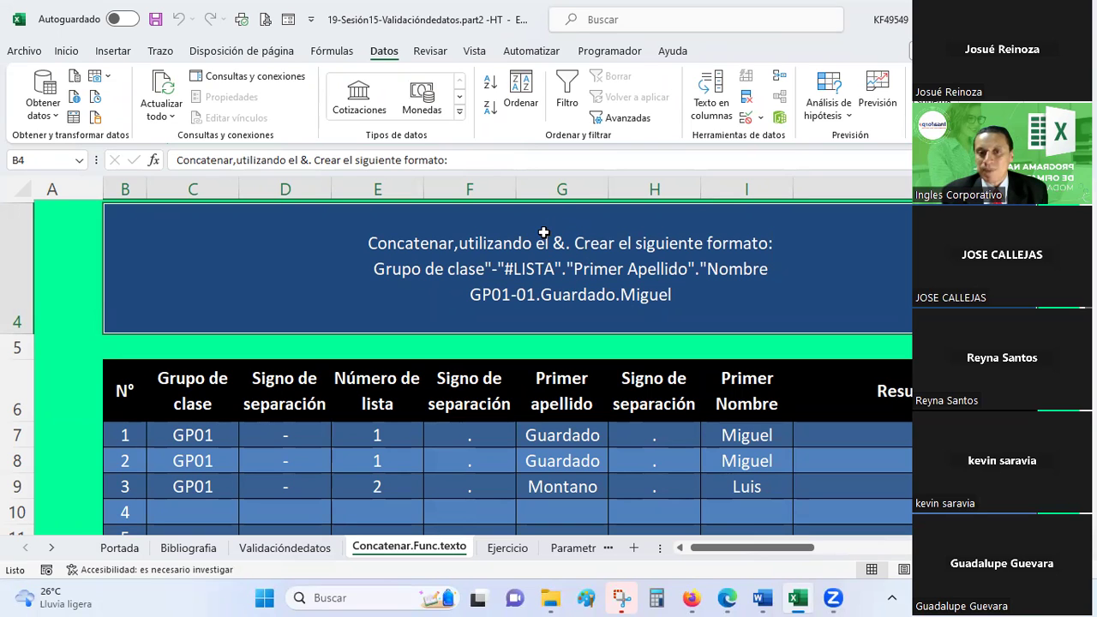
pyautogui.doubleClick(555, 242)
pyautogui.moveTo(553, 243); pyautogui.dragTo(566, 243)
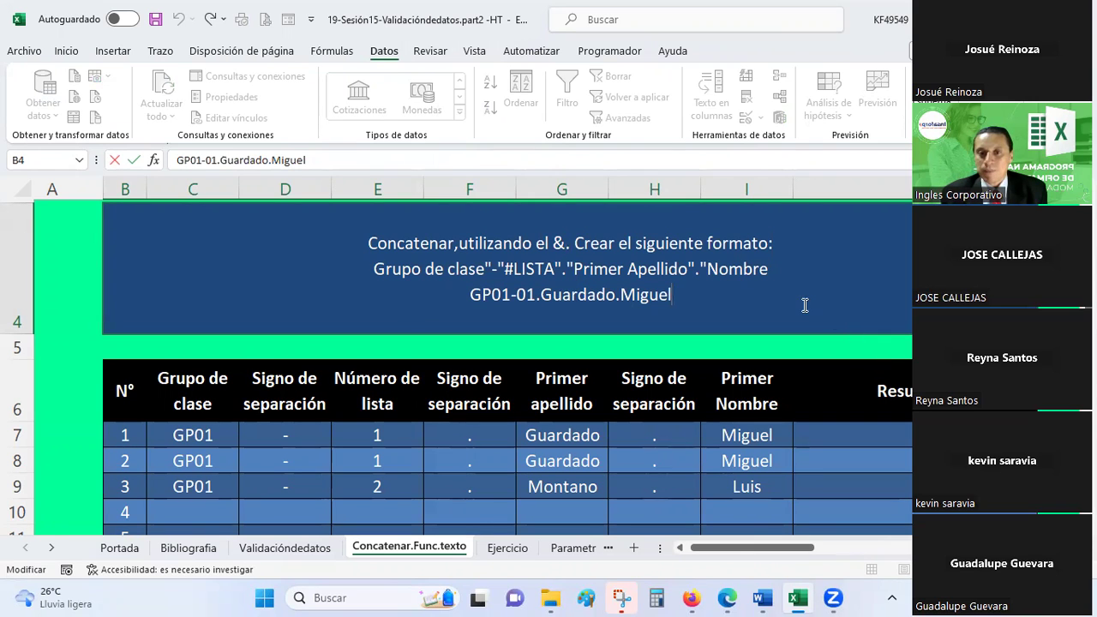
pyautogui.click(759, 346)
pyautogui.keyDown('ctrl'); pyautogui.scroll(2, 759, 347); pyautogui.keyUp('ctrl')
pyautogui.doubleClick(588, 274)
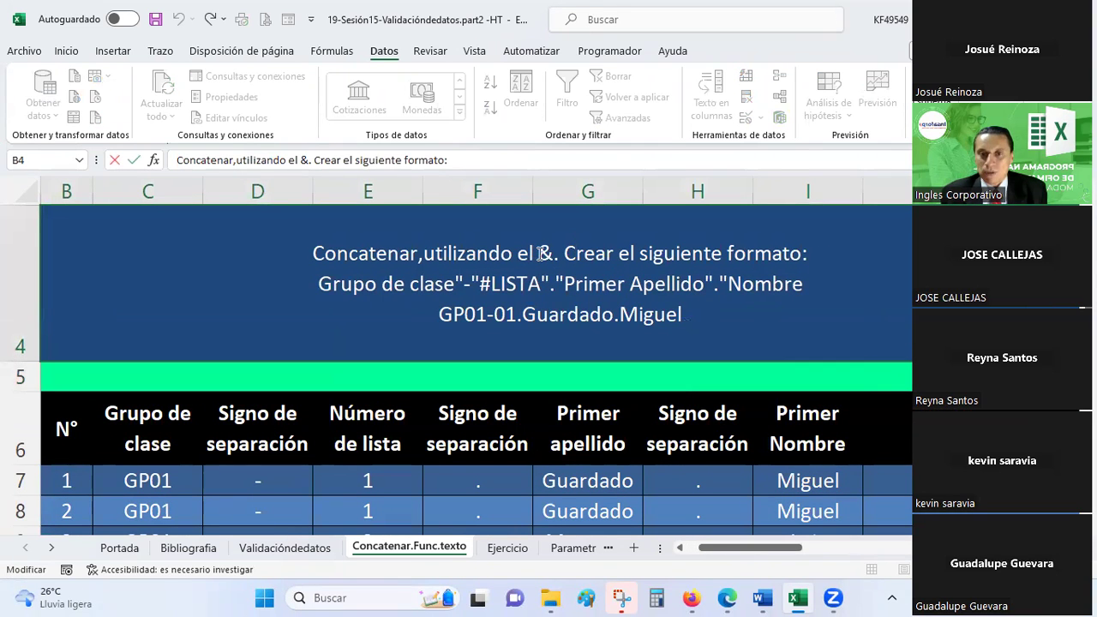
pyautogui.moveTo(538, 253); pyautogui.dragTo(554, 253)
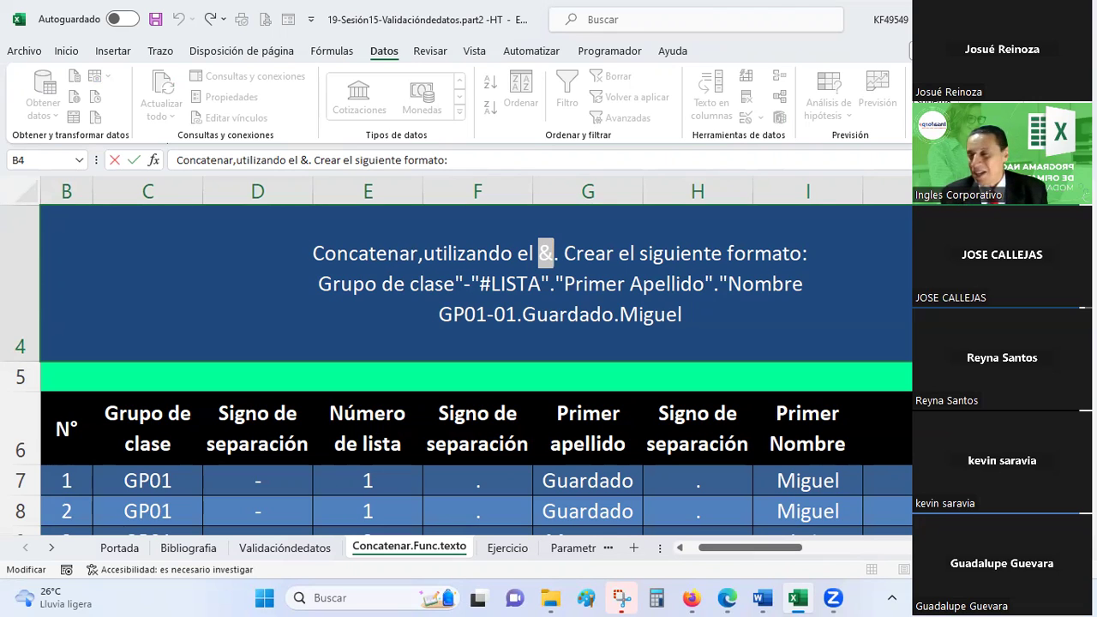
pyautogui.click(565, 337)
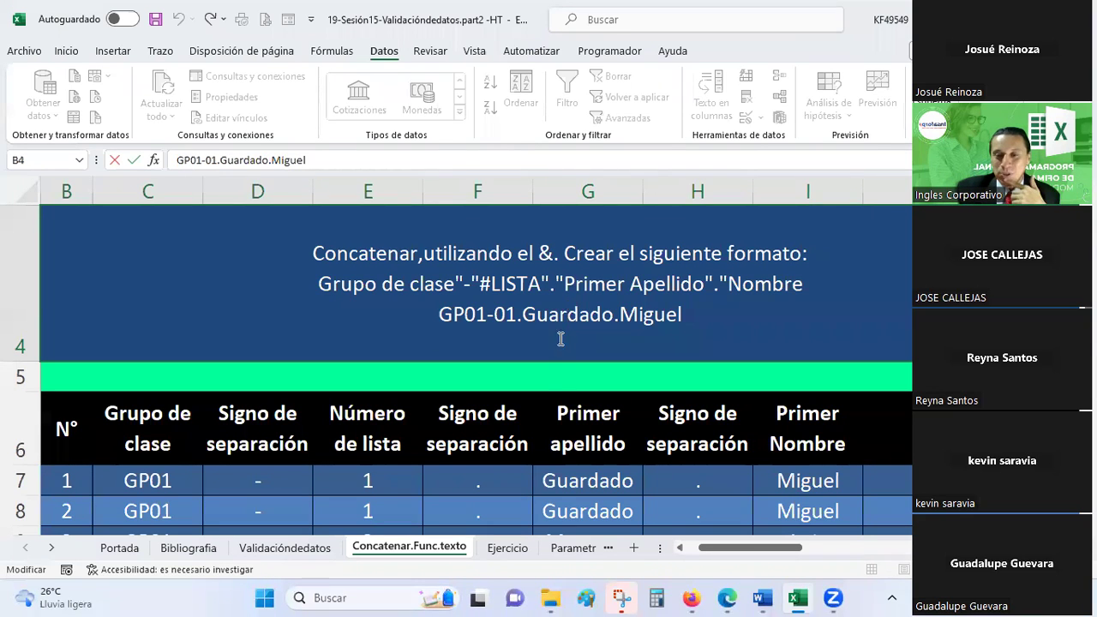
pyautogui.click(577, 369)
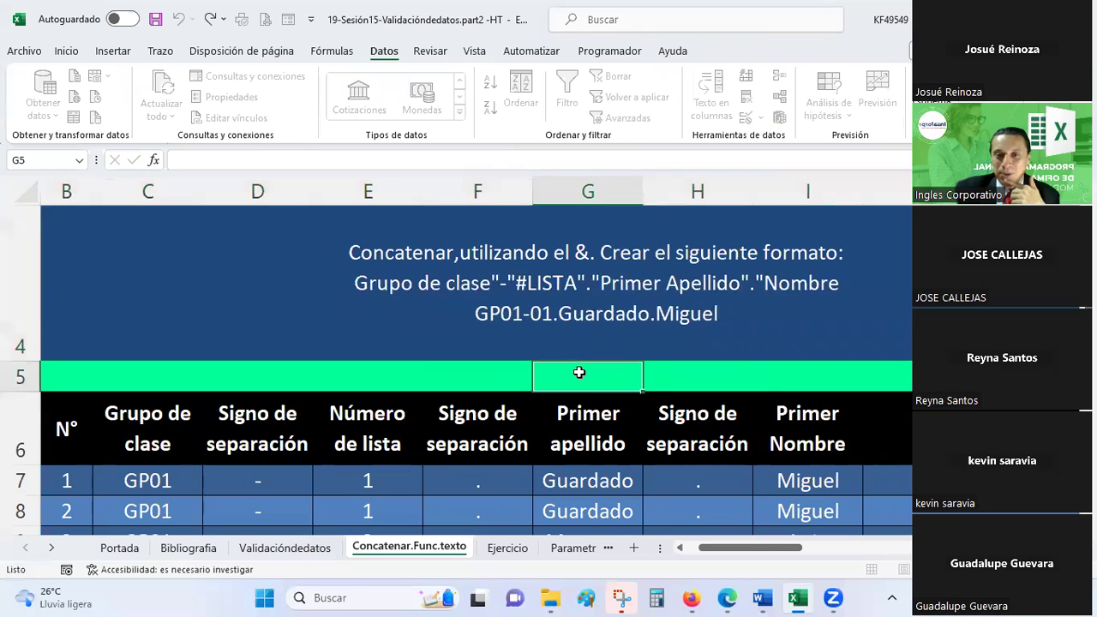
pyautogui.write('X')
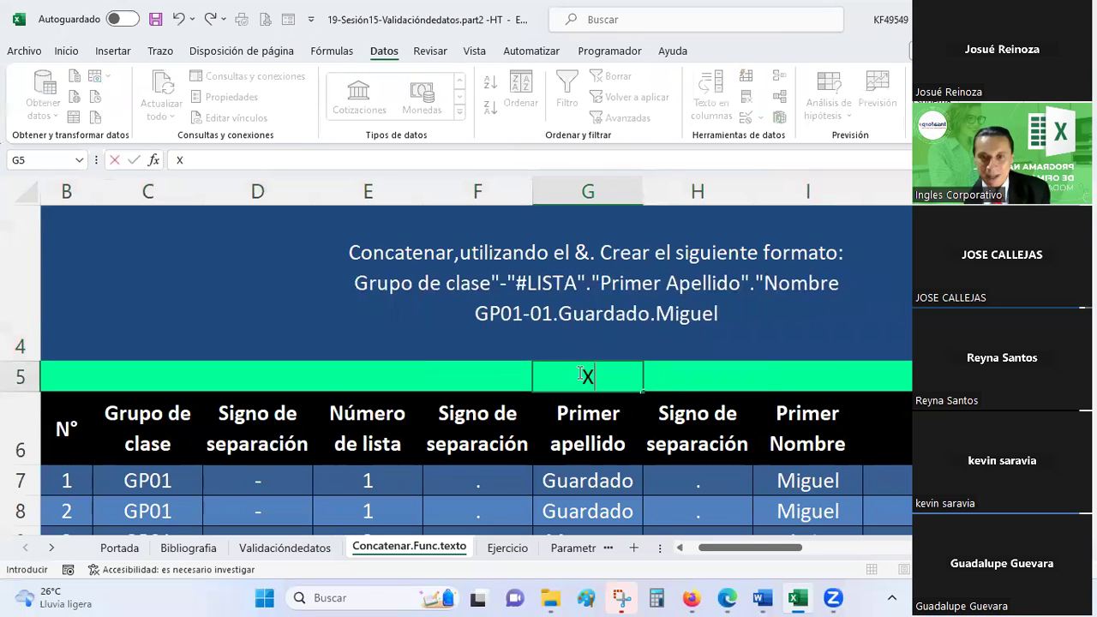
pyautogui.write(' Y')
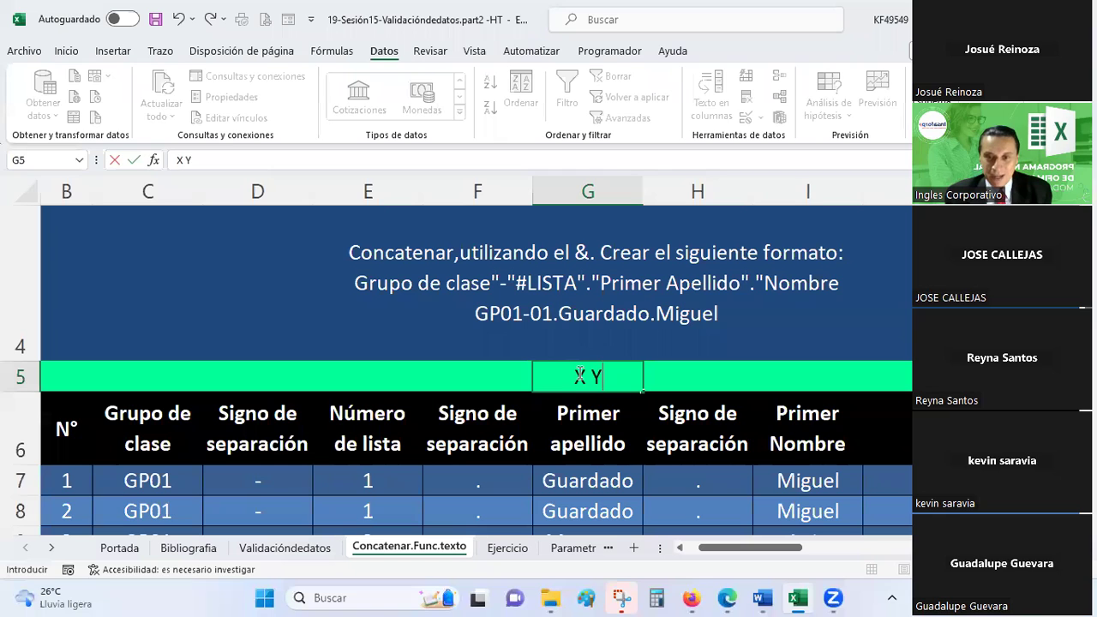
pyautogui.press('F2')
pyautogui.press('Left')
pyautogui.press('Left')
pyautogui.write('&')
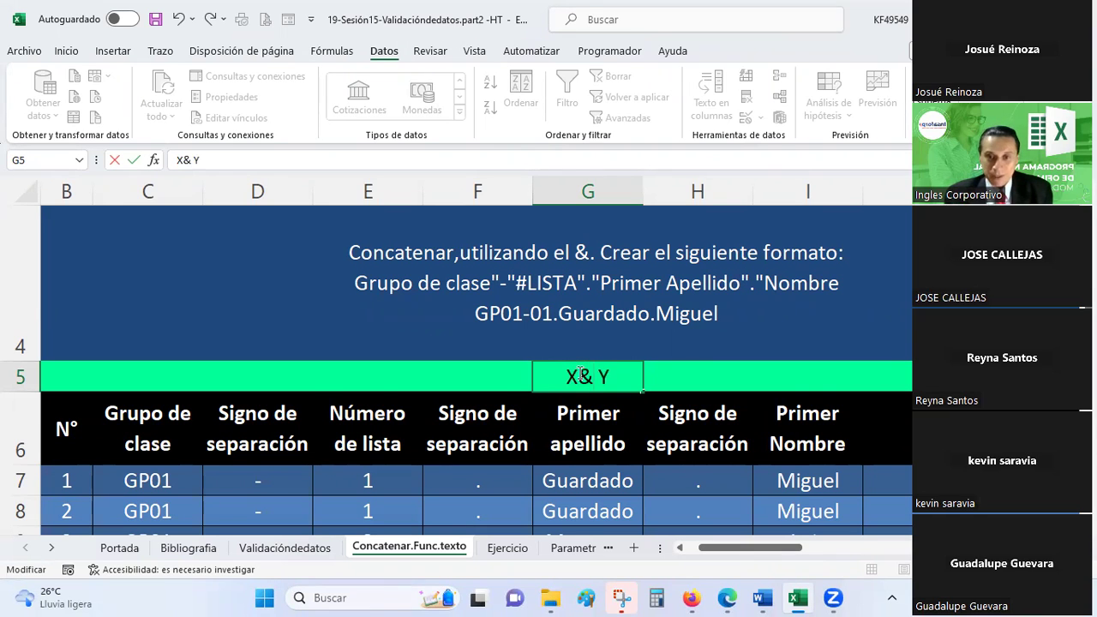
pyautogui.press('Return')
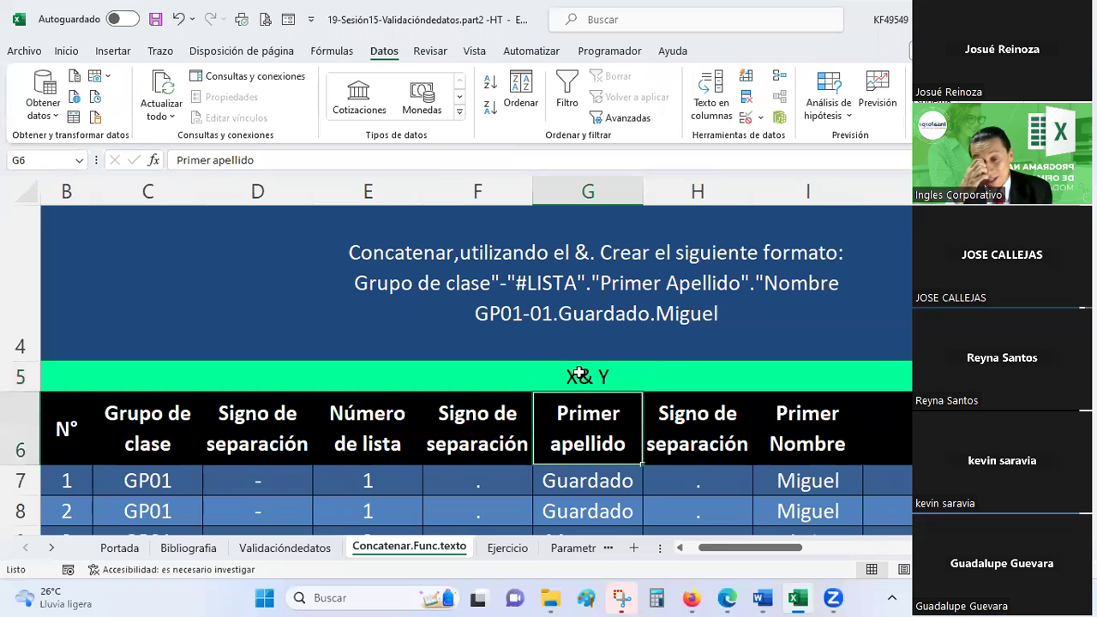
pyautogui.click(579, 374)
pyautogui.press('Delete')
pyautogui.press('Down')
pyautogui.press('Down')
pyautogui.press('Down')
pyautogui.press('Down')
pyautogui.press('Down')
pyautogui.press('Up')
pyautogui.press('Up')
pyautogui.press('Up')
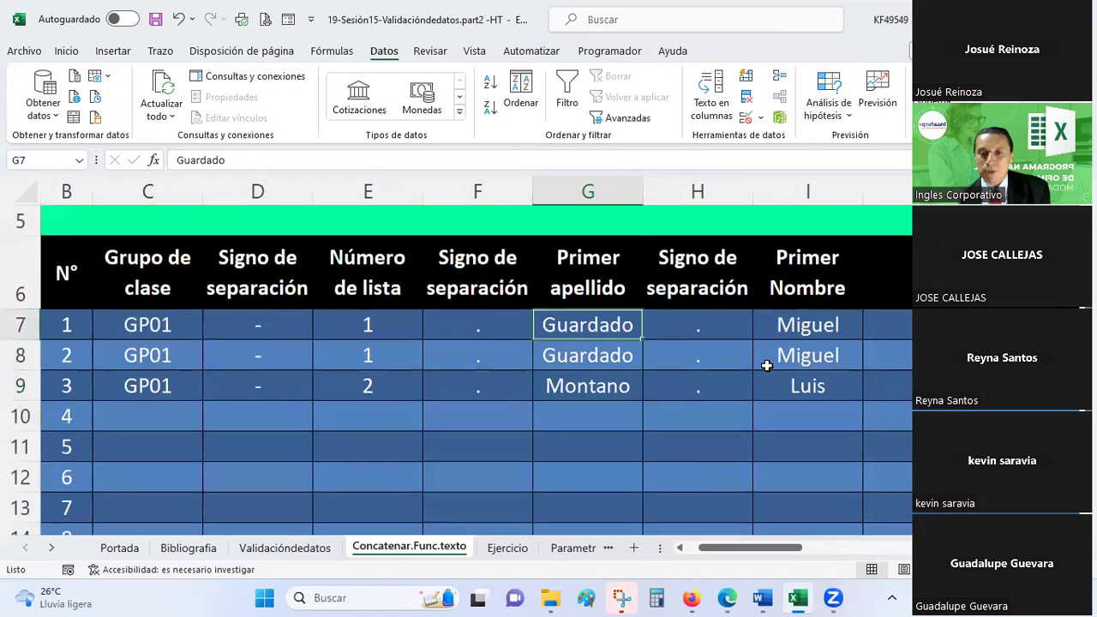
pyautogui.press('Up')
pyautogui.press('Up')
pyautogui.press('Up')
pyautogui.press('Up')
pyautogui.press('Up')
pyautogui.press('Down')
pyautogui.press('Down')
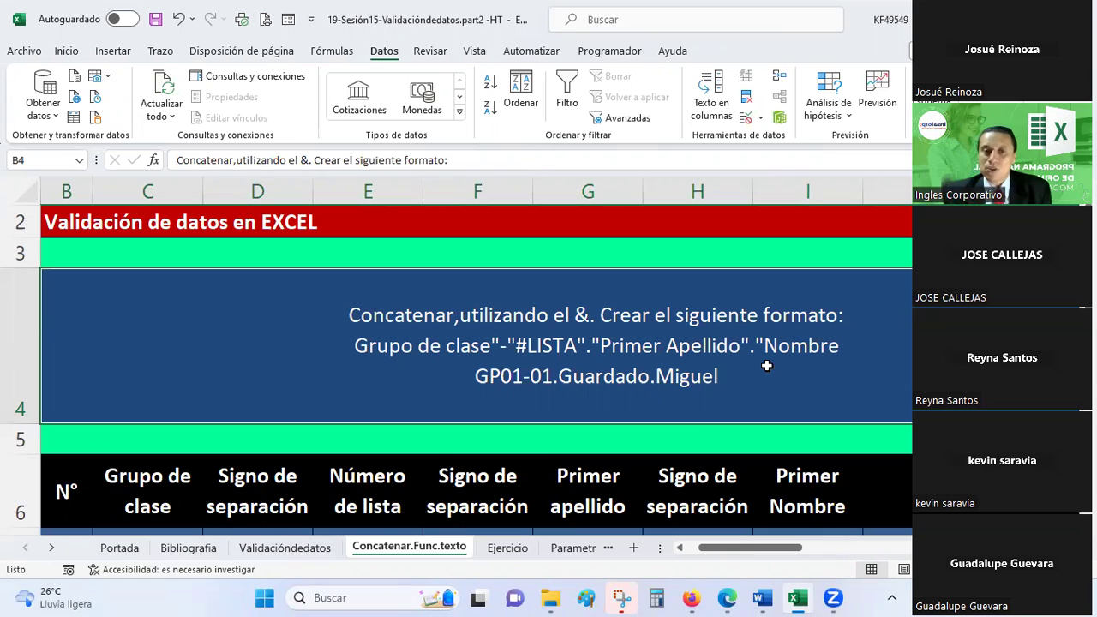
pyautogui.scroll(-1, 502, 372)
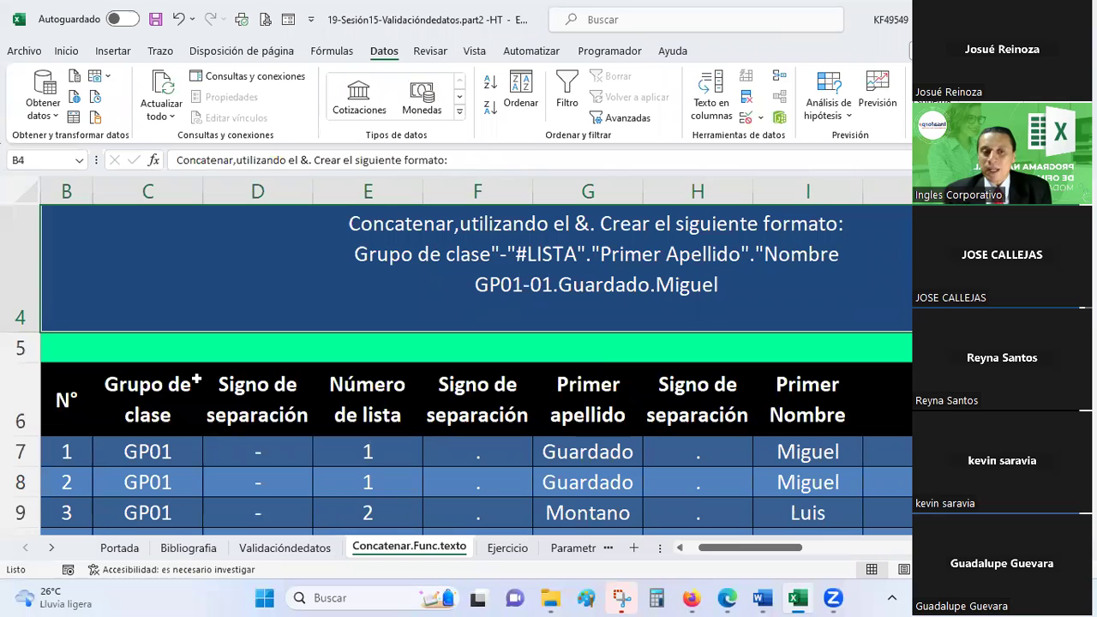
pyautogui.click(161, 390)
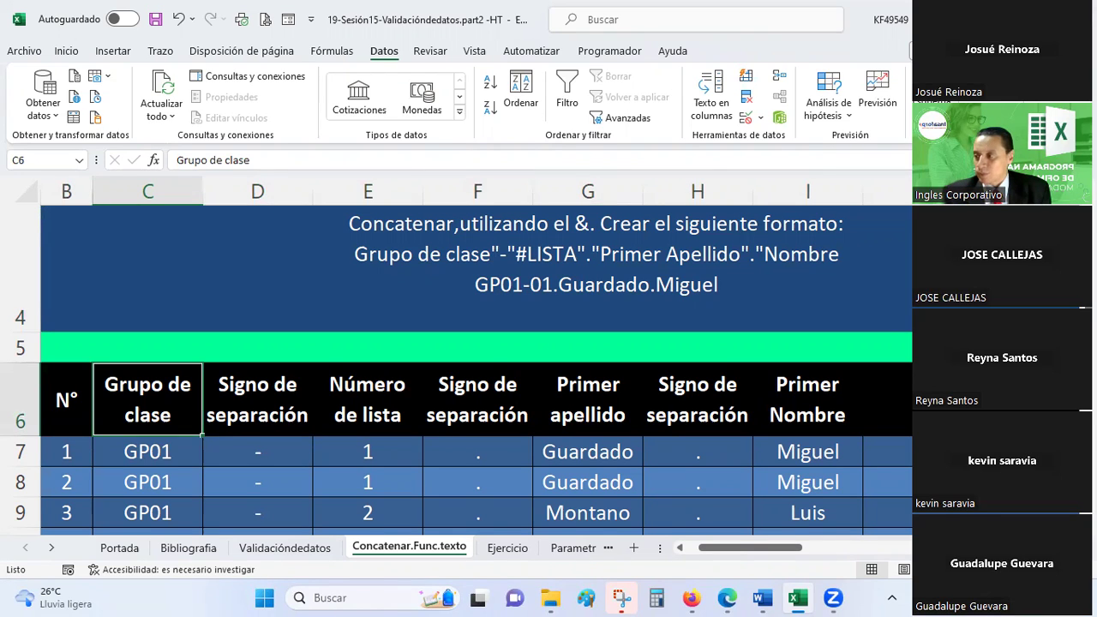
pyautogui.hotkey('alt', 'Tab')
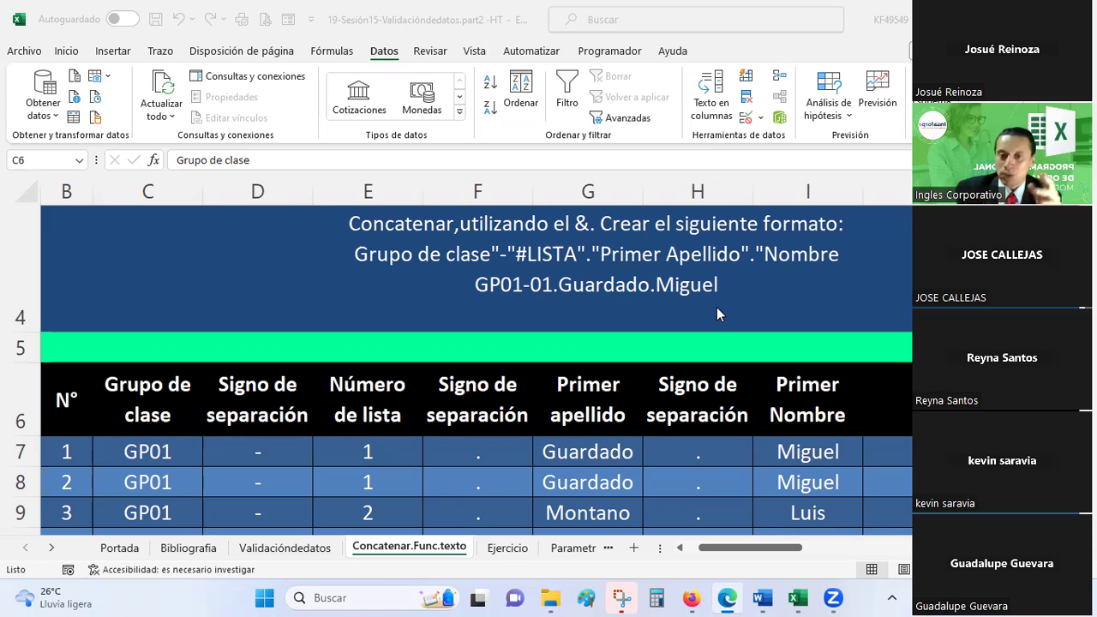
pyautogui.click(785, 550)
# Step: Scroll right to column J and begin a formula with = in Resultado cell J7
pyautogui.moveTo(797, 550); pyautogui.dragTo(833, 550)
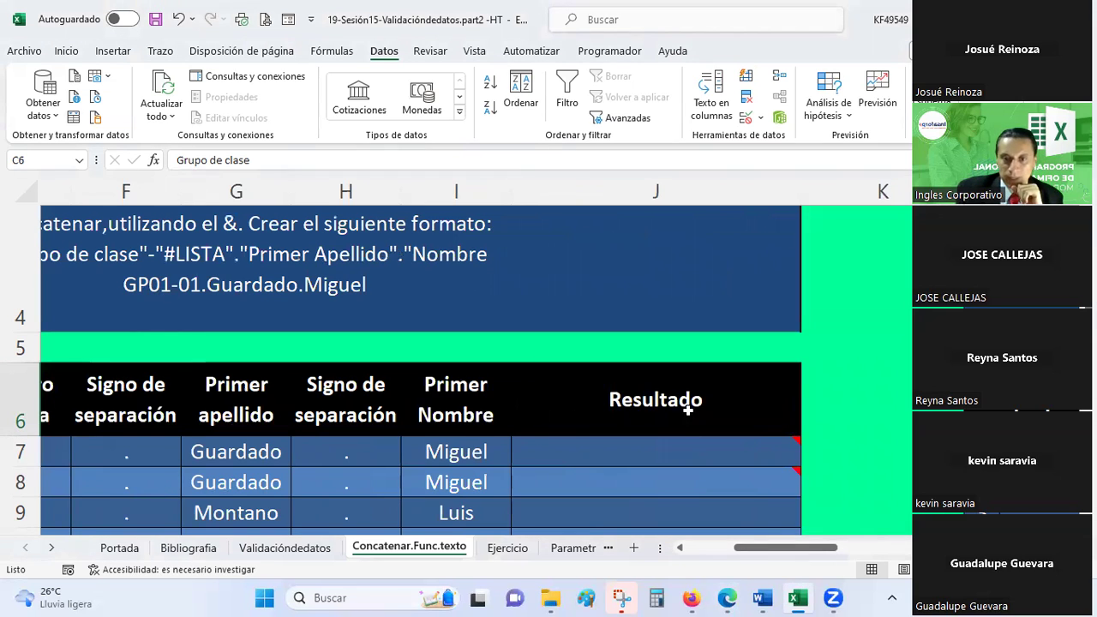
pyautogui.click(673, 446)
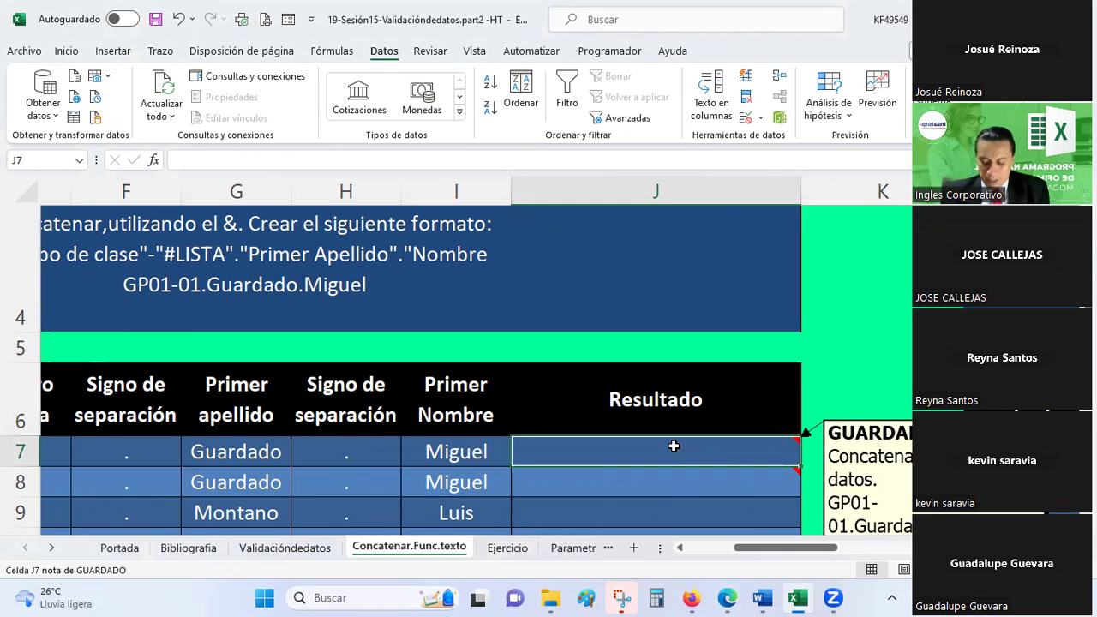
pyautogui.write('=')
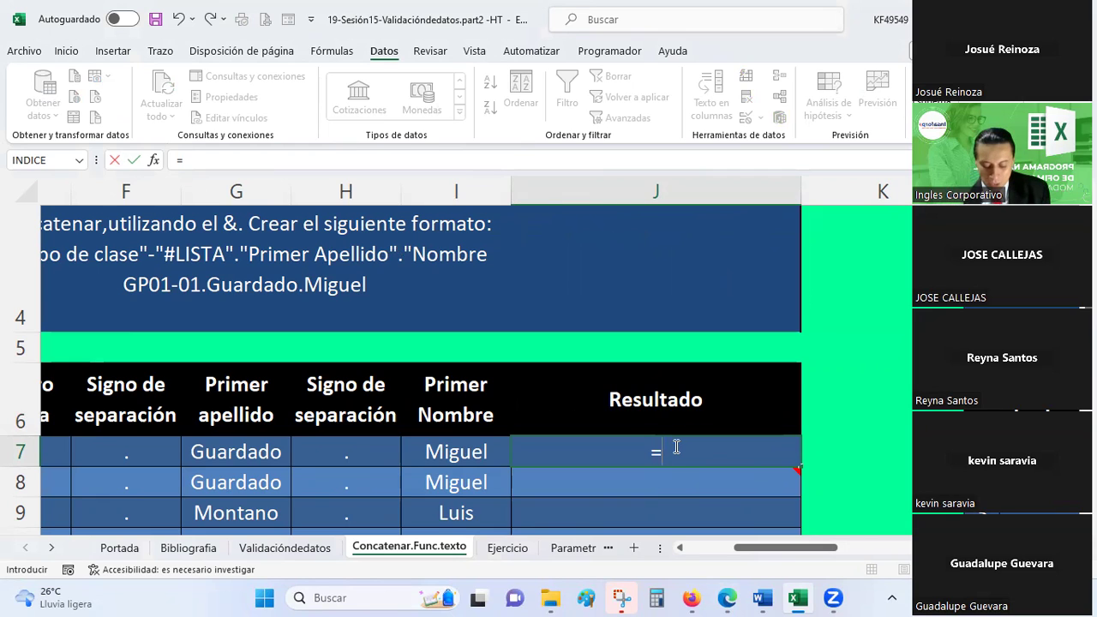
# Step: Build the start of J7's formula as ="GP01"&"-"&"01"&, joining quoted text pieces
pyautogui.write('"')
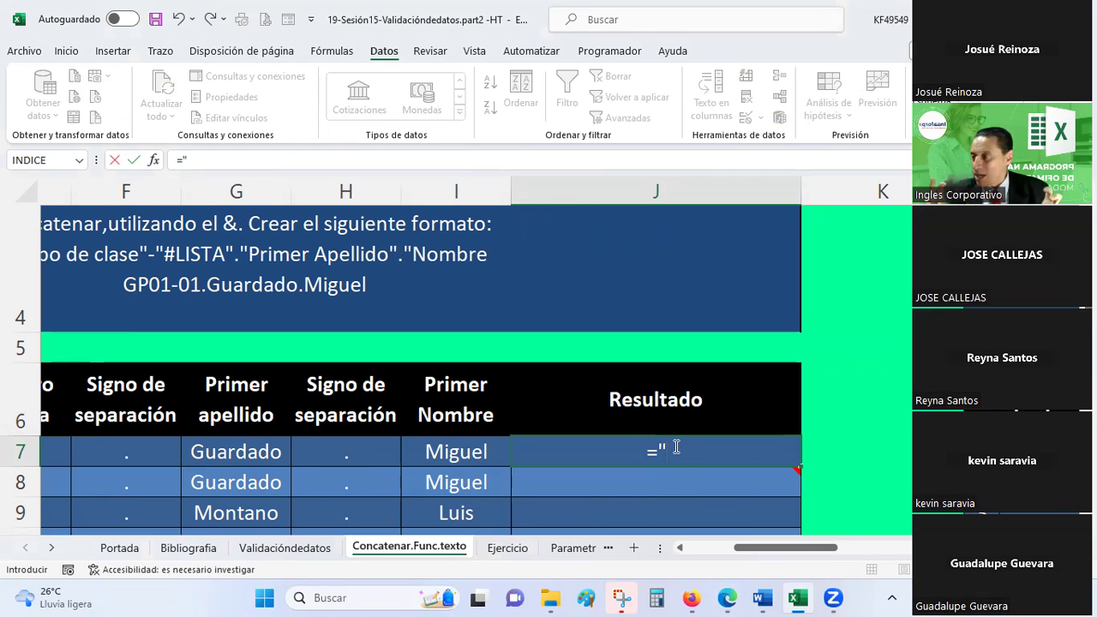
pyautogui.write('G')
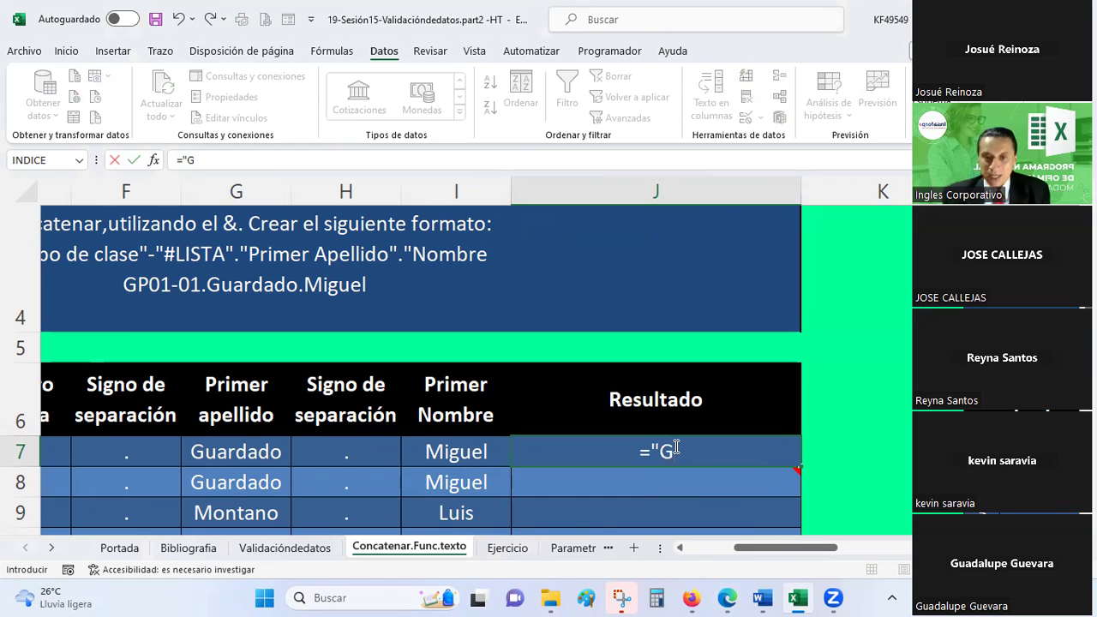
pyautogui.write('P')
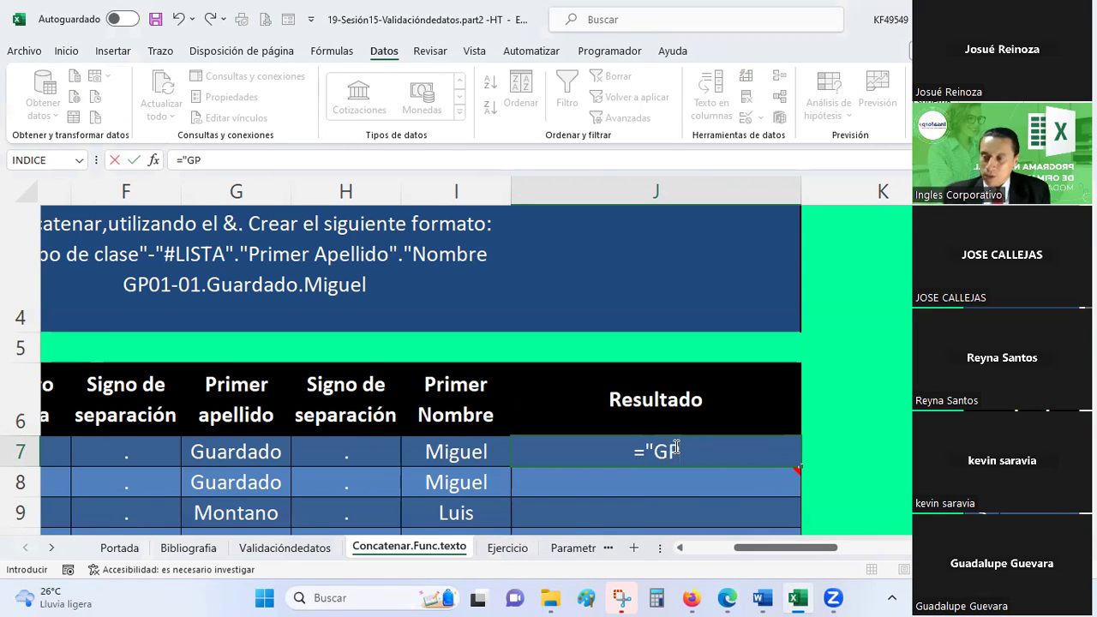
pyautogui.write('01')
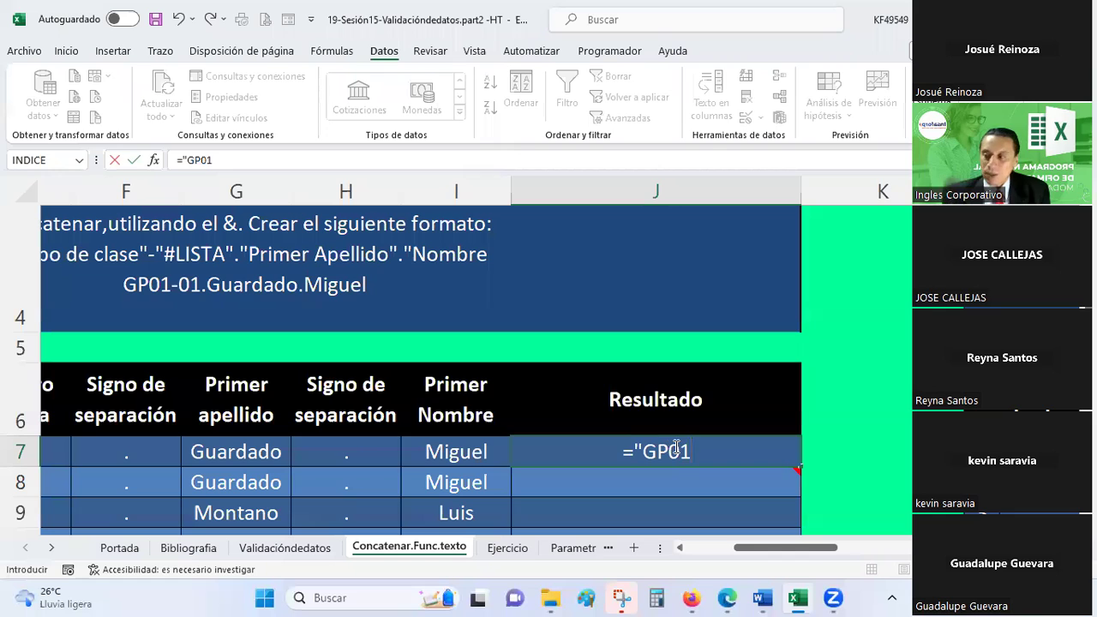
pyautogui.write('"')
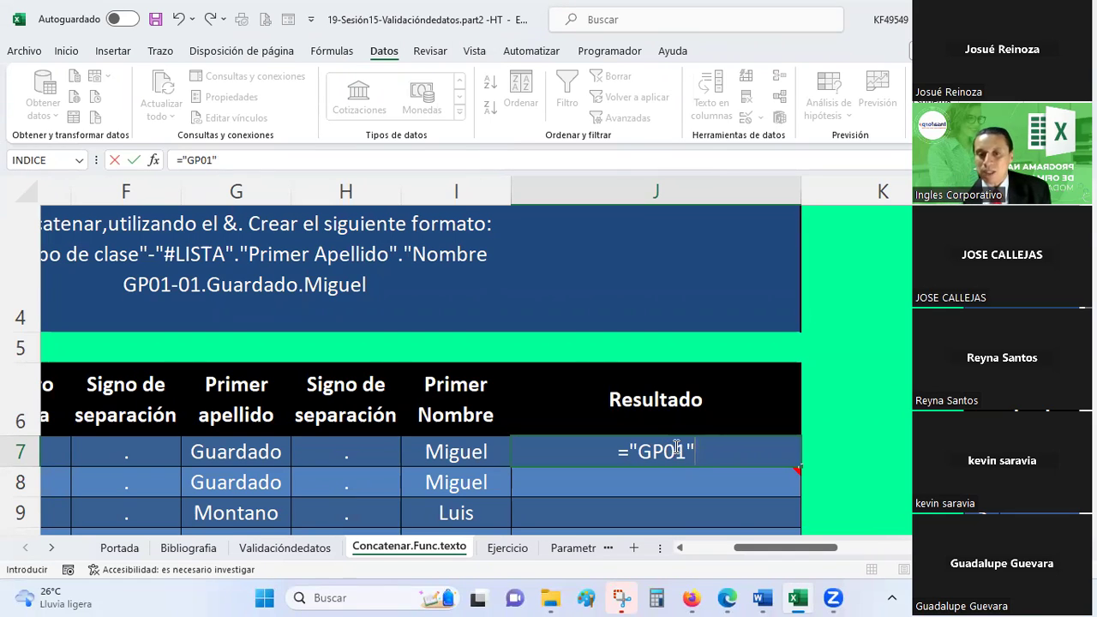
pyautogui.moveTo(718, 458)
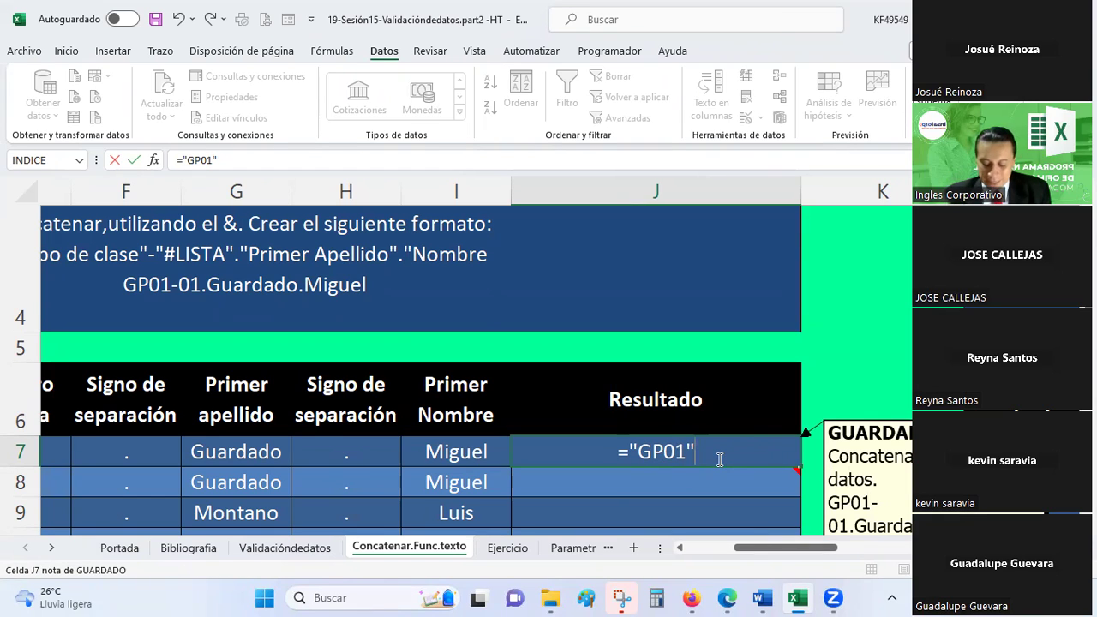
pyautogui.write('&')
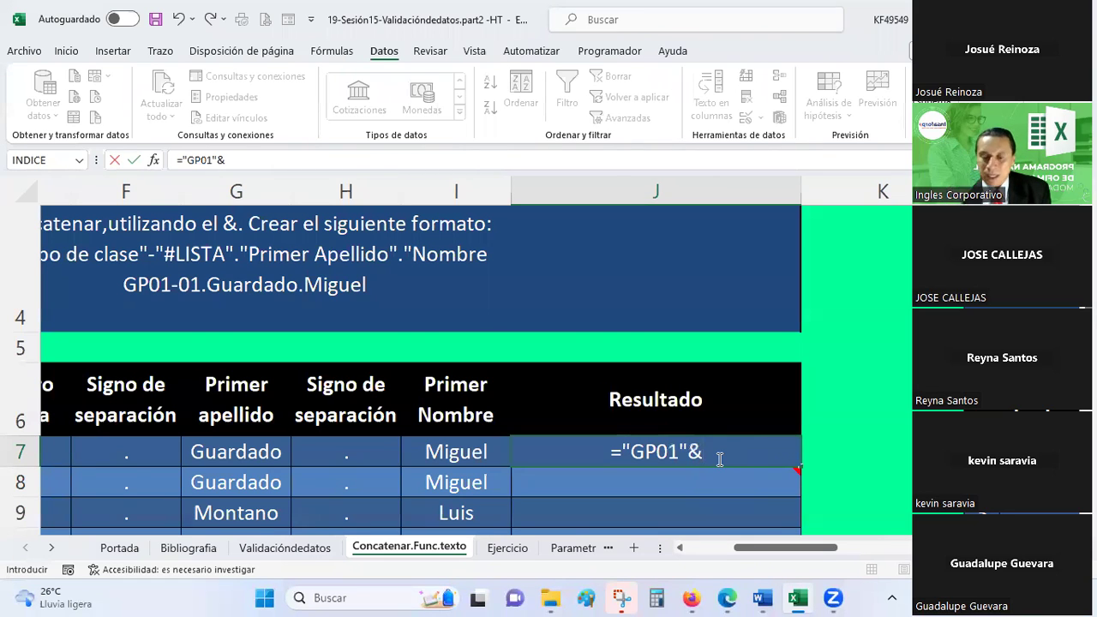
pyautogui.write('"')
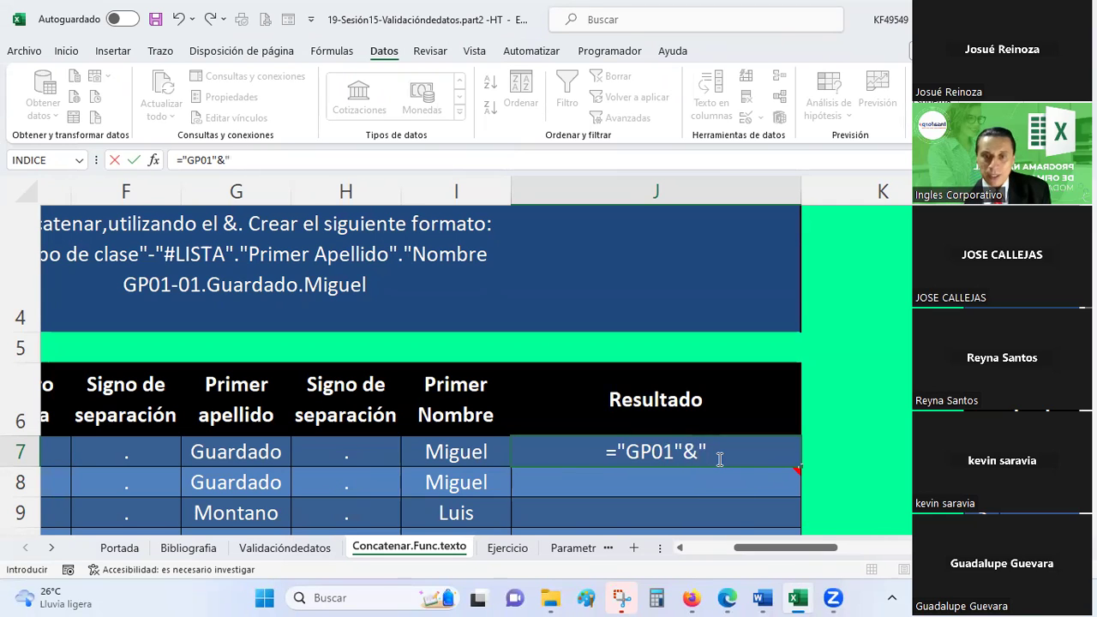
pyautogui.write('-"')
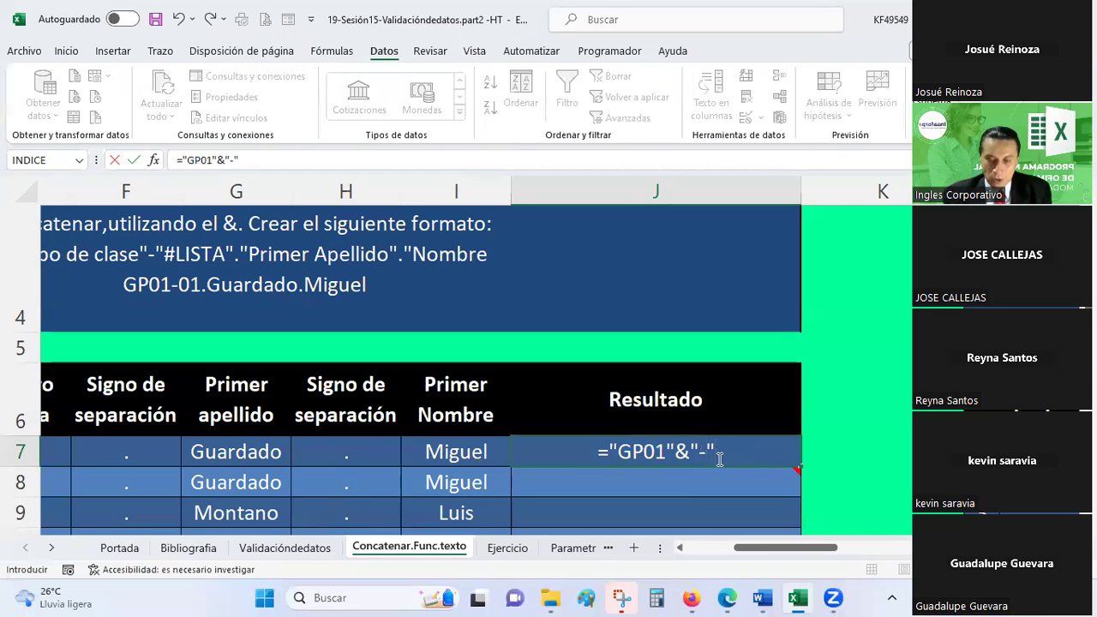
pyautogui.write('&')
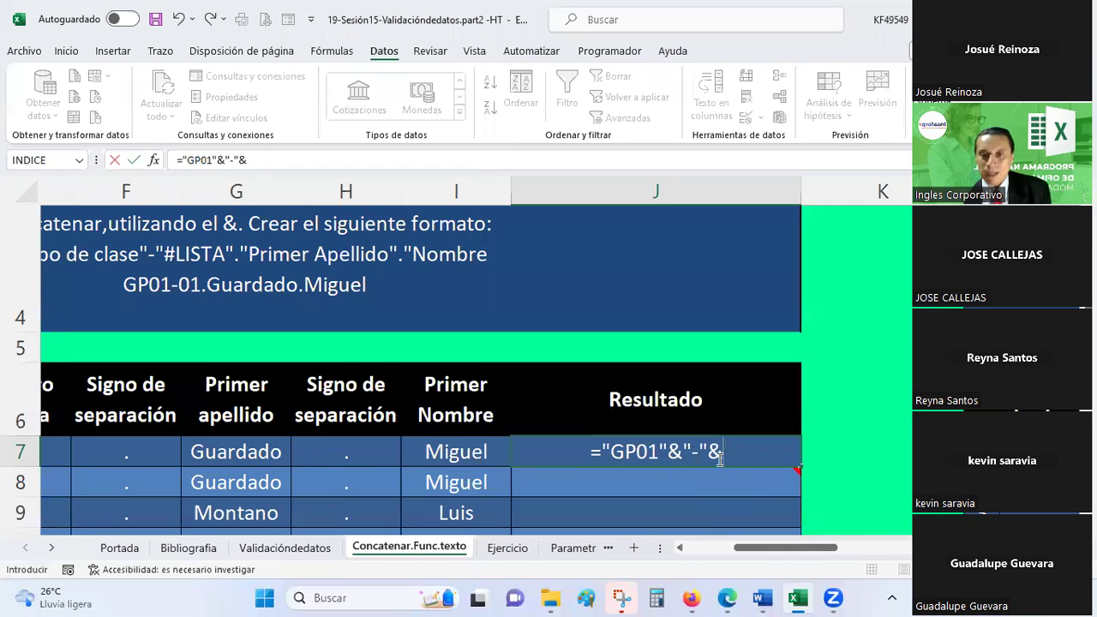
pyautogui.write('"01"')
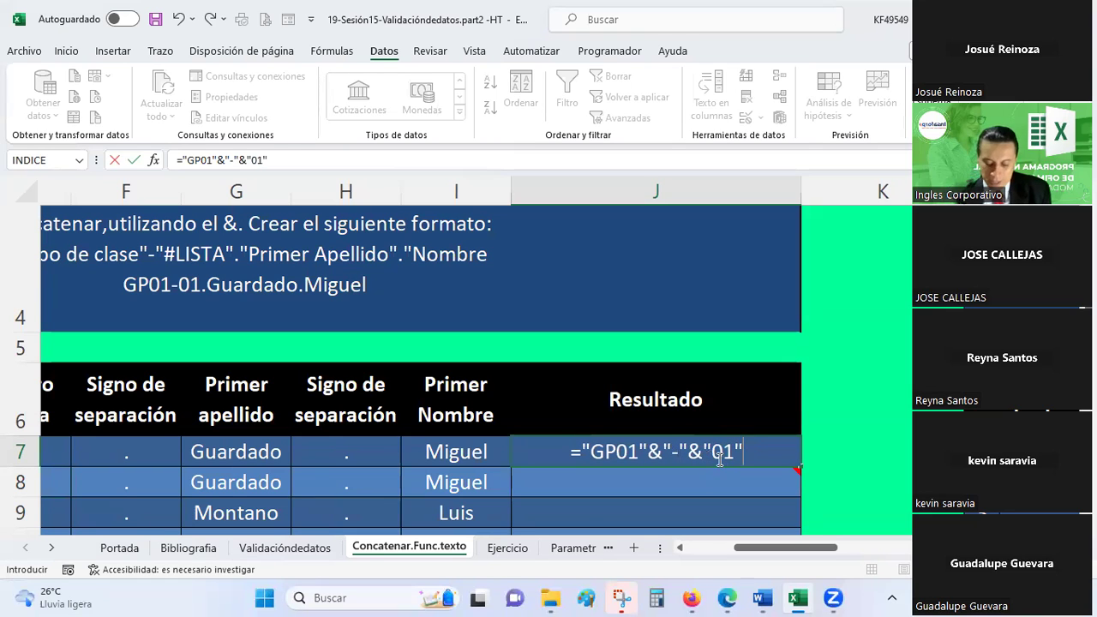
pyautogui.write('&')
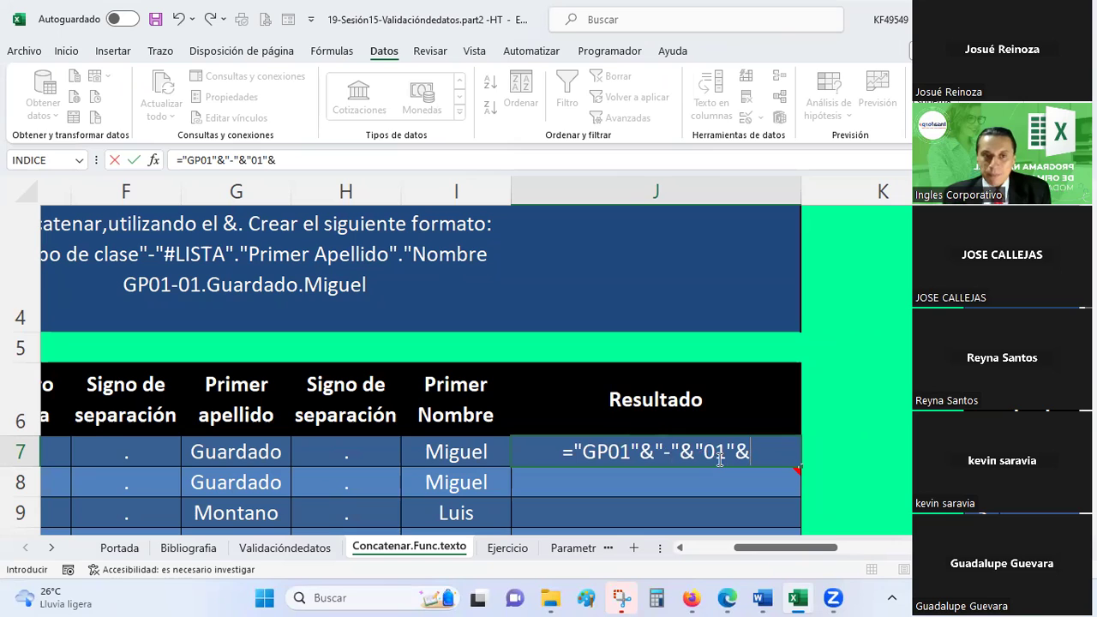
pyautogui.write('"."')
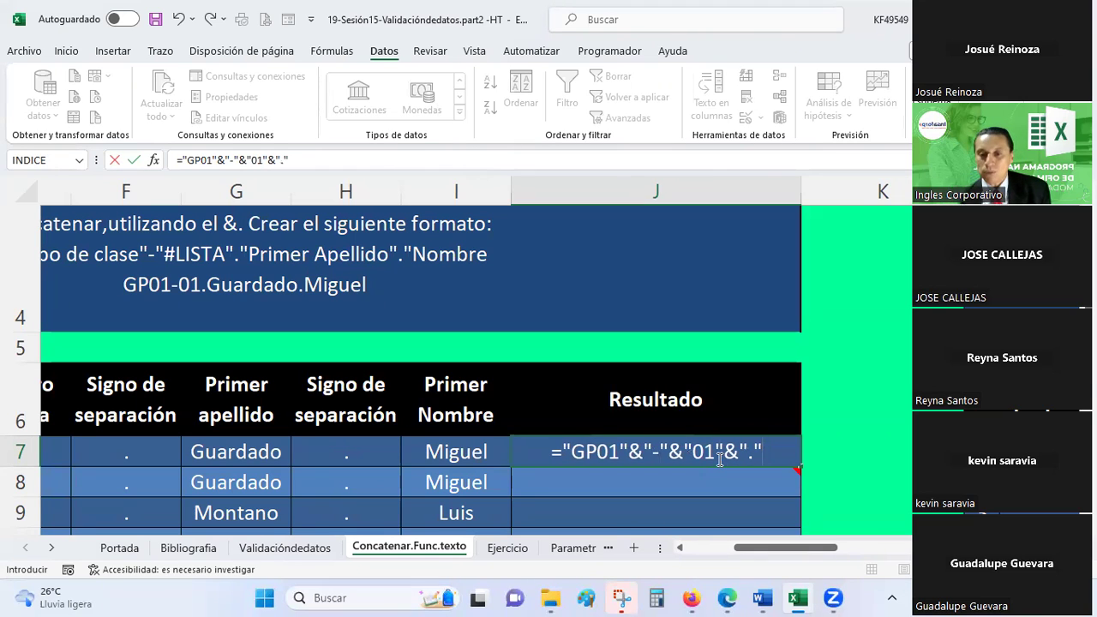
pyautogui.write('&')
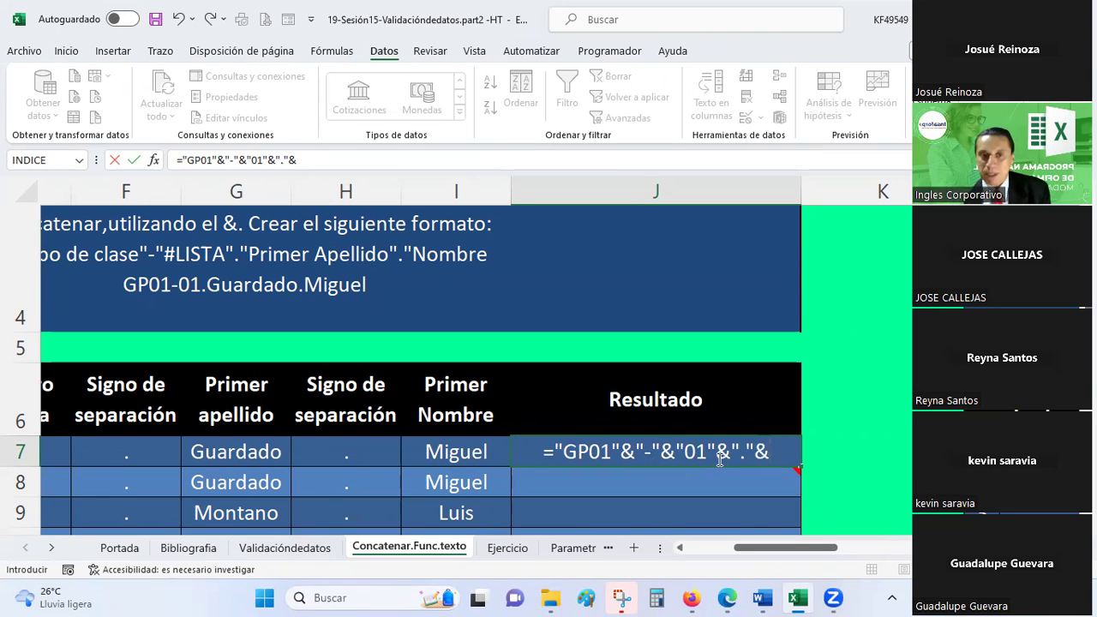
pyautogui.write('"gu')
# Step: Finish J7's formula by appending the quoted surname and first name with "." separators, and check the result
pyautogui.press('BackSpace')
pyautogui.press('BackSpace')
pyautogui.write('Guardado"')
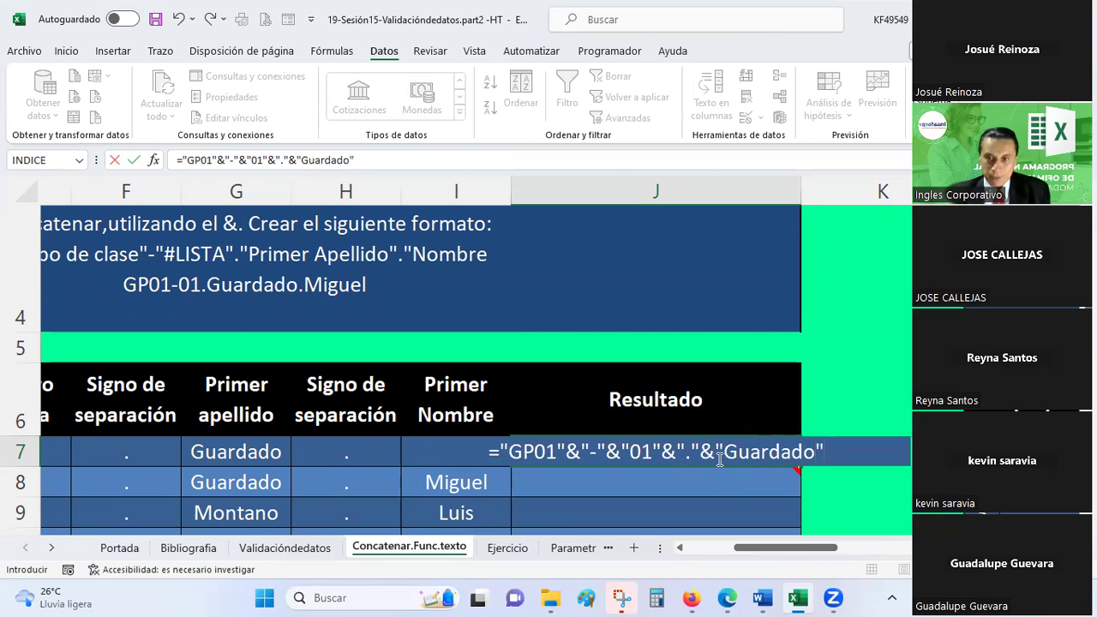
pyautogui.write('&')
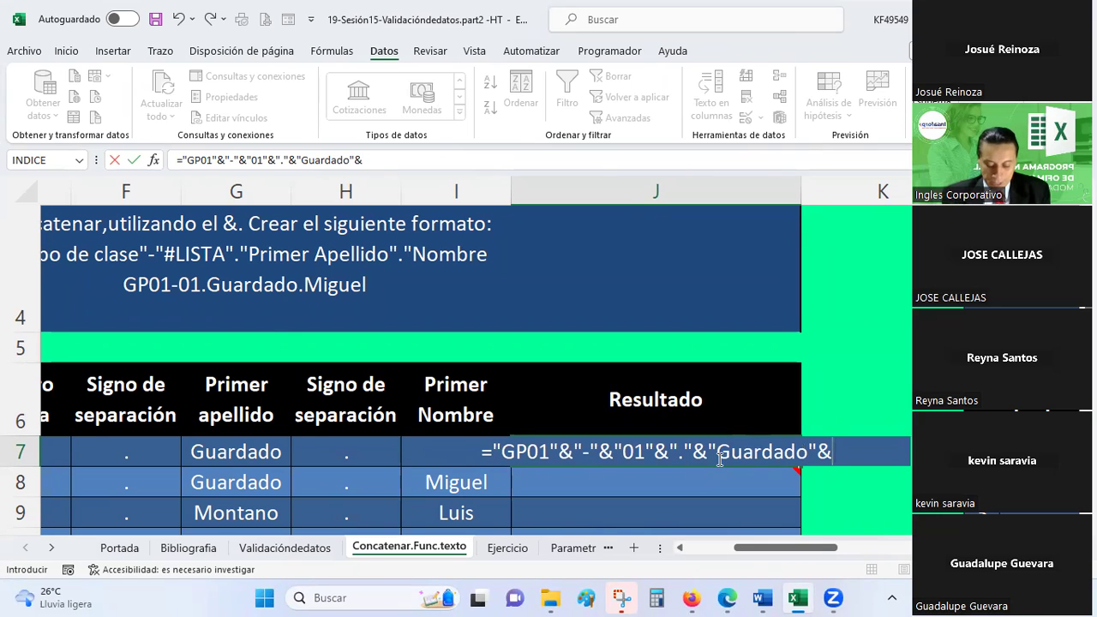
pyautogui.write('"."')
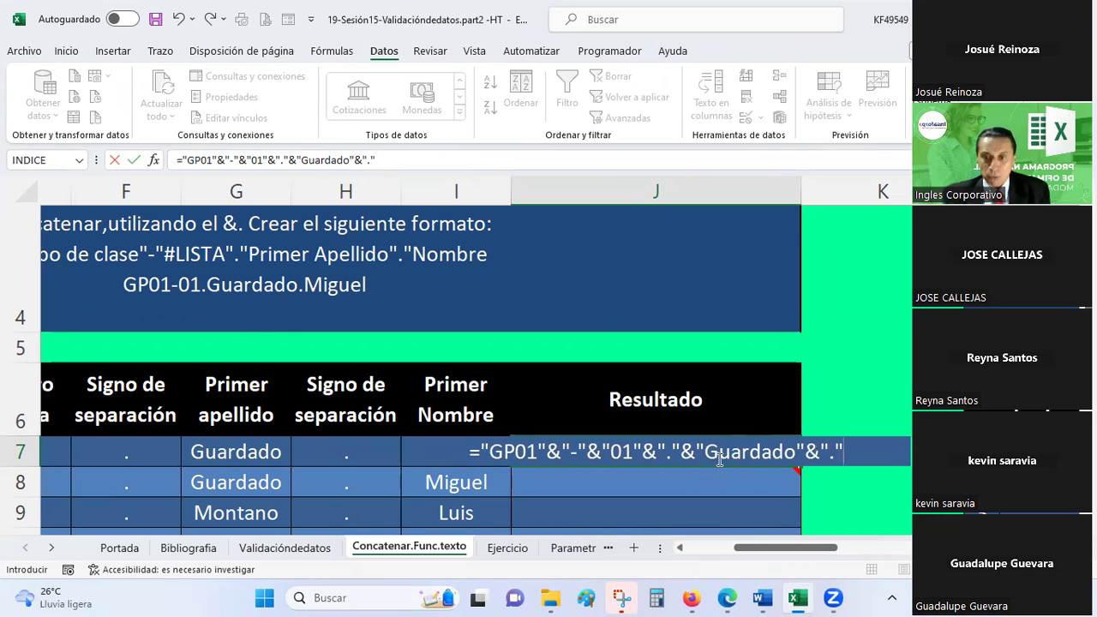
pyautogui.write('&')
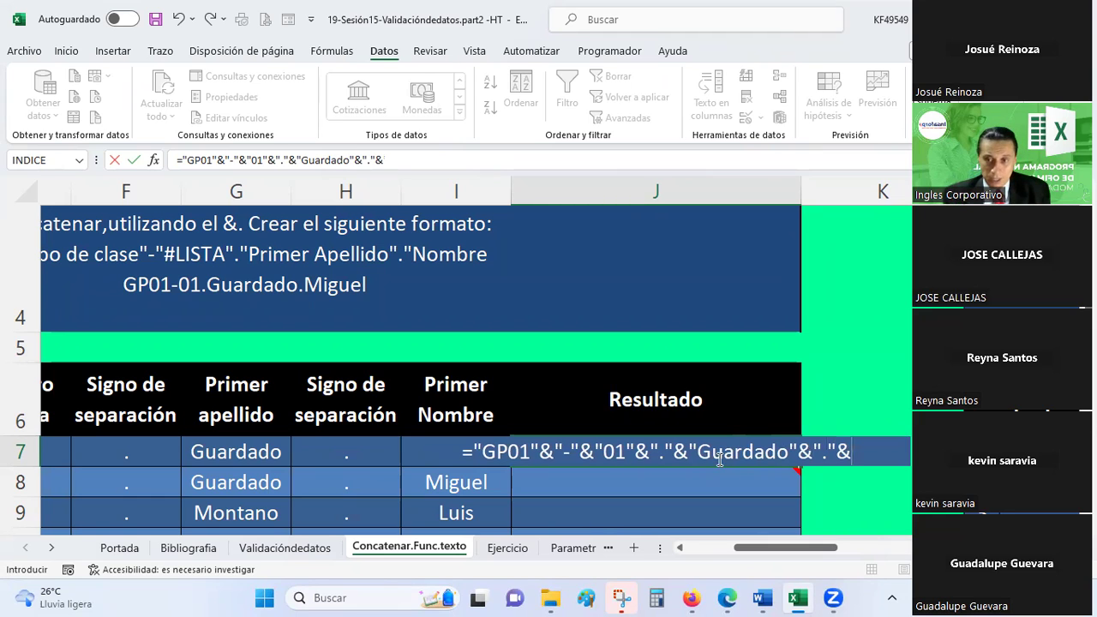
pyautogui.write('"Miguel"')
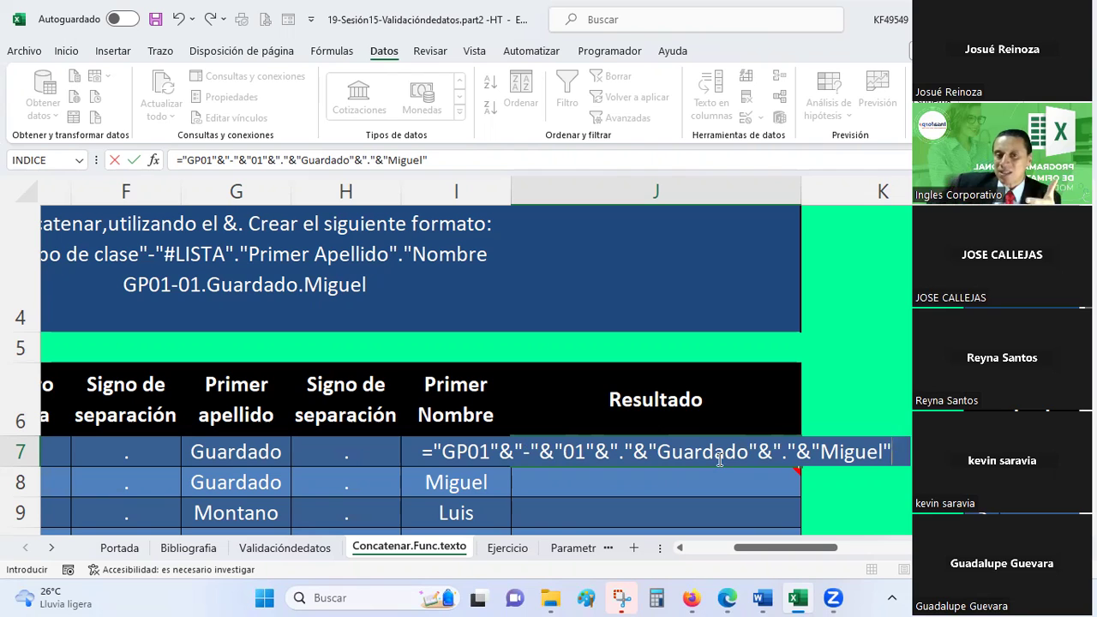
pyautogui.press('Return')
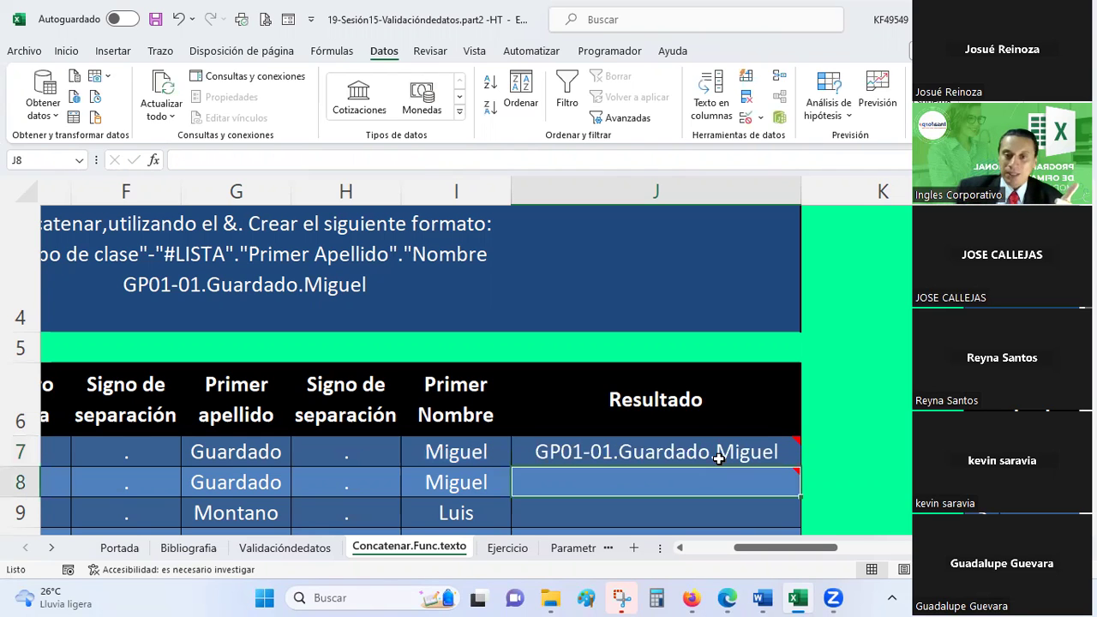
pyautogui.click(606, 445)
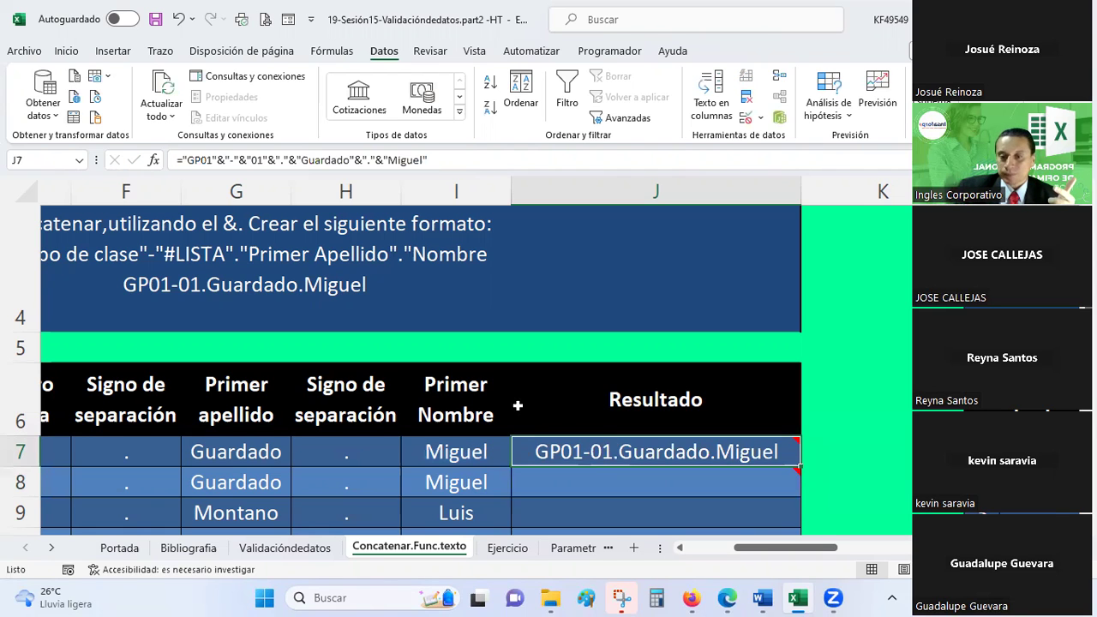
pyautogui.scroll(-1, 518, 405)
pyautogui.moveTo(571, 362)
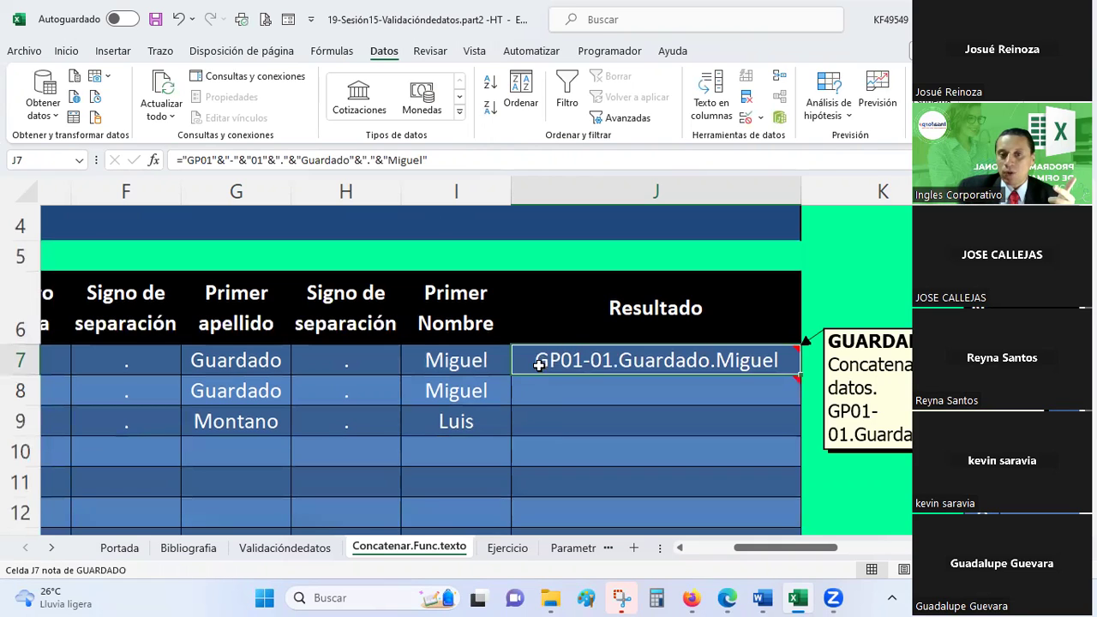
pyautogui.moveTo(616, 400)
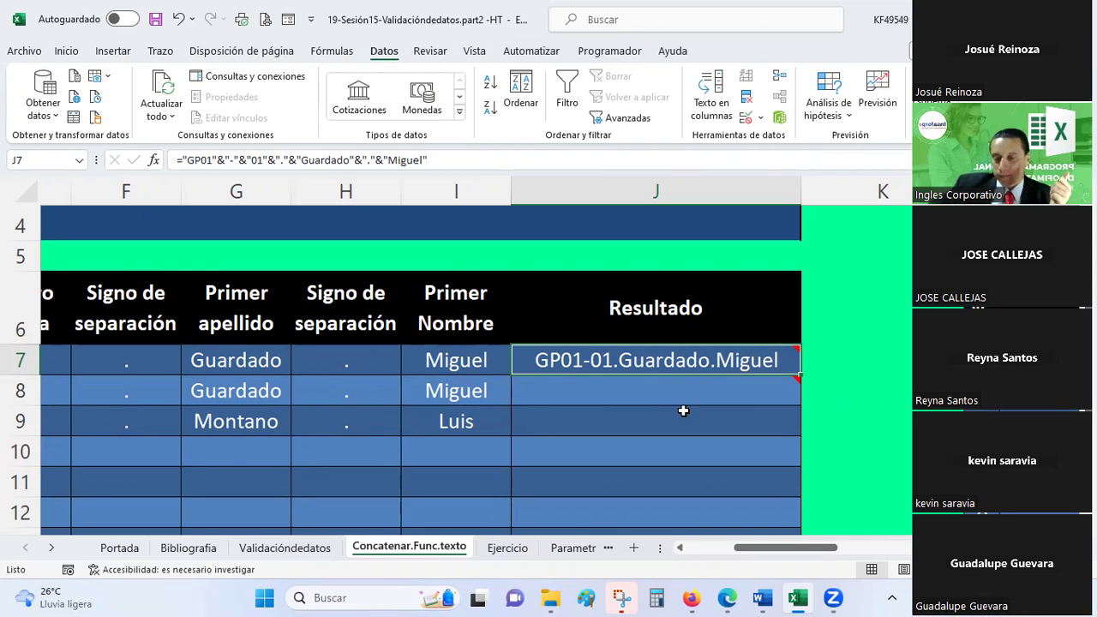
pyautogui.moveTo(692, 375); pyautogui.dragTo(693, 374)
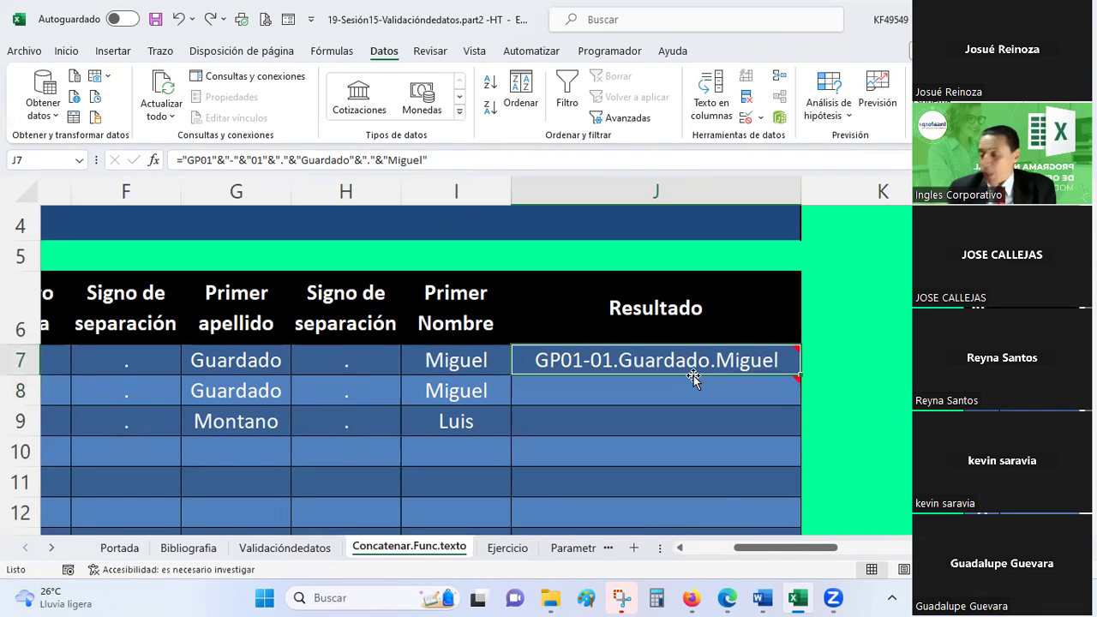
pyautogui.moveTo(781, 553); pyautogui.dragTo(870, 550)
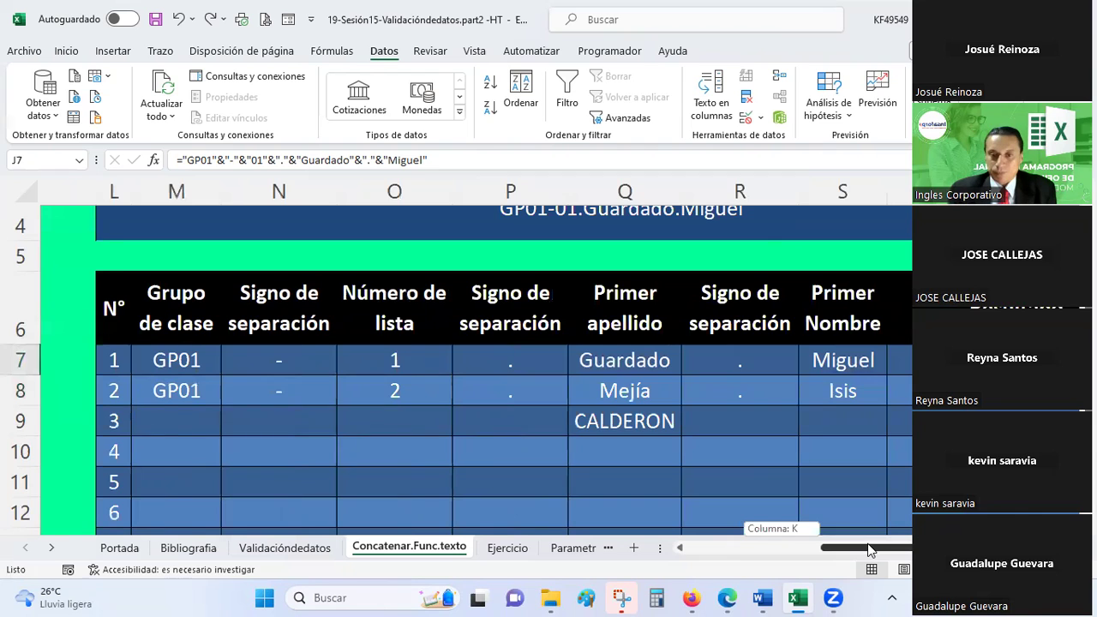
pyautogui.moveTo(870, 550); pyautogui.dragTo(758, 542)
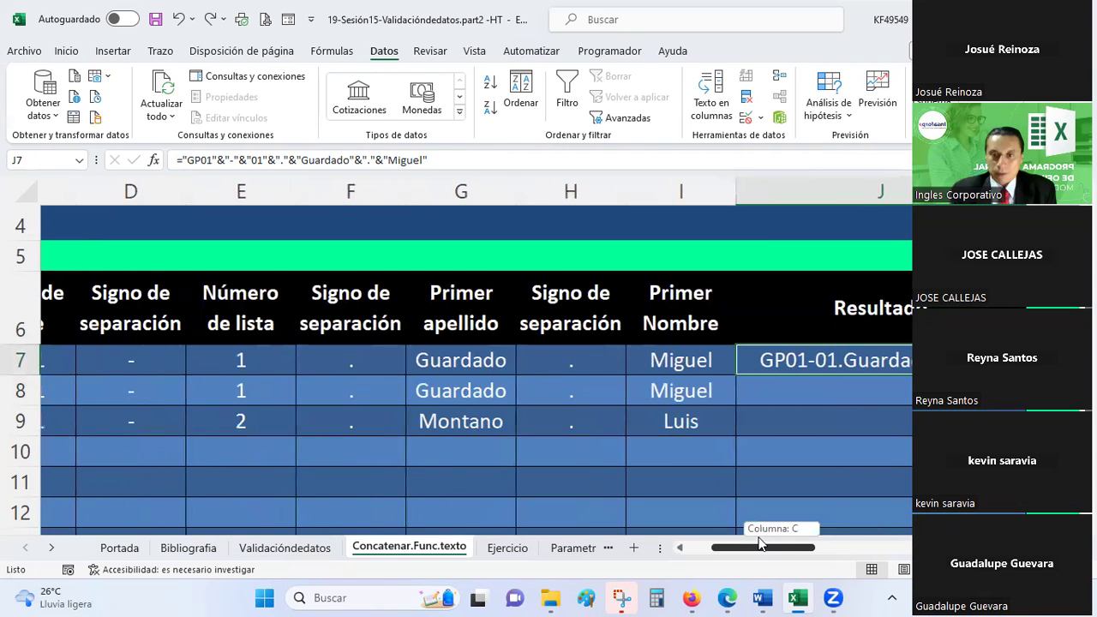
pyautogui.click(773, 397)
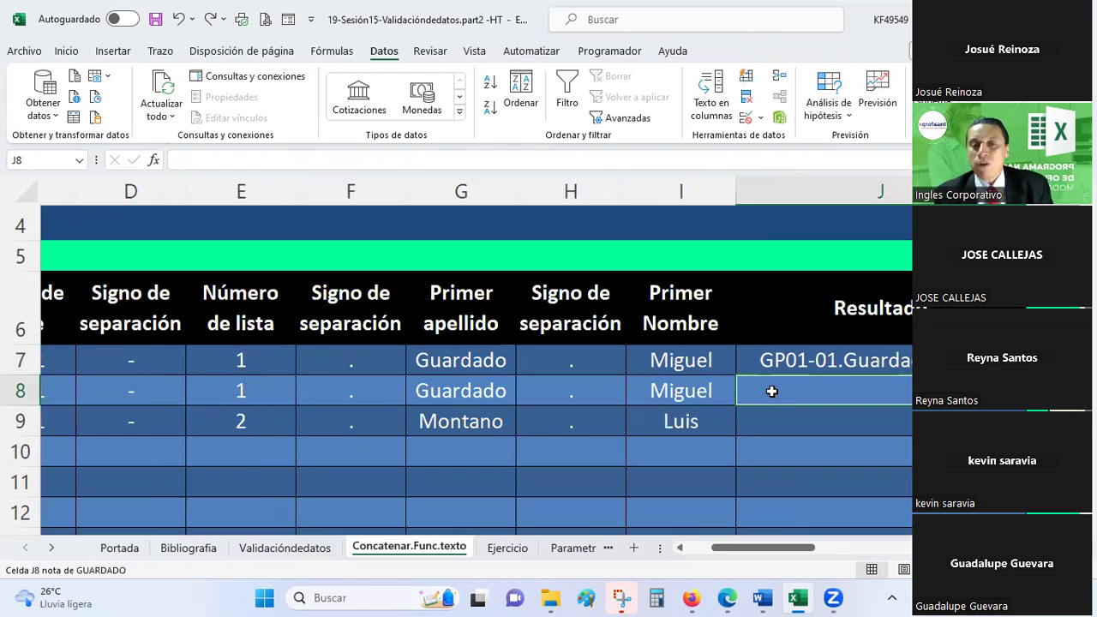
# Step: Fill row 8 with a new surname in G8, a first name in I8, and list number 2 in E8
pyautogui.click(484, 389)
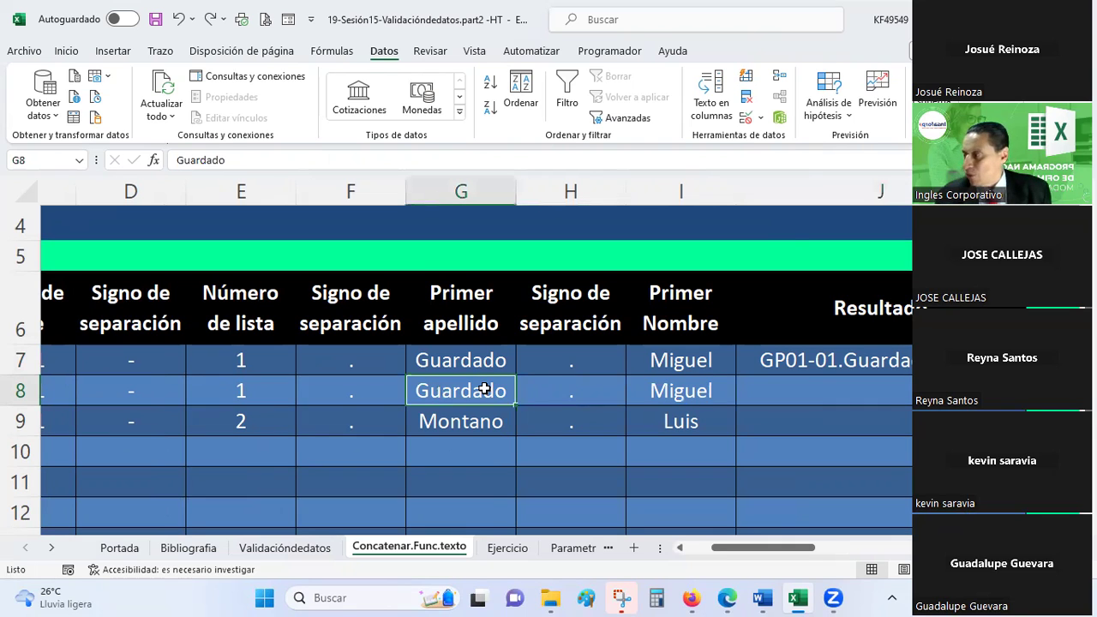
pyautogui.write('Perez')
pyautogui.press('Tab')
pyautogui.press('Tab')
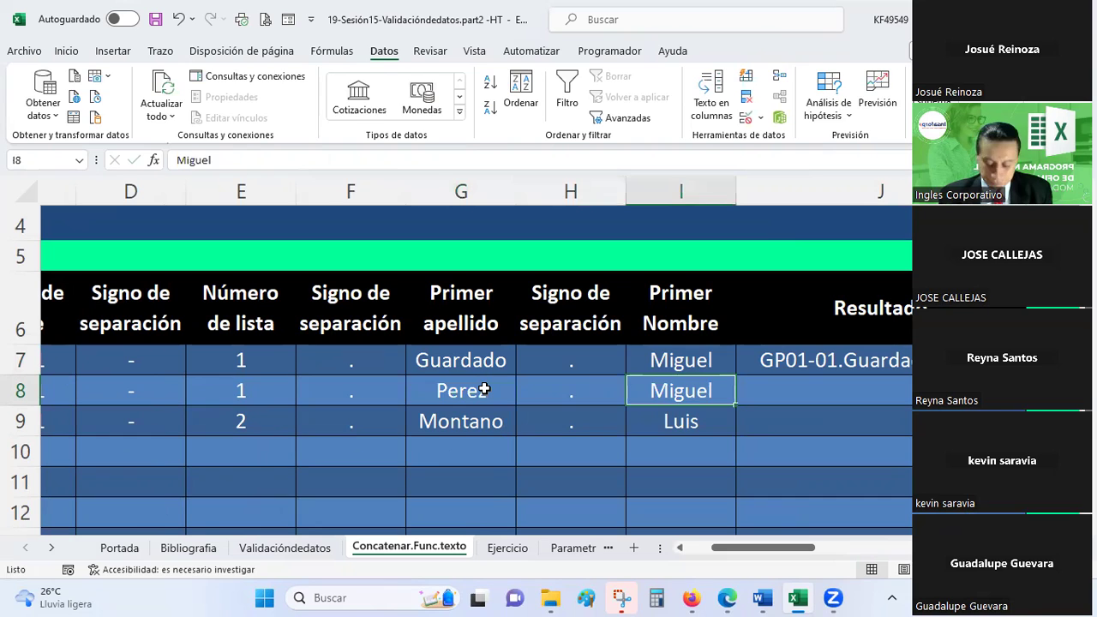
pyautogui.write('Ana')
pyautogui.press('Left')
pyautogui.press('Left')
pyautogui.press('Left')
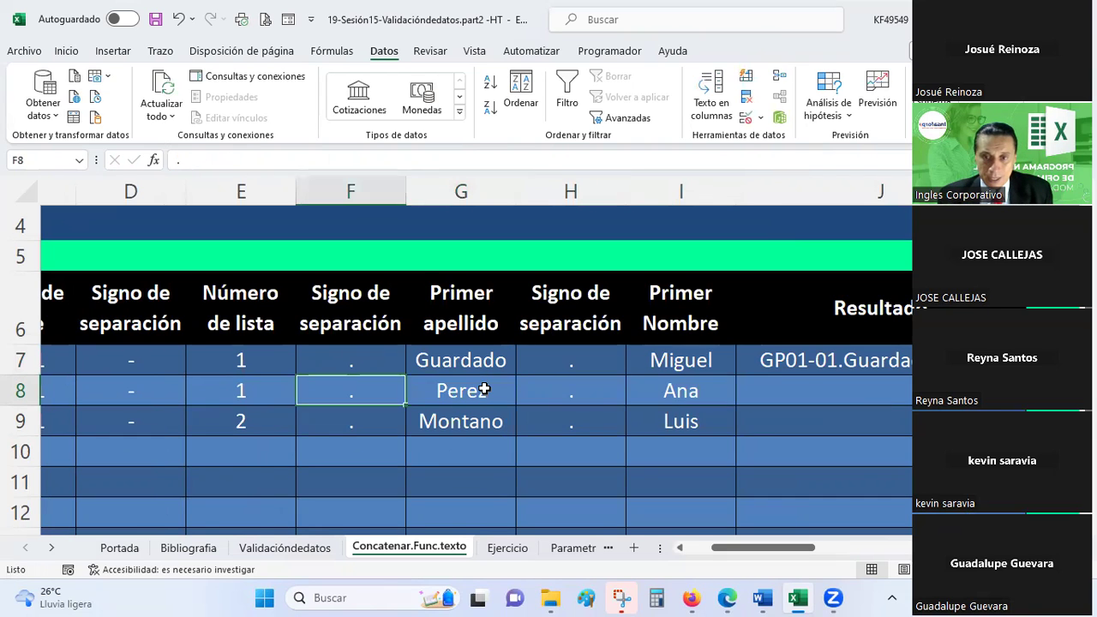
pyautogui.press('Left')
pyautogui.press('Left')
pyautogui.press('Left')
pyautogui.press('Left')
pyautogui.press('Right')
pyautogui.press('Right')
pyautogui.press('Right')
pyautogui.write('2')
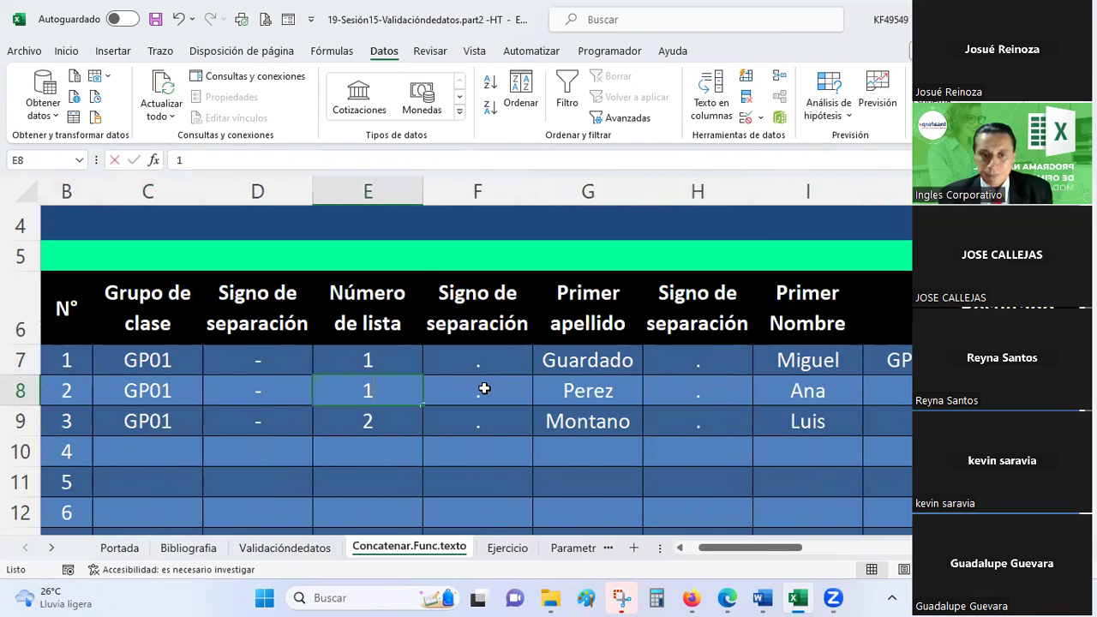
pyautogui.press('Return')
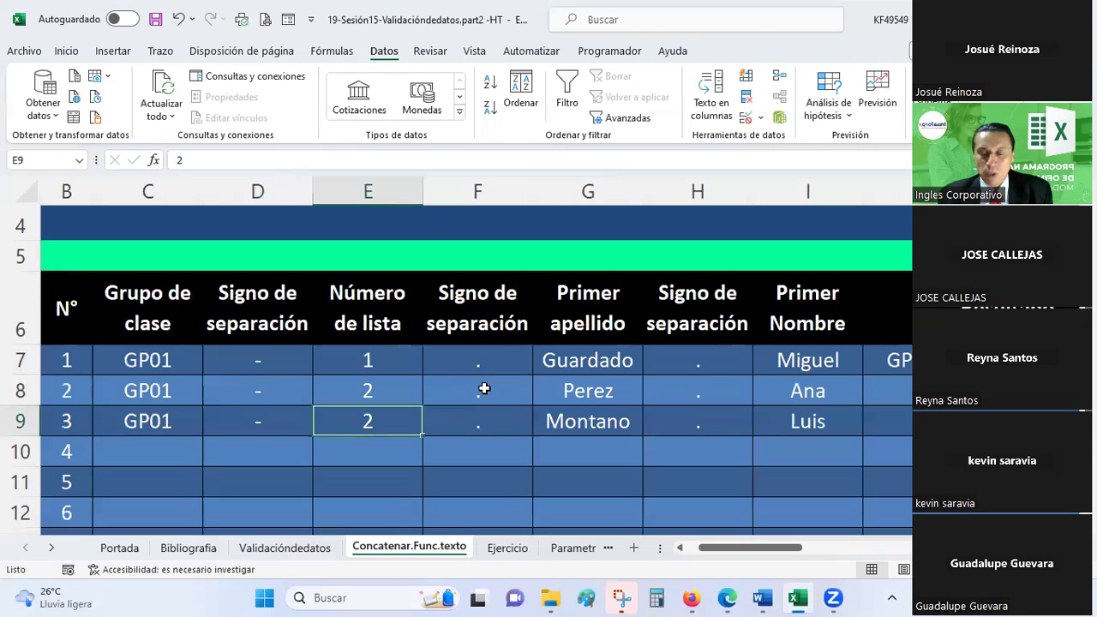
# Step: Fill row 9 with list number 3 in E9, a surname in G9, and a first name in I9
pyautogui.write('3')
pyautogui.press('Right')
pyautogui.press('Right')
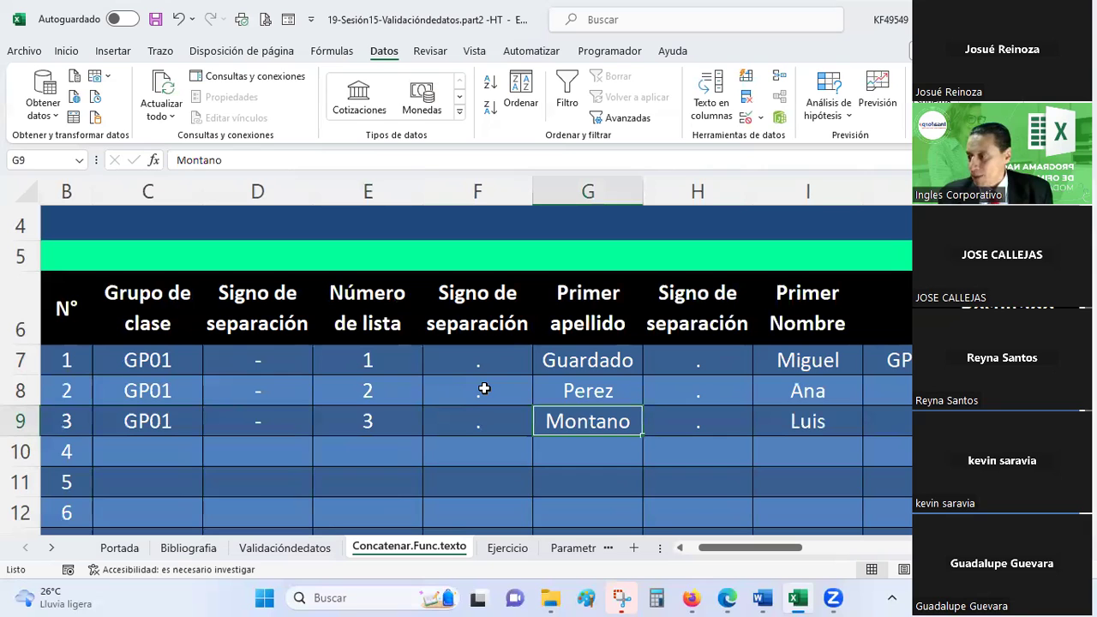
pyautogui.write('Corb')
pyautogui.press('BackSpace')
pyautogui.write('nejo')
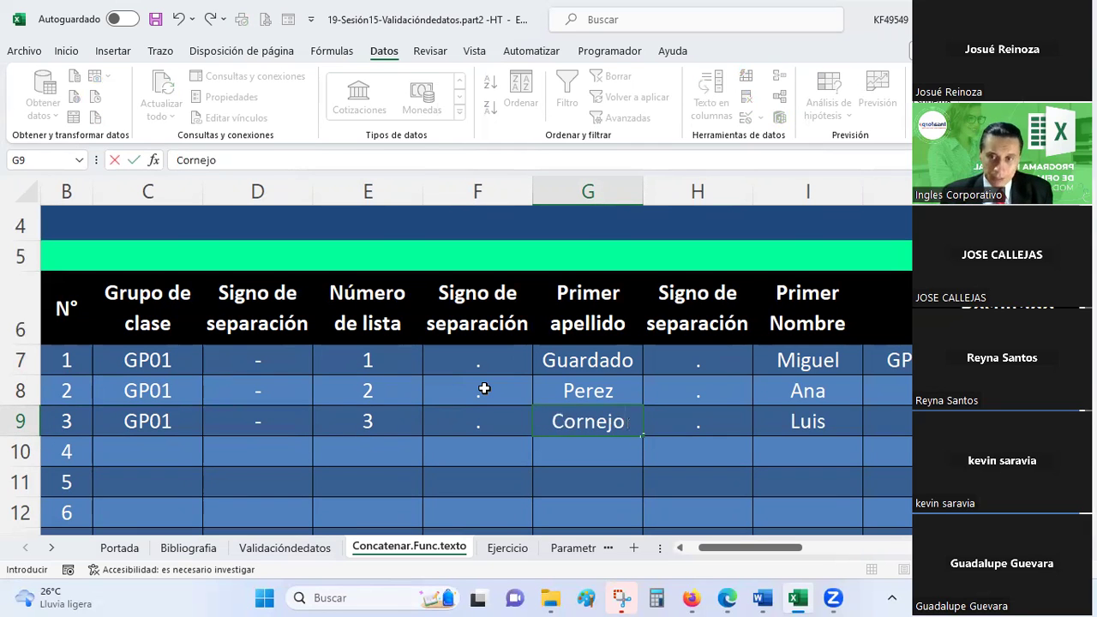
pyautogui.press('Right')
pyautogui.press('Right')
pyautogui.write('Mabel')
pyautogui.press('Right')
pyautogui.press('Left')
pyautogui.press('Right')
# Step: Review J7's formula against the new row 8 entries, ending on cell J8
pyautogui.press('Up')
pyautogui.press('Up')
pyautogui.press('Down')
pyautogui.press('Up')
pyautogui.press('Down')
pyautogui.press('Left')
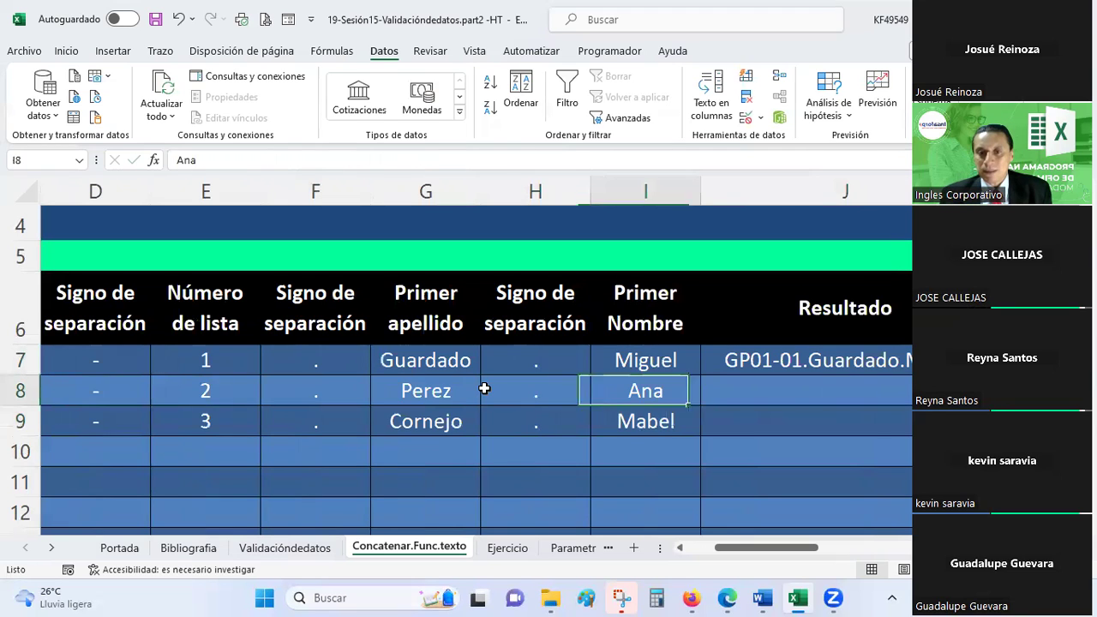
pyautogui.press('Right')
pyautogui.press('Up')
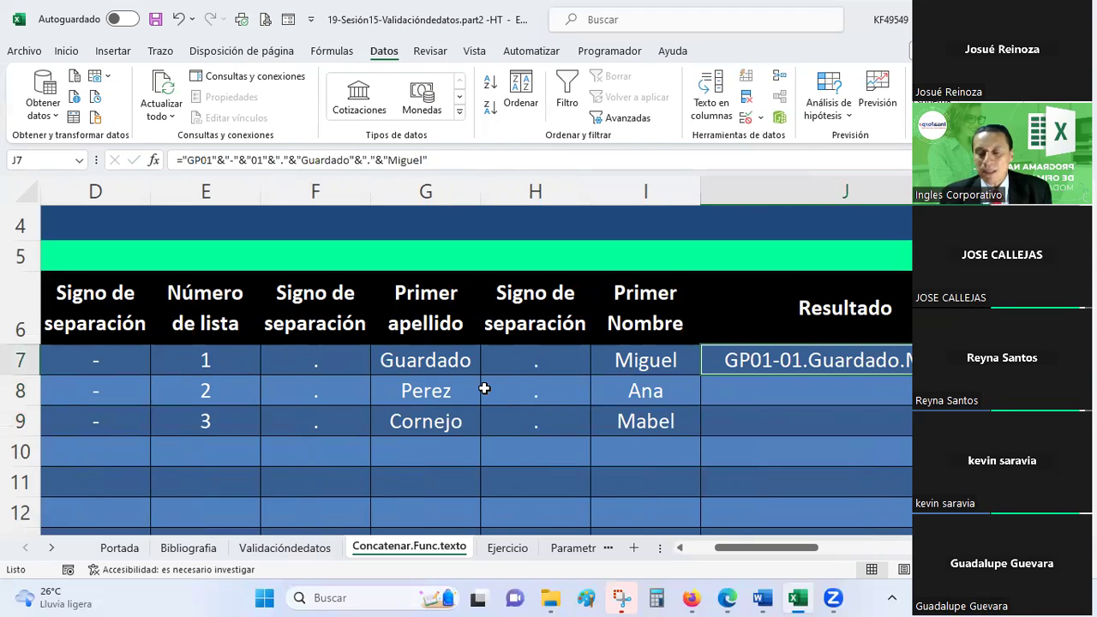
pyautogui.press('Down')
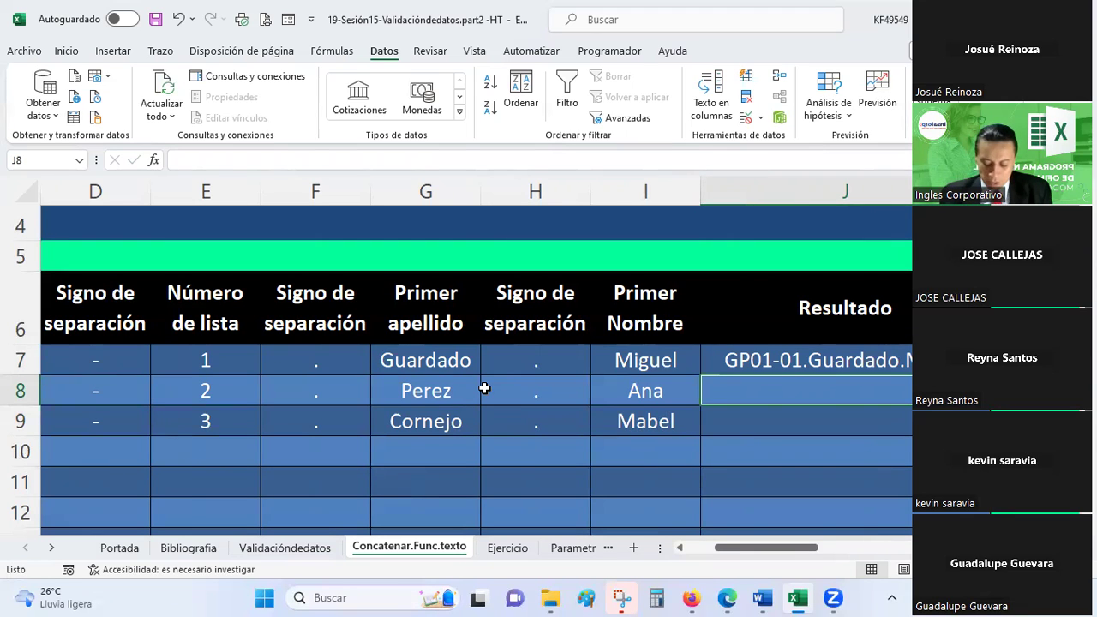
# Step: After abandoning a first attempt, restart J8's formula so it reads =C7
pyautogui.write('=')
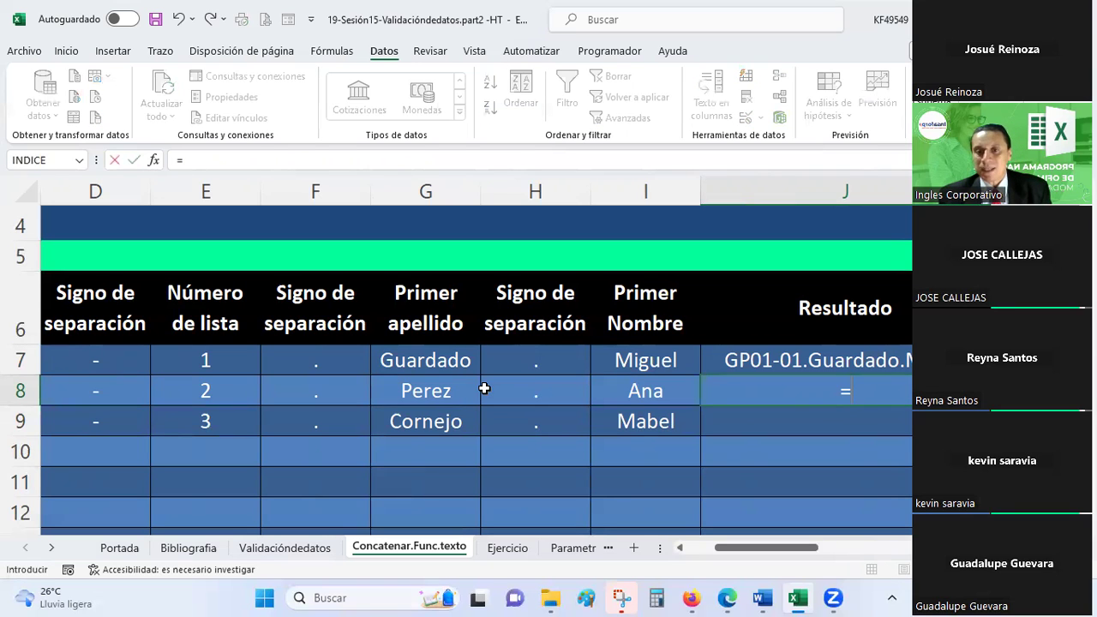
pyautogui.moveTo(771, 549); pyautogui.dragTo(741, 550)
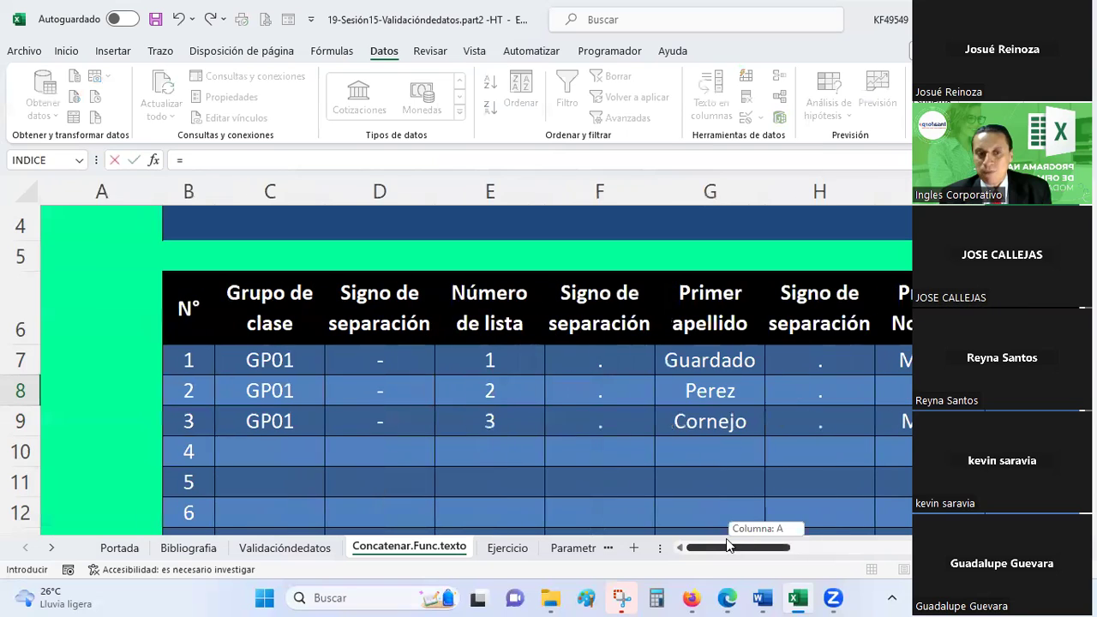
pyautogui.press('Up')
pyautogui.press('Up')
pyautogui.press('Up')
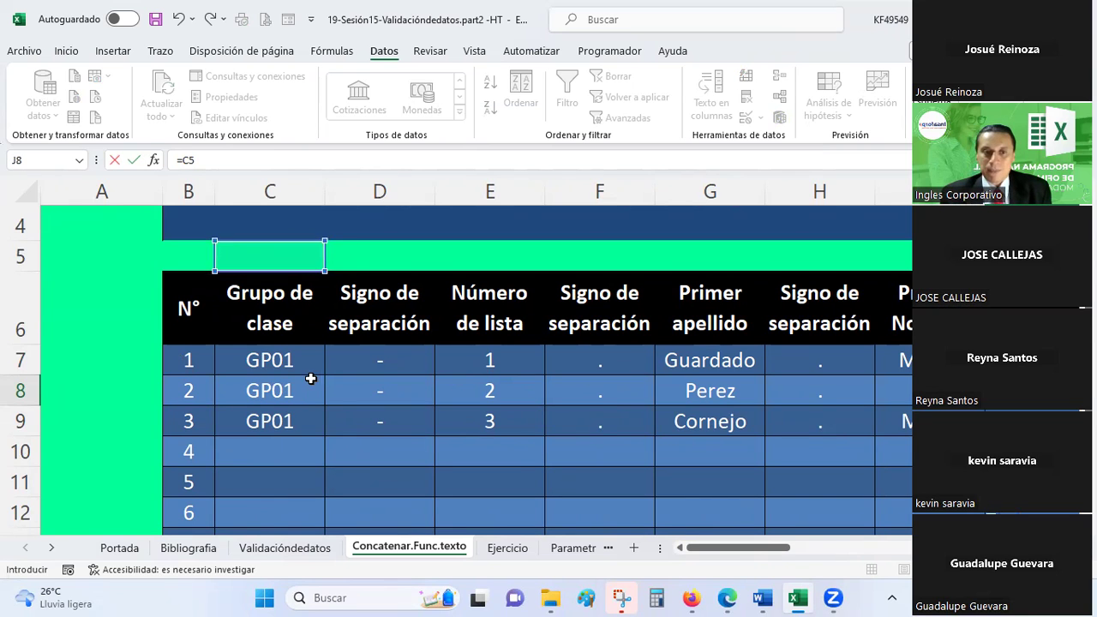
pyautogui.scroll(-1, 311, 377)
pyautogui.click(281, 297)
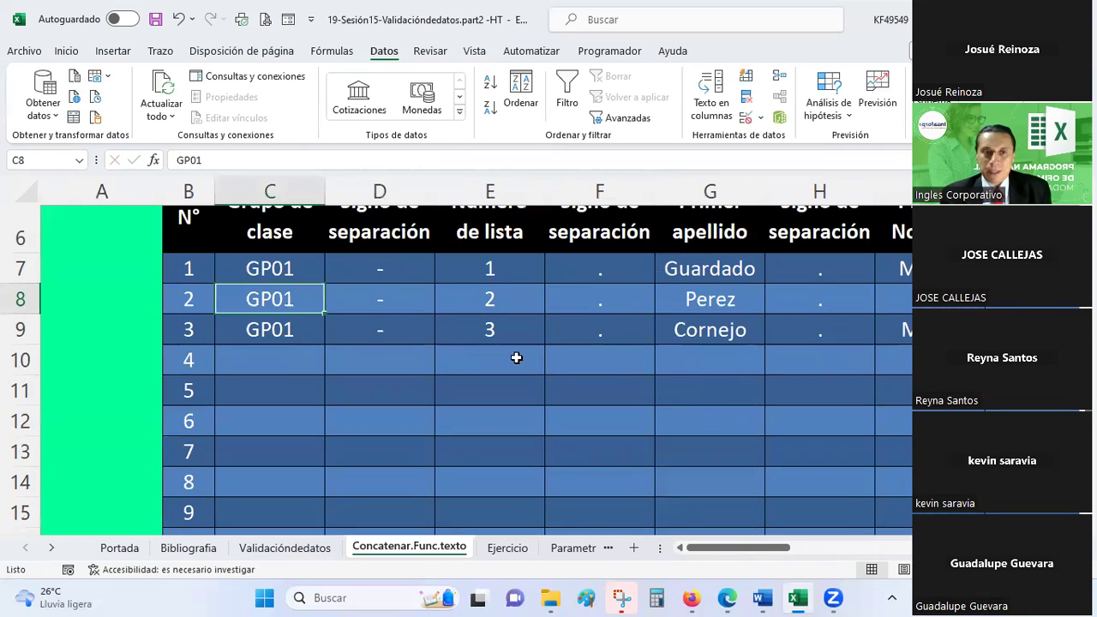
pyautogui.moveTo(741, 547); pyautogui.dragTo(784, 510)
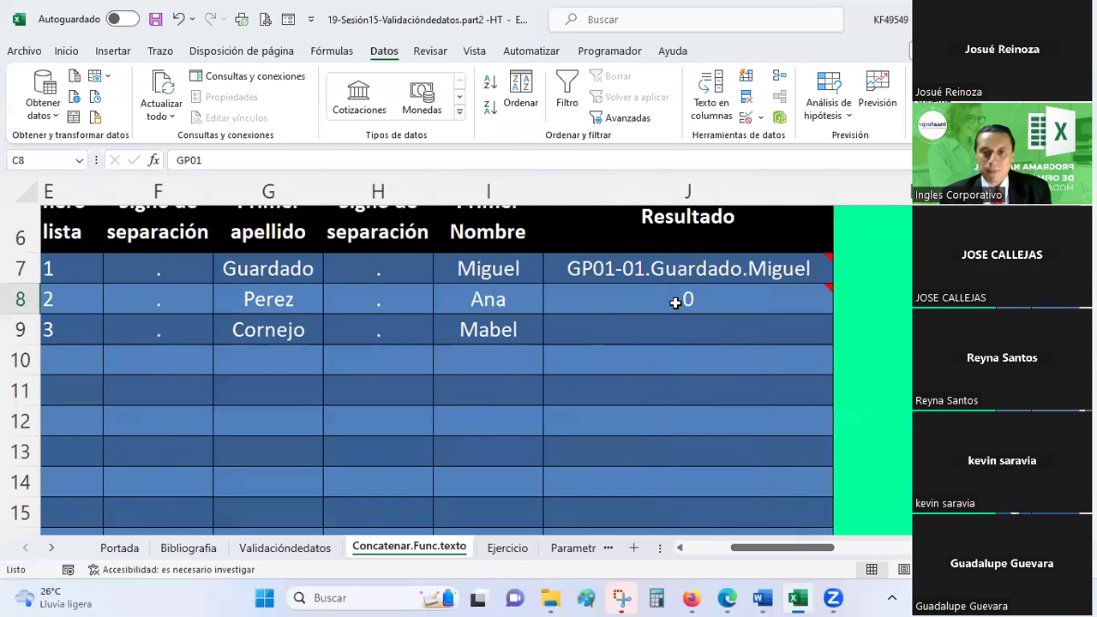
pyautogui.click(675, 302)
pyautogui.write('=')
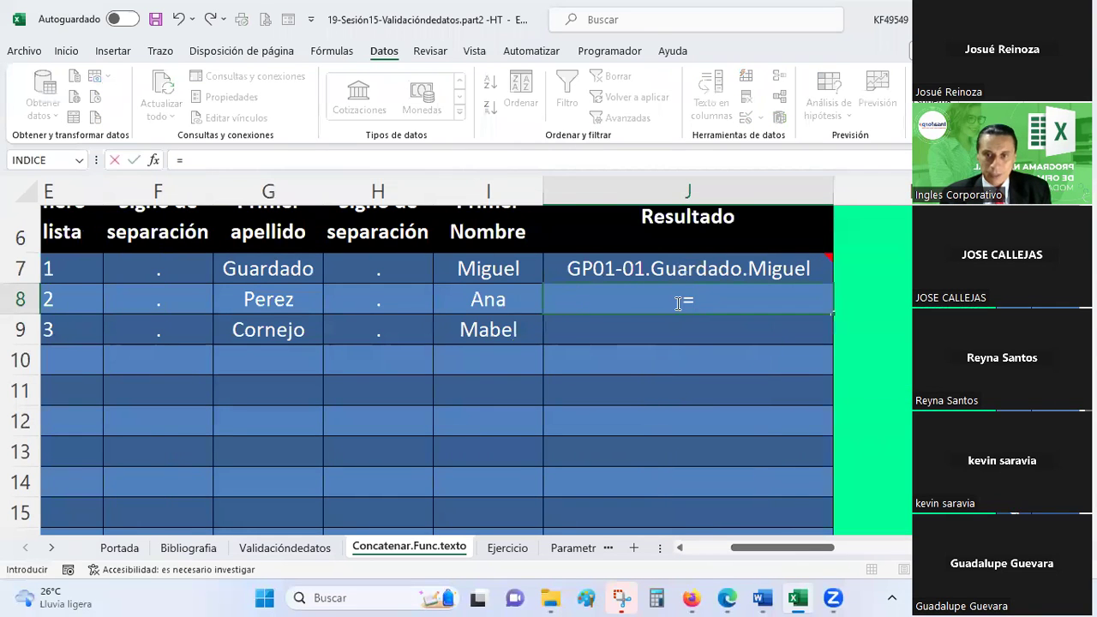
pyautogui.moveTo(774, 548); pyautogui.dragTo(738, 548)
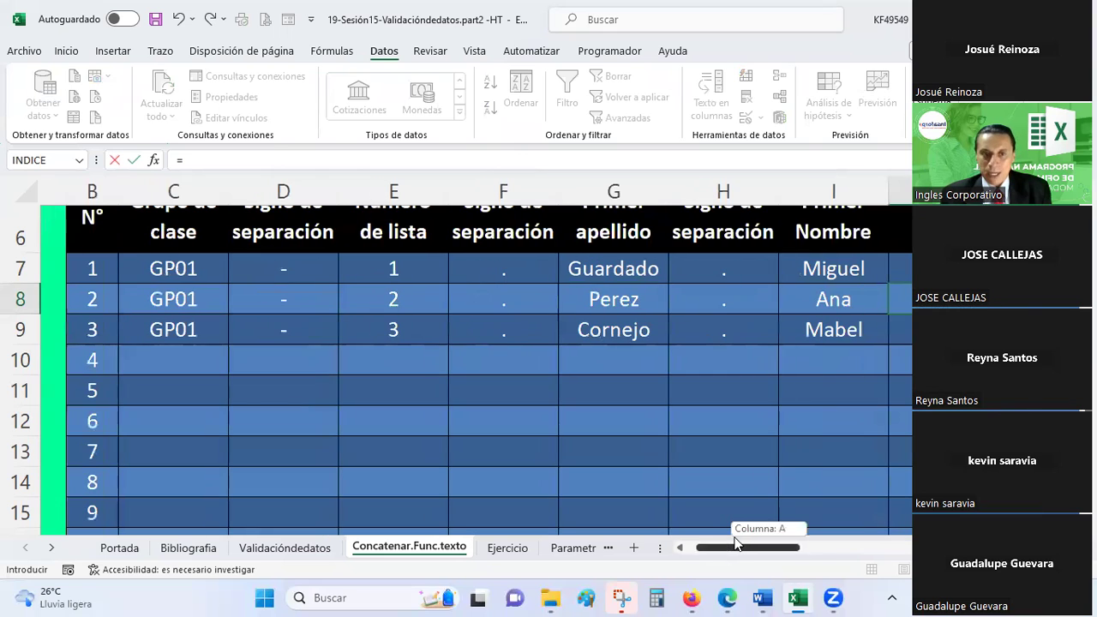
pyautogui.click(178, 299)
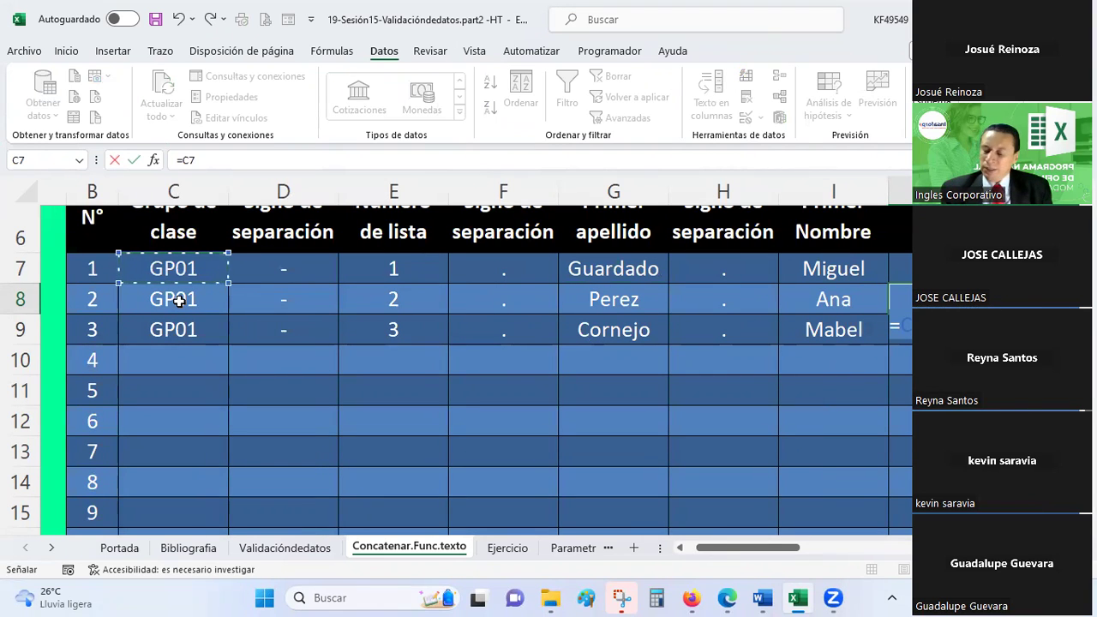
pyautogui.scroll(-1, 179, 299)
pyautogui.scroll(2, 179, 299)
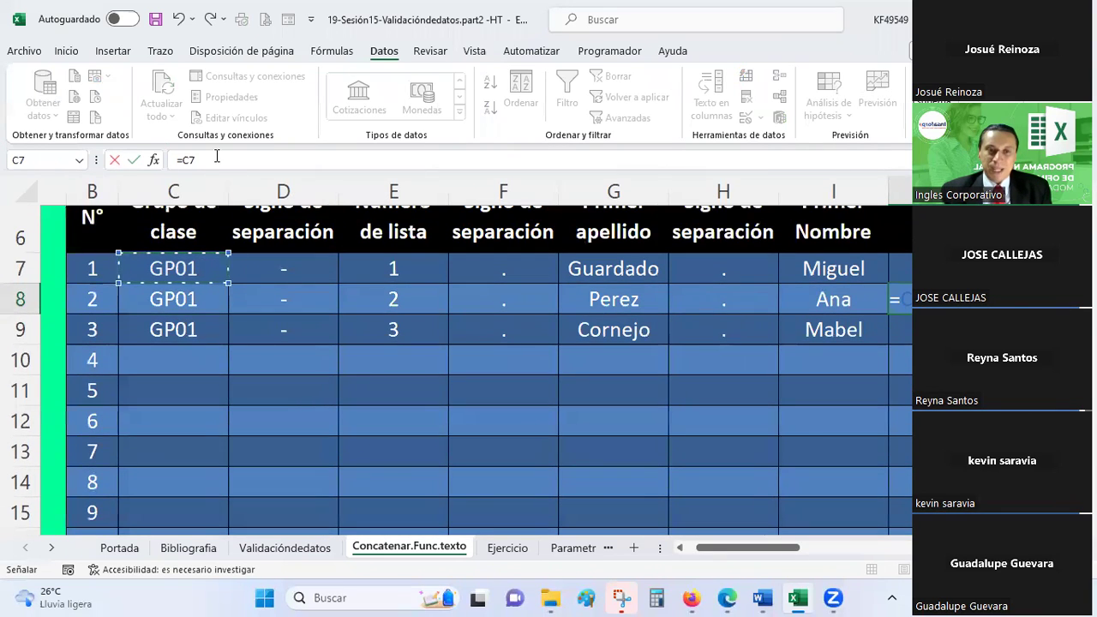
# Step: Change the reference to C8 and append &D8&E8&F8 to J8's formula
pyautogui.click(216, 160)
pyautogui.press('BackSpace')
pyautogui.write('8')
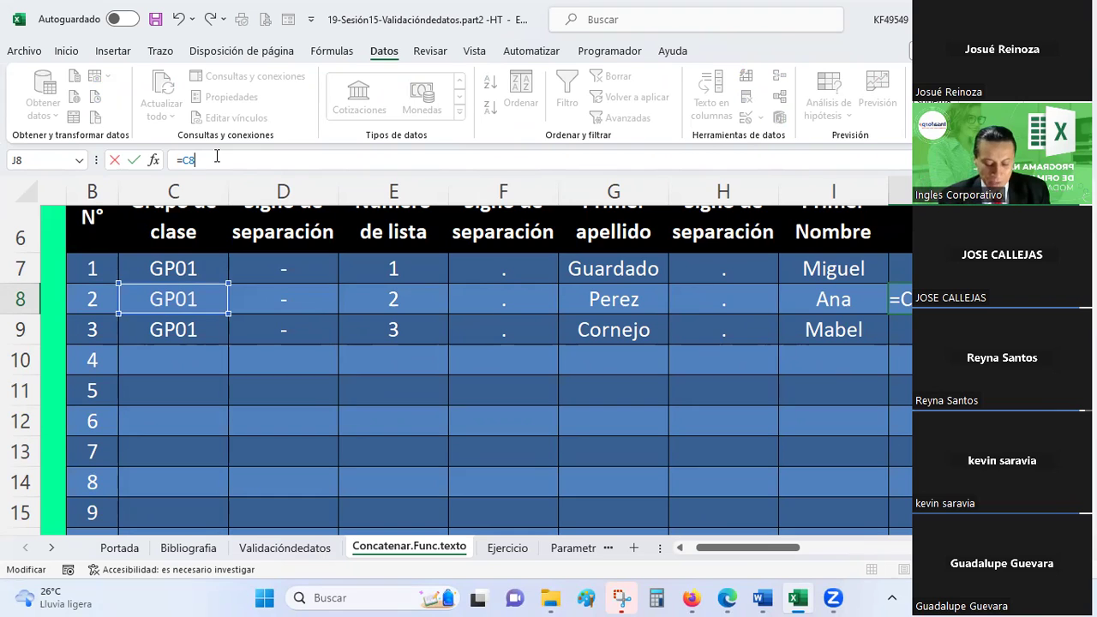
pyautogui.write('&')
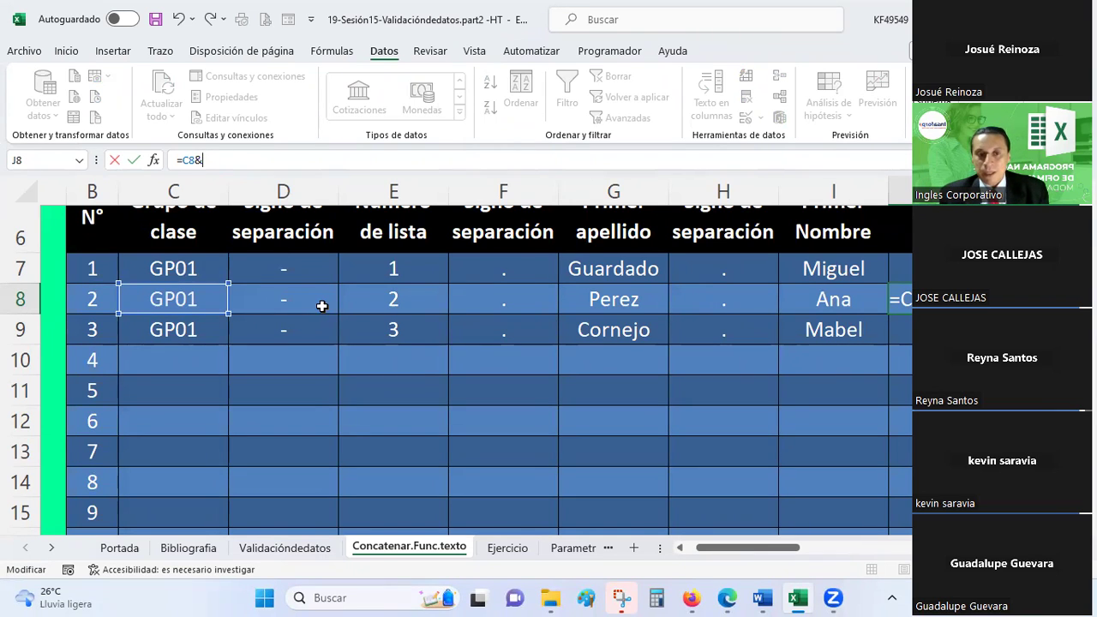
pyautogui.click(320, 306)
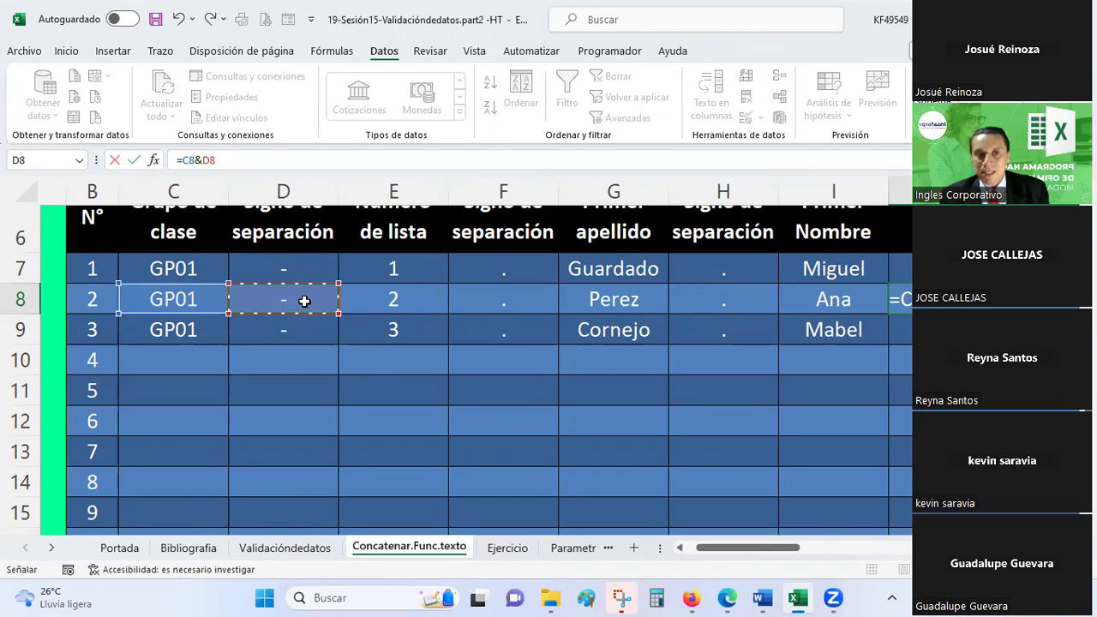
pyautogui.write('&')
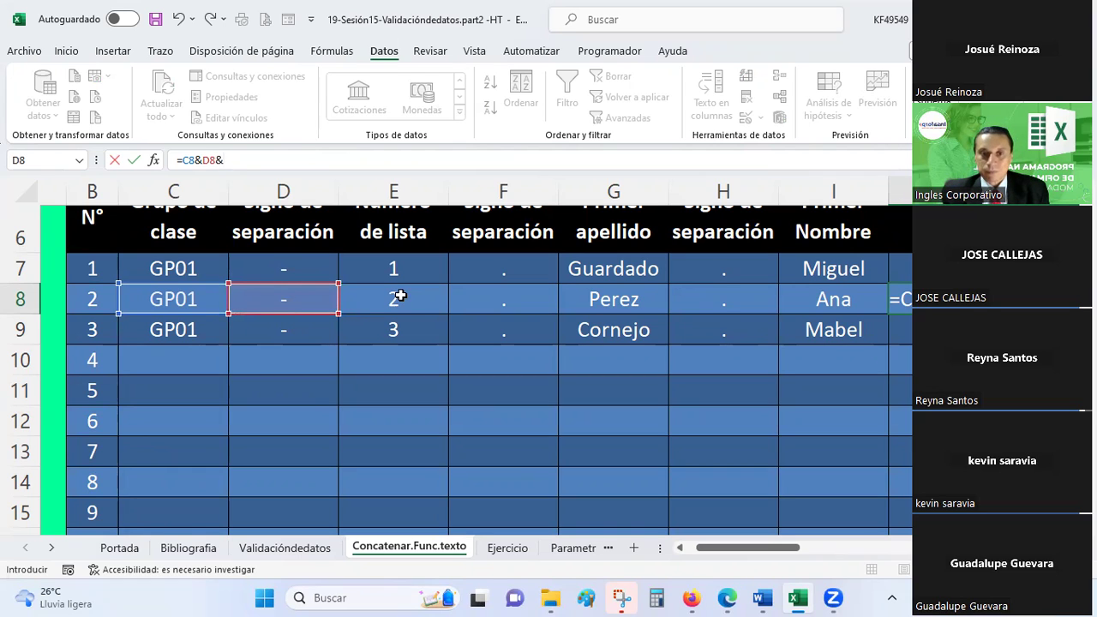
pyautogui.click(400, 295)
pyautogui.write('&')
pyautogui.click(514, 296)
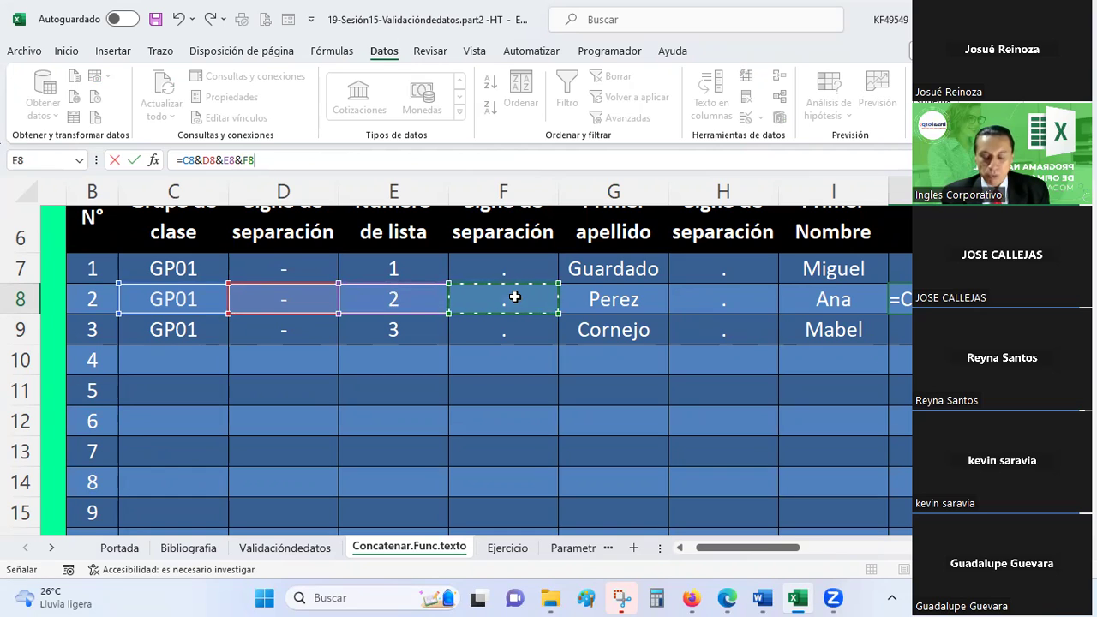
# Step: Append &G8&H8&I8 and commit J8 as =C8&D8&E8&F8&G8&H8&I8
pyautogui.write('&')
pyautogui.click(597, 297)
pyautogui.write('&')
pyautogui.click(730, 301)
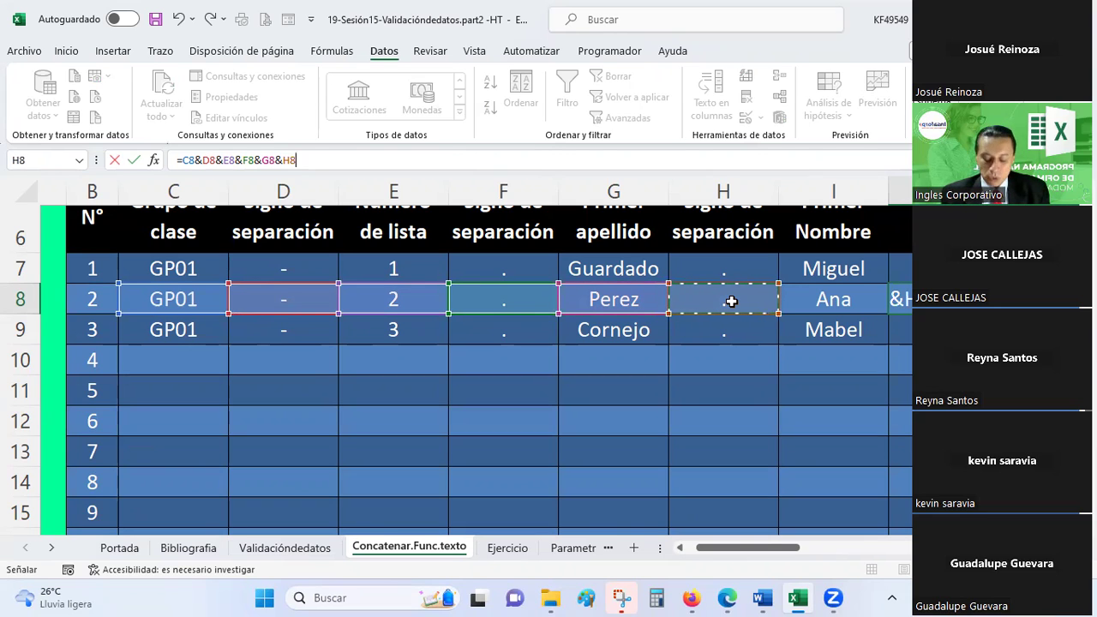
pyautogui.write('&')
pyautogui.click(849, 296)
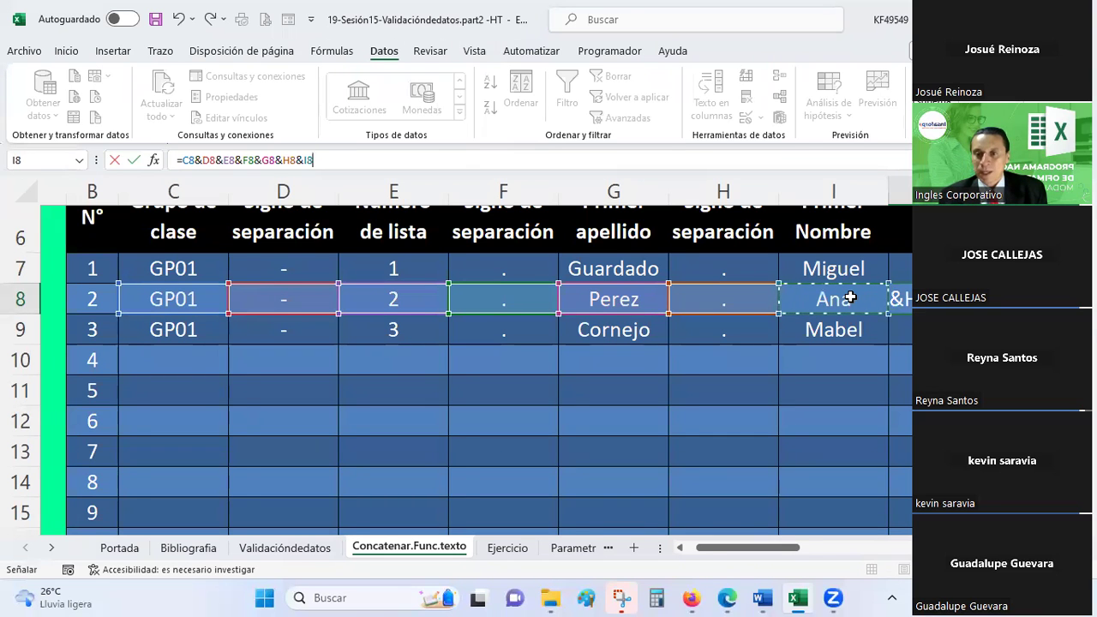
pyautogui.press('Return')
pyautogui.click(850, 297)
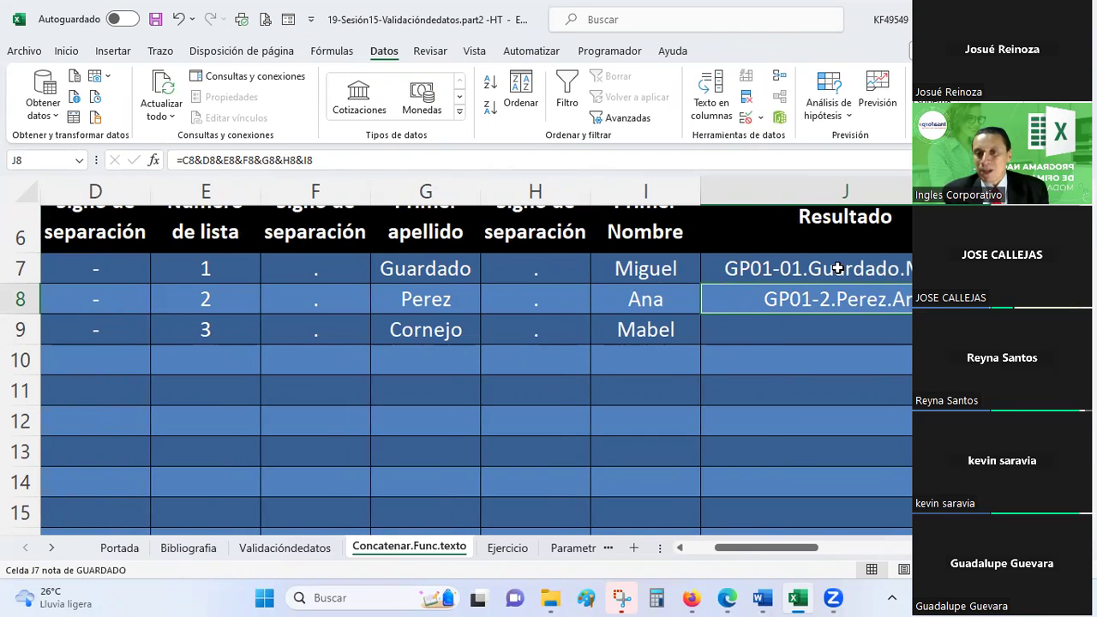
# Step: Compare the J7 and J8 formulas, then left-align J7:J8 with Alinear a la izquierda on Inicio
pyautogui.click(837, 268)
pyautogui.press('Down')
pyautogui.press('Up')
pyautogui.press('Down')
pyautogui.press('Up')
pyautogui.moveTo(772, 269); pyautogui.dragTo(769, 302)
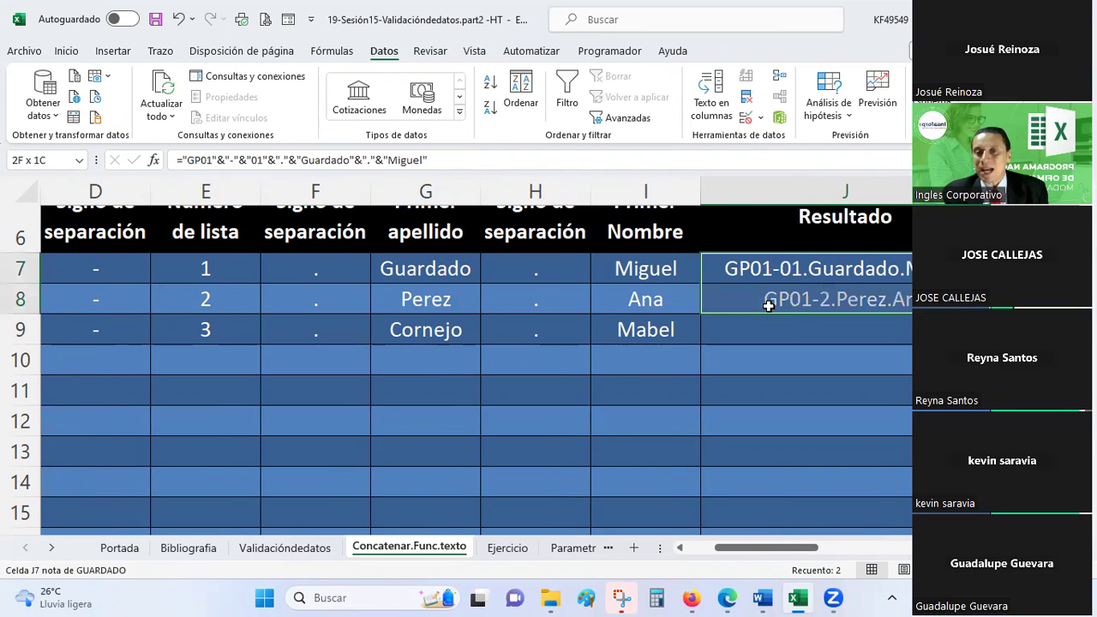
pyautogui.click(66, 51)
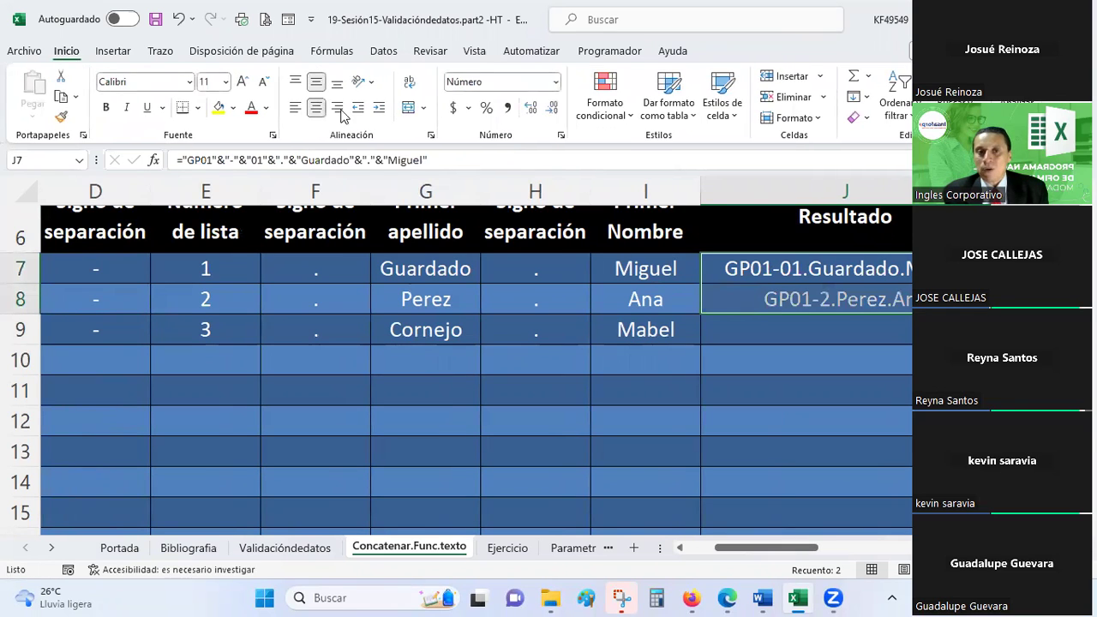
pyautogui.click(295, 107)
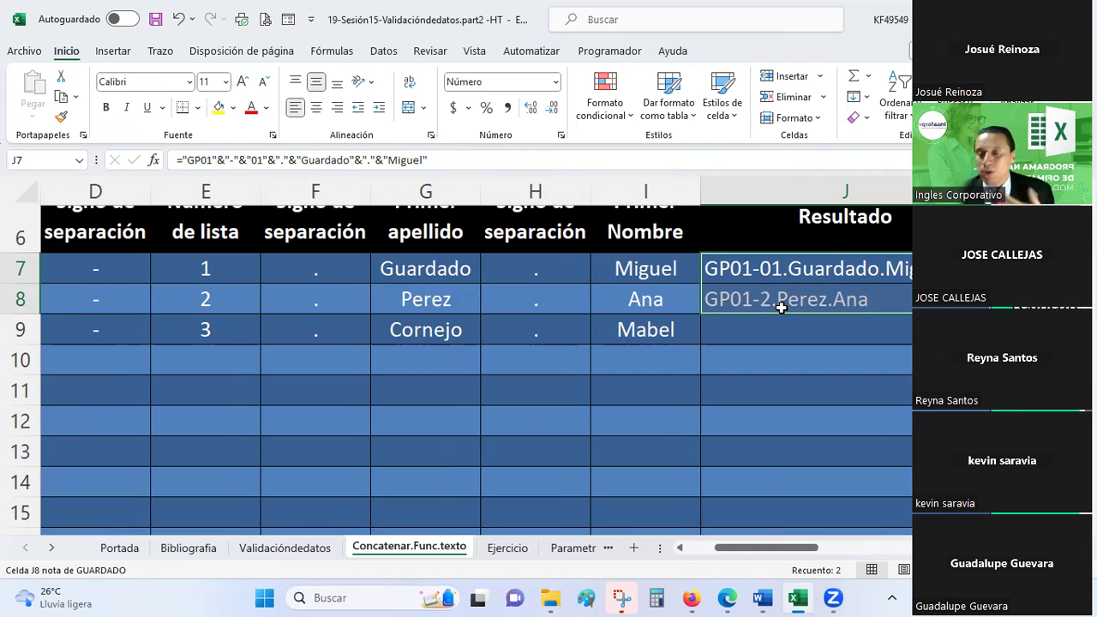
pyautogui.click(780, 308)
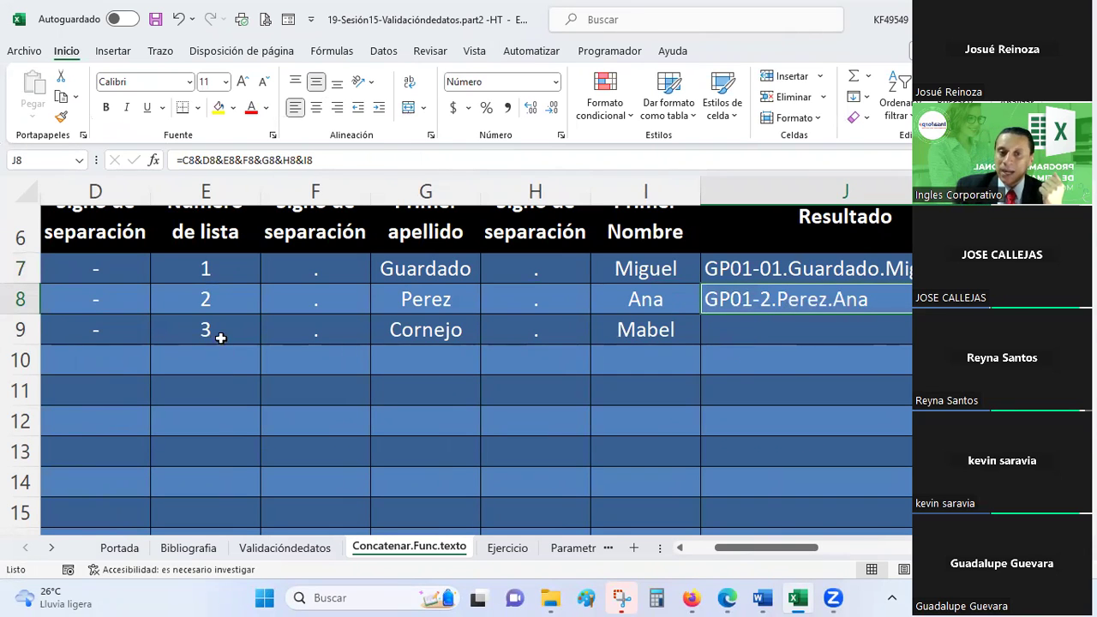
pyautogui.click(657, 322)
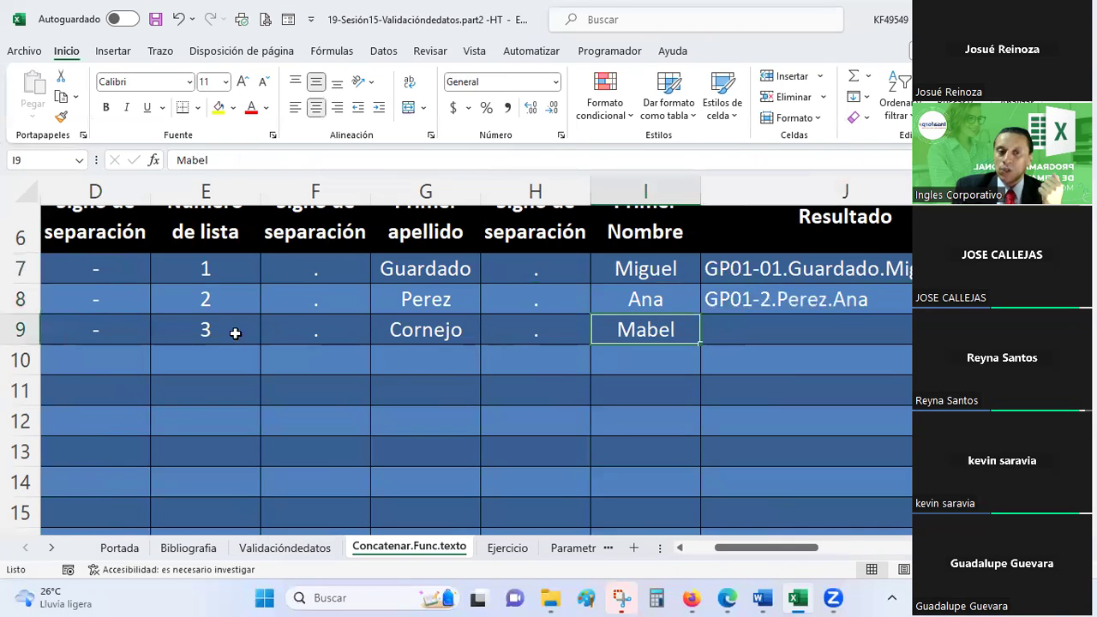
pyautogui.press('Up')
pyautogui.press('Right')
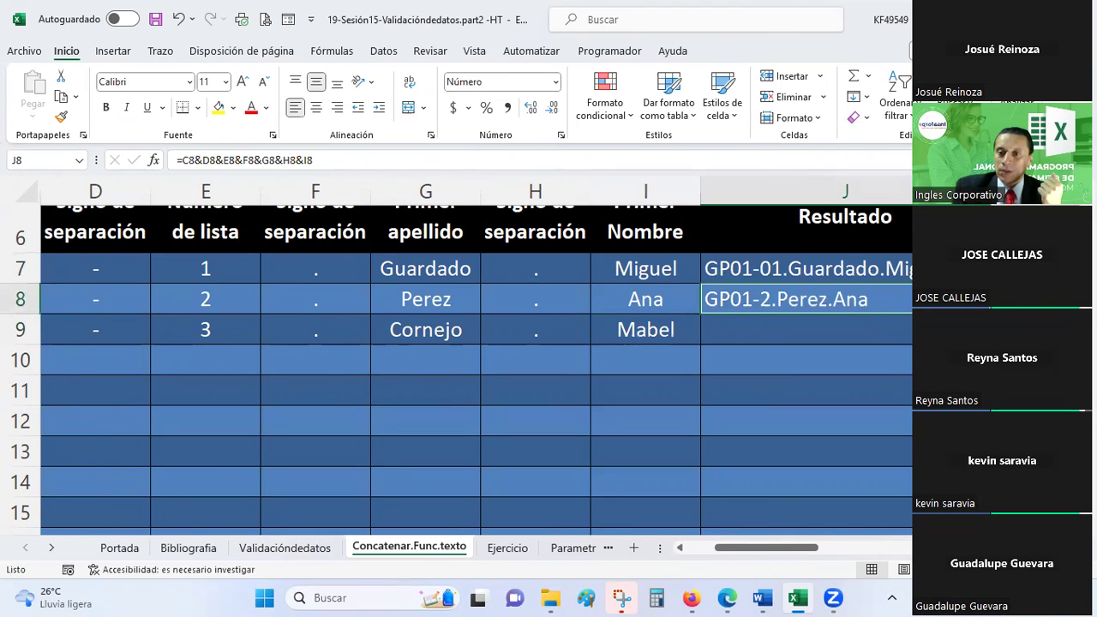
# Step: Copy J8 and use Pegar fórmulas into J9, then left-align J9 so it shows GP01-3 with the row 9 names
pyautogui.rightClick(752, 300)
pyautogui.moveTo(797, 301)
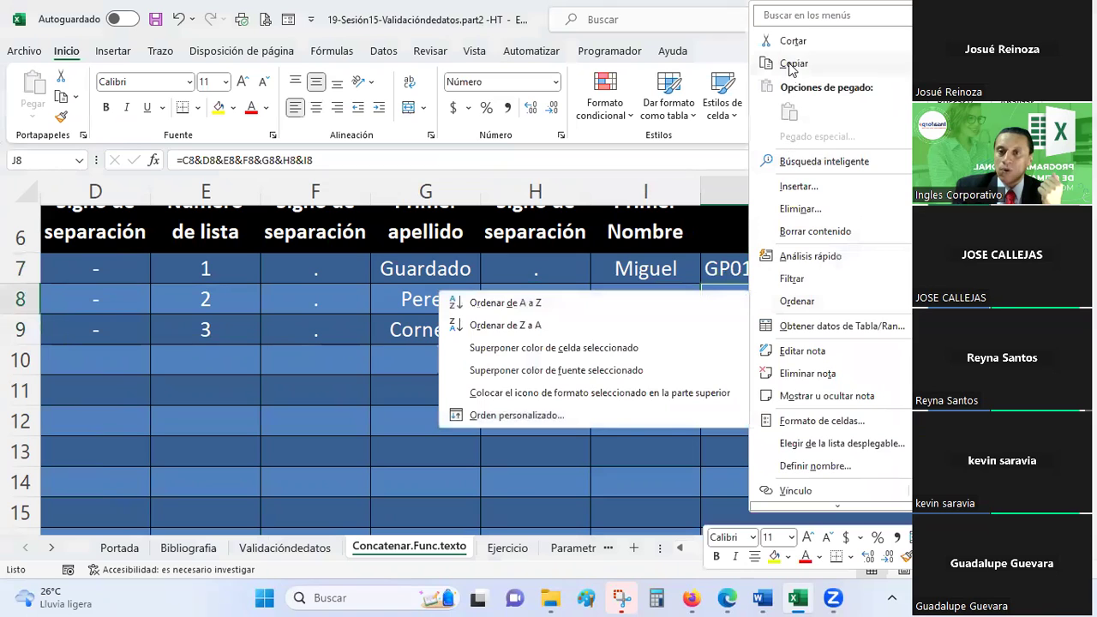
pyautogui.click(794, 64)
pyautogui.click(737, 330)
pyautogui.rightClick(737, 330)
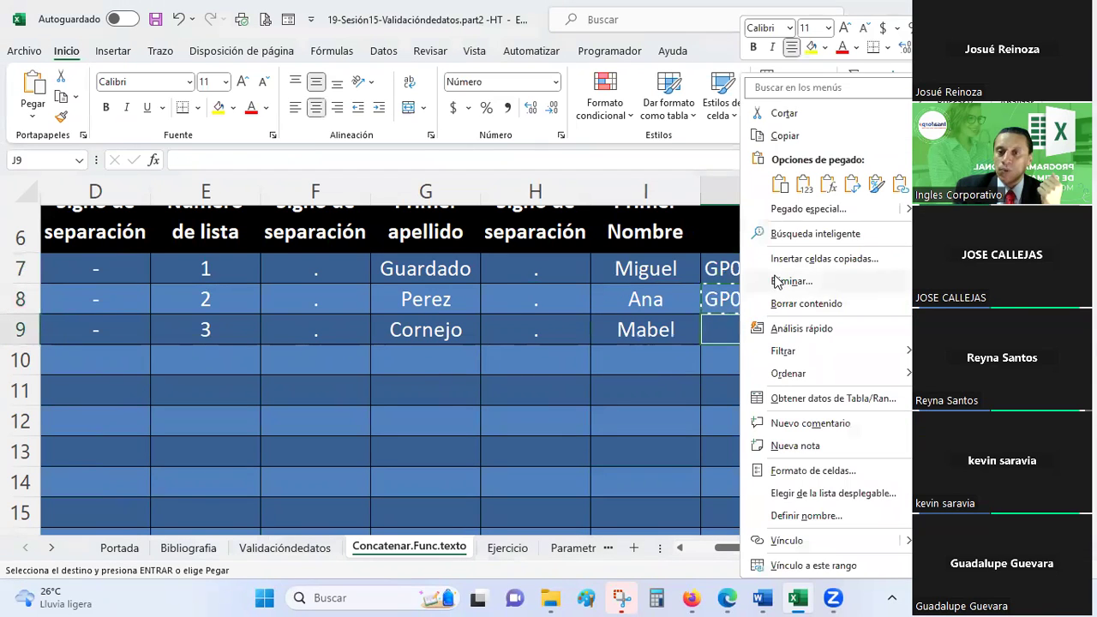
pyautogui.click(829, 185)
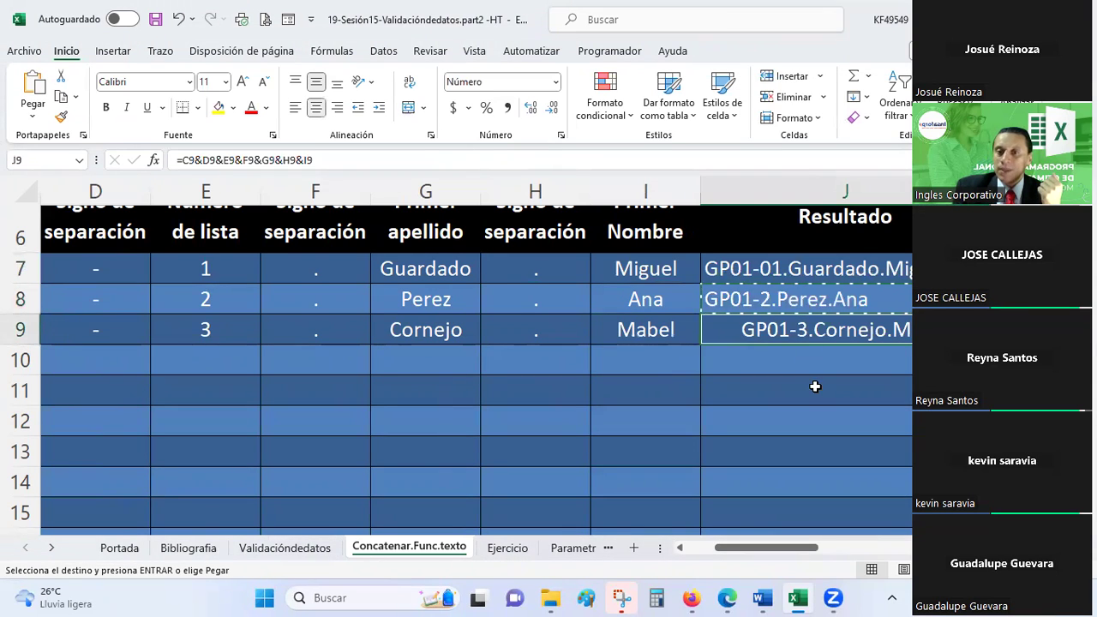
pyautogui.click(295, 109)
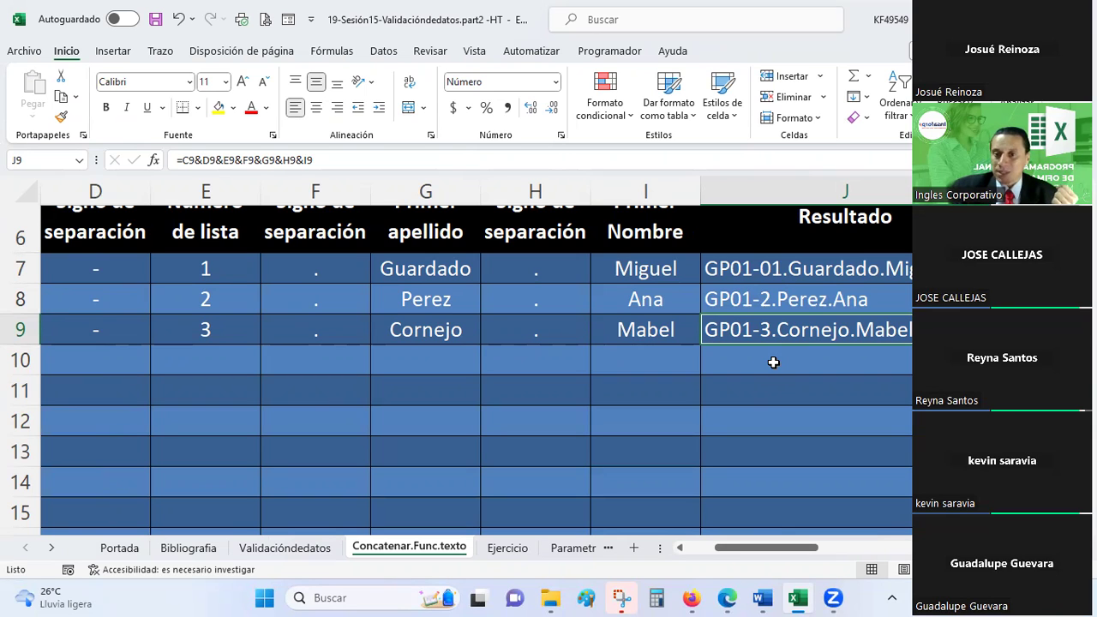
pyautogui.click(745, 293)
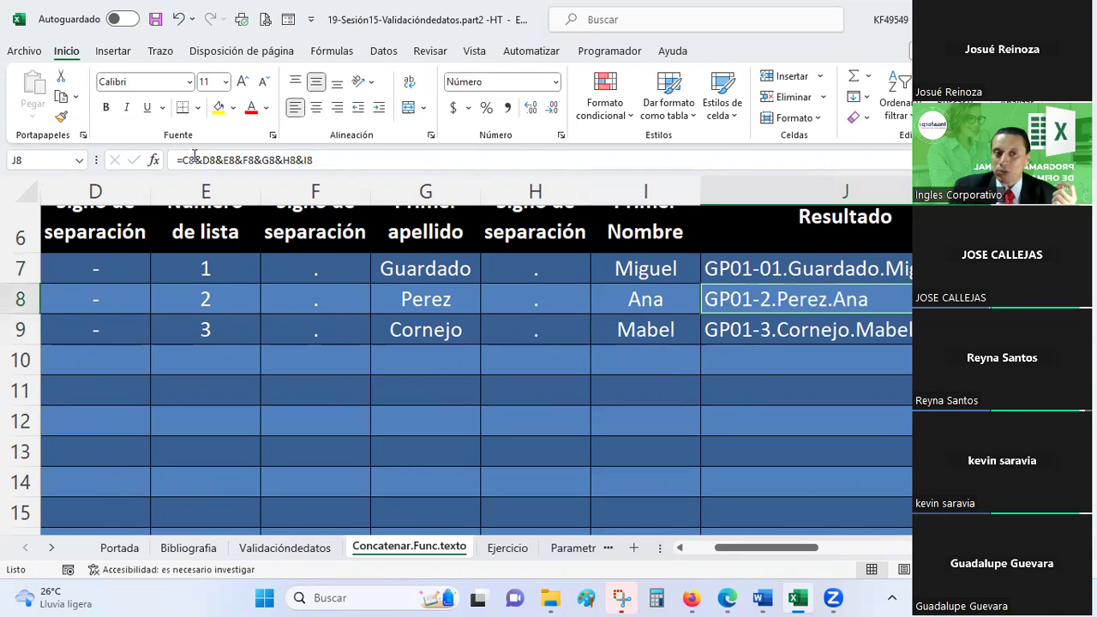
pyautogui.click(803, 330)
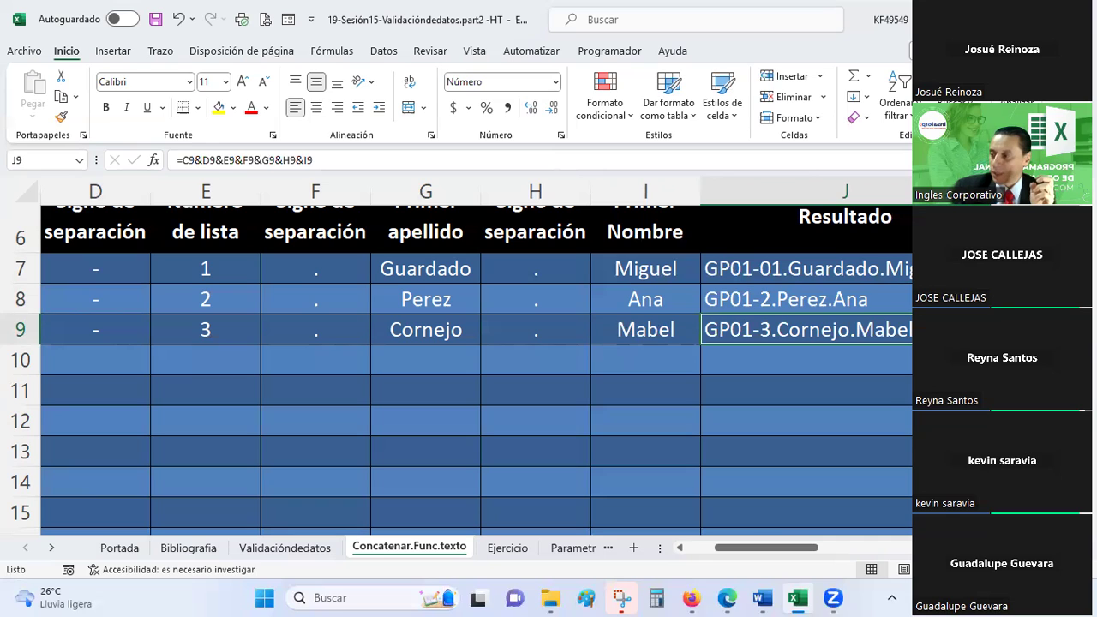
pyautogui.hotkey('alt', 'Tab')
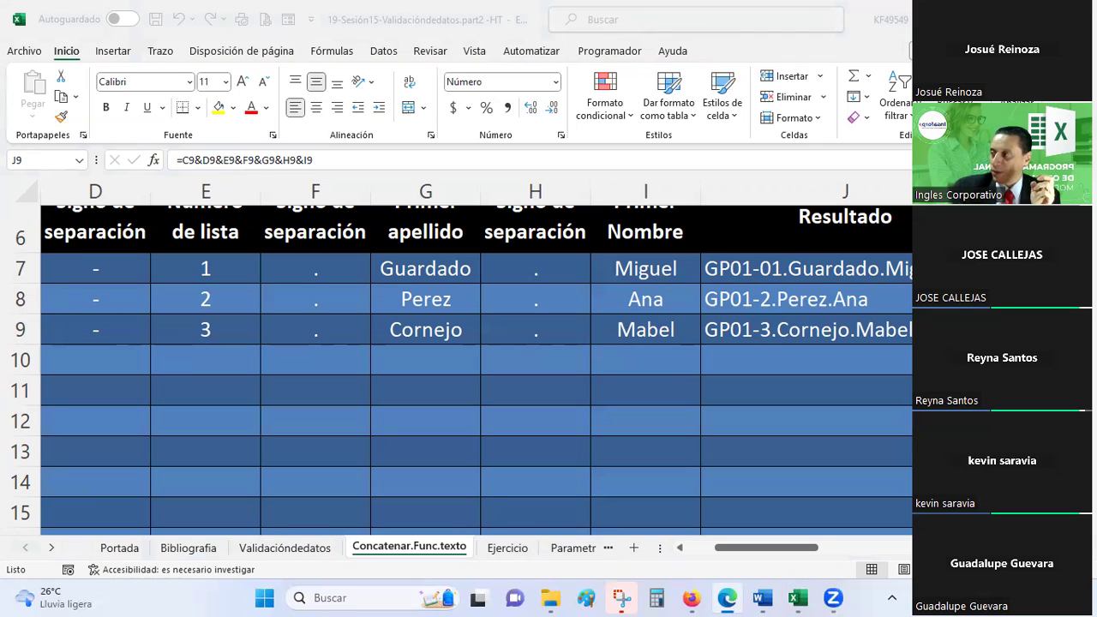
pyautogui.moveTo(734, 299); pyautogui.dragTo(745, 332)
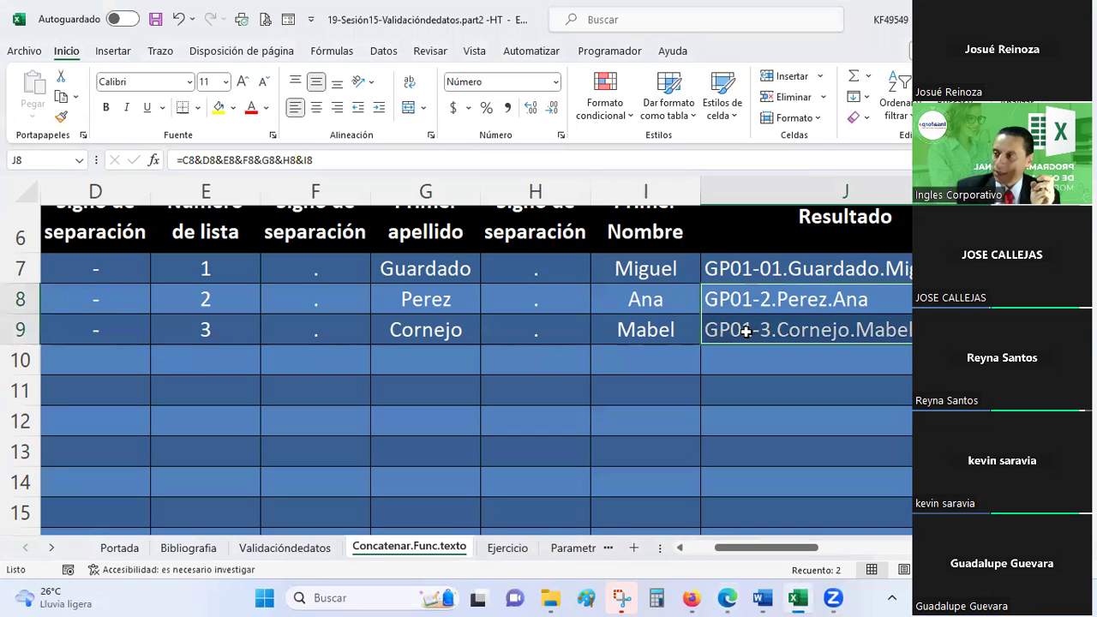
# Step: Clear the formulas in J8:J9 and start a new J8 formula referencing C8
pyautogui.press('Delete')
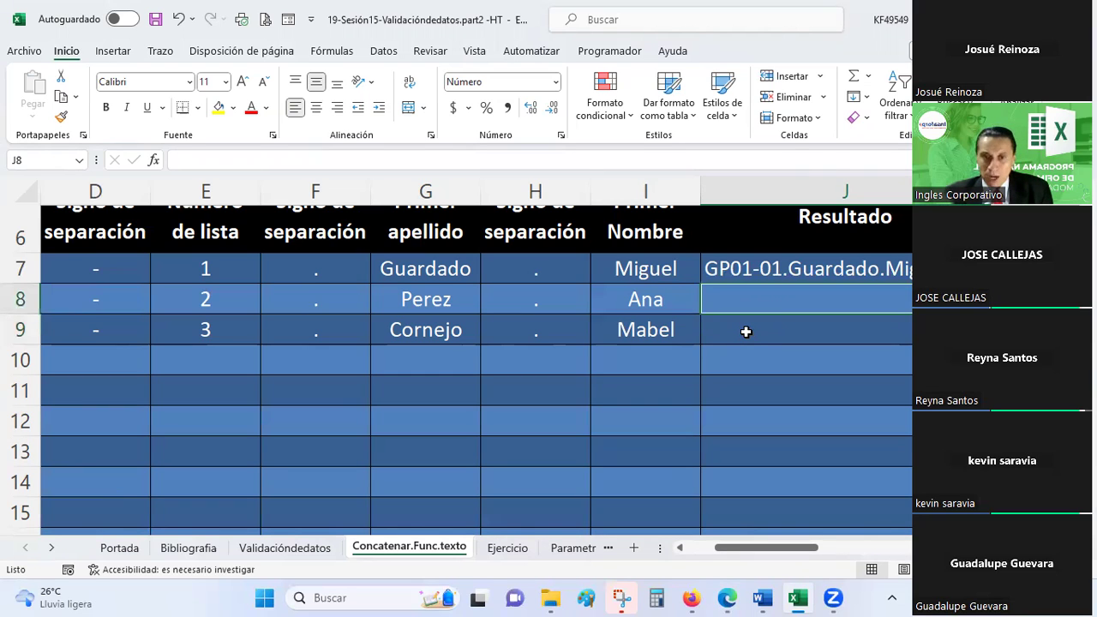
pyautogui.write('=')
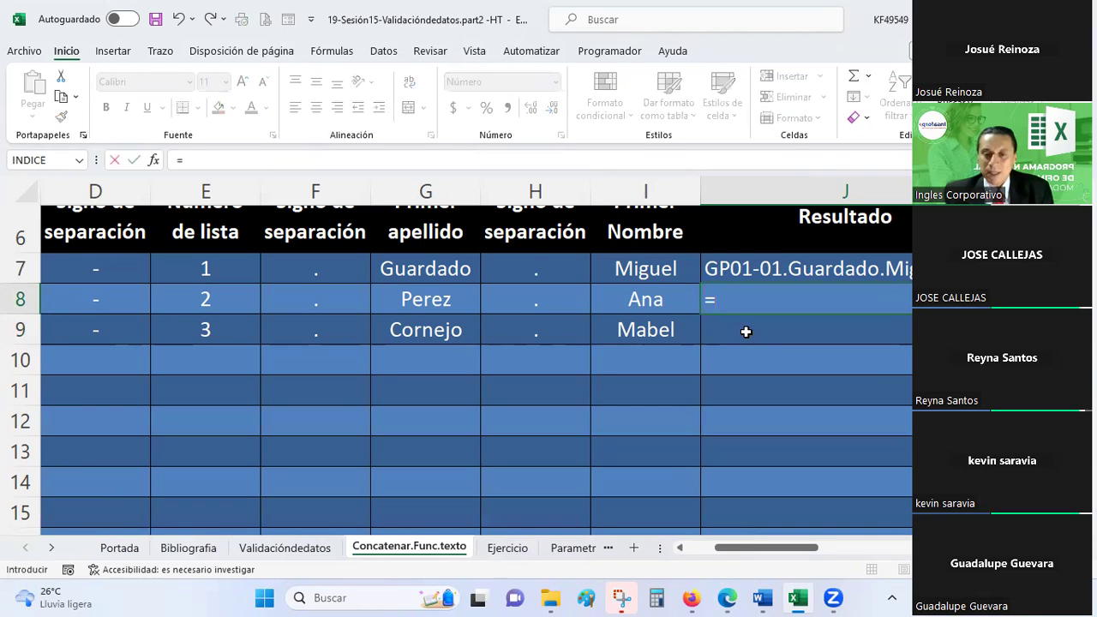
pyautogui.moveTo(734, 546); pyautogui.dragTo(705, 547)
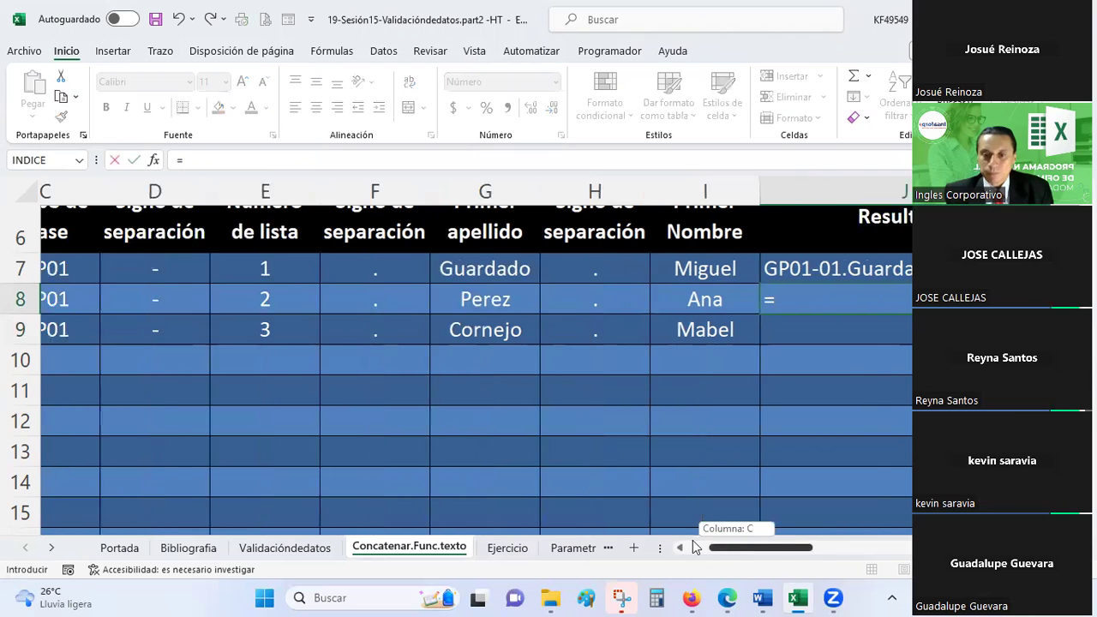
pyautogui.click(270, 278)
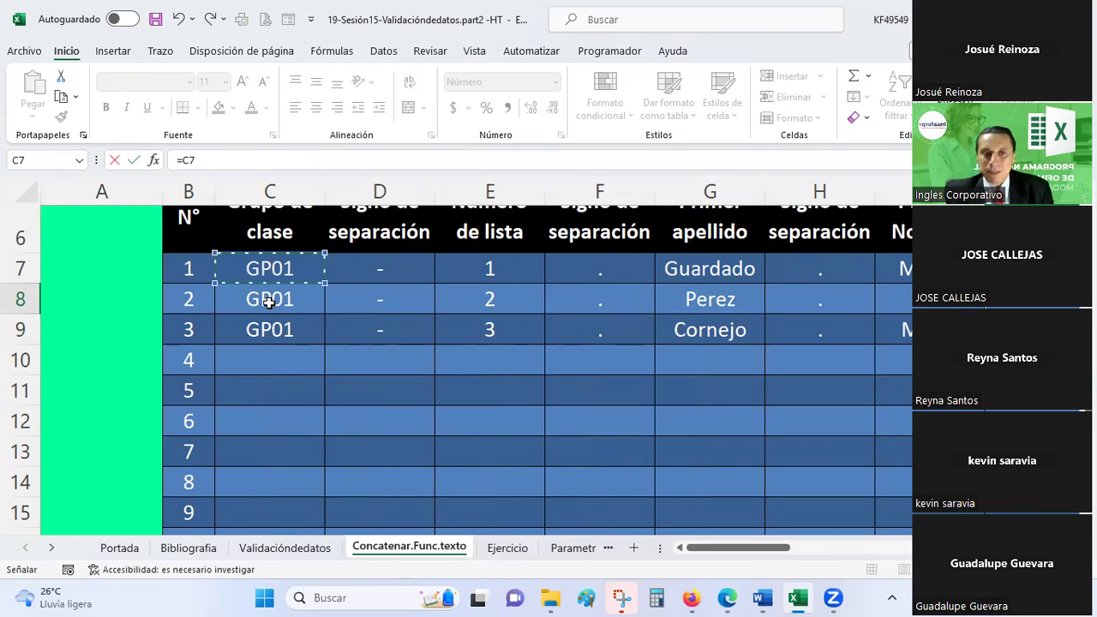
pyautogui.scroll(-1, 269, 301)
pyautogui.scroll(1, 269, 302)
pyautogui.click(269, 296)
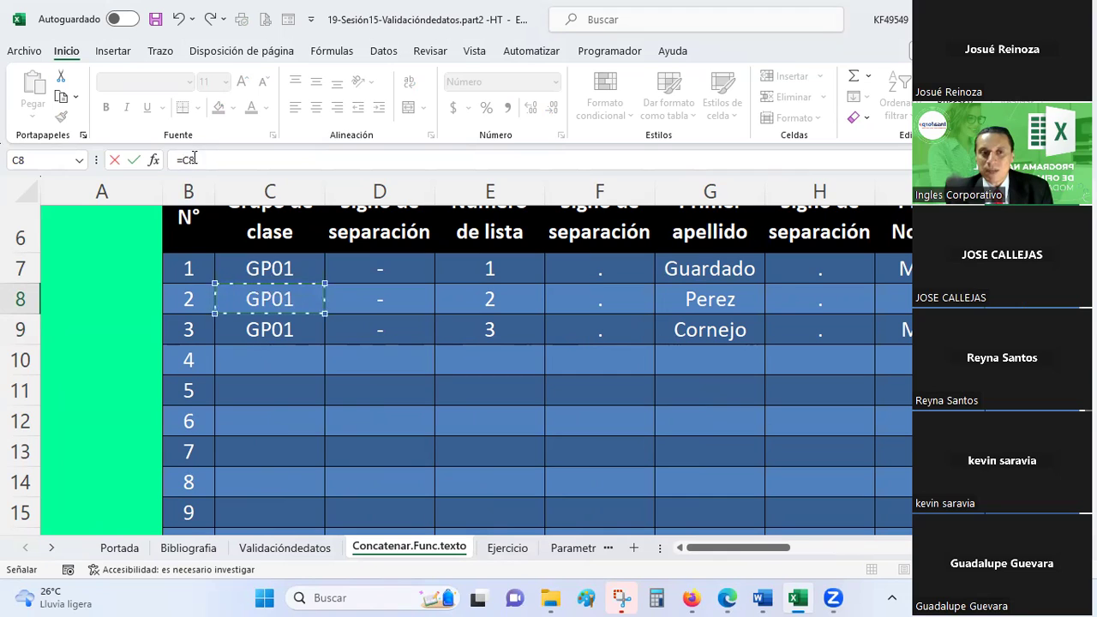
pyautogui.write('&')
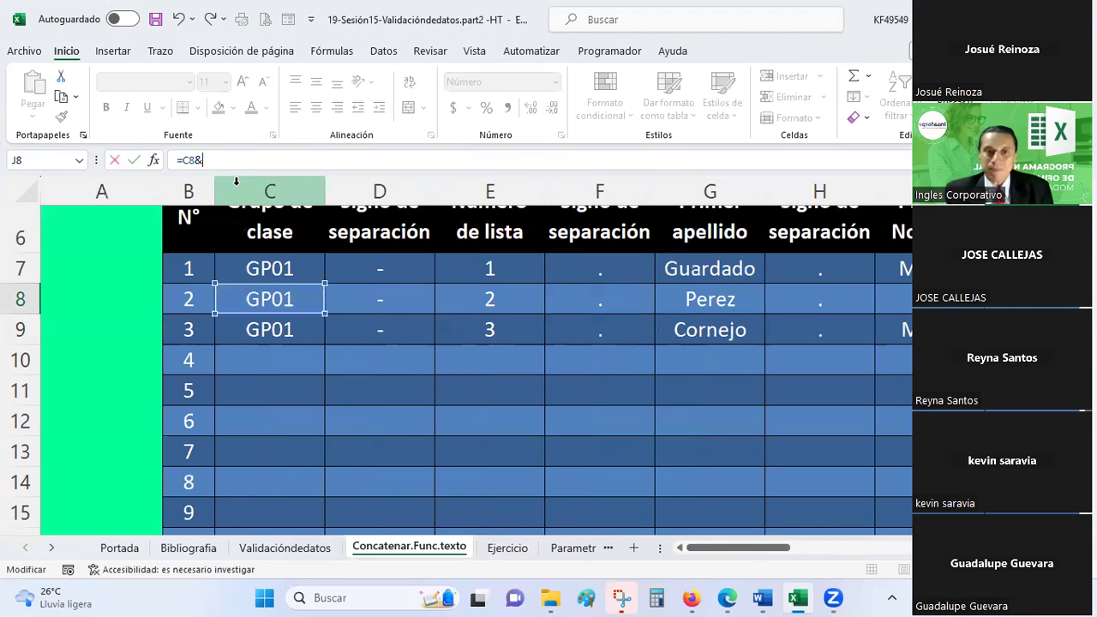
pyautogui.click(361, 292)
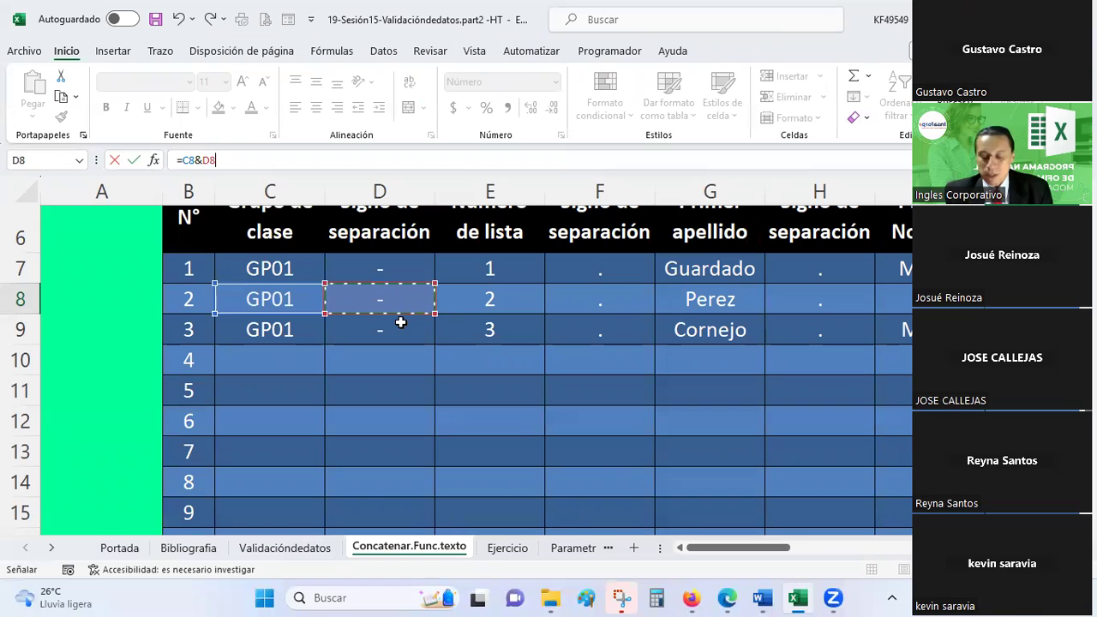
pyautogui.write('&')
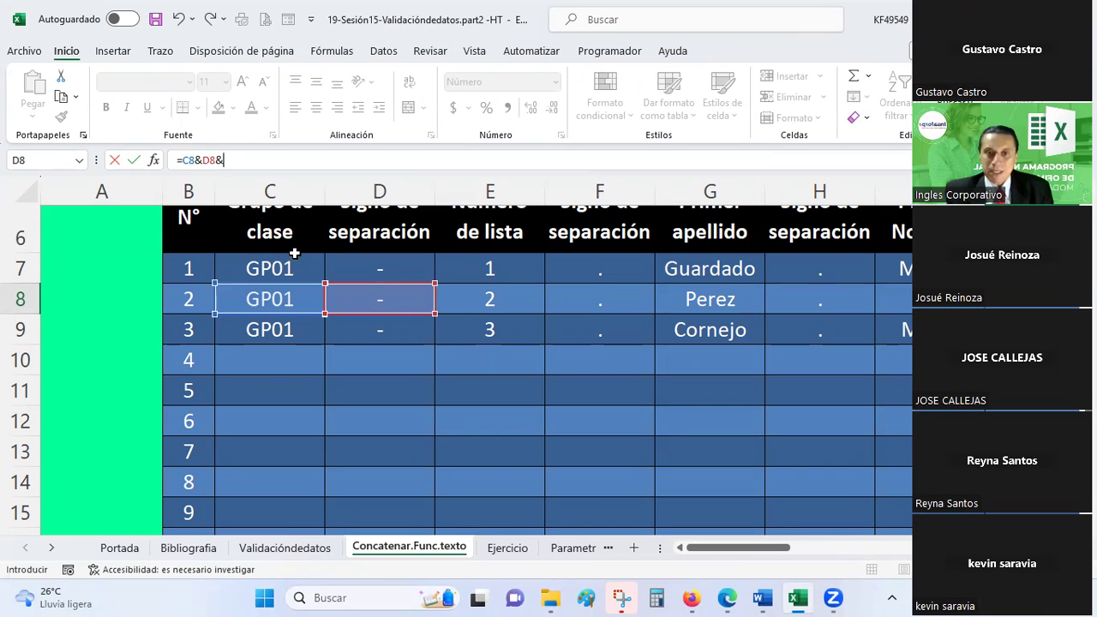
pyautogui.click(496, 305)
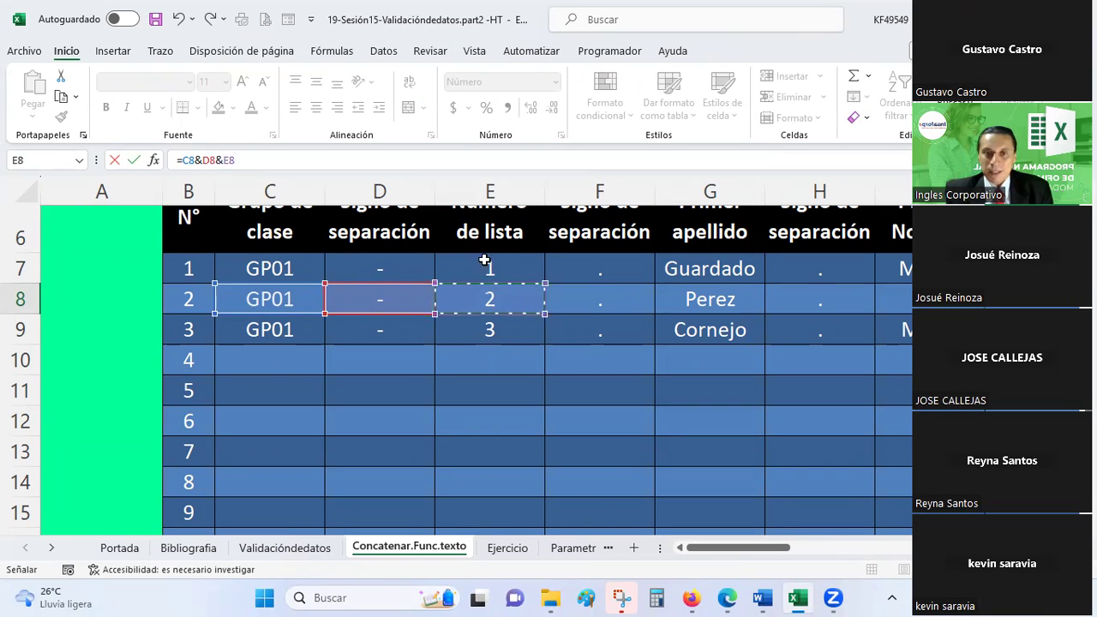
pyautogui.write('&')
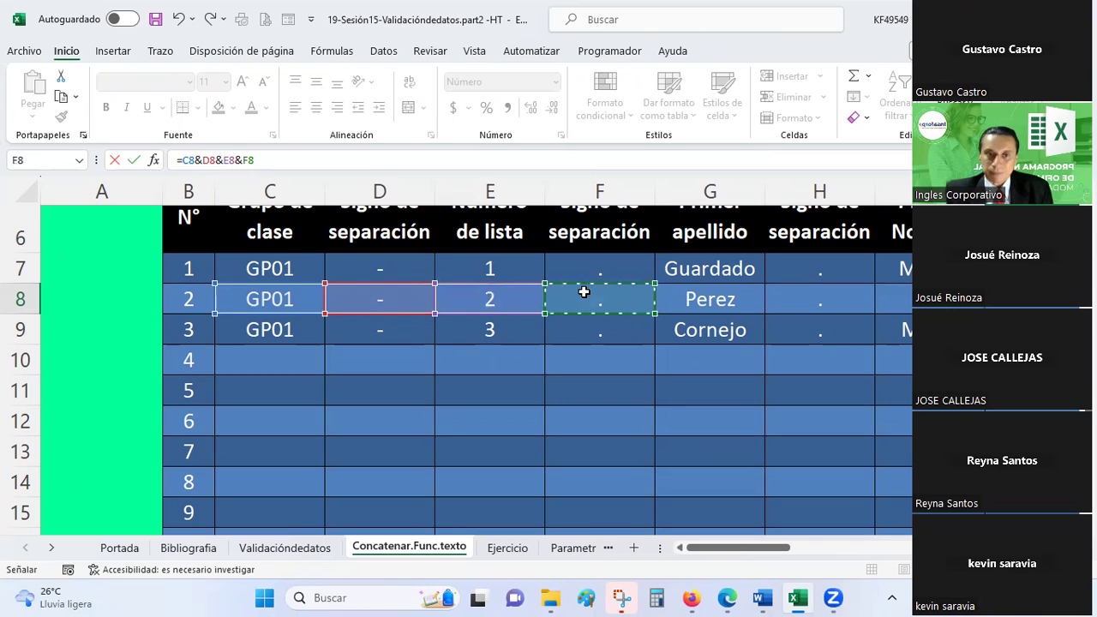
pyautogui.write('&')
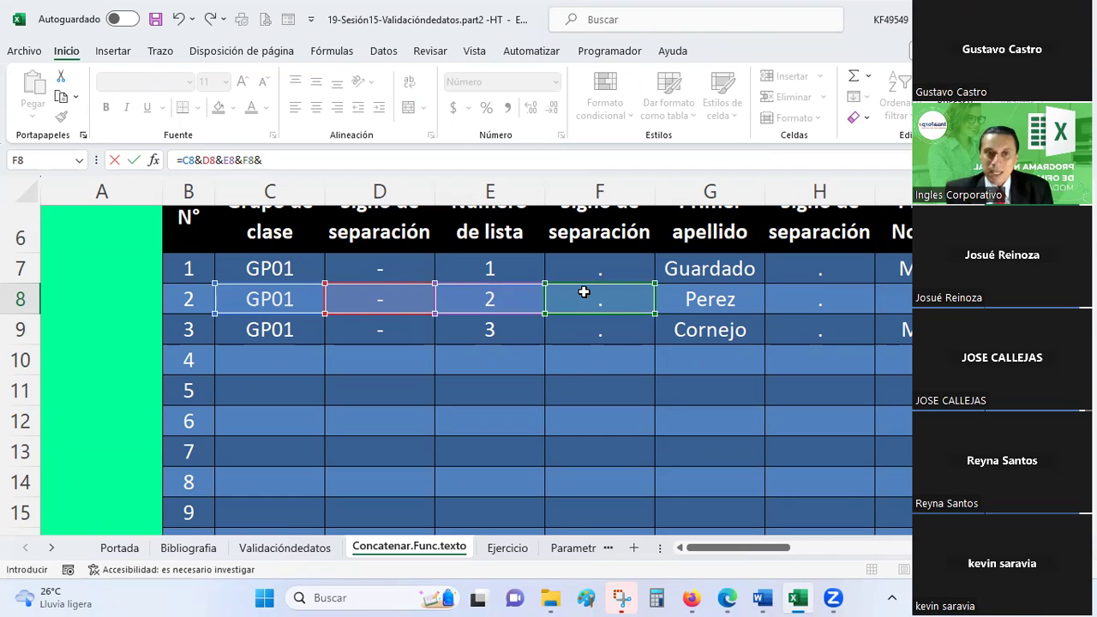
pyautogui.click(703, 298)
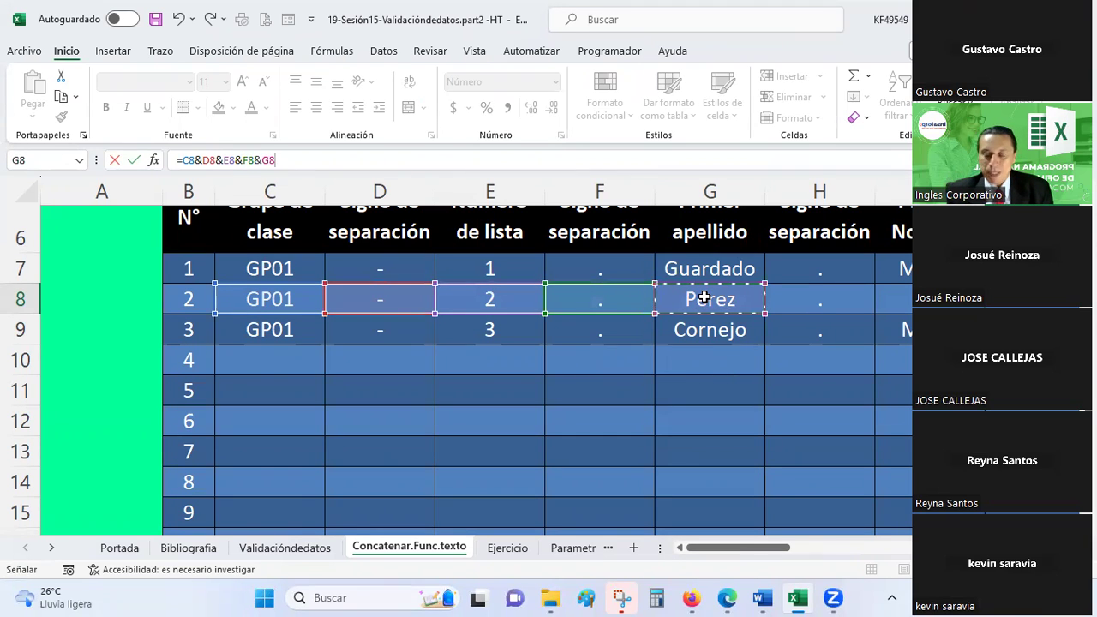
pyautogui.write('&')
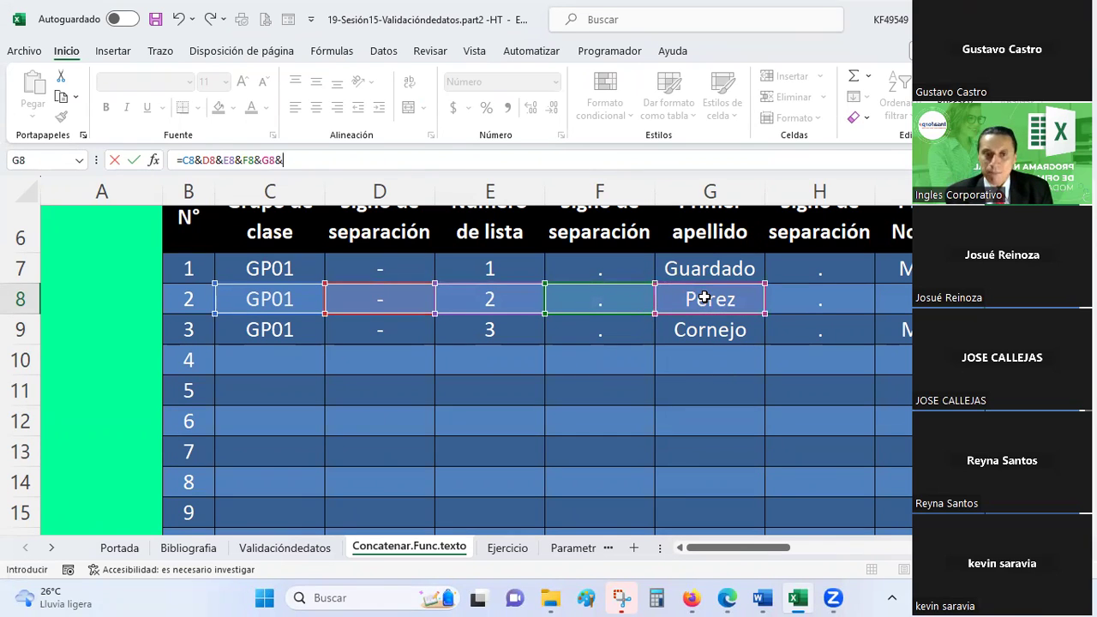
pyautogui.click(808, 292)
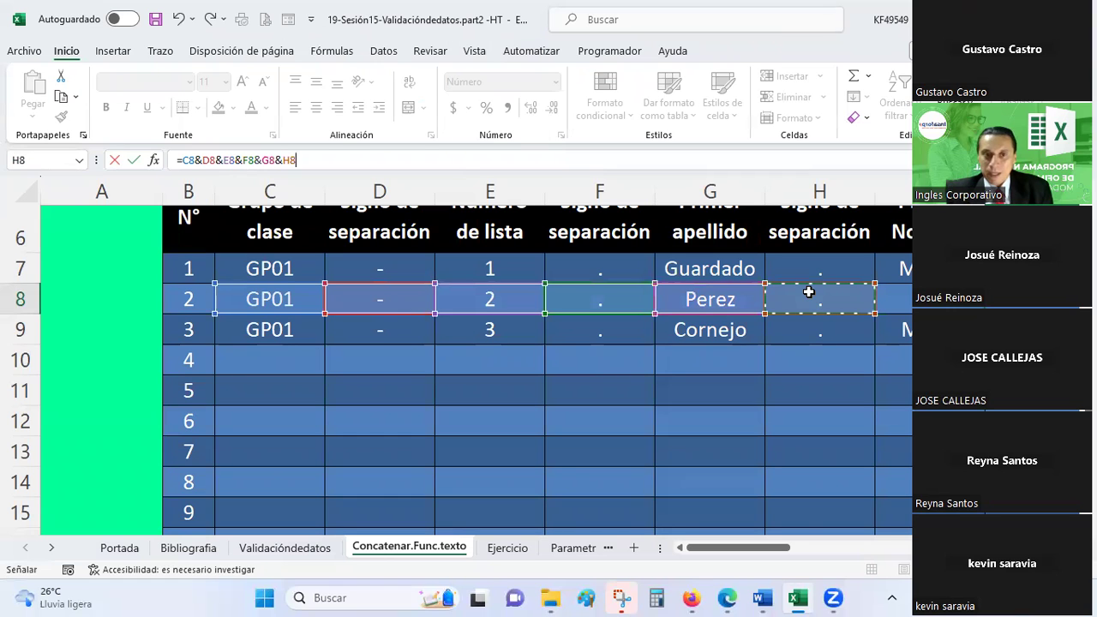
pyautogui.write('&')
pyautogui.click(887, 300)
pyautogui.hotkey('ctrl', 'Return')
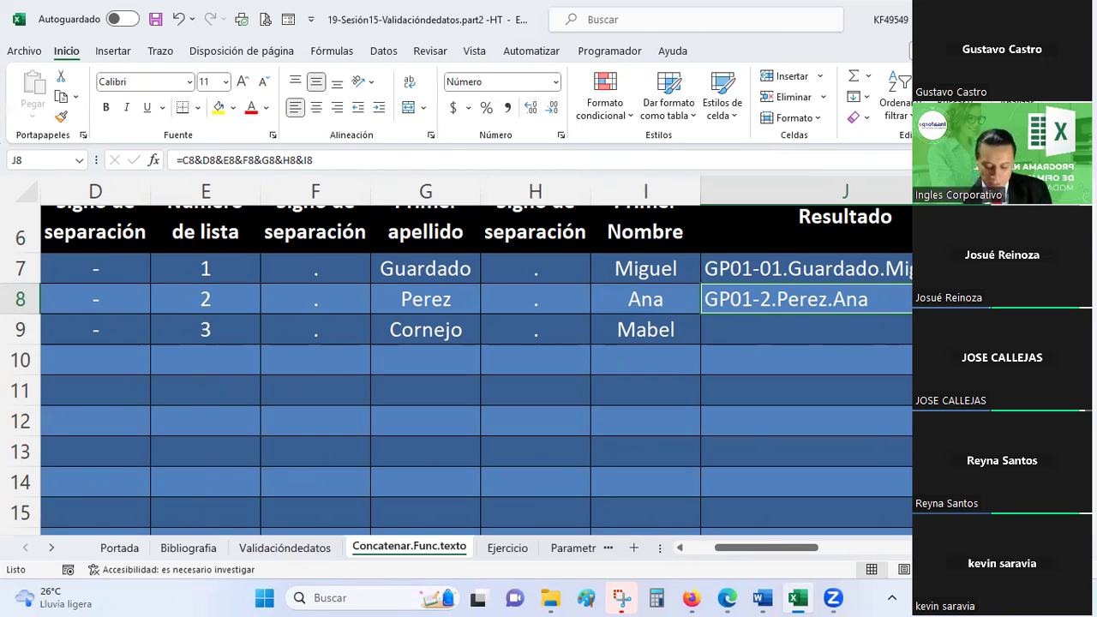
pyautogui.hotkey('ctrl', 'c')
pyautogui.click(899, 330)
pyautogui.rightClick(899, 330)
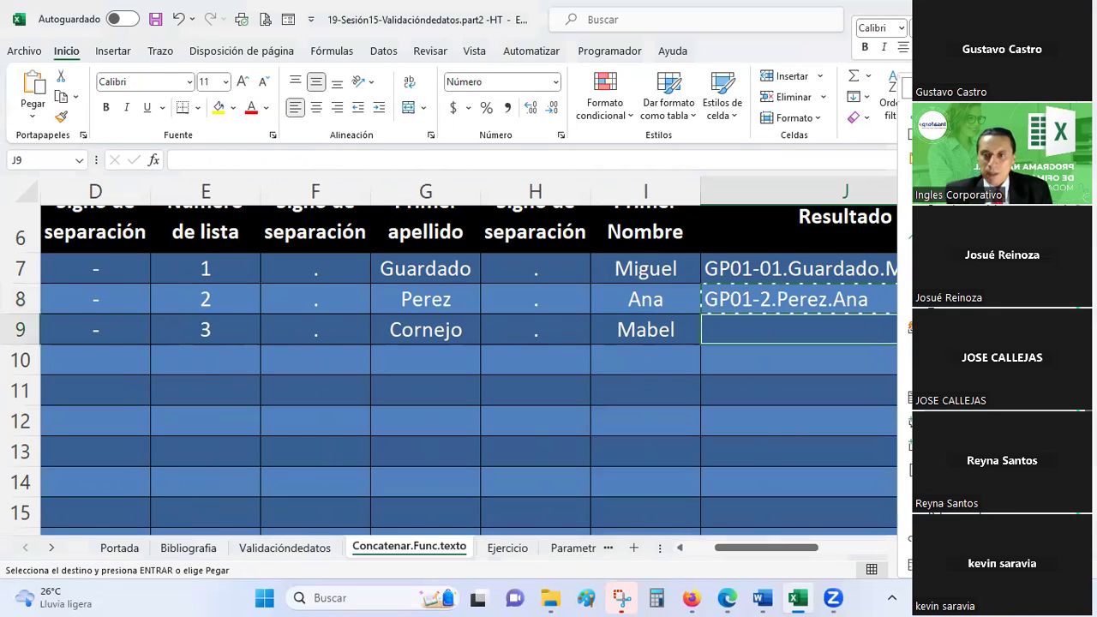
pyautogui.hotkey('ctrl', 'v')
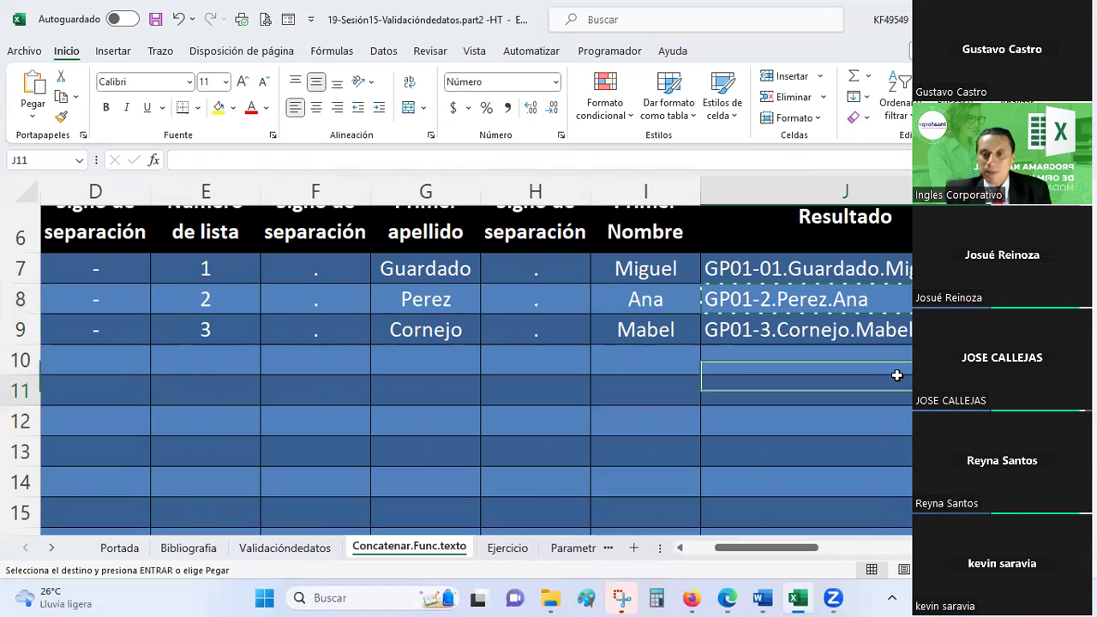
# Step: Check the joining formulas in J8 and J9 and save the workbook
pyautogui.click(845, 299)
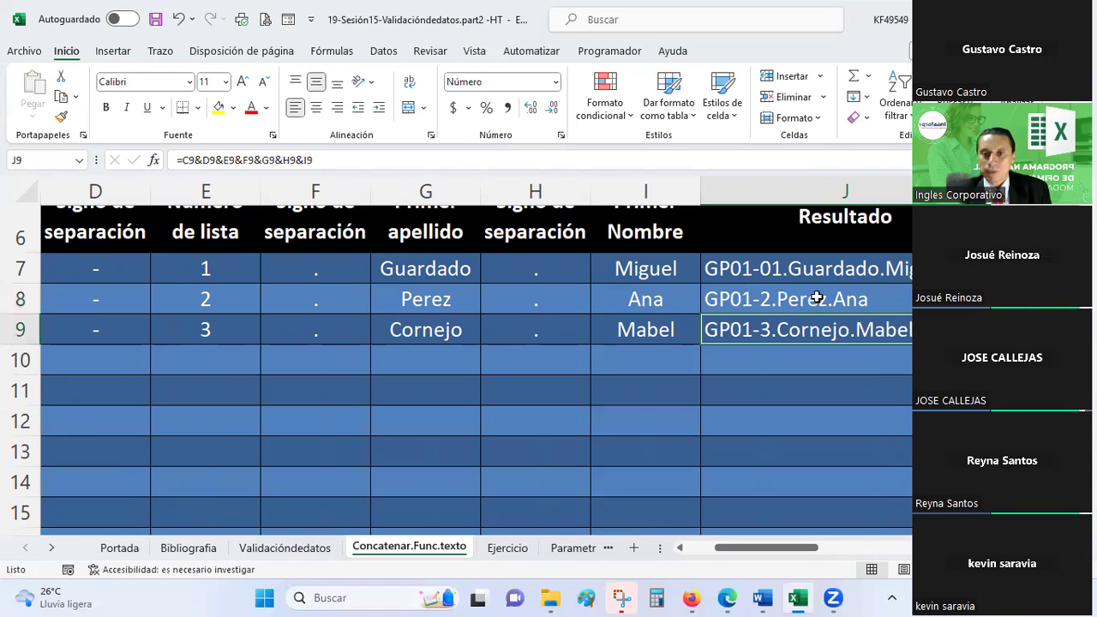
pyautogui.click(808, 329)
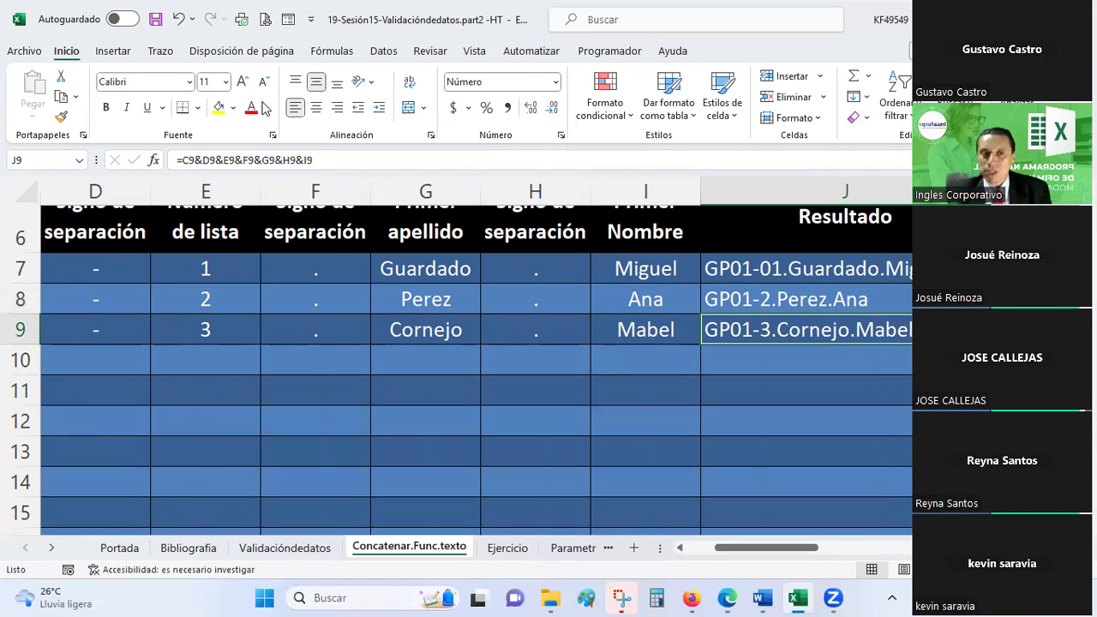
pyautogui.click(155, 18)
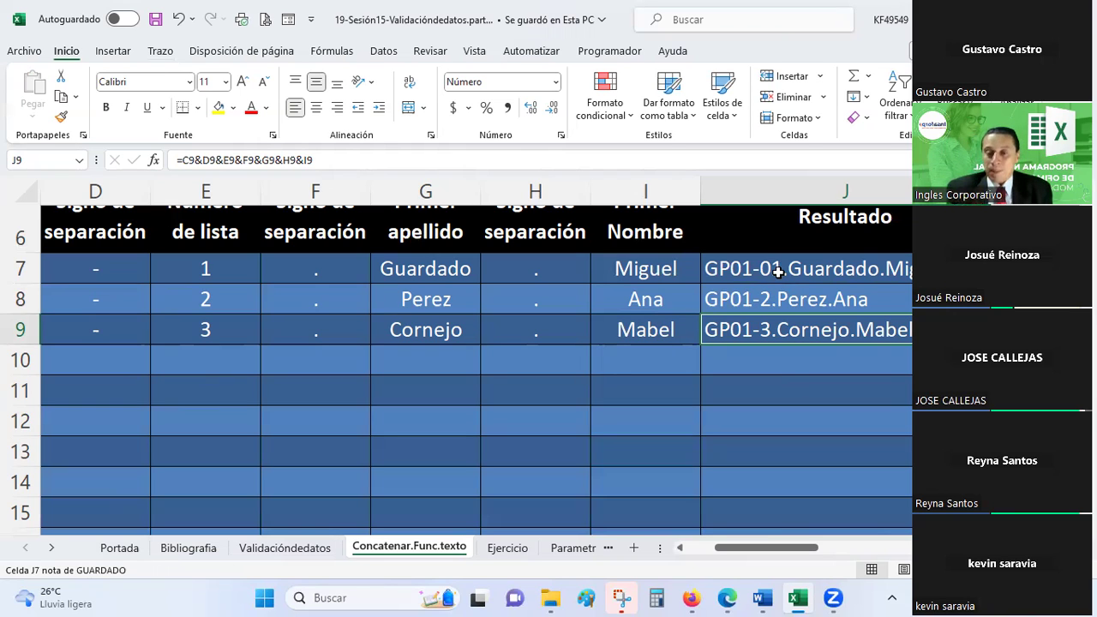
pyautogui.click(788, 302)
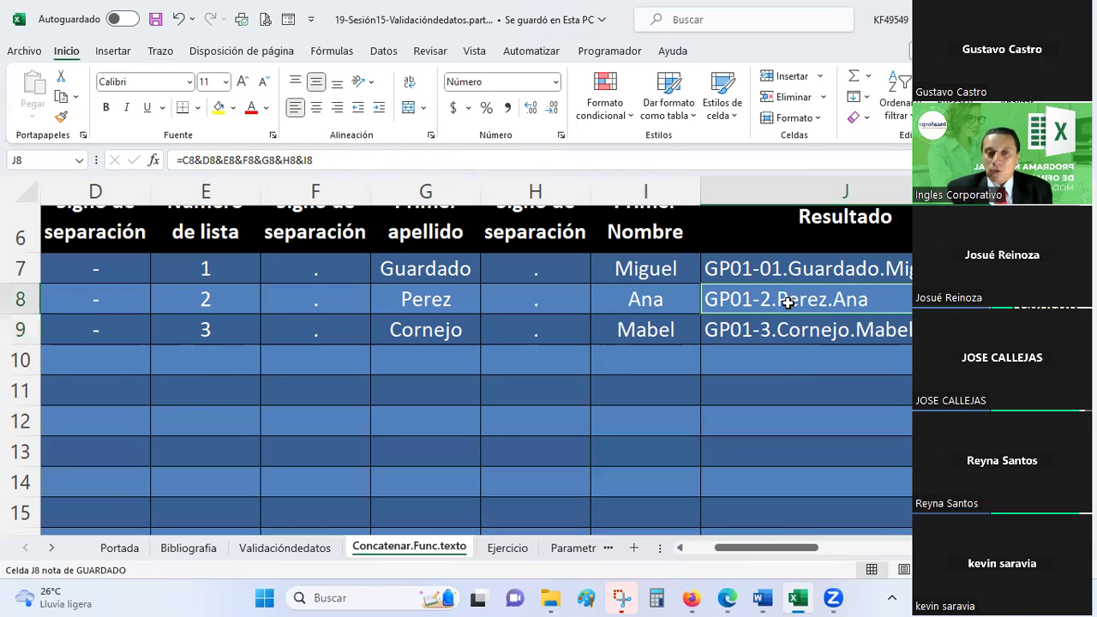
pyautogui.click(194, 305)
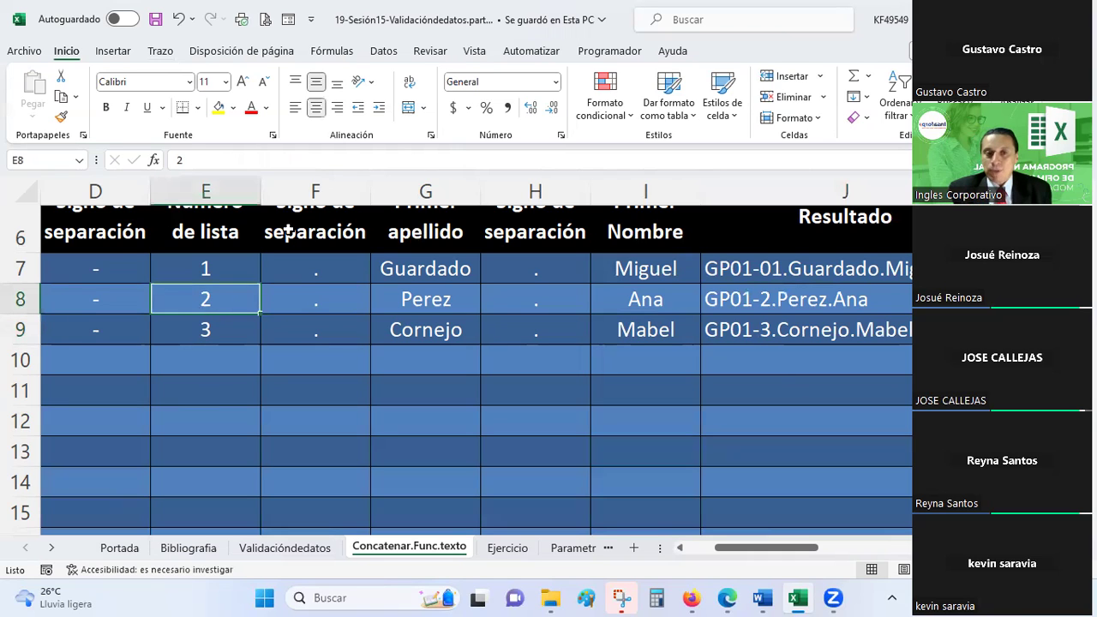
pyautogui.click(432, 293)
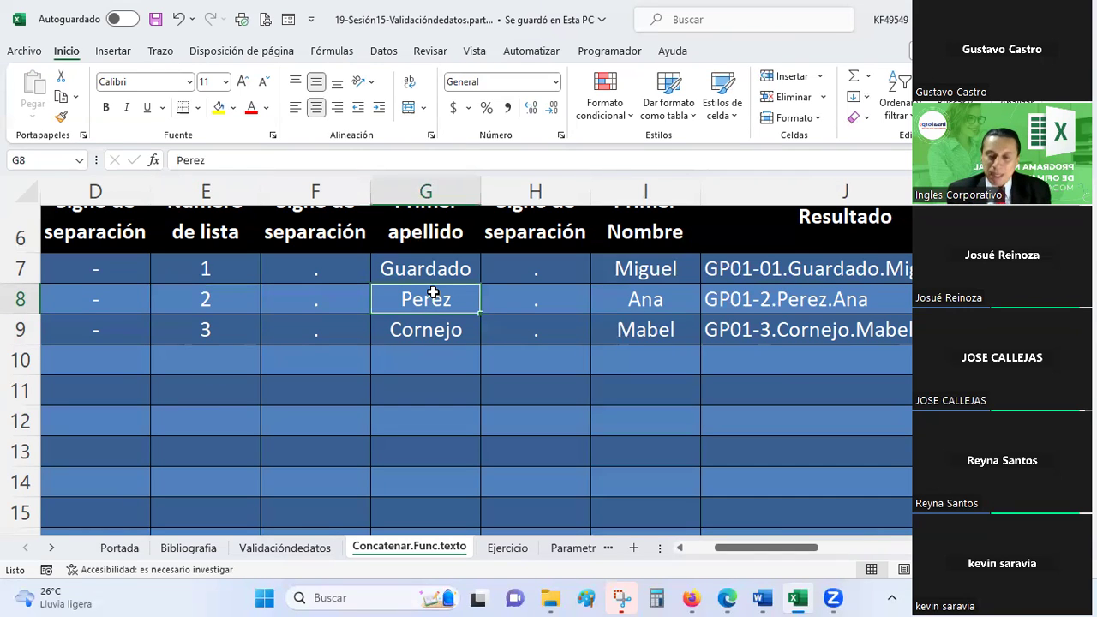
pyautogui.write('Fuentes')
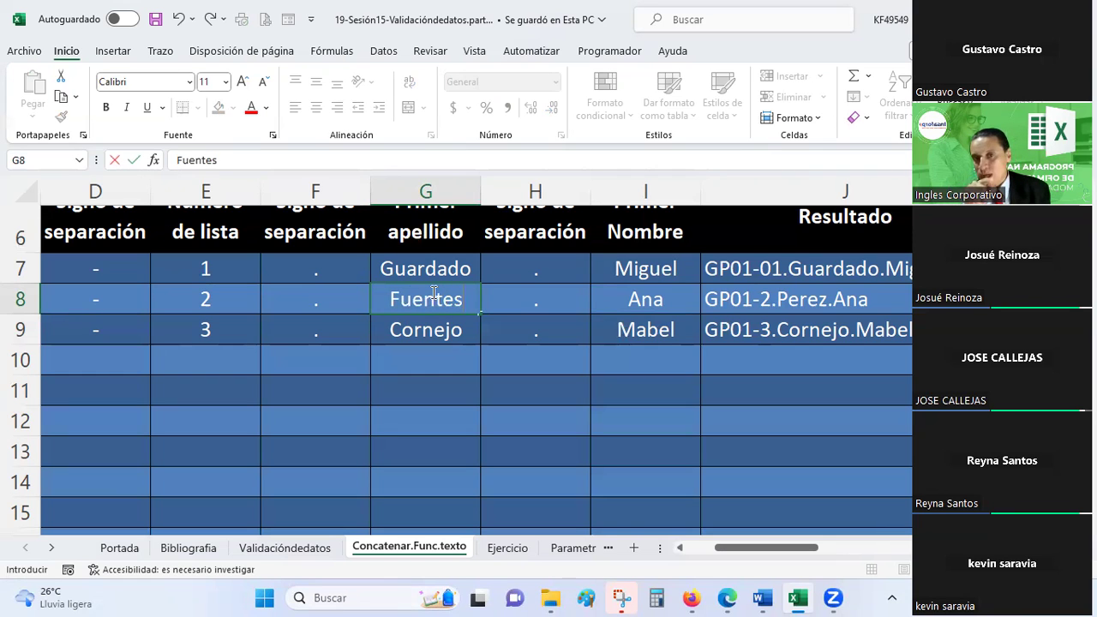
pyautogui.press('Return')
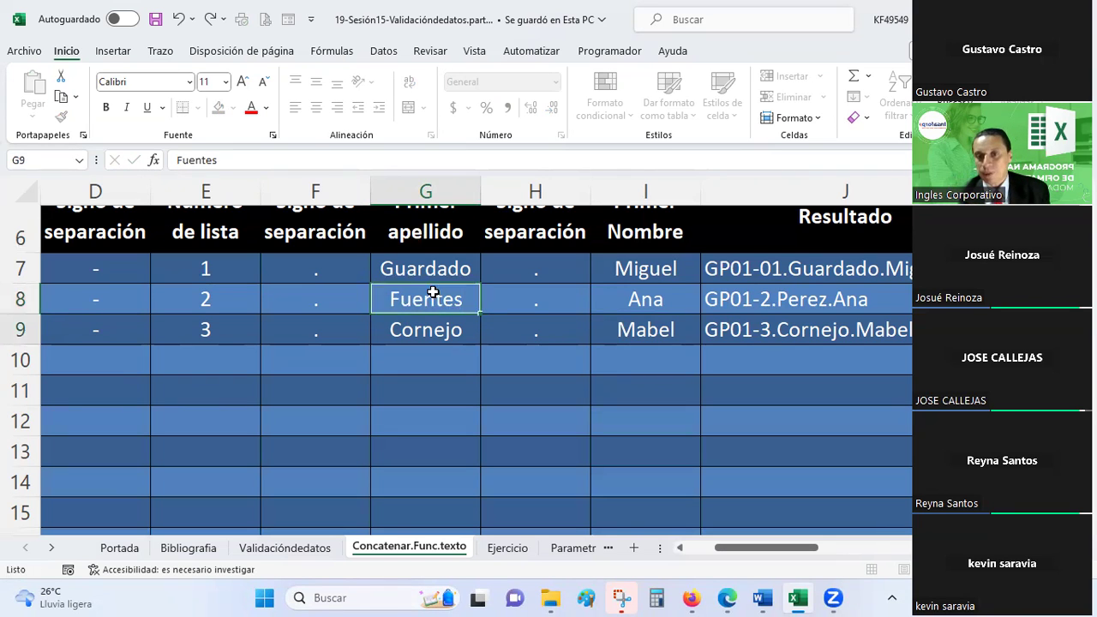
pyautogui.press('Up')
pyautogui.press('Right')
pyautogui.press('Right')
pyautogui.press('Right')
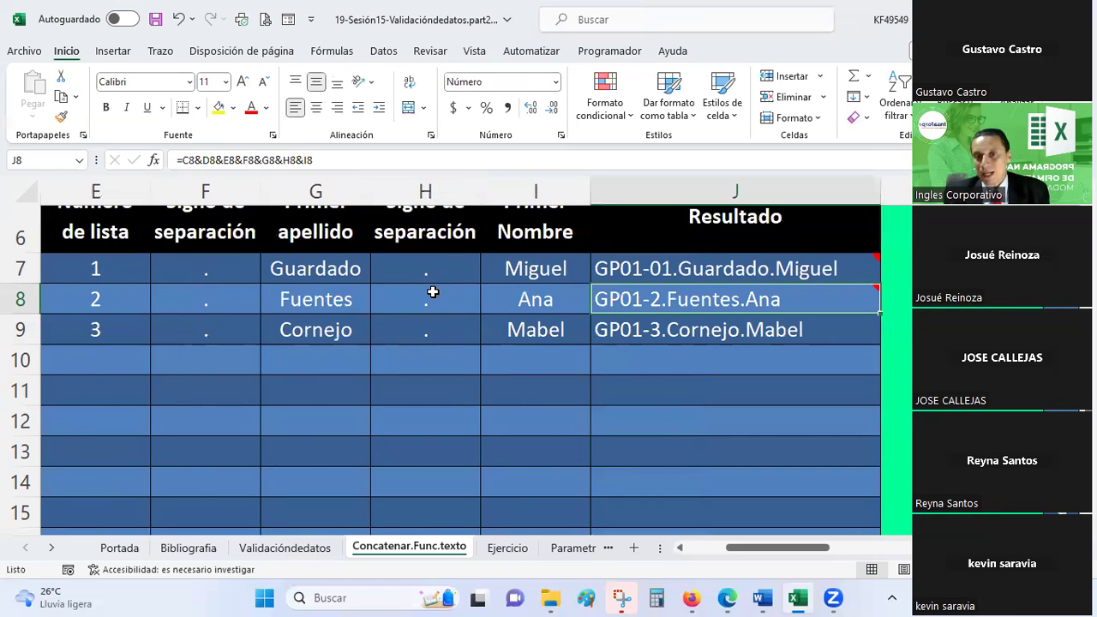
pyautogui.press('Left')
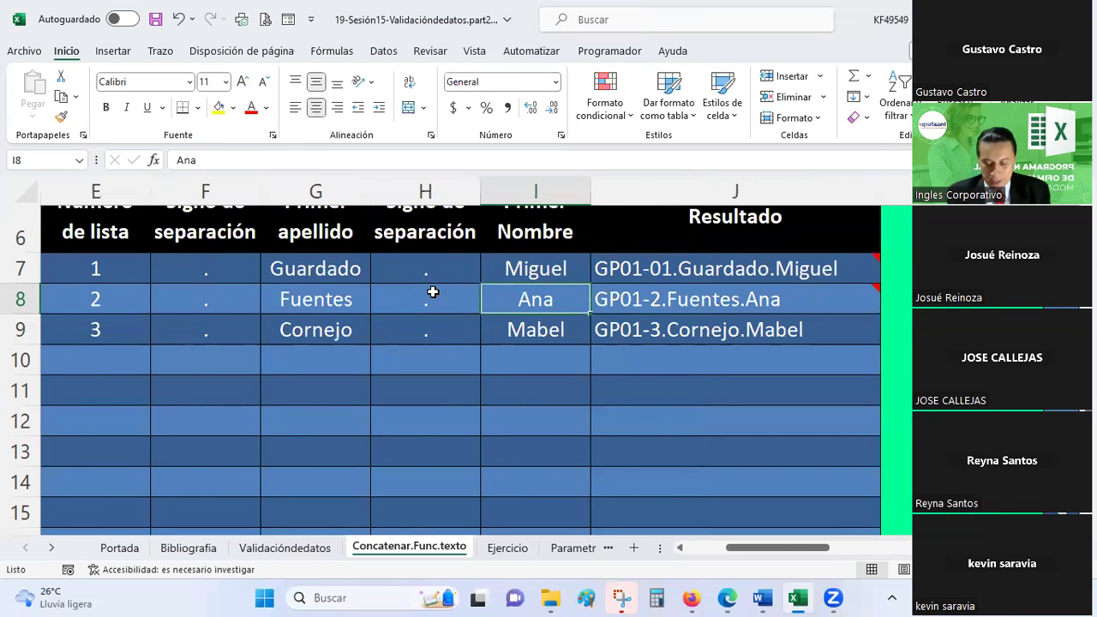
pyautogui.write('Moises')
pyautogui.press('Return')
pyautogui.press('Up')
pyautogui.press('Left')
pyautogui.press('Left')
pyautogui.press('Right')
pyautogui.press('Right')
pyautogui.press('Right')
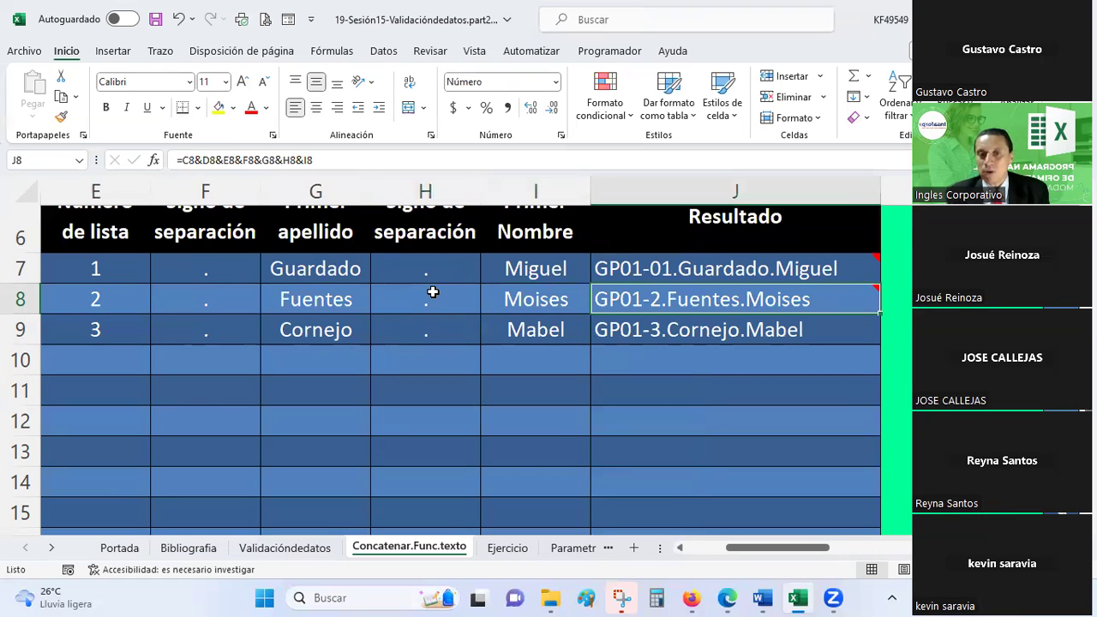
pyautogui.press('Left')
pyautogui.press('Left')
pyautogui.press('Left')
pyautogui.press('Left')
pyautogui.press('Left')
pyautogui.press('Left')
pyautogui.press('Left')
pyautogui.press('Left')
pyautogui.press('Right')
pyautogui.press('Right')
pyautogui.press('Right')
pyautogui.press('Right')
pyautogui.press('Right')
pyautogui.press('Right')
pyautogui.press('Right')
pyautogui.press('Left')
pyautogui.press('Right')
pyautogui.press('Left')
pyautogui.press('Left')
pyautogui.press('Left')
pyautogui.press('Left')
pyautogui.press('Left')
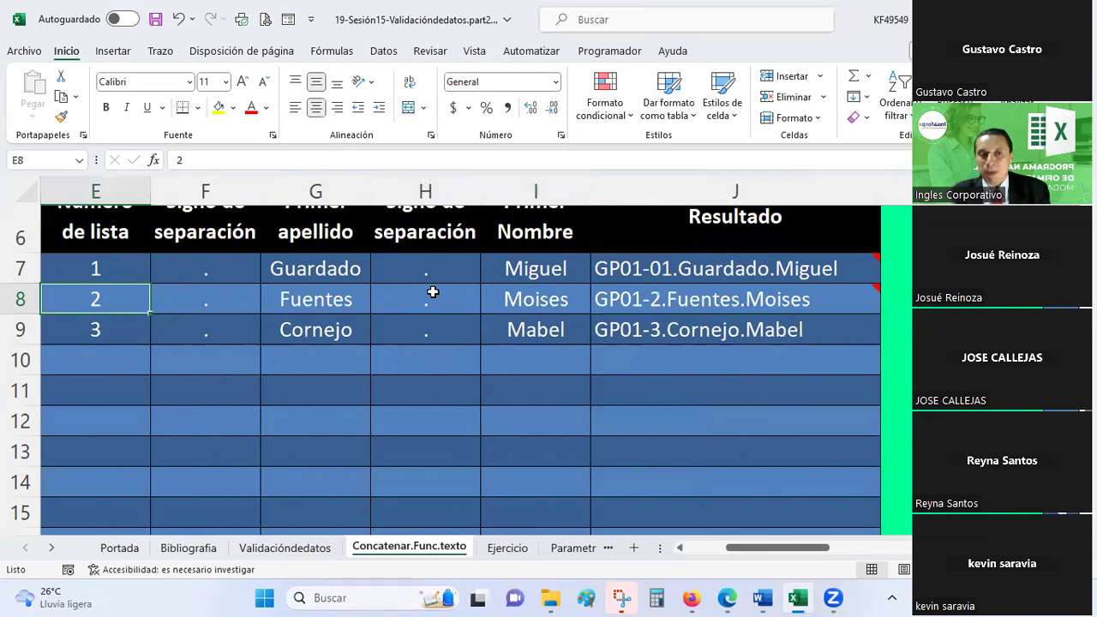
pyautogui.hscroll(-2, 432, 292)
pyautogui.hscroll(-1, 432, 292)
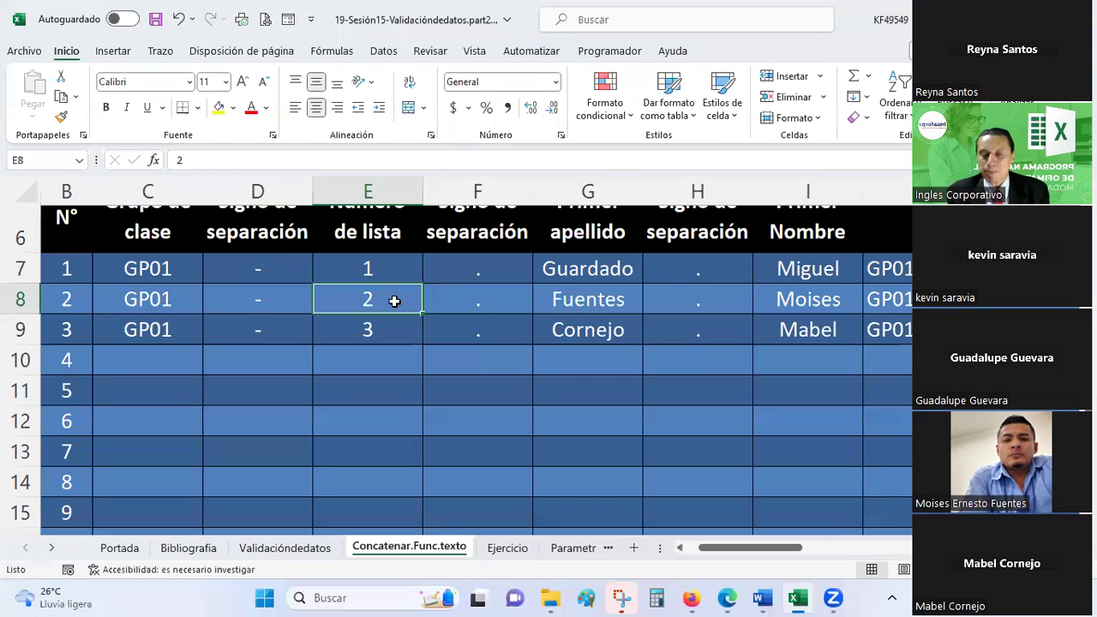
# Step: Apply the custom number format 00 to E8 so the 2 shows as 02
pyautogui.rightClick(394, 299)
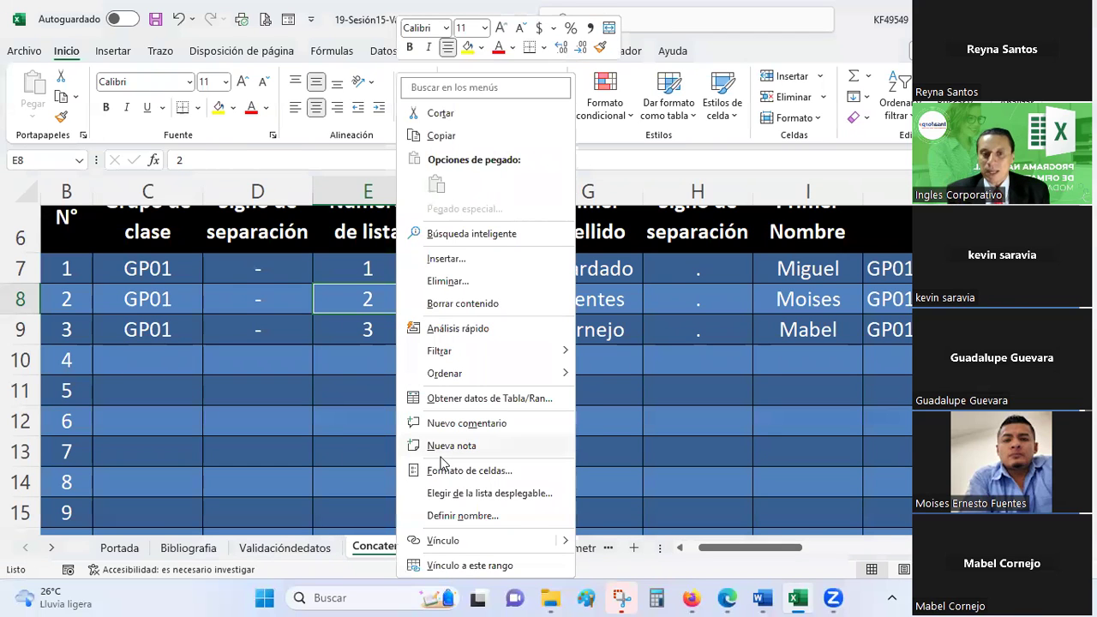
pyautogui.click(463, 474)
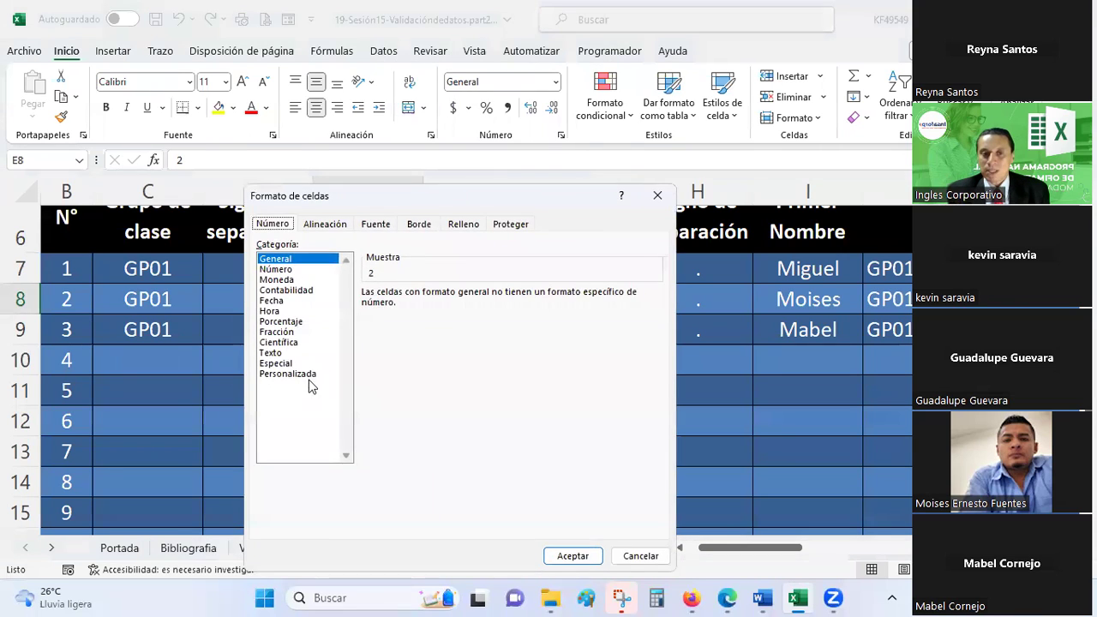
pyautogui.click(291, 374)
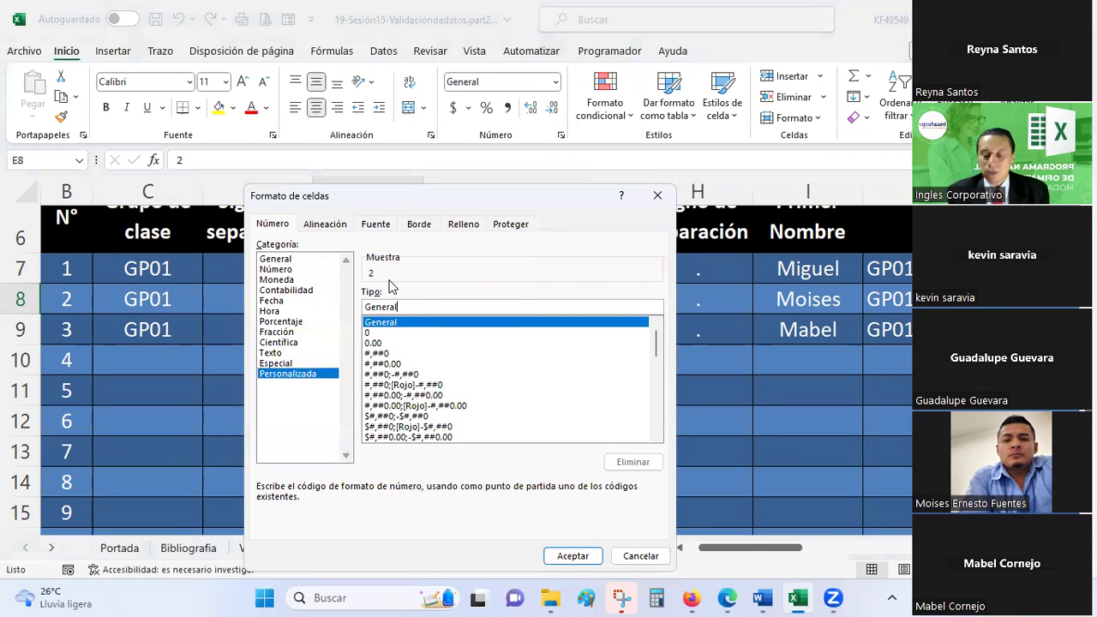
pyautogui.press('BackSpace')
pyautogui.press('BackSpace')
pyautogui.press('BackSpace')
pyautogui.press('BackSpace')
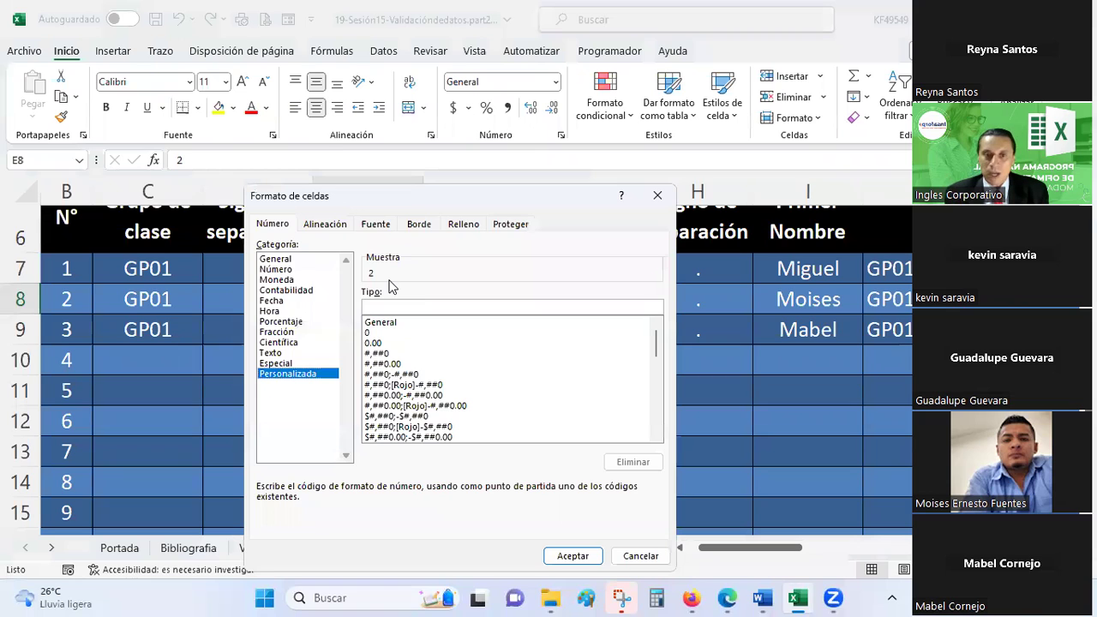
pyautogui.write('00')
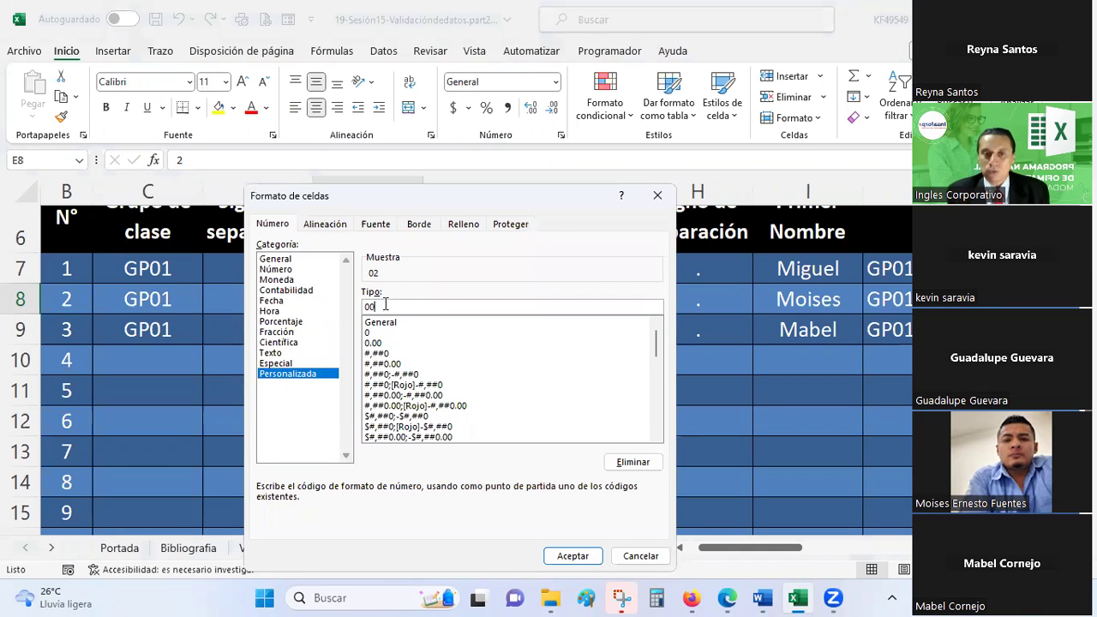
pyautogui.click(573, 556)
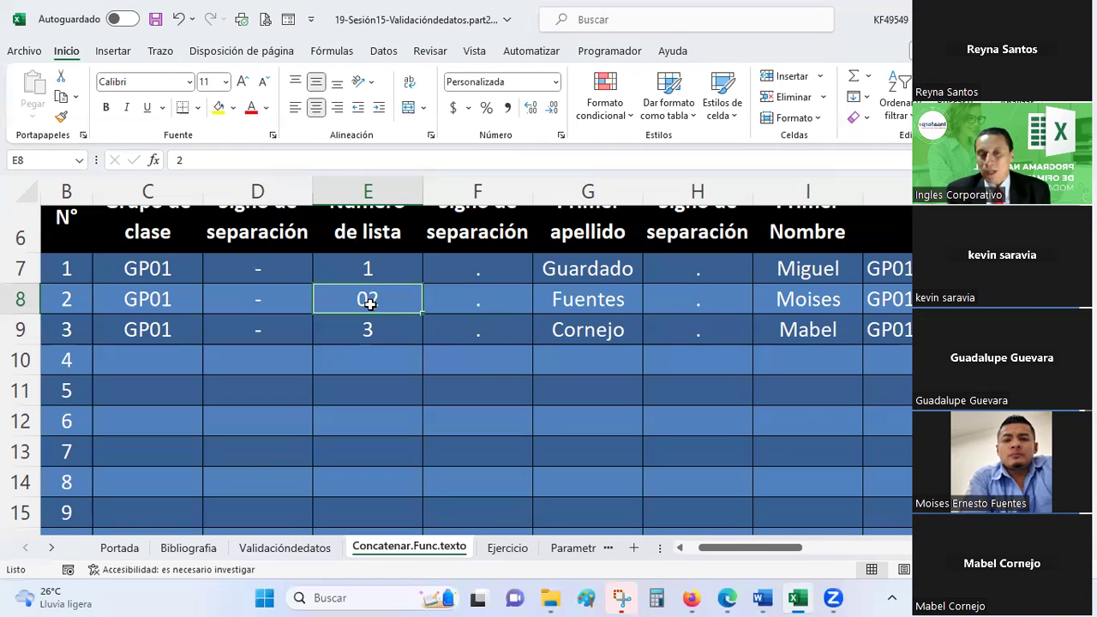
pyautogui.scroll(3, 389, 299)
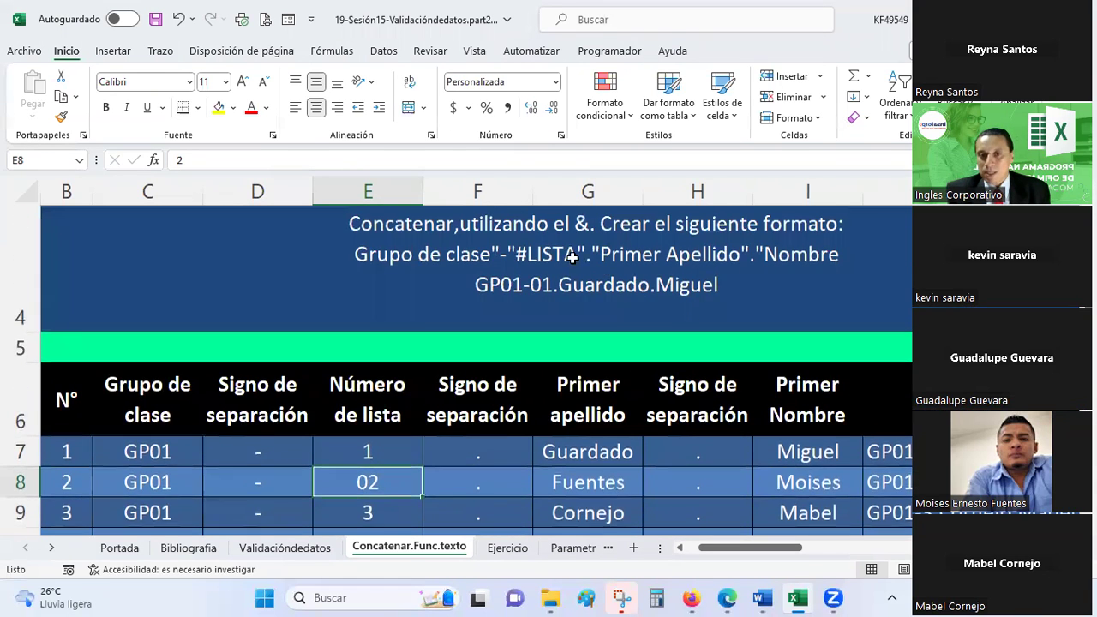
pyautogui.scroll(-1, 856, 394)
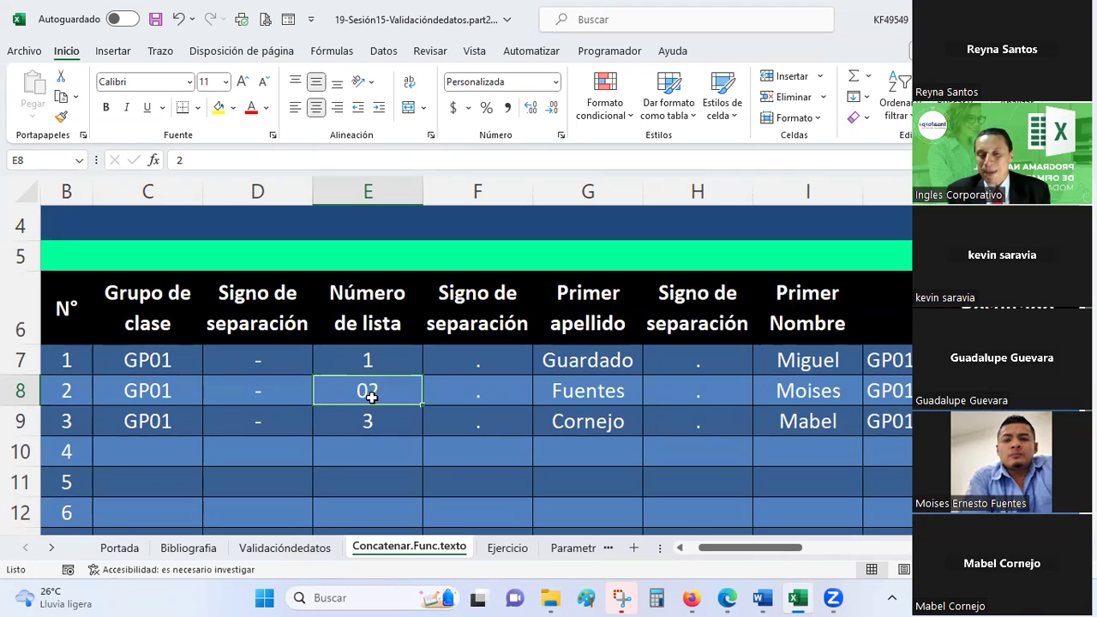
pyautogui.click(193, 160)
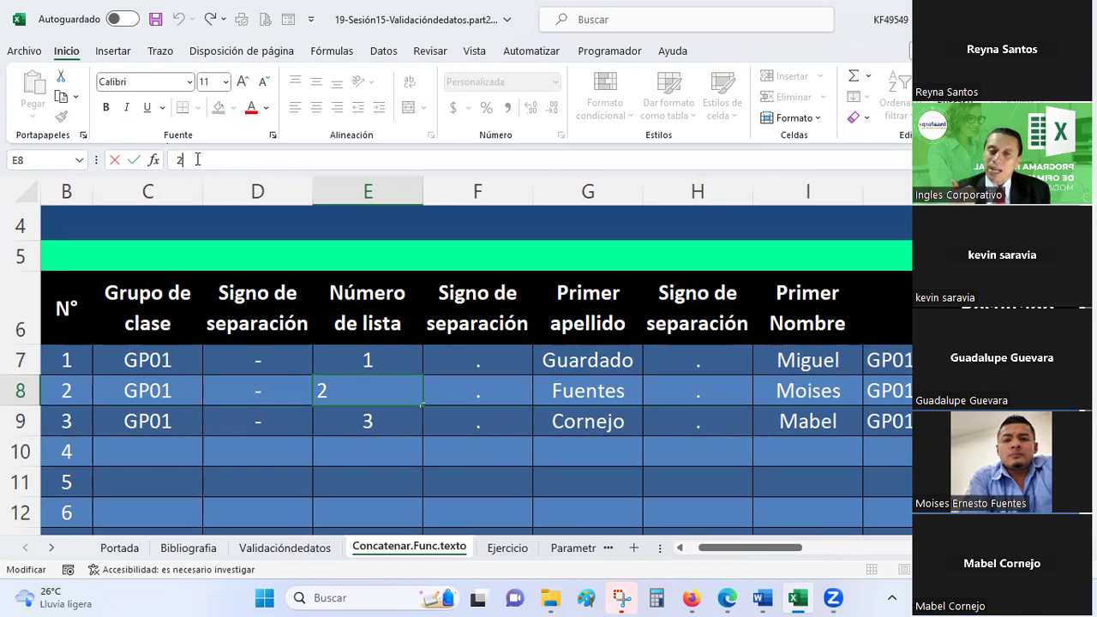
pyautogui.hotkey('ctrl', 'Return')
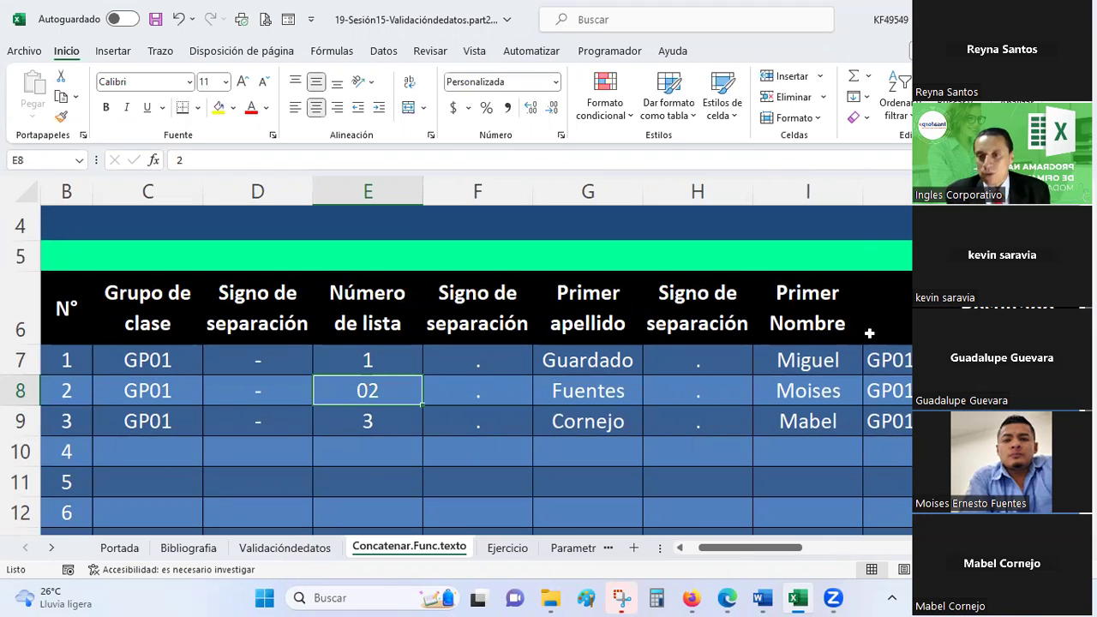
pyautogui.click(883, 390)
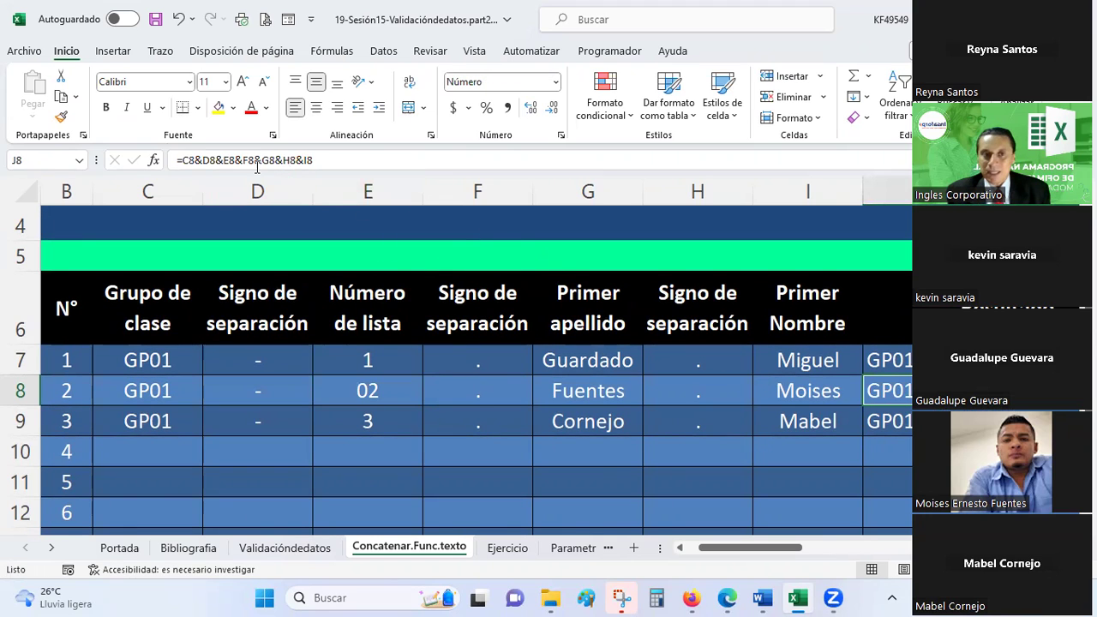
# Step: Insert a literal "0"& before the list number in J8's formula
pyautogui.click(221, 157)
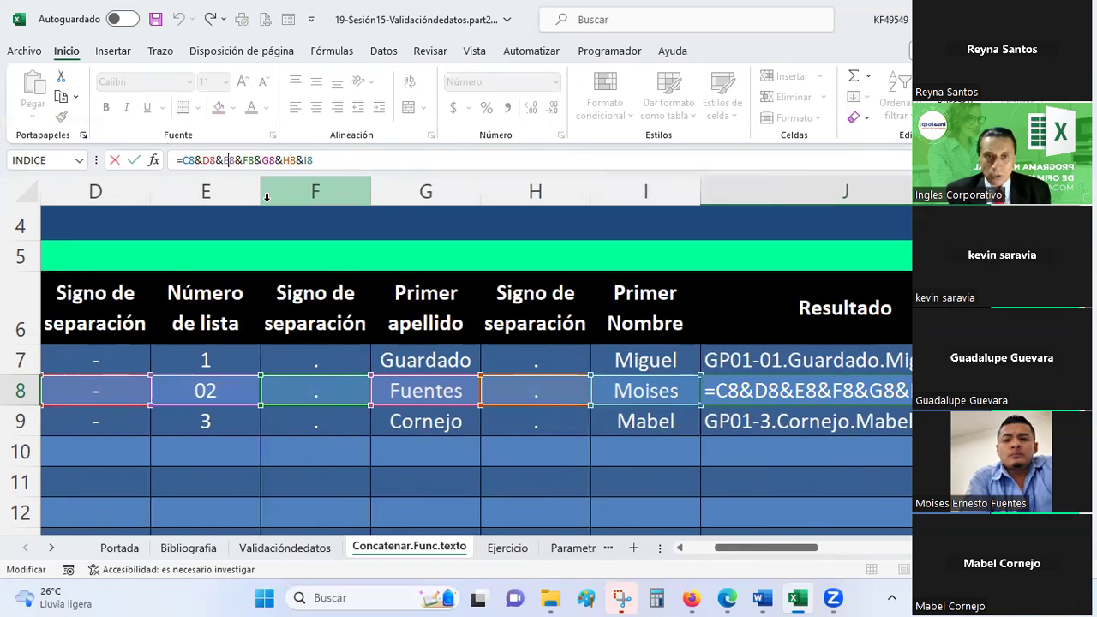
pyautogui.write('"0"')
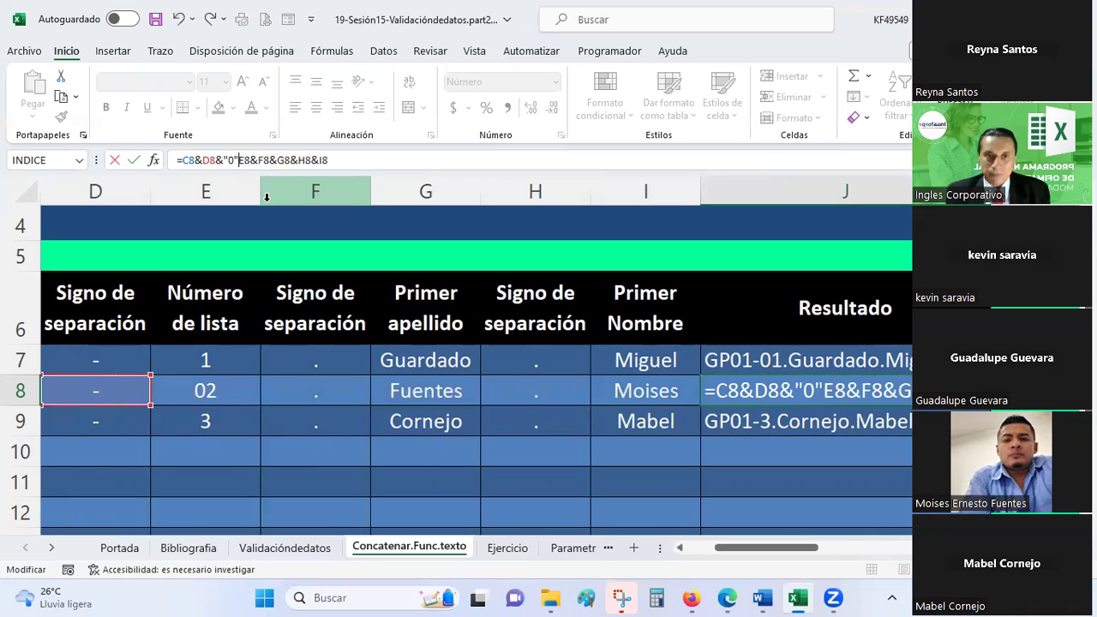
pyautogui.write('&')
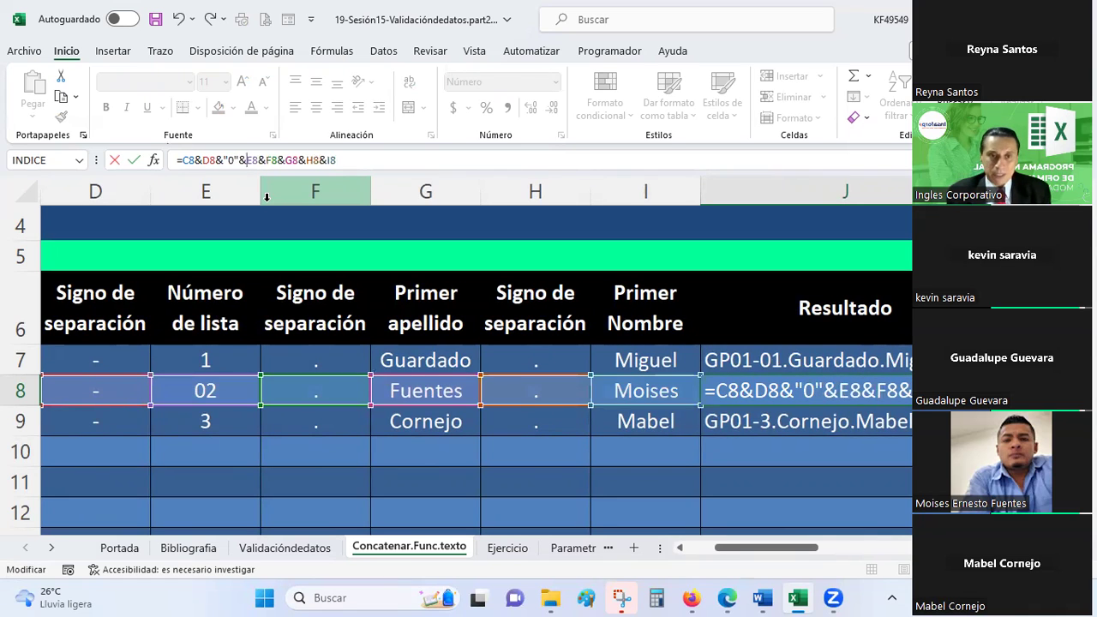
pyautogui.press('Return')
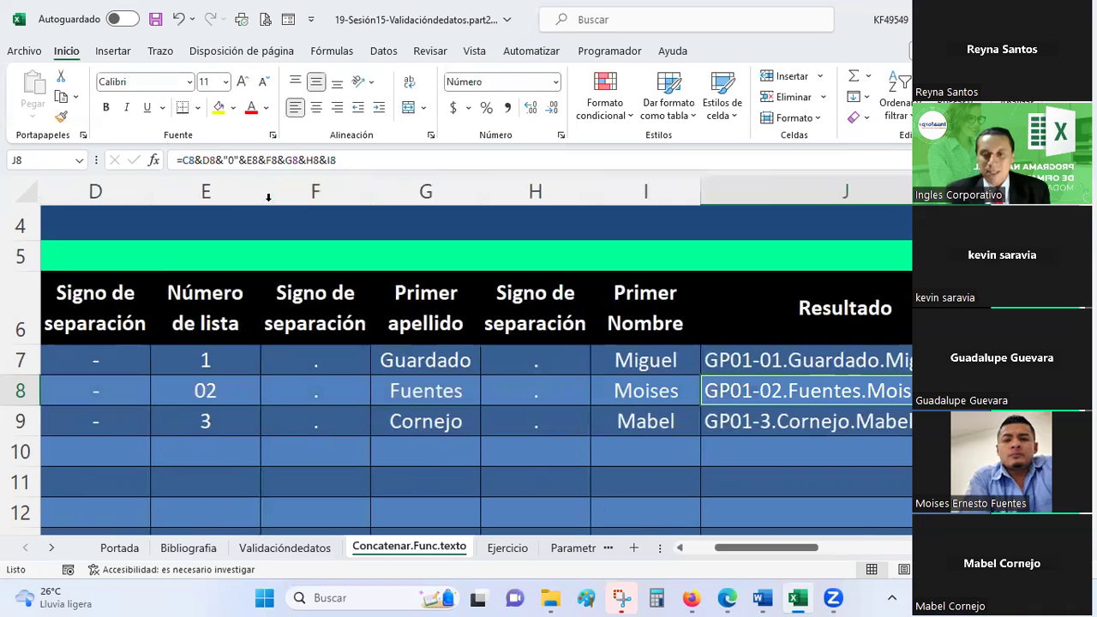
pyautogui.press('F2')
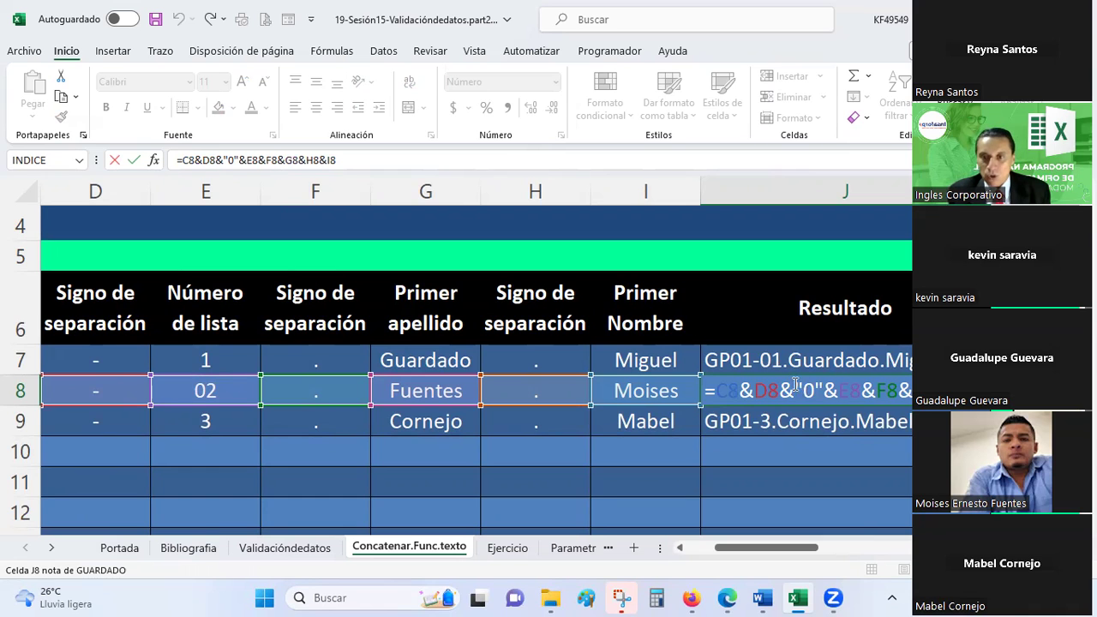
pyautogui.moveTo(795, 385); pyautogui.dragTo(826, 387)
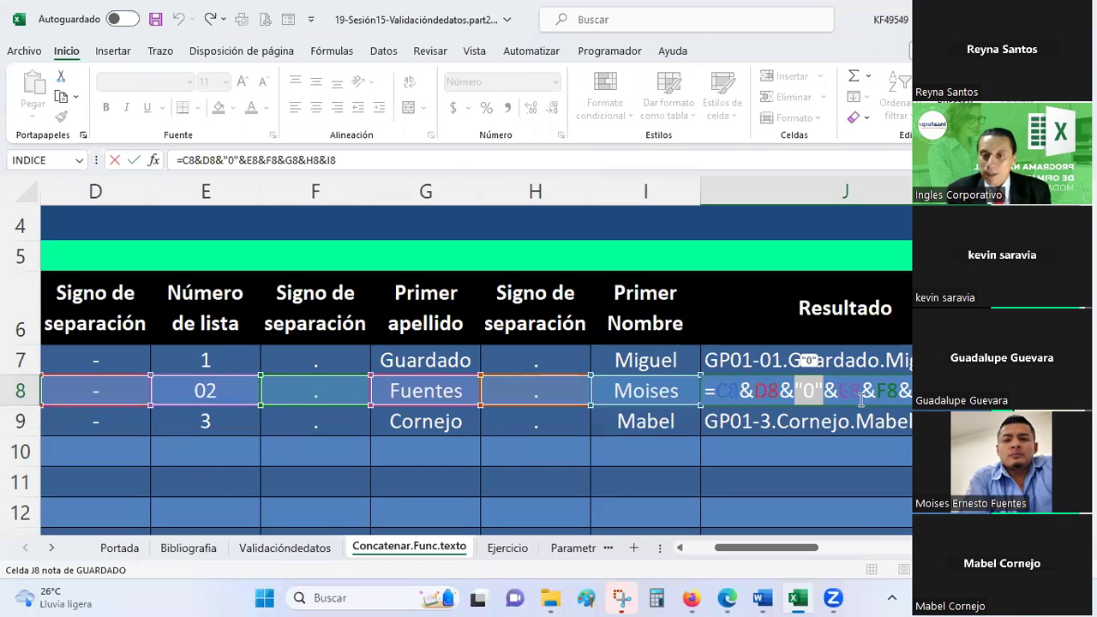
pyautogui.moveTo(825, 387); pyautogui.dragTo(859, 393)
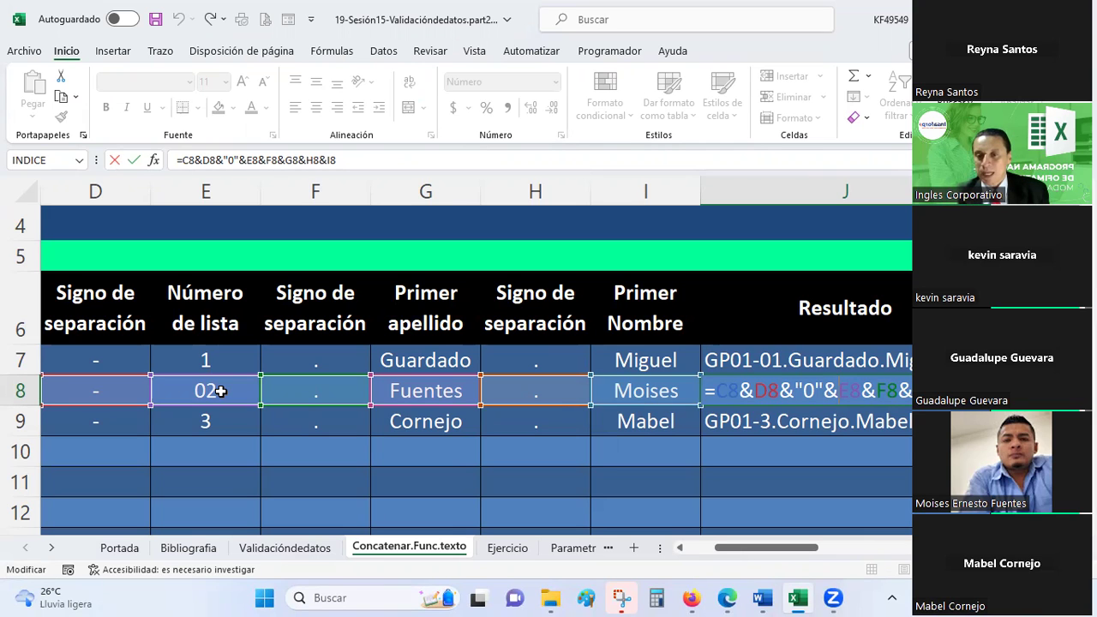
pyautogui.press('Return')
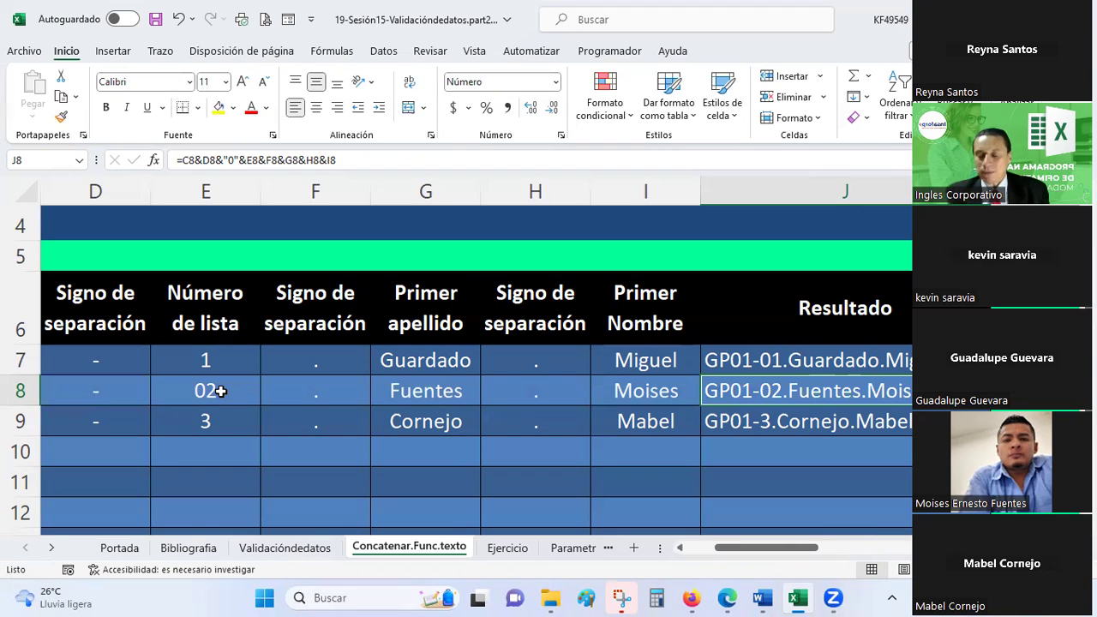
pyautogui.hotkey('ctrl', 'c')
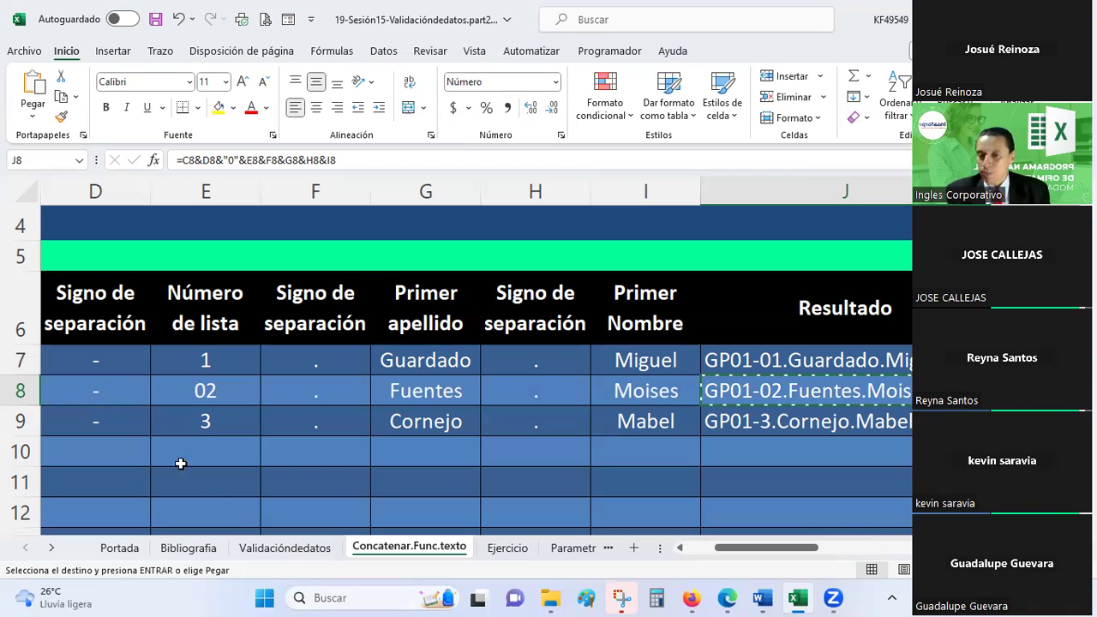
pyautogui.click(825, 415)
pyautogui.rightClick(828, 418)
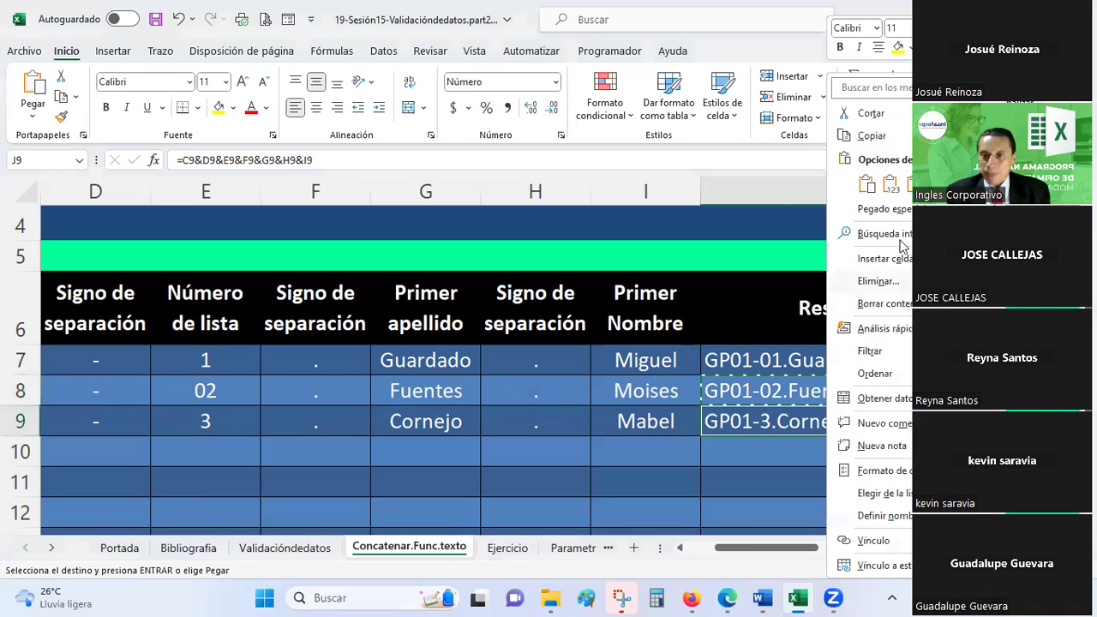
pyautogui.click(866, 183)
pyautogui.press('Escape')
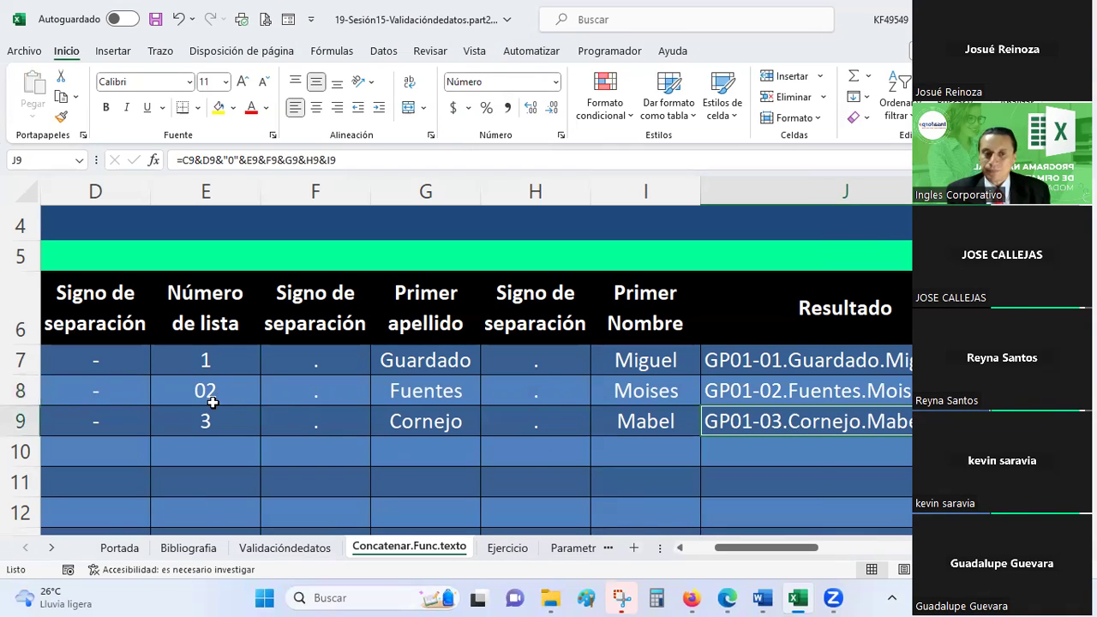
pyautogui.click(212, 401)
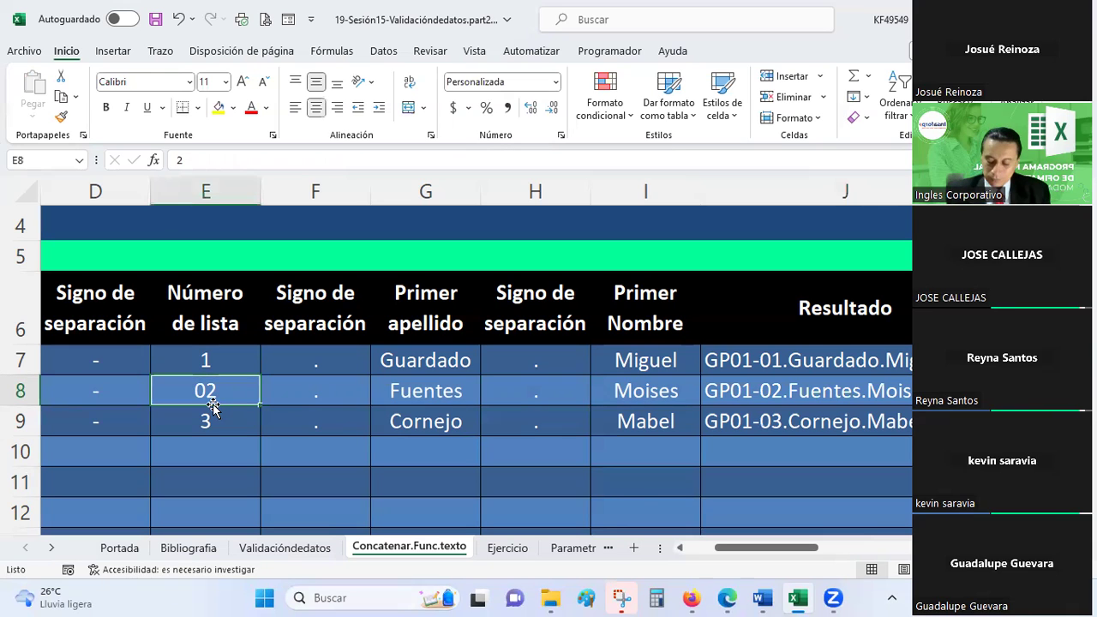
# Step: Re-enter E8 as 02 in Text format and save the workbook
pyautogui.press('Delete')
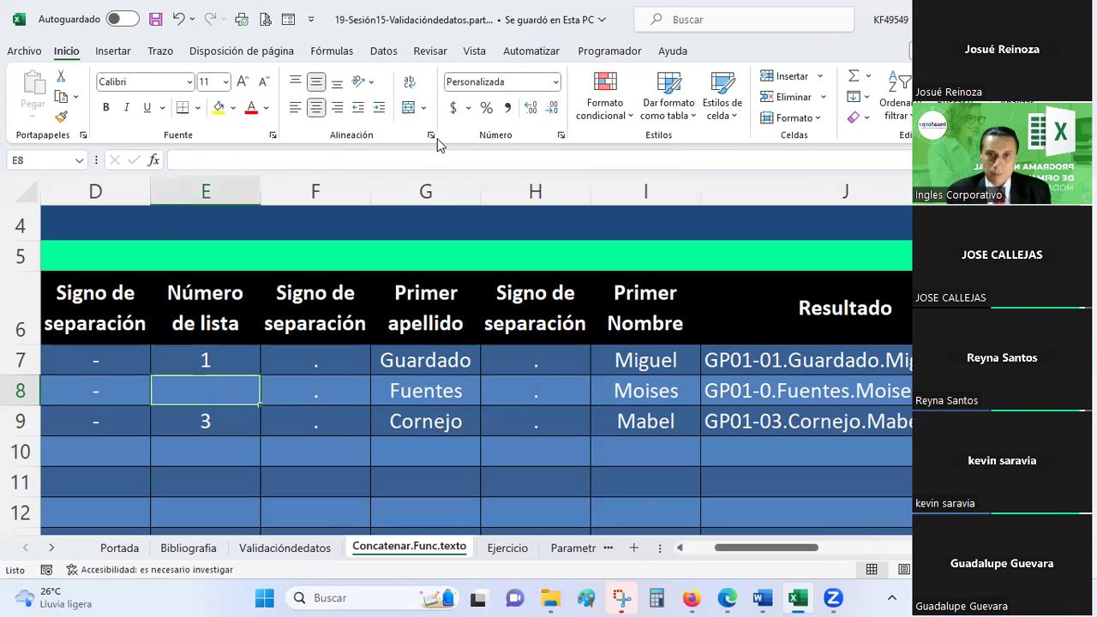
pyautogui.click(555, 82)
pyautogui.scroll(-2, 544, 300)
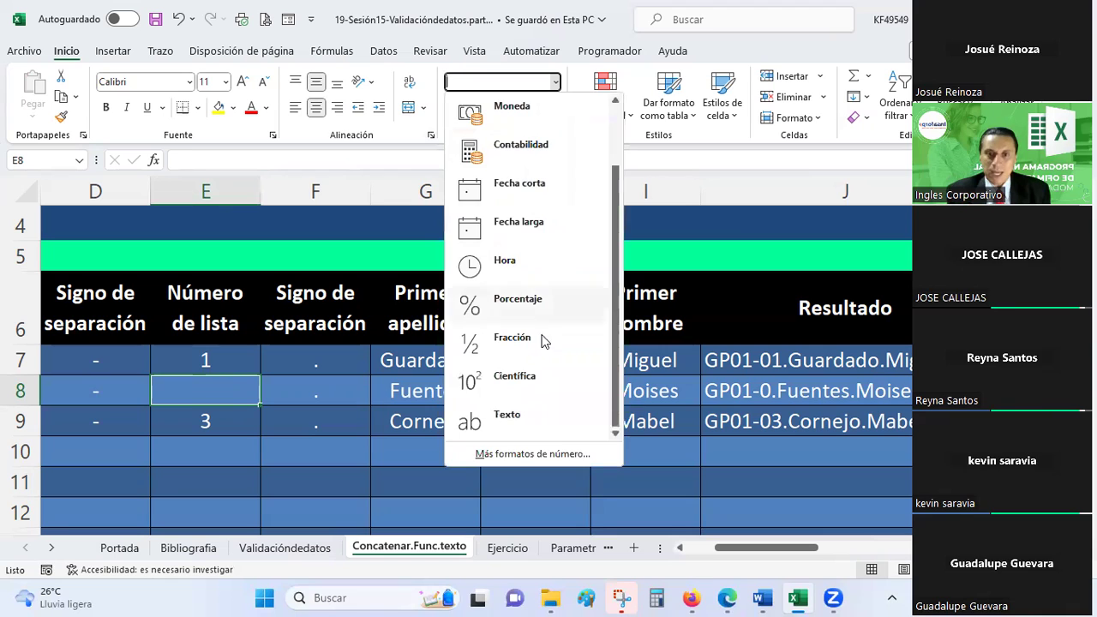
pyautogui.click(516, 412)
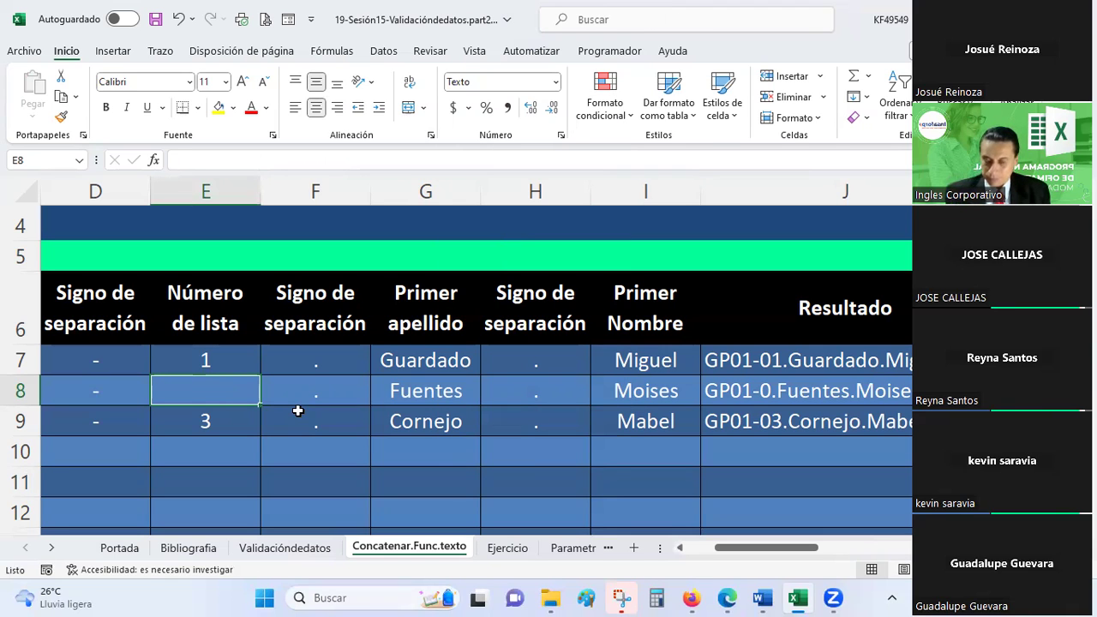
pyautogui.write('02')
pyautogui.press('Return')
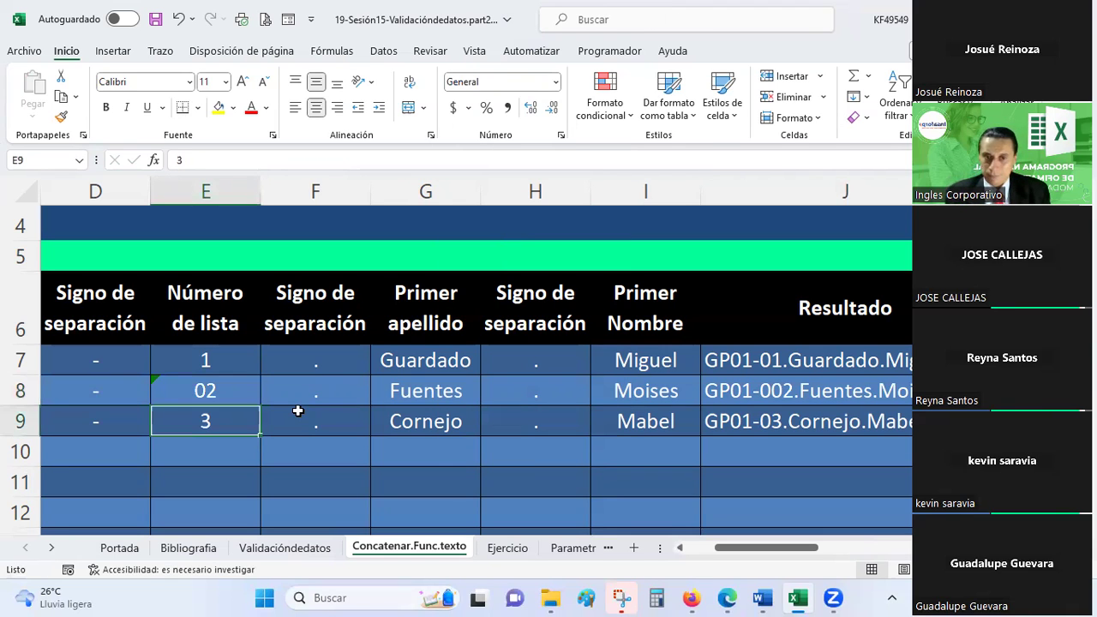
pyautogui.press('Up')
pyautogui.click(782, 382)
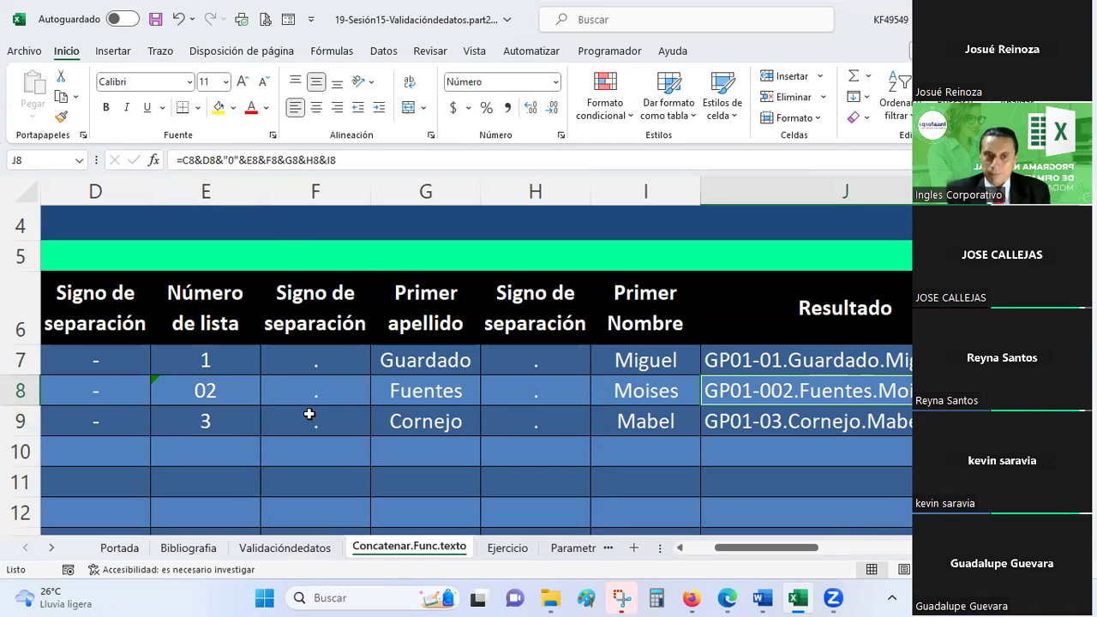
pyautogui.hotkey('ctrl', 'z')
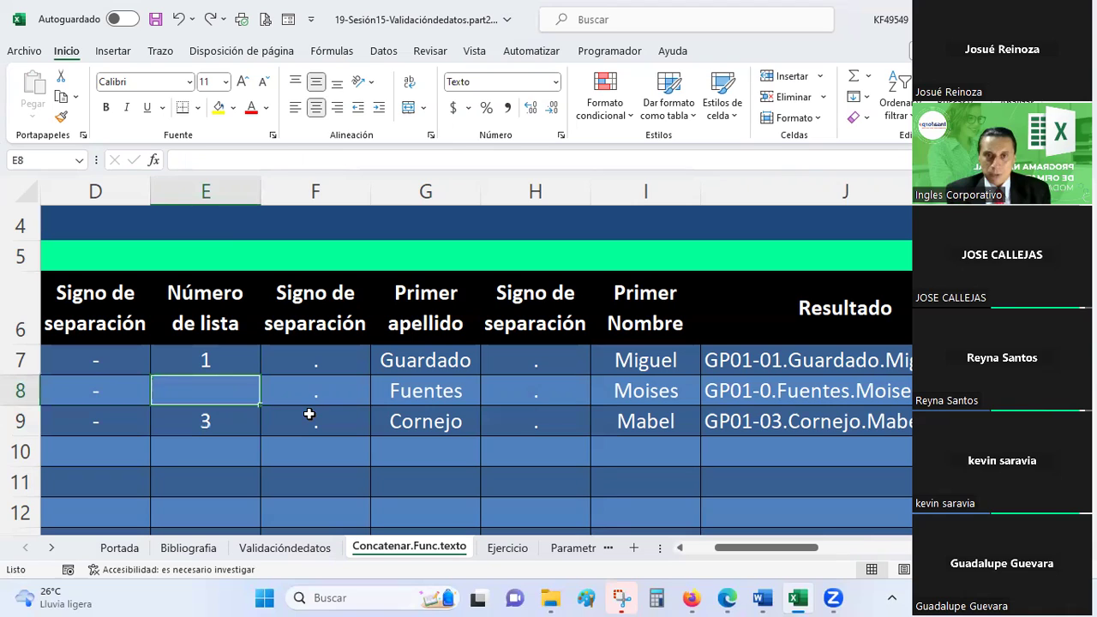
pyautogui.hotkey('ctrl', 'y')
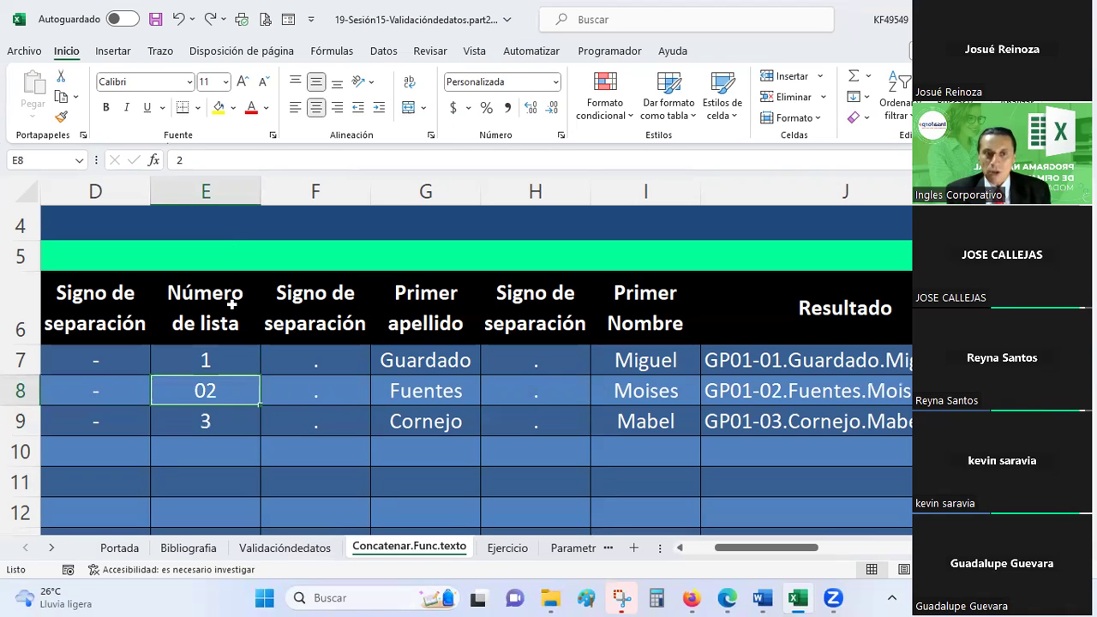
pyautogui.click(156, 20)
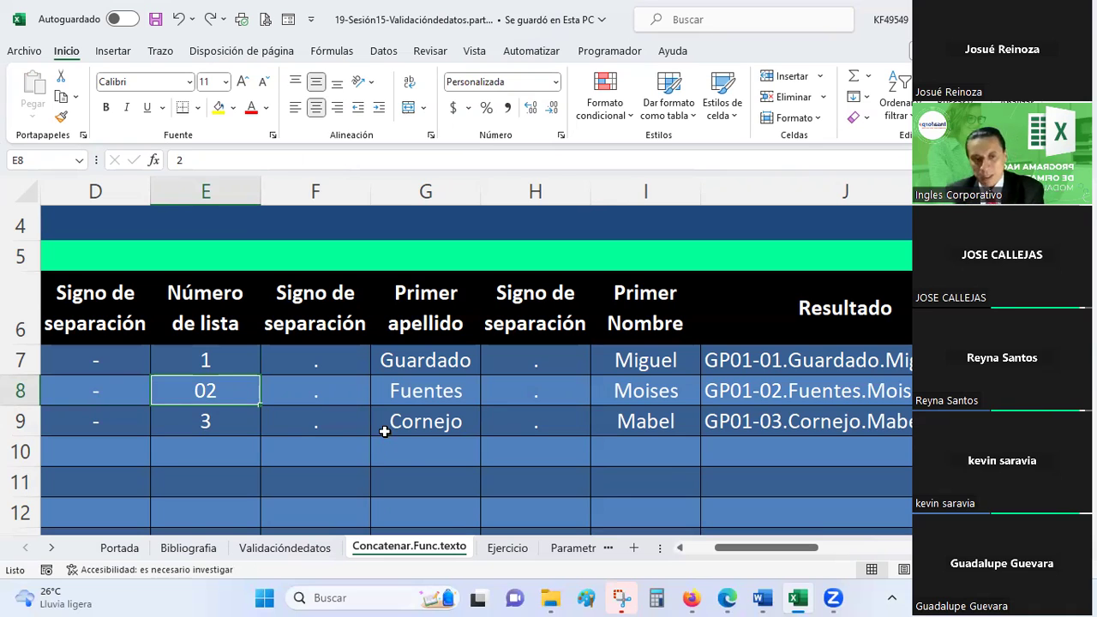
# Step: Clear E8 again and re-enter 02 with the Text number format
pyautogui.press('Delete')
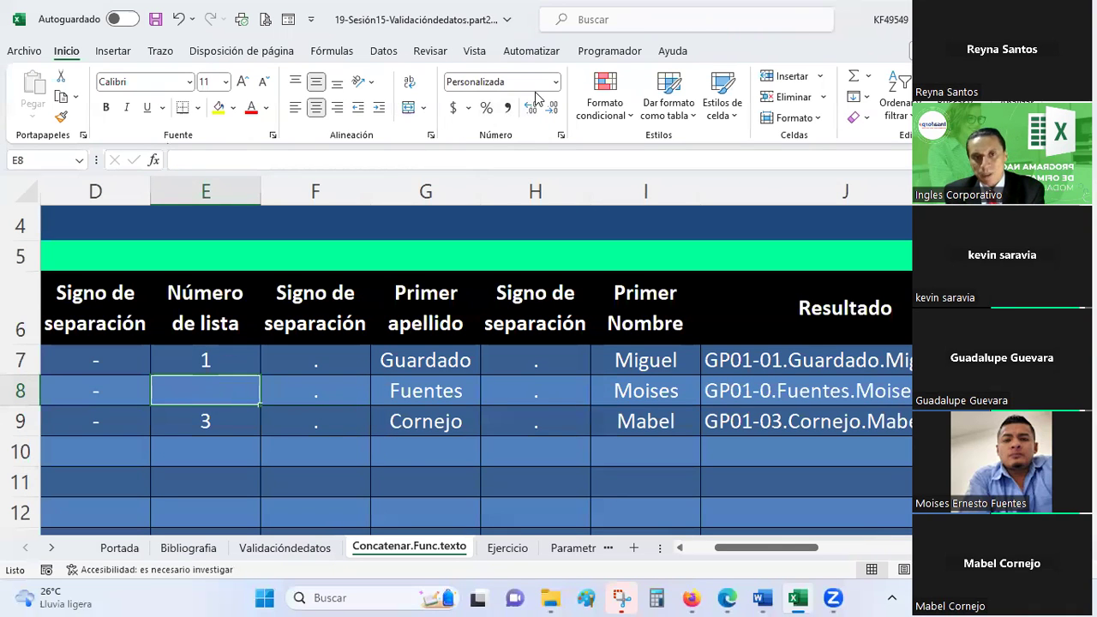
pyautogui.click(555, 86)
pyautogui.scroll(-2, 542, 257)
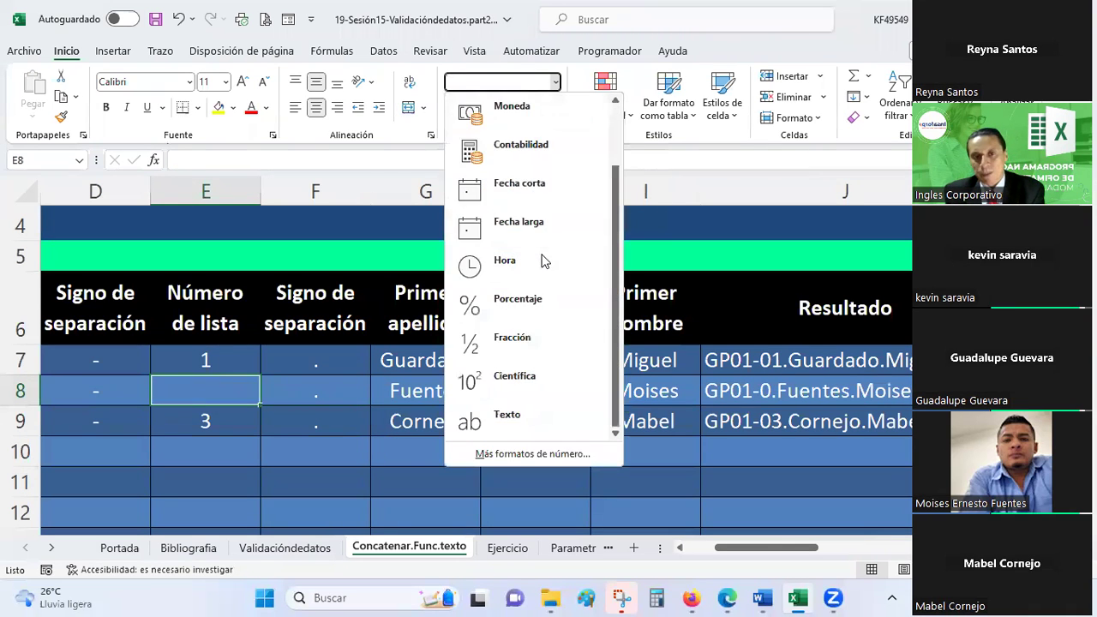
pyautogui.click(538, 425)
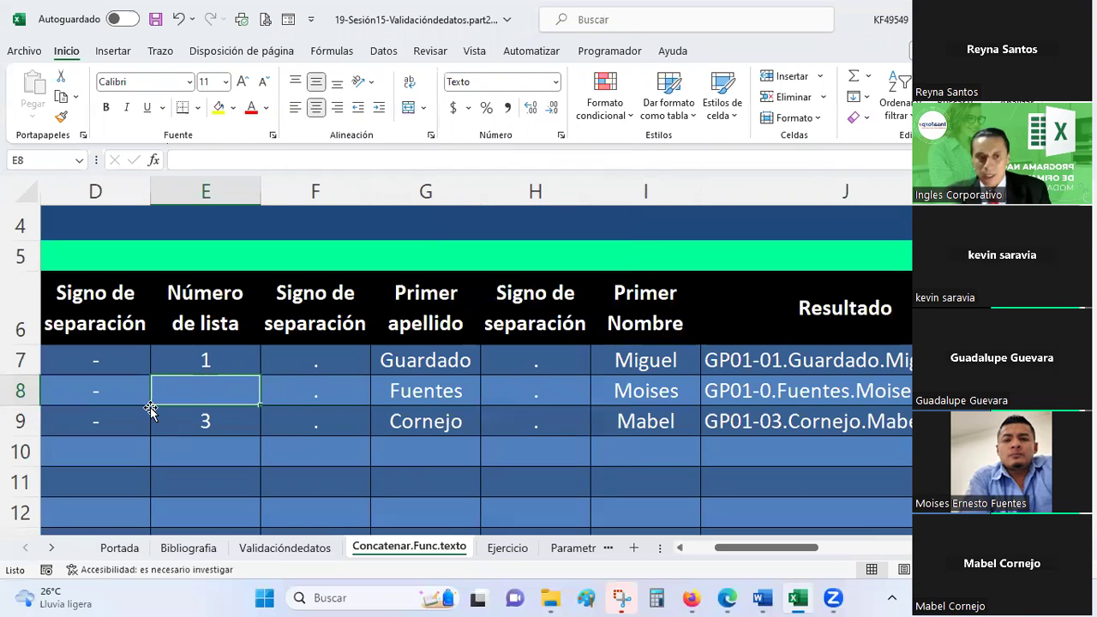
pyautogui.write('02')
pyautogui.hotkey('ctrl', 'Return')
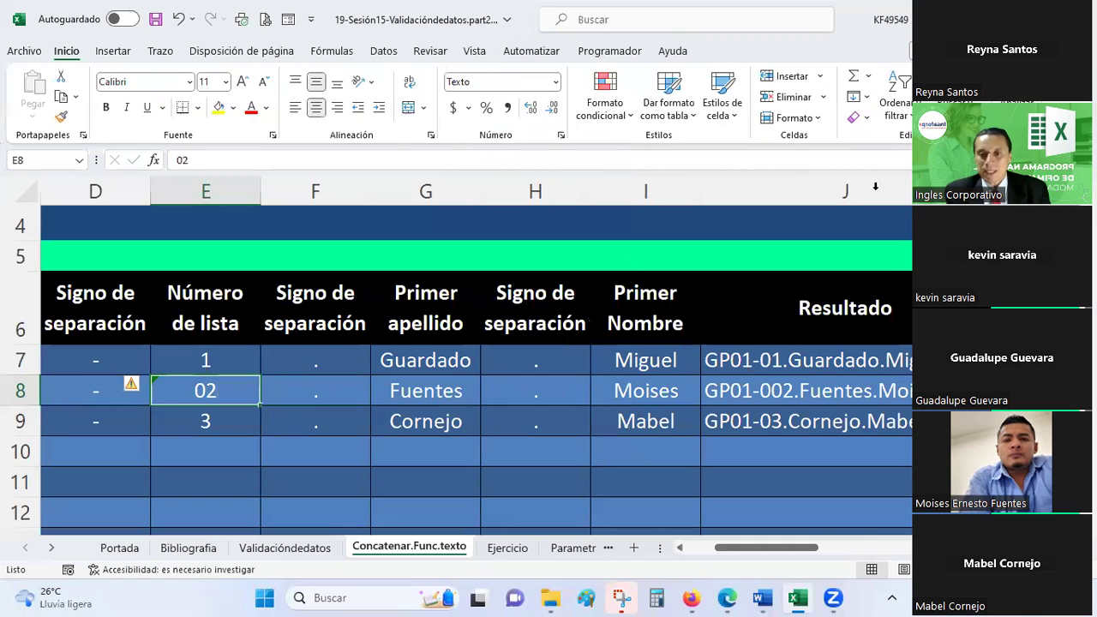
pyautogui.click(802, 388)
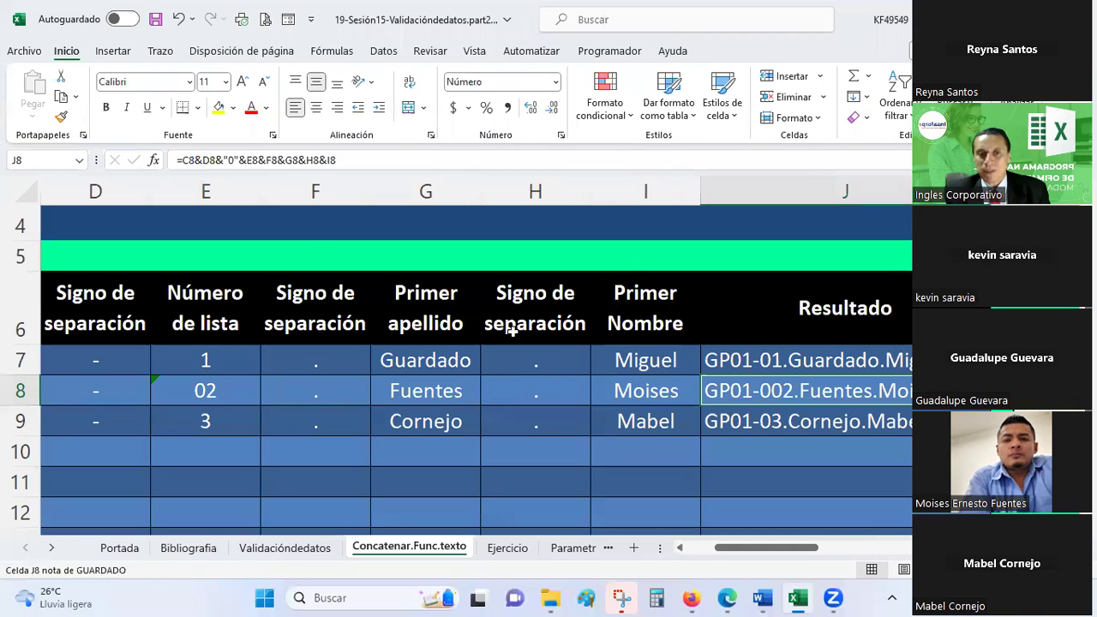
pyautogui.click(233, 161)
pyautogui.press('BackSpace')
pyautogui.press('BackSpace')
pyautogui.press('BackSpace')
pyautogui.press('BackSpace')
pyautogui.press('Return')
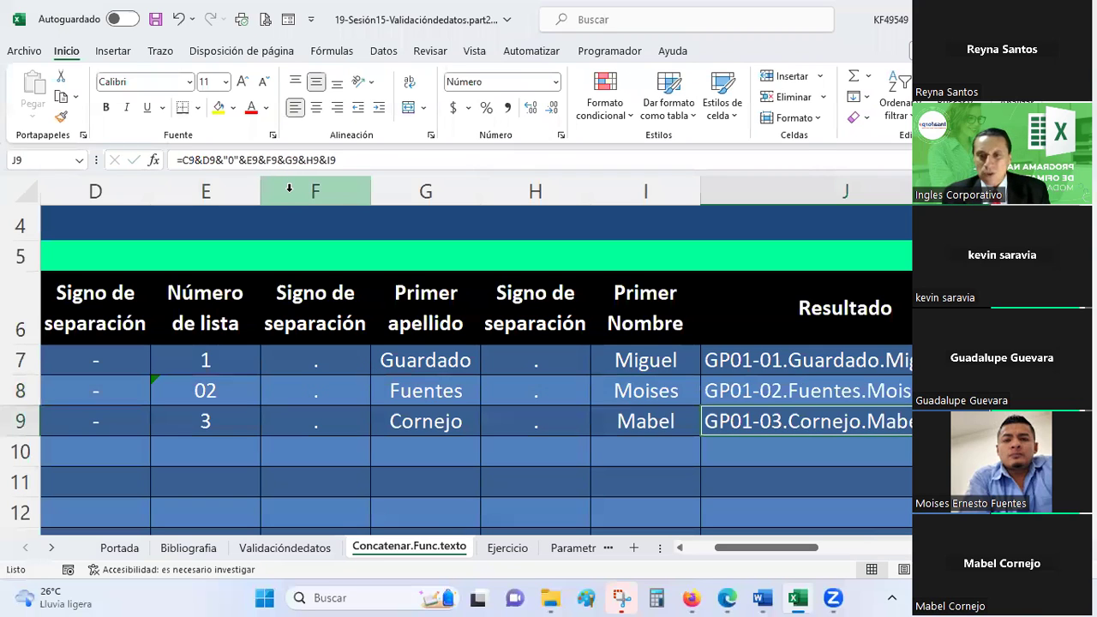
pyautogui.press('Up')
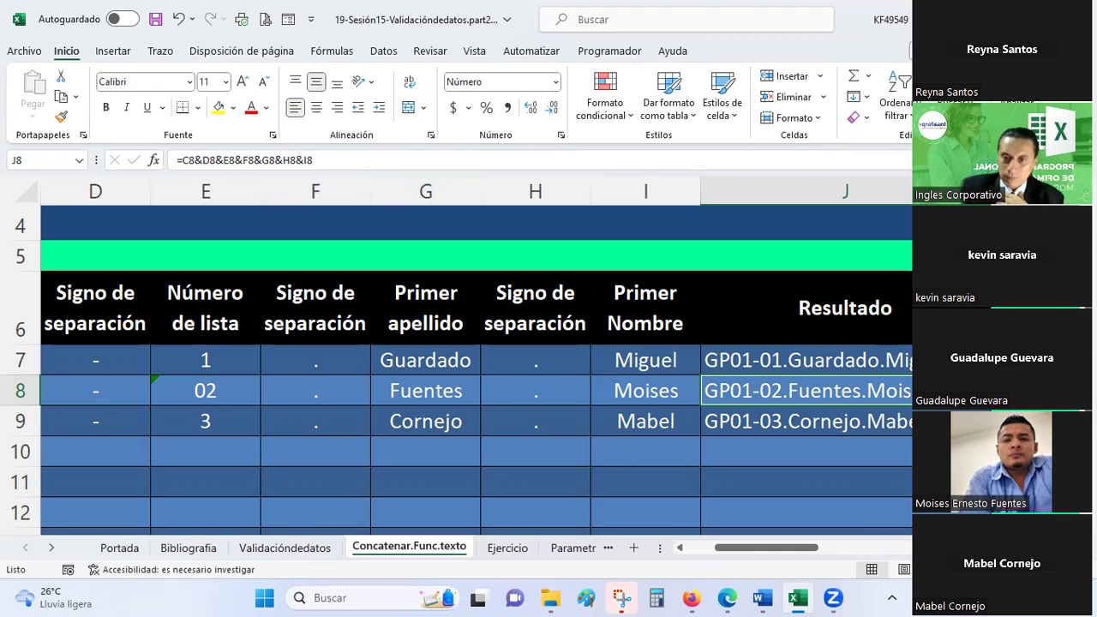
pyautogui.click(837, 365)
pyautogui.click(809, 398)
pyautogui.click(791, 423)
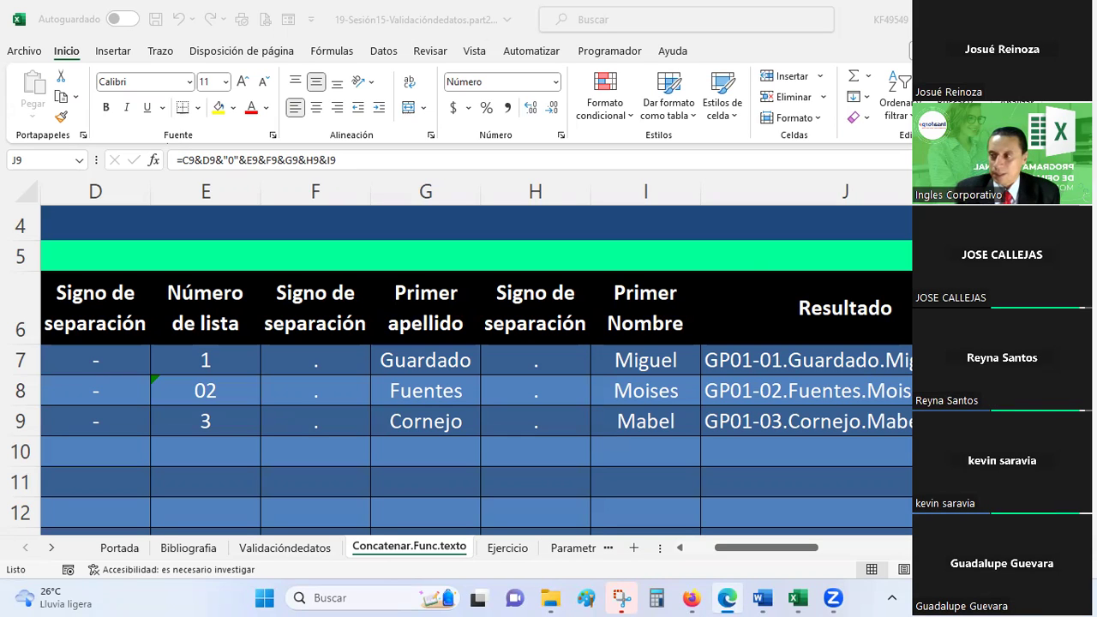
pyautogui.click(771, 360)
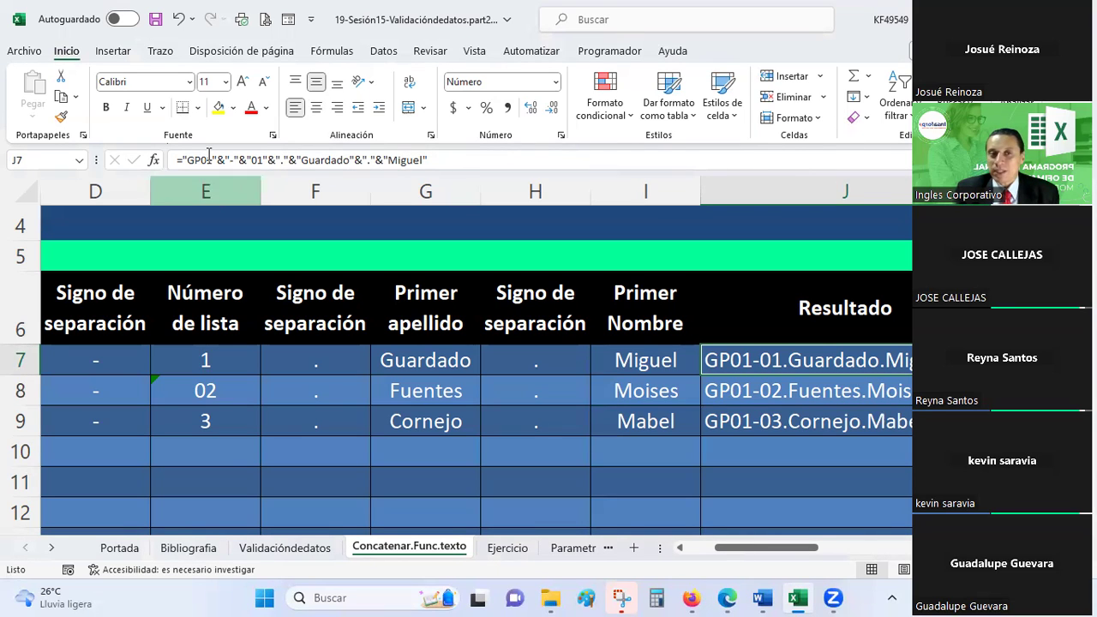
pyautogui.hotkey('ctrl', 'c')
pyautogui.click(857, 392)
pyautogui.click(825, 359)
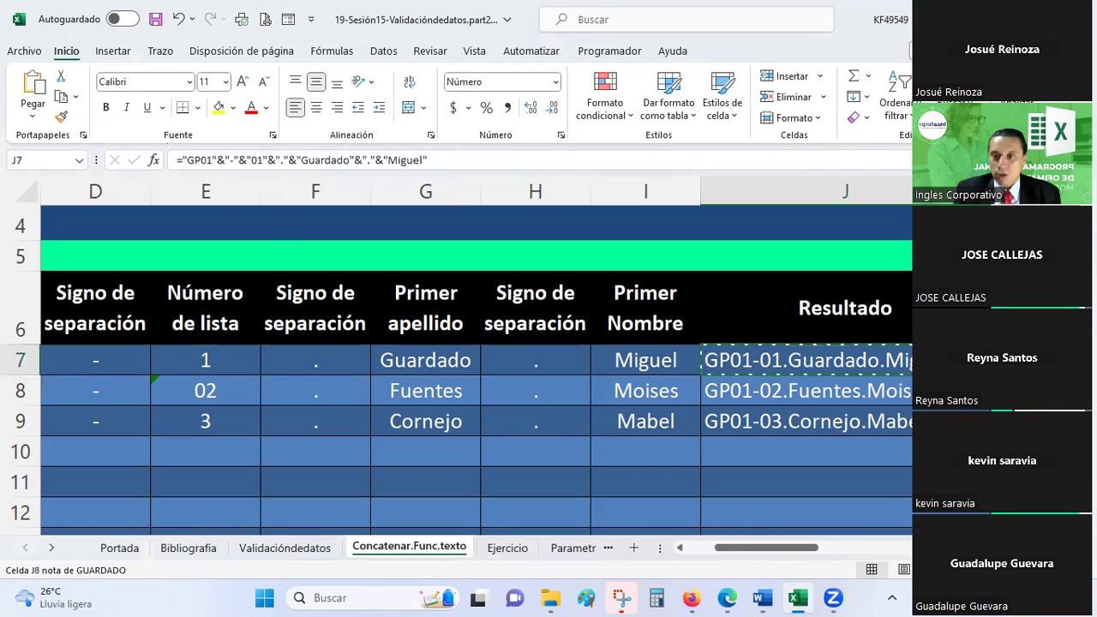
pyautogui.moveTo(910, 375); pyautogui.dragTo(910, 403)
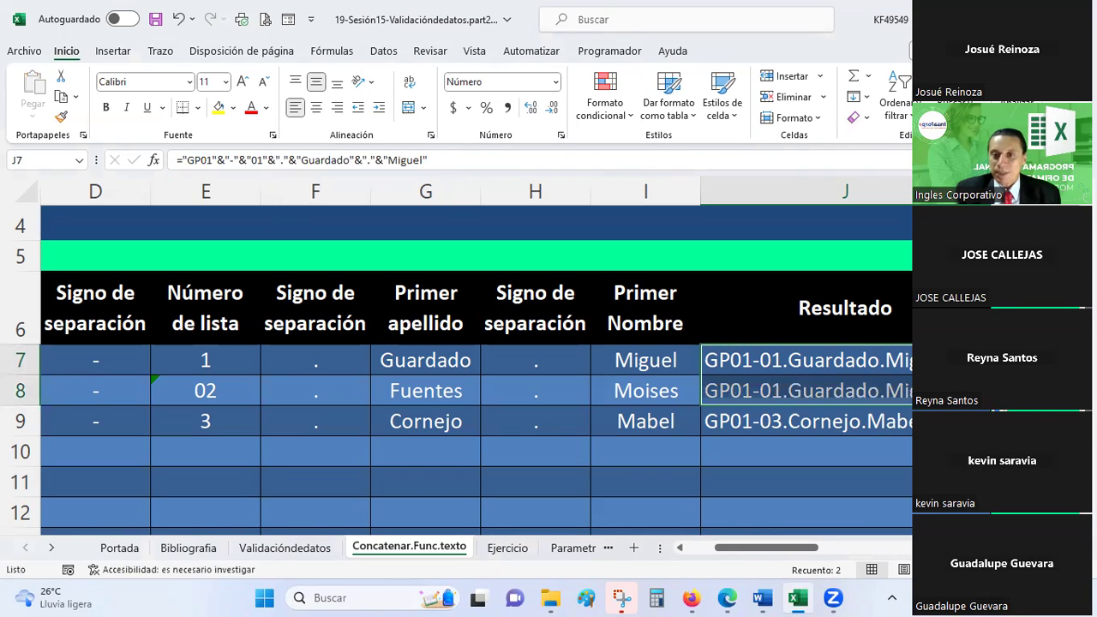
pyautogui.click(823, 391)
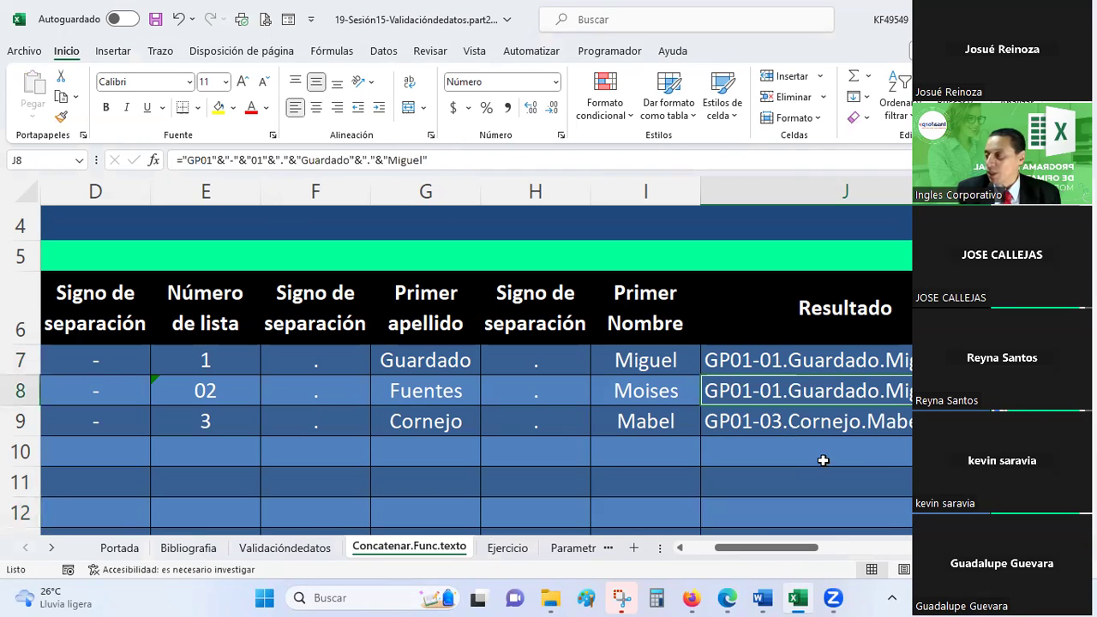
pyautogui.hotkey('ctrl', 'z')
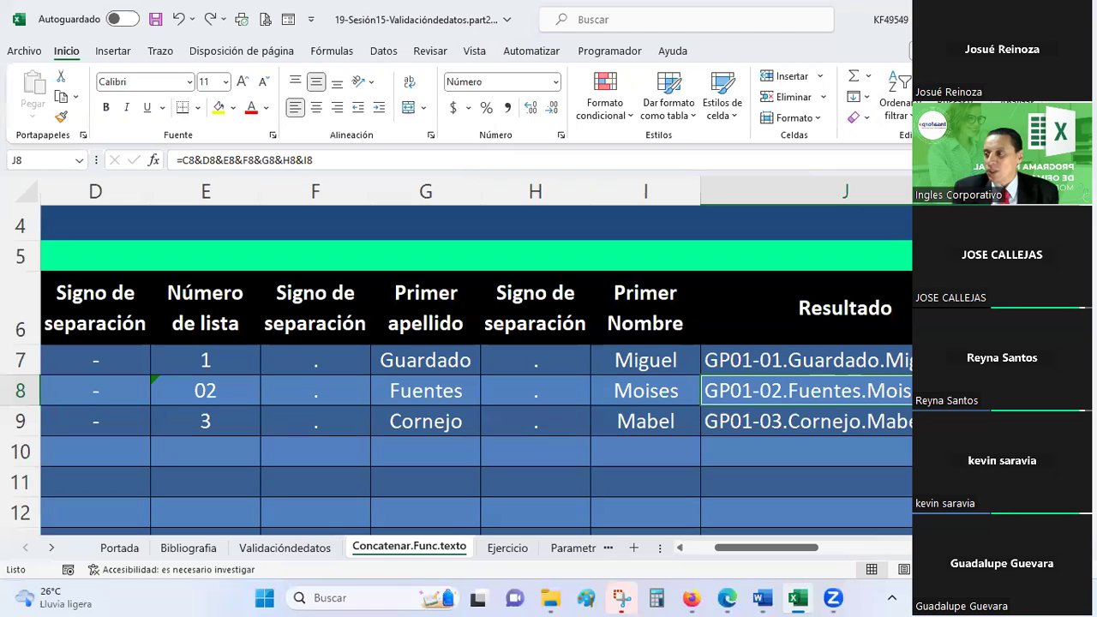
pyautogui.click(726, 597)
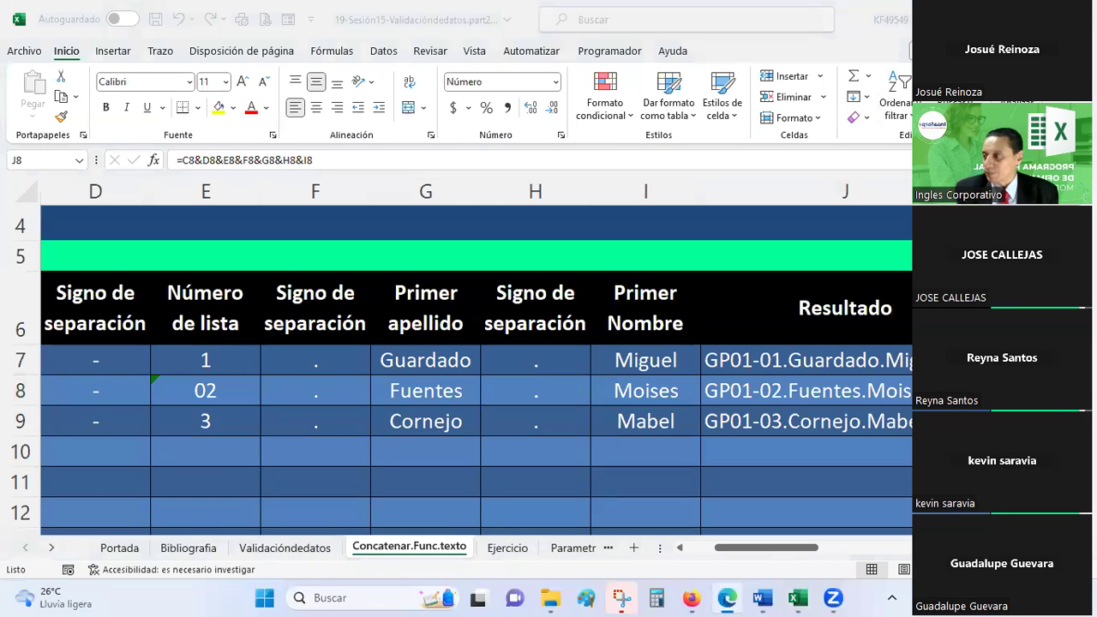
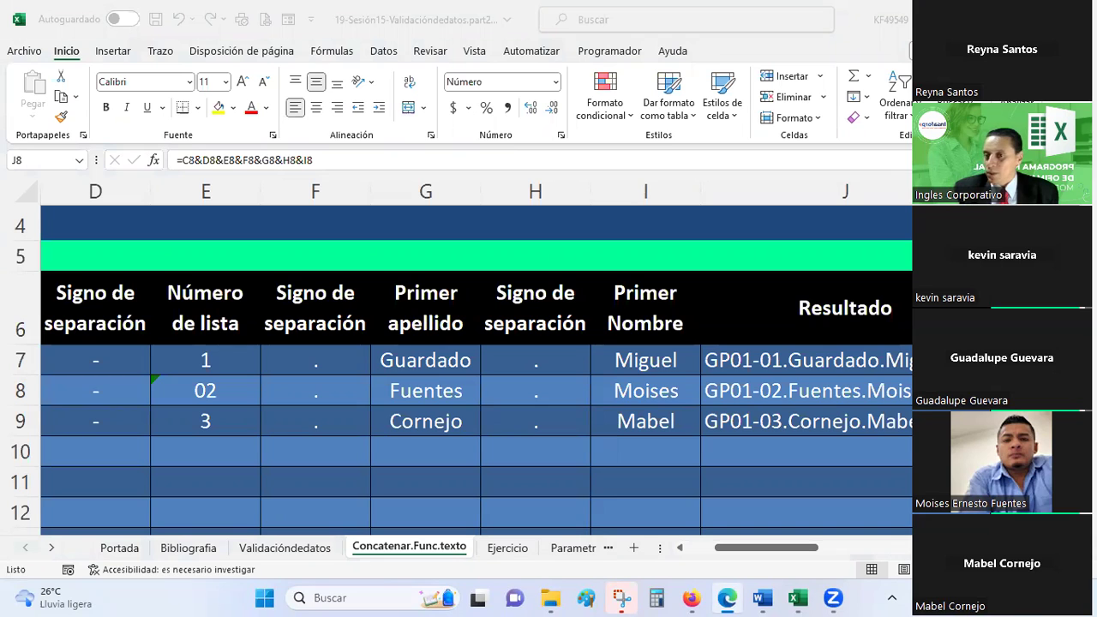
# Step: Switch to the attendance spreadsheet in Firefox's Google Sheets tab
pyautogui.click(711, 399)
pyautogui.moveTo(794, 599)
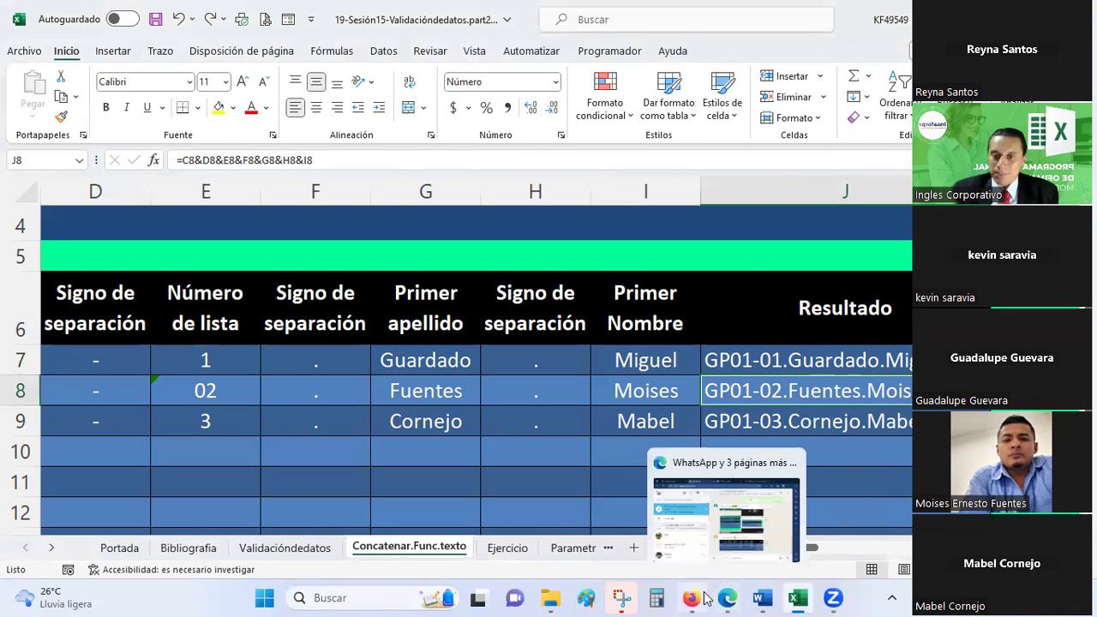
pyautogui.click(724, 597)
pyautogui.click(753, 10)
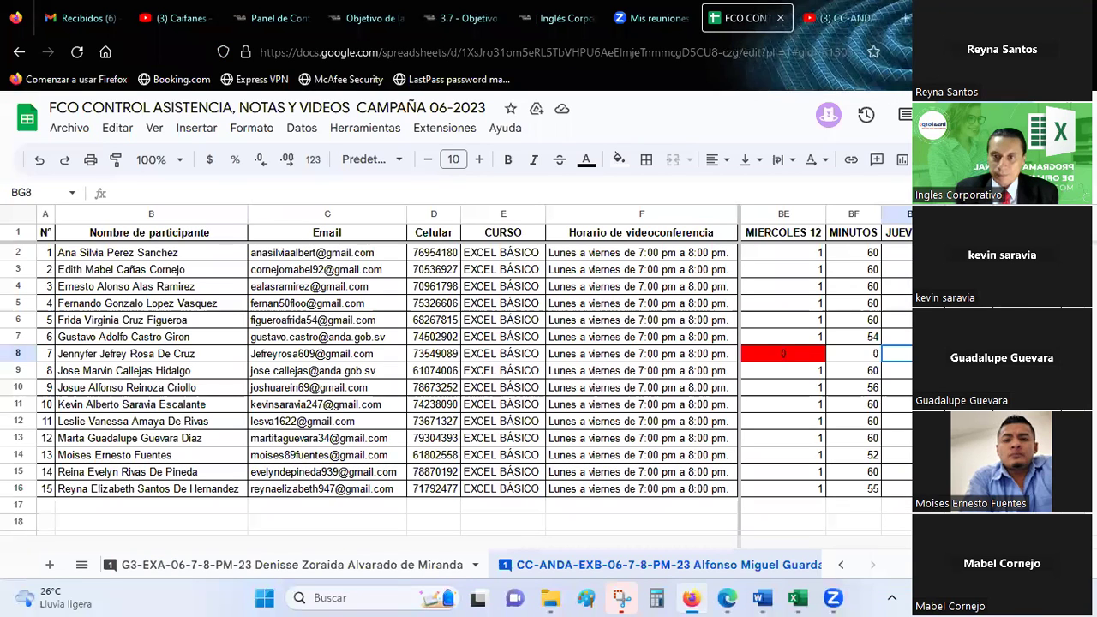
# Step: Enter a 1 in the JUEVES column for participants 1 through 6, rows 2–7
pyautogui.hotkey('ctrl', 'Up')
pyautogui.press('Down')
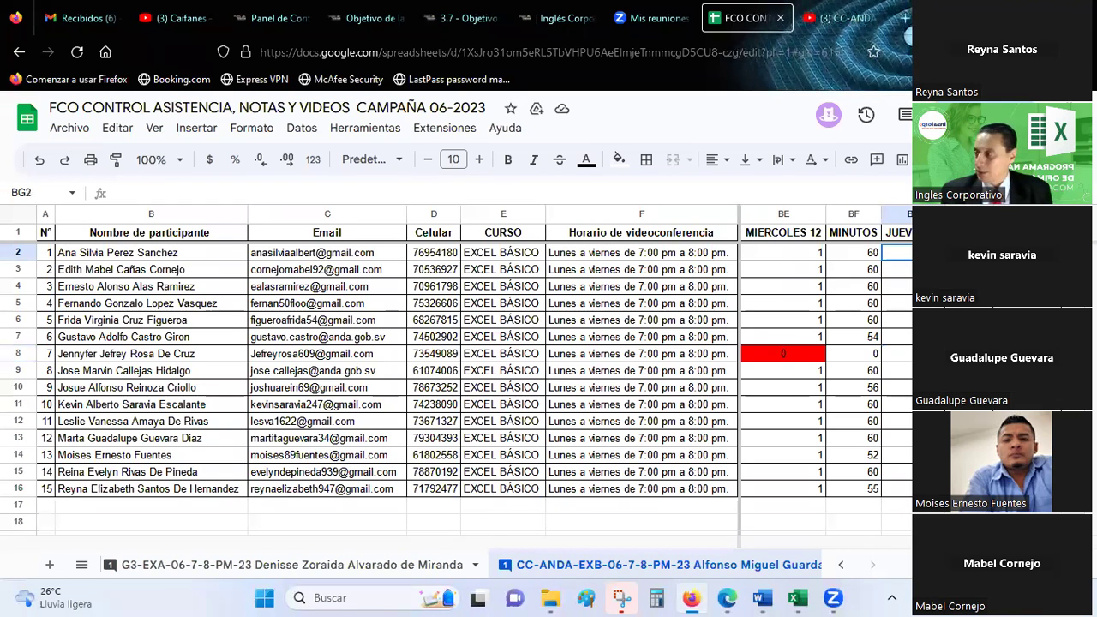
pyautogui.press('Return')
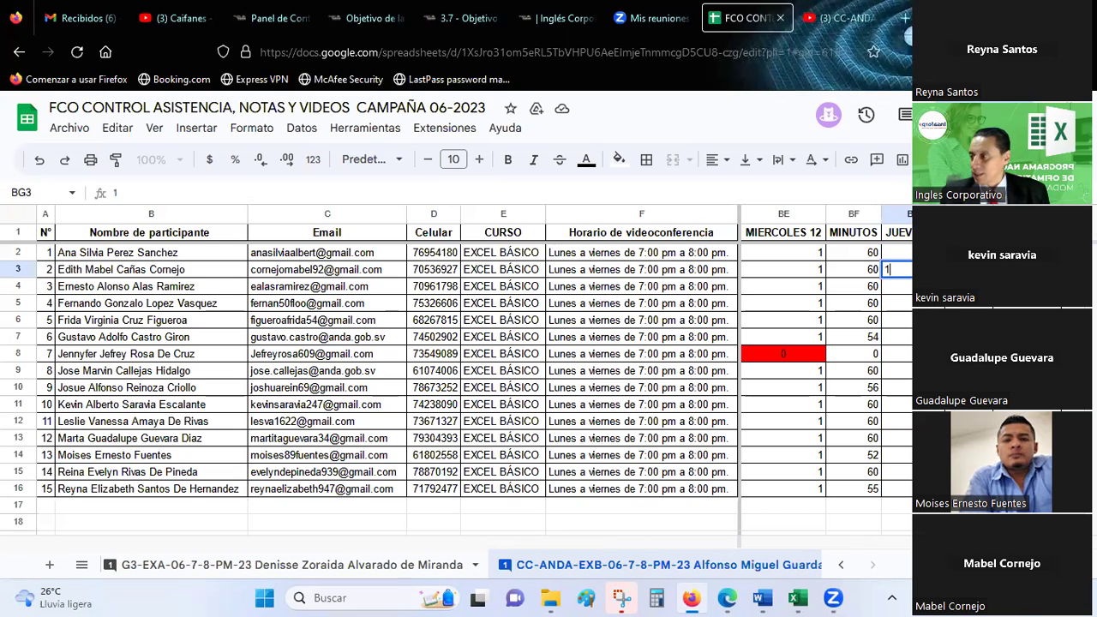
pyautogui.press('Return')
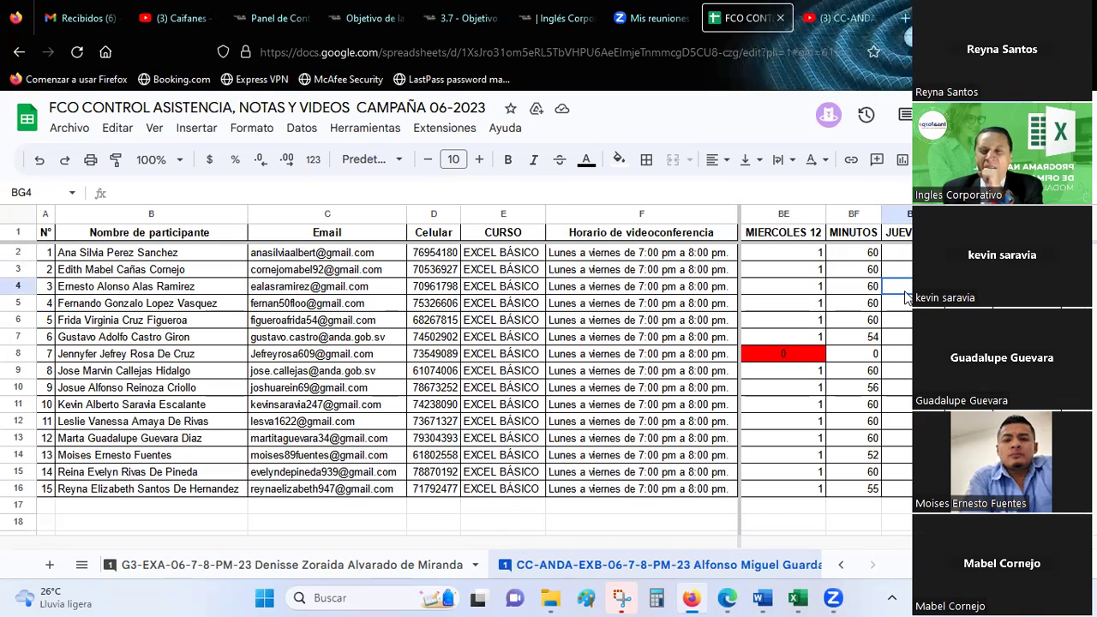
pyautogui.write('1')
pyautogui.press('Return')
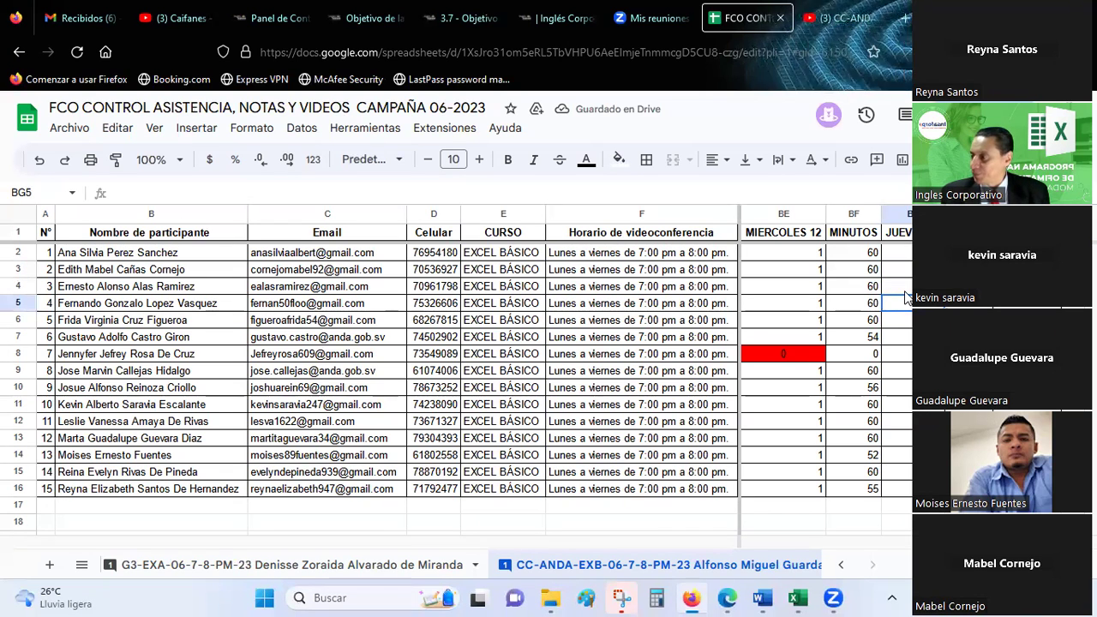
pyautogui.write('1')
pyautogui.press('Return')
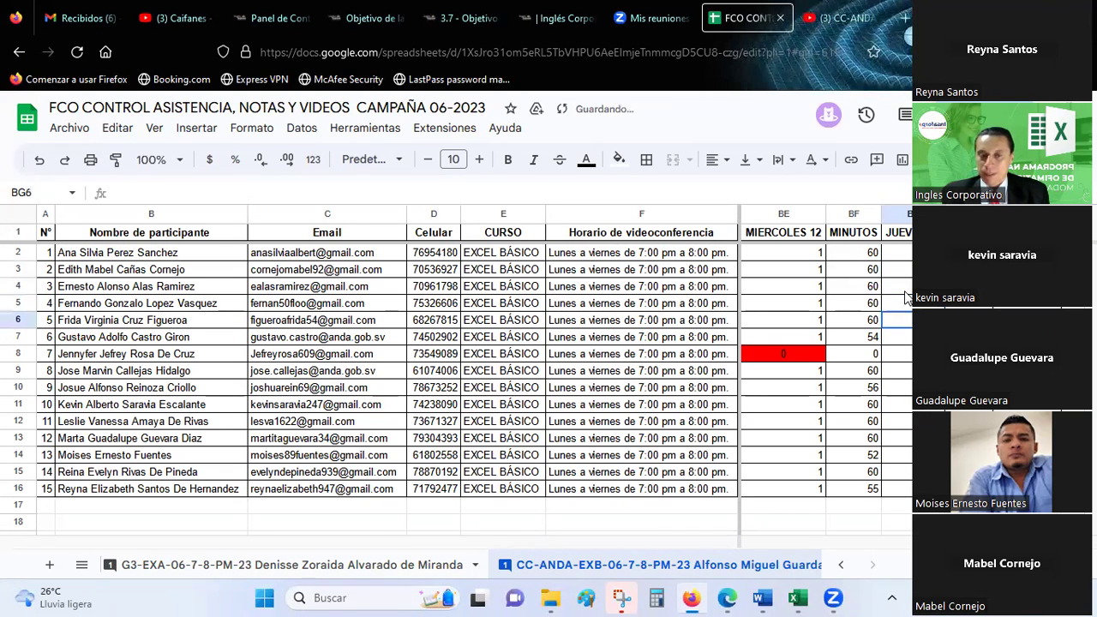
pyautogui.write('1')
pyautogui.press('Return')
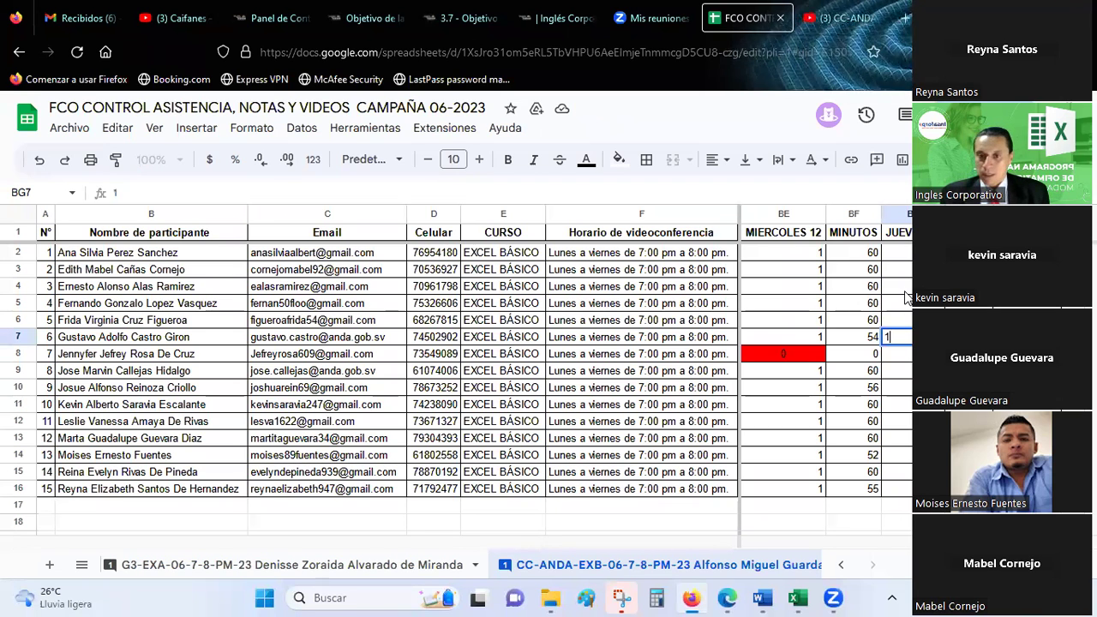
pyautogui.press('Return')
pyautogui.write('0')
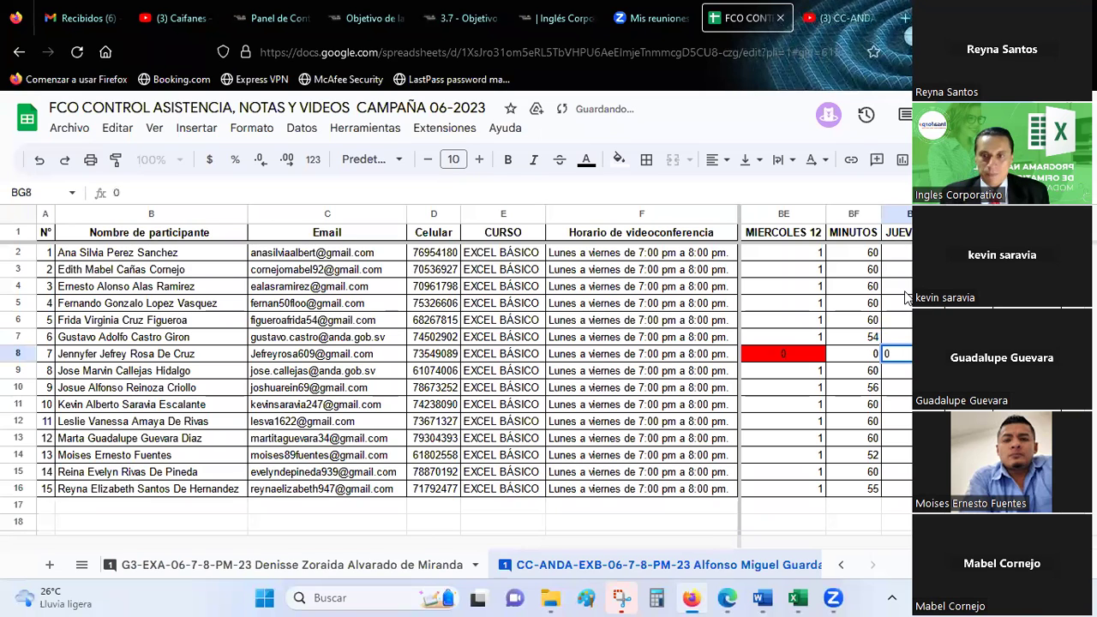
# Step: Copy participant 7's red 0 from Wednesday (BE8) into the JUEVES cell BG8
pyautogui.press('Left')
pyautogui.press('Left')
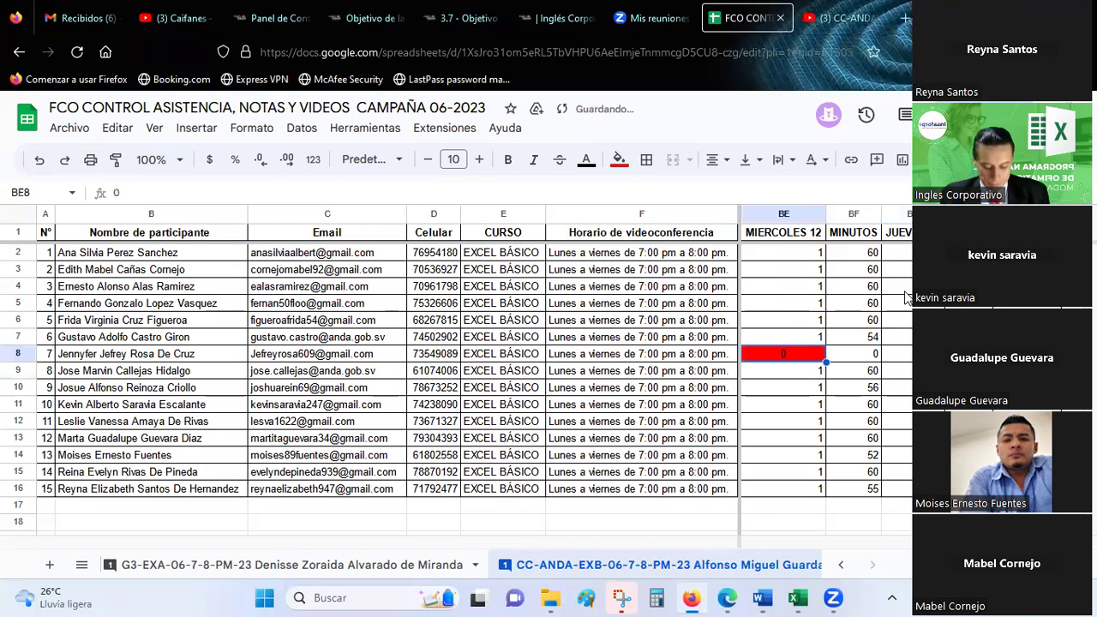
pyautogui.hotkey('ctrl', 'c')
pyautogui.press('Right')
pyautogui.press('Right')
pyautogui.hotkey('ctrl', 'v')
pyautogui.press('Return')
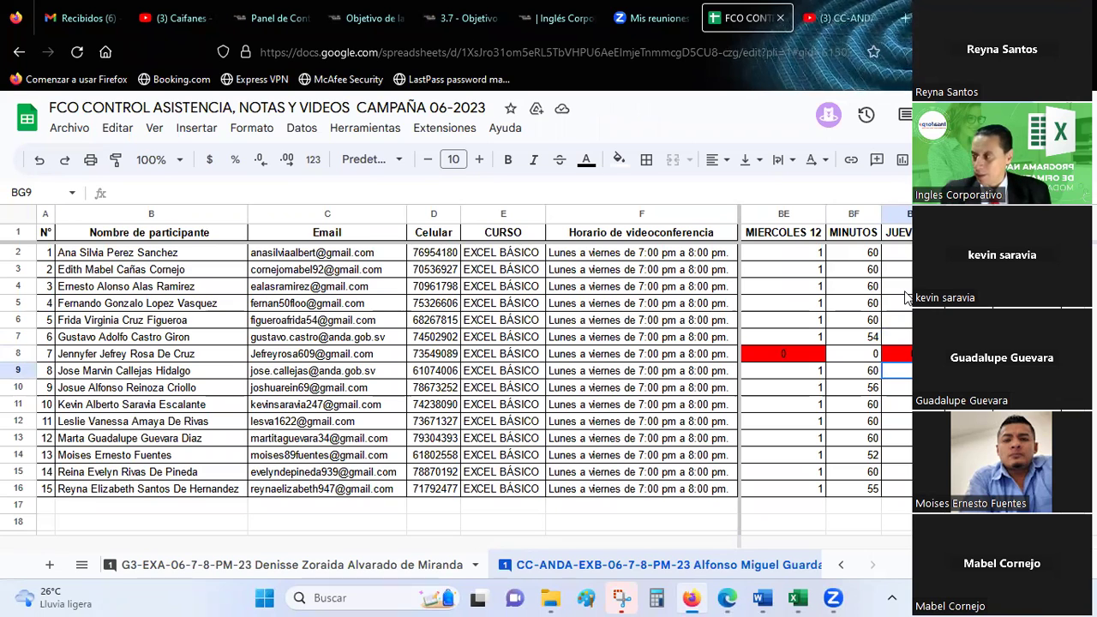
# Step: Enter a 1 in JUEVES for participants 8 through 15, cells BG9–BG16
pyautogui.write('1')
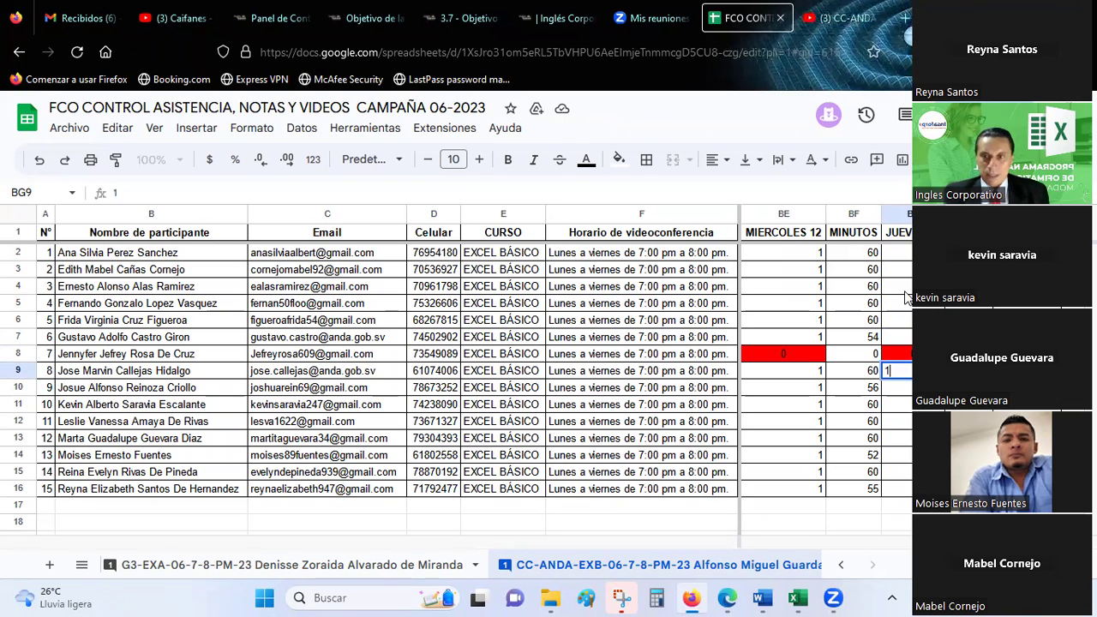
pyautogui.press('Return')
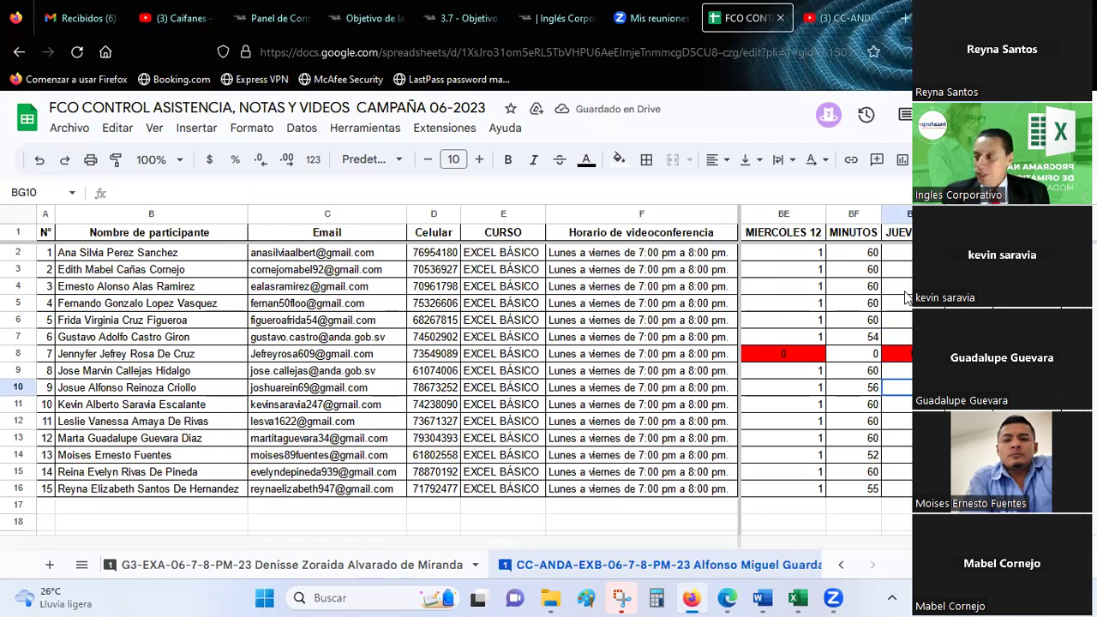
pyautogui.write('1')
pyautogui.press('Return')
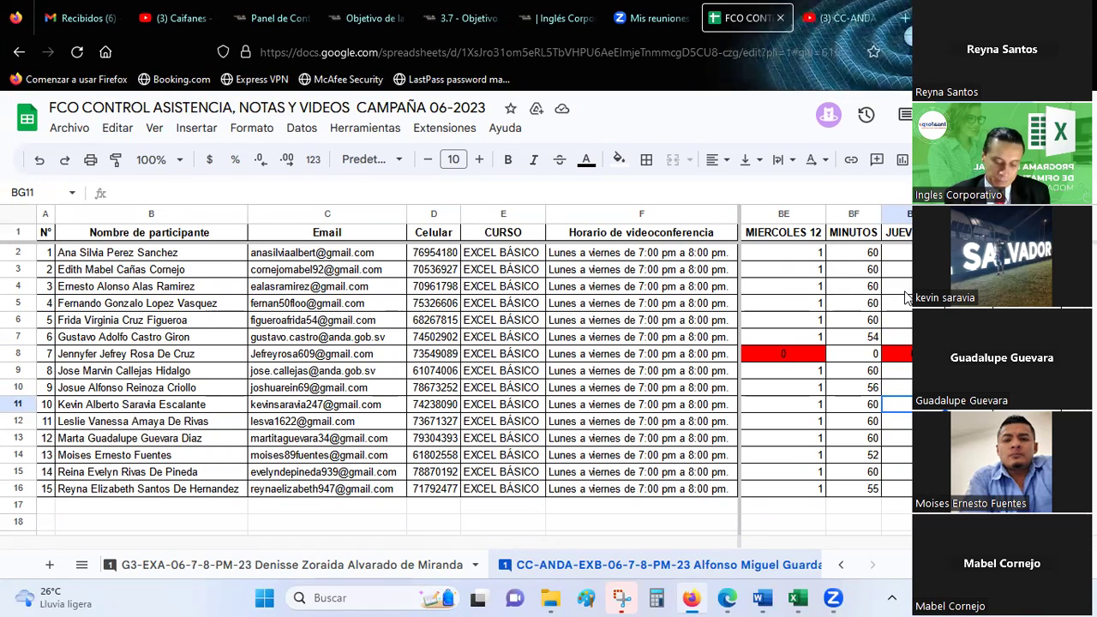
pyautogui.write('1')
pyautogui.press('Return')
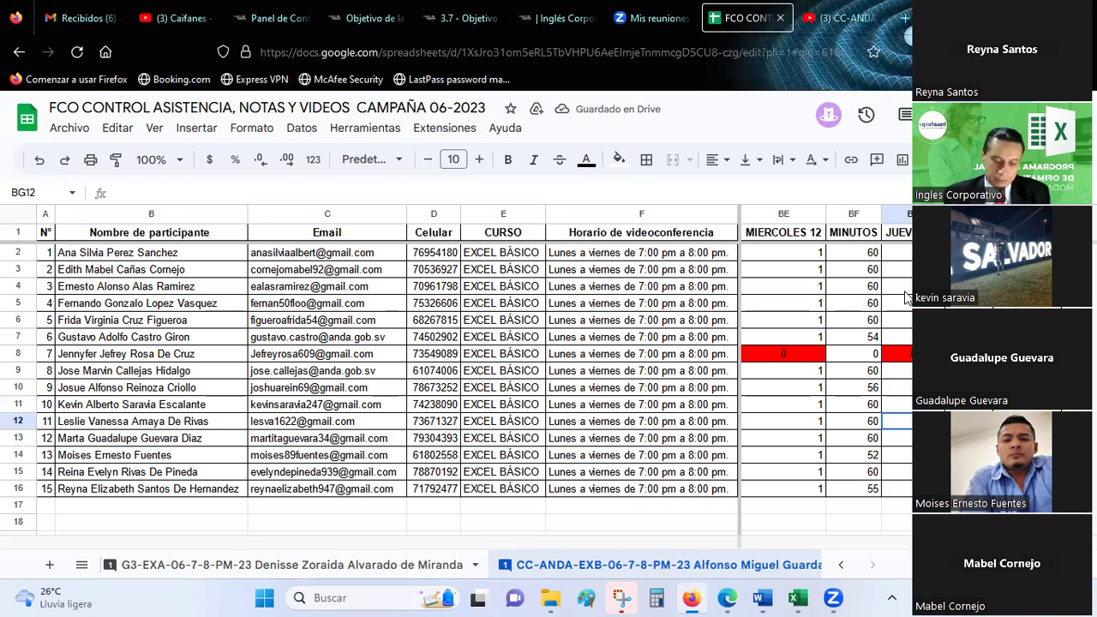
pyautogui.write('1')
pyautogui.press('Return')
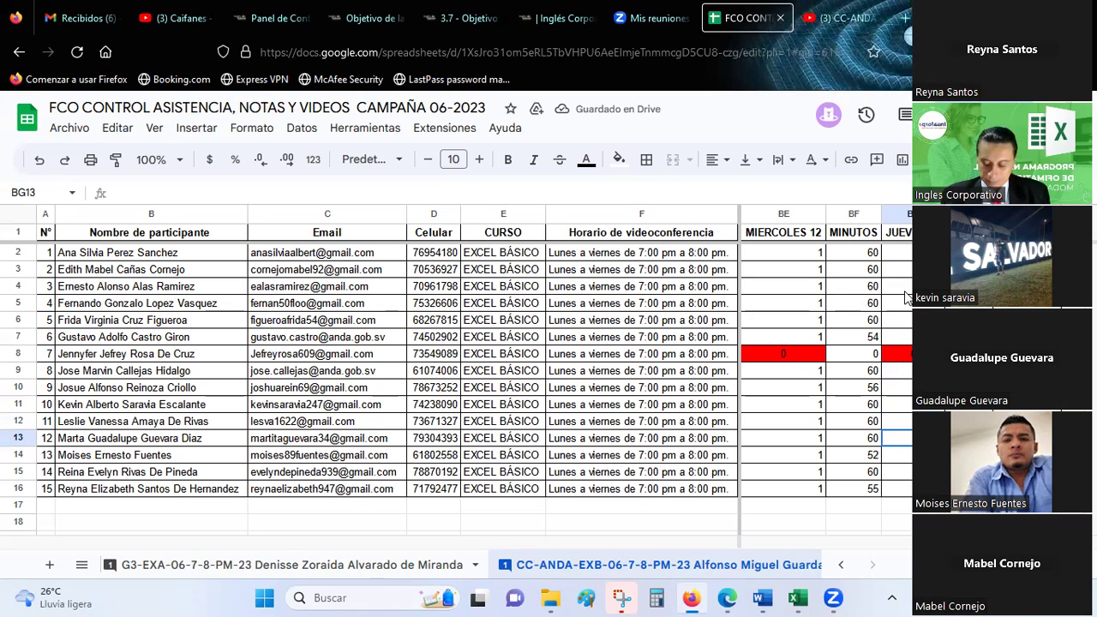
pyautogui.write('1')
pyautogui.press('Return')
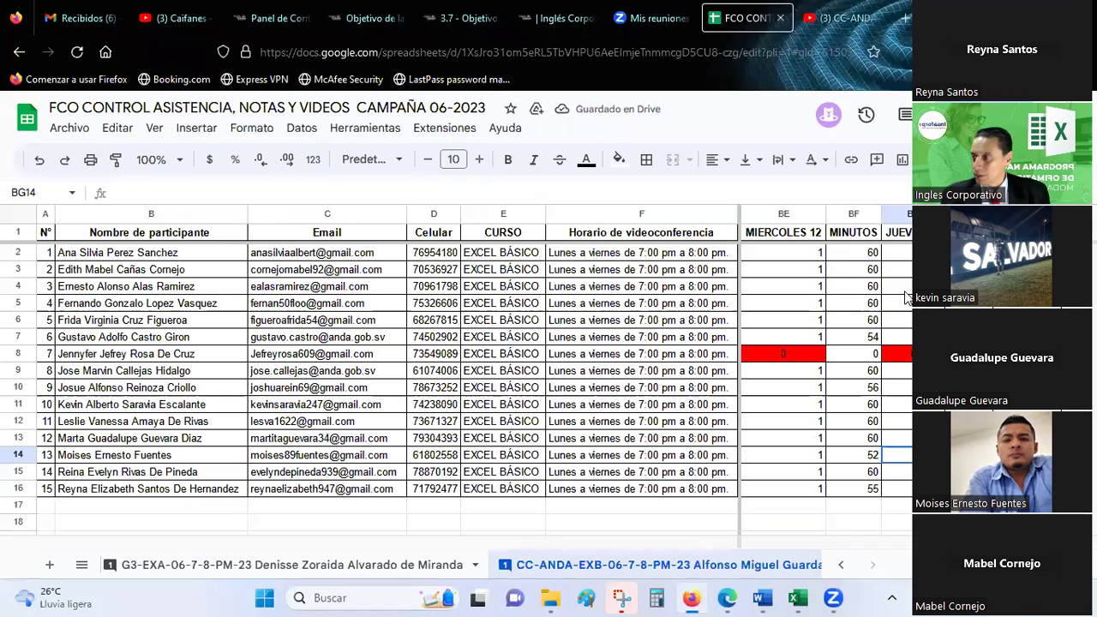
pyautogui.write('1')
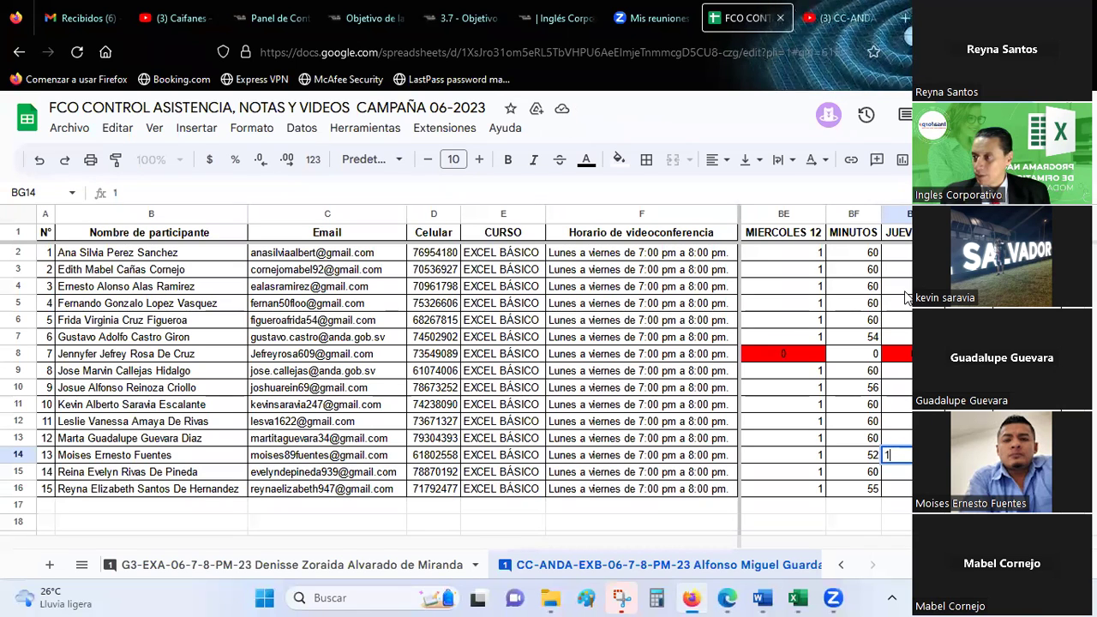
pyautogui.press('Return')
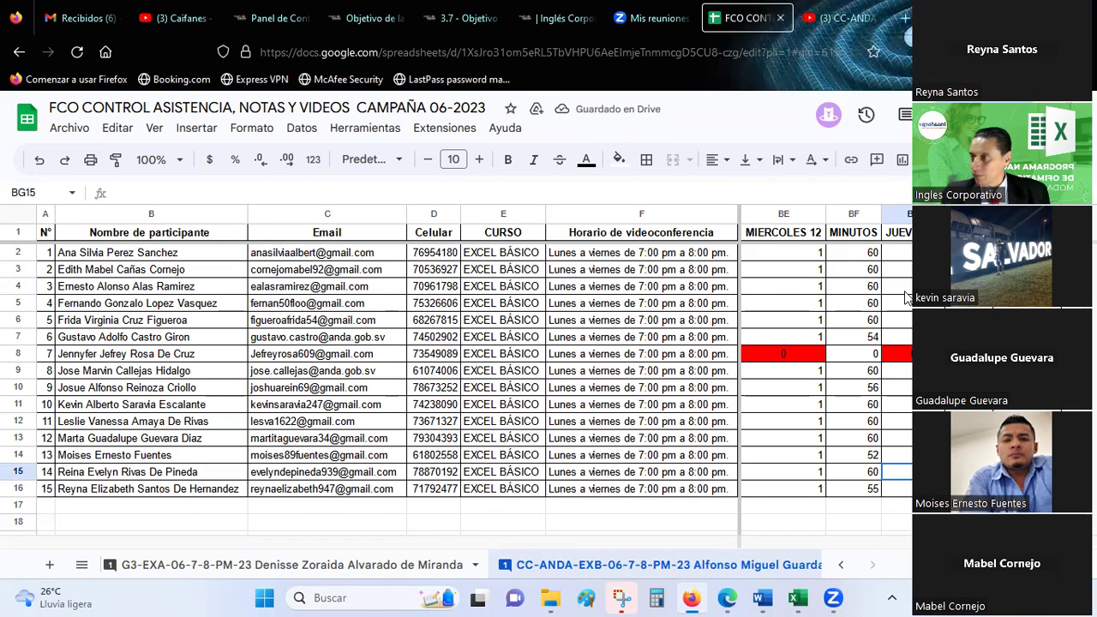
pyautogui.write('1')
pyautogui.press('Return')
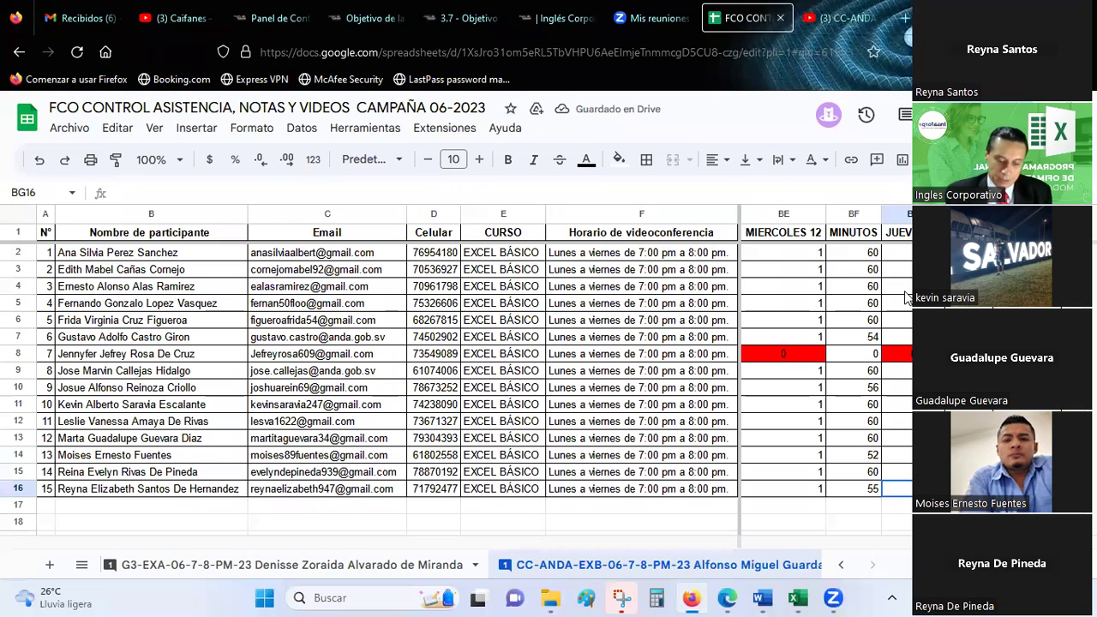
pyautogui.write('1')
pyautogui.press('Return')
# Step: Review the entered JUEVES marks, then switch back to the Excel workbook
pyautogui.press('Up')
pyautogui.press('Up')
pyautogui.press('Up')
pyautogui.press('Up')
pyautogui.press('Up')
pyautogui.press('Up')
pyautogui.press('Up')
pyautogui.press('Up')
pyautogui.press('Up')
pyautogui.press('Up')
pyautogui.press('Up')
pyautogui.press('Up')
pyautogui.press('Up')
pyautogui.press('Up')
pyautogui.press('Down')
pyautogui.press('Down')
pyautogui.press('Up')
pyautogui.press('Up')
pyautogui.press('Down')
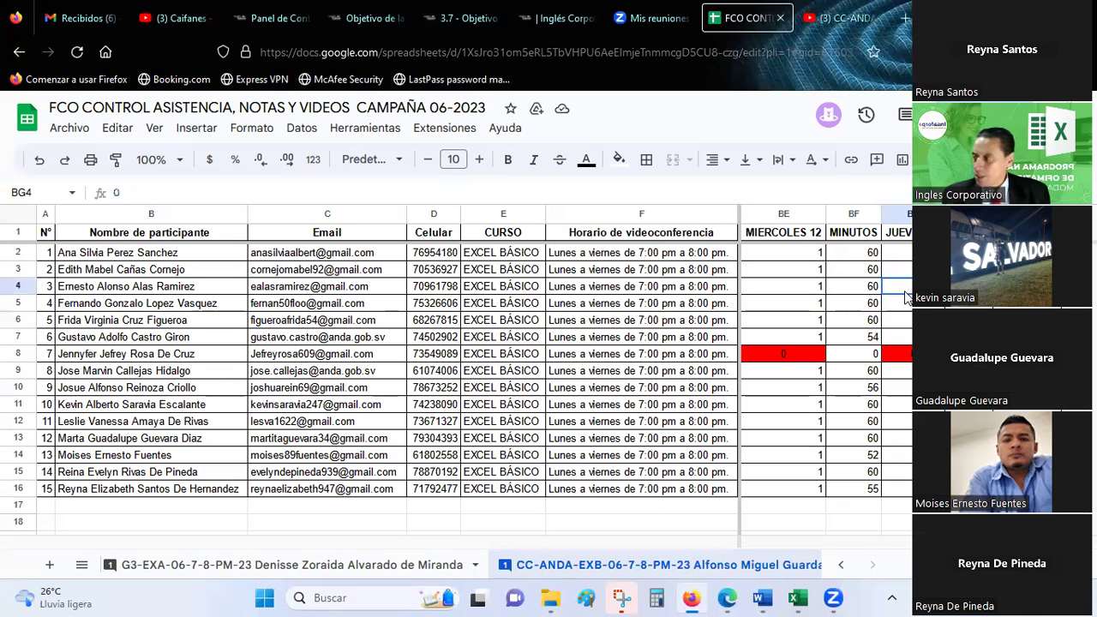
pyautogui.press('Down')
pyautogui.press('Down')
pyautogui.press('Down')
pyautogui.press('Up')
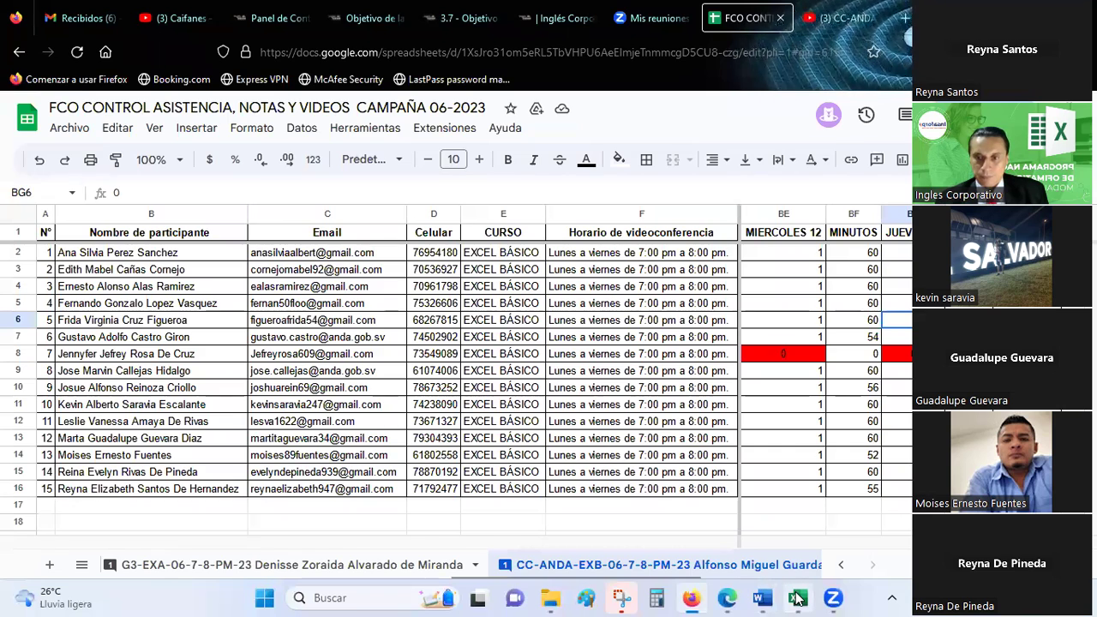
pyautogui.click(797, 597)
# Step: Scroll the Concatenar.Func.texto sheet to columns O–T and select the empty Resultado cell T7
pyautogui.click(747, 452)
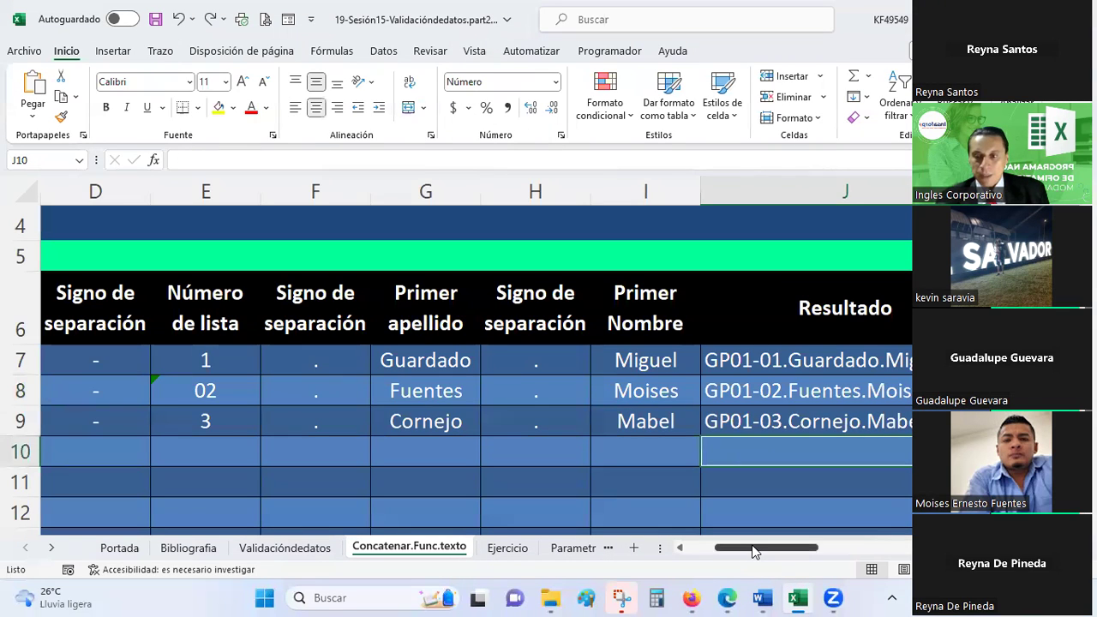
pyautogui.moveTo(752, 551)
pyautogui.mouseDown()
pyautogui.moveTo(816, 559)
pyautogui.moveTo(891, 545)
pyautogui.mouseUp()
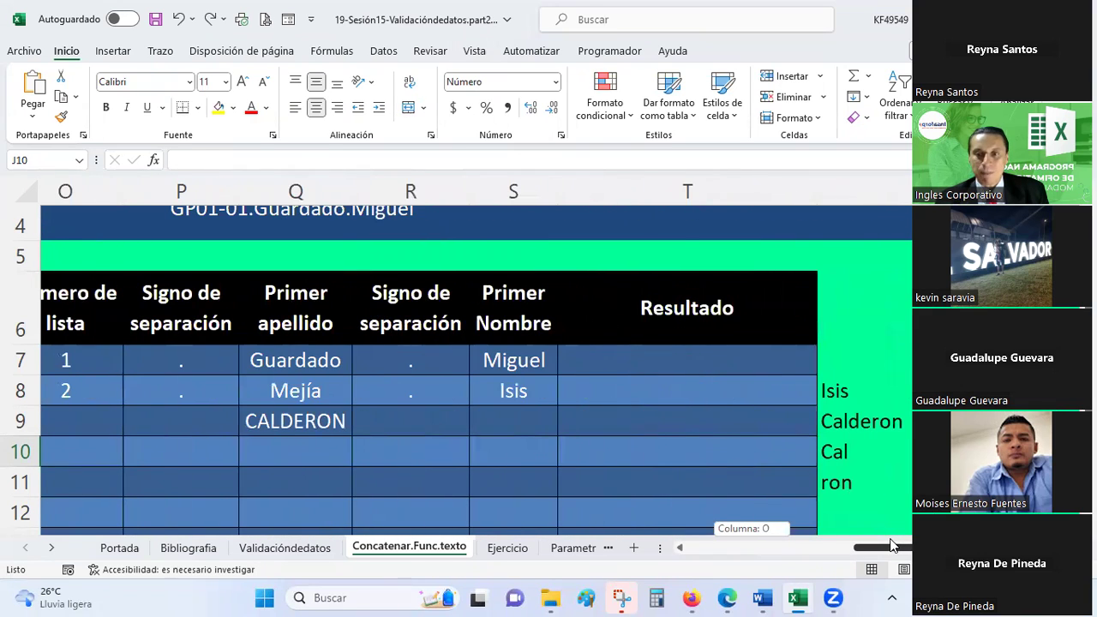
pyautogui.click(873, 392)
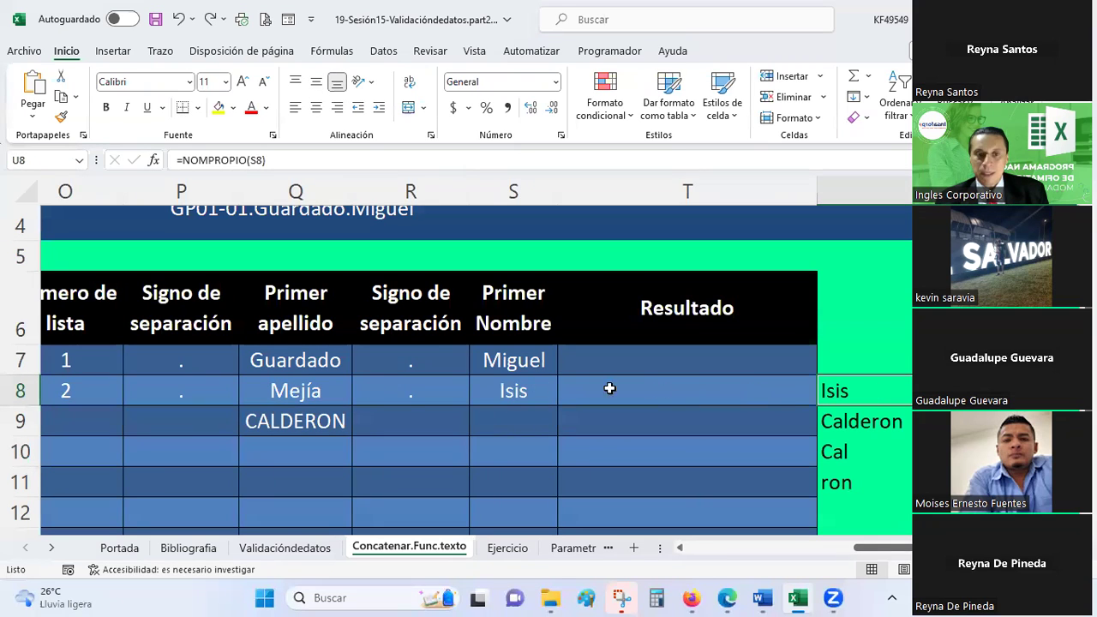
pyautogui.click(301, 400)
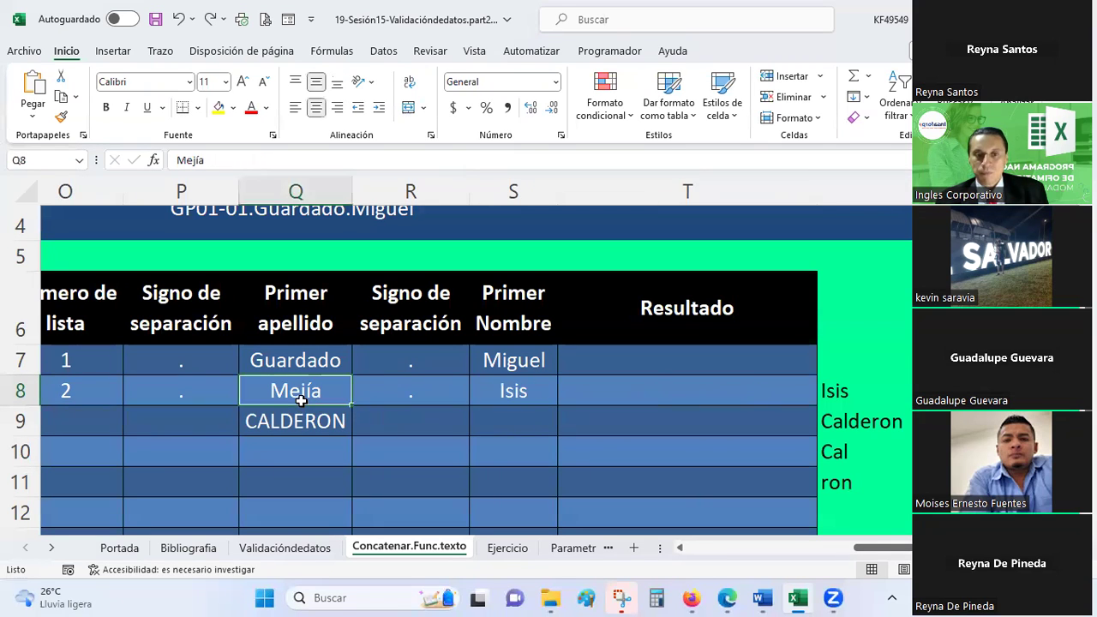
pyautogui.moveTo(899, 555); pyautogui.dragTo(815, 557)
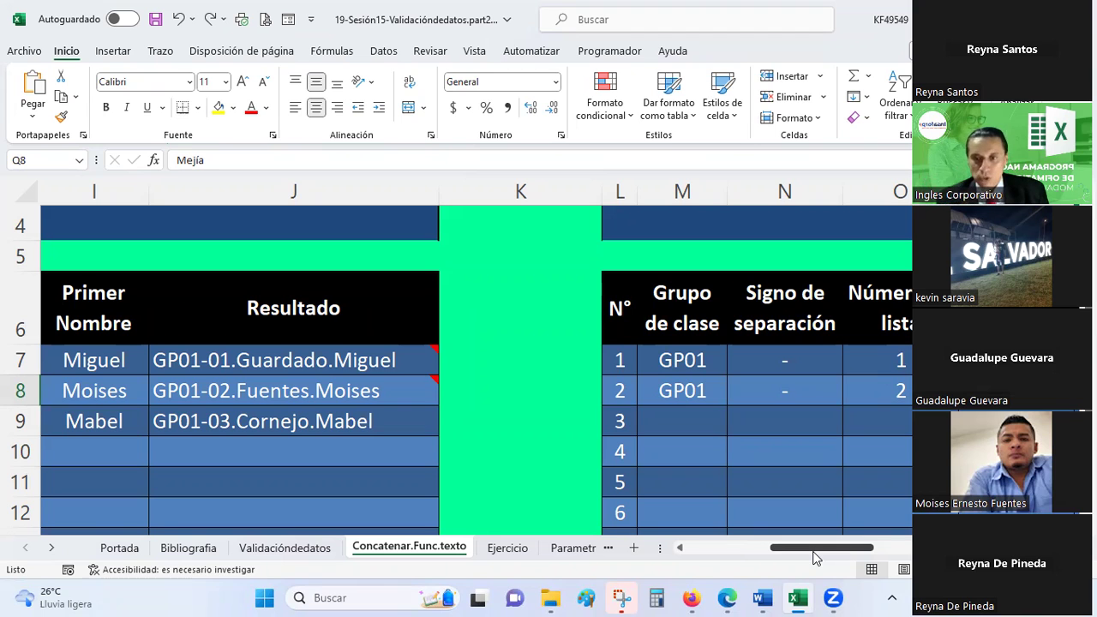
pyautogui.moveTo(814, 558); pyautogui.dragTo(891, 546)
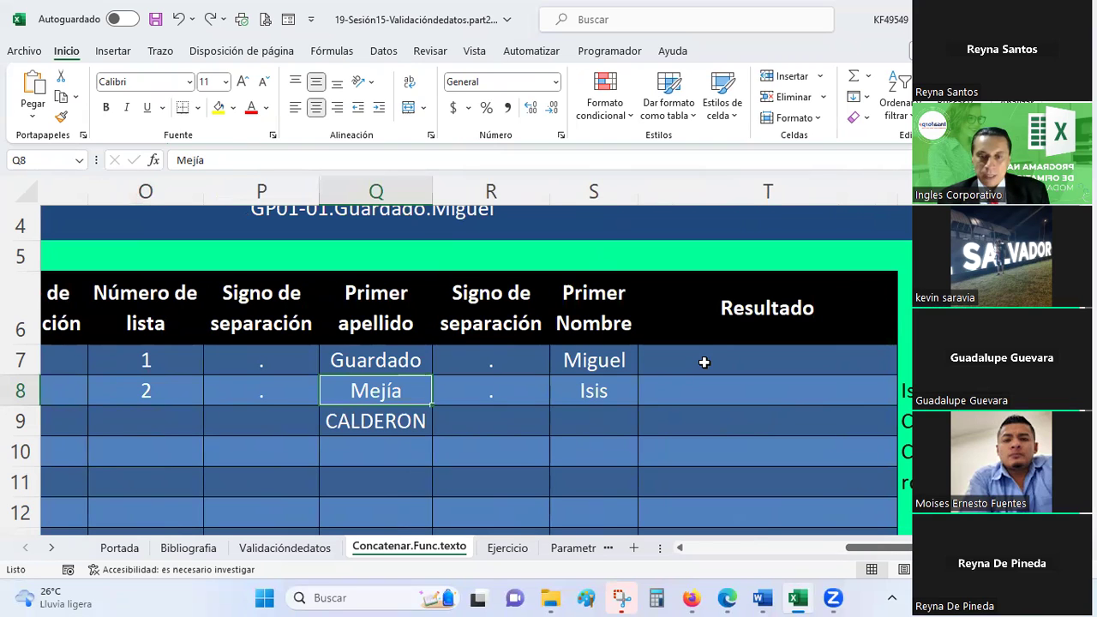
pyautogui.click(703, 362)
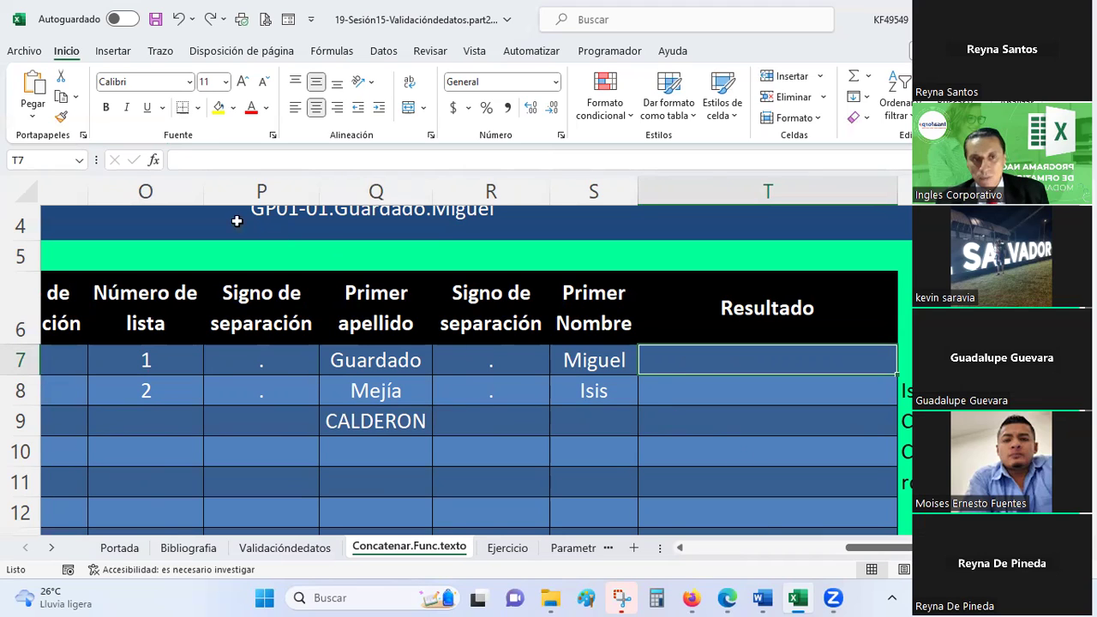
# Step: Insert the CONCATENAR function into T7, bringing up its Function Arguments dialog
pyautogui.click(155, 162)
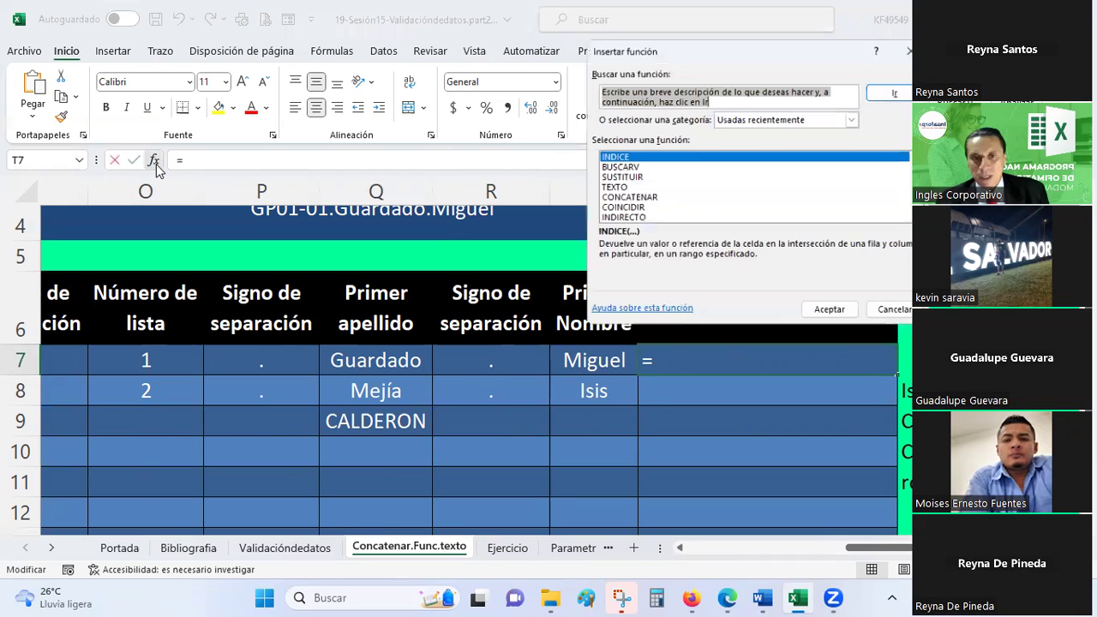
pyautogui.click(625, 197)
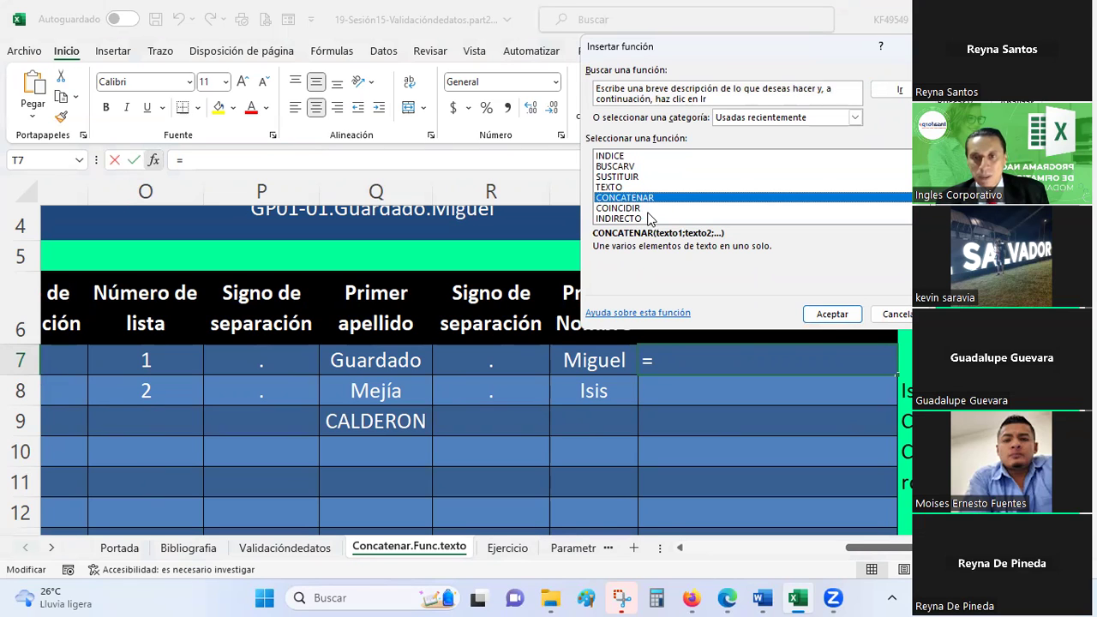
pyautogui.click(831, 315)
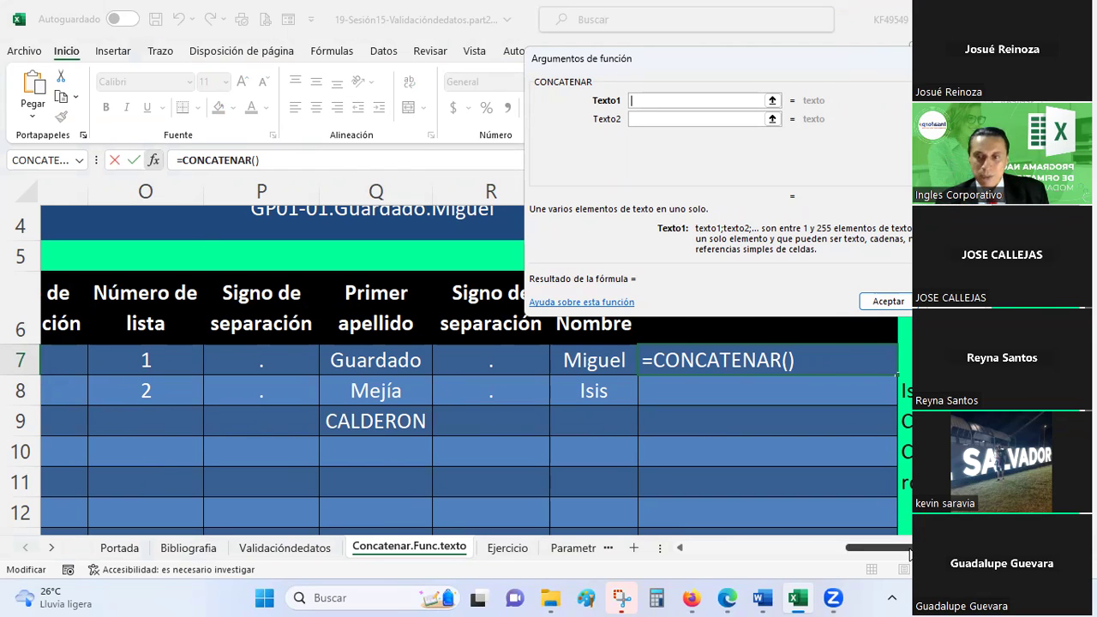
# Step: Move the arguments dialog aside and set Texto1 to cell M8 (GP01)
pyautogui.moveTo(910, 555); pyautogui.dragTo(841, 548)
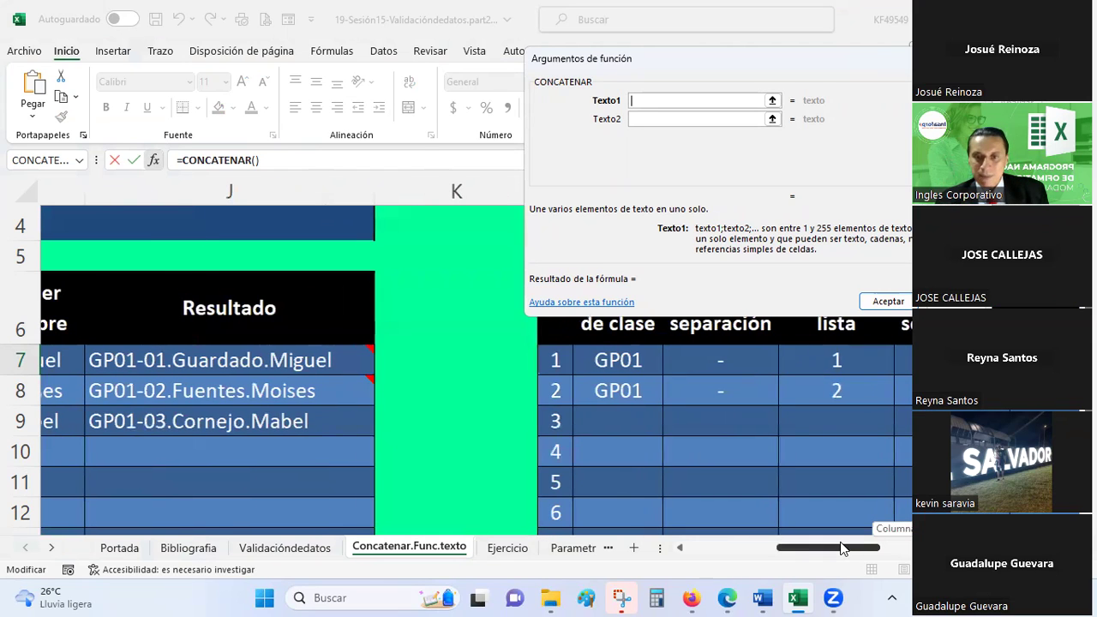
pyautogui.click(628, 360)
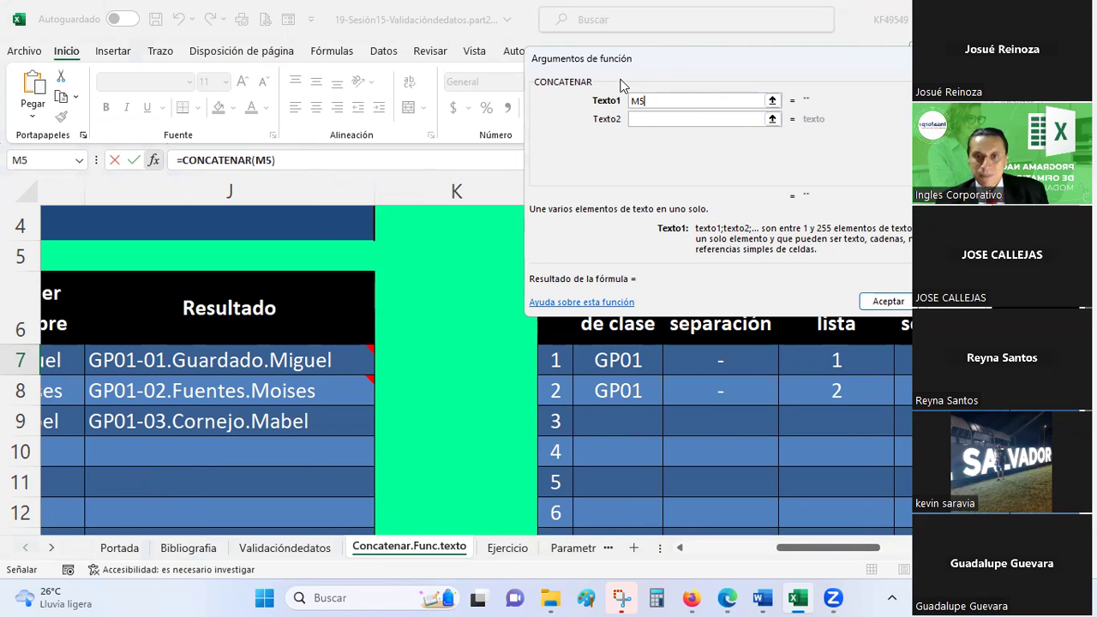
pyautogui.moveTo(621, 59); pyautogui.dragTo(194, 28)
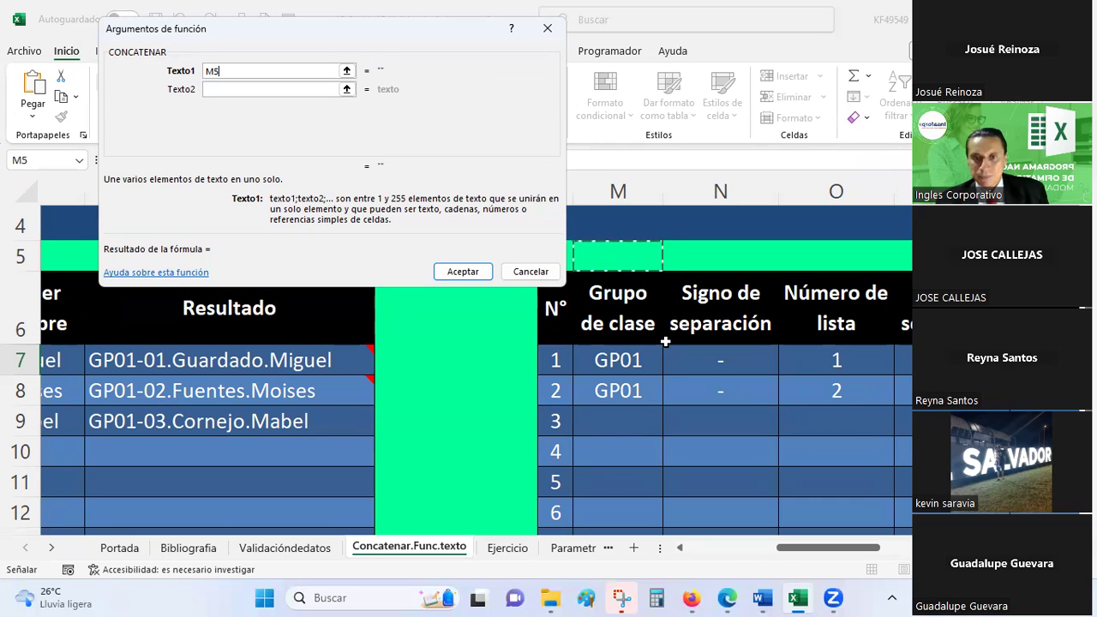
pyautogui.scroll(-1, 665, 342)
pyautogui.click(631, 297)
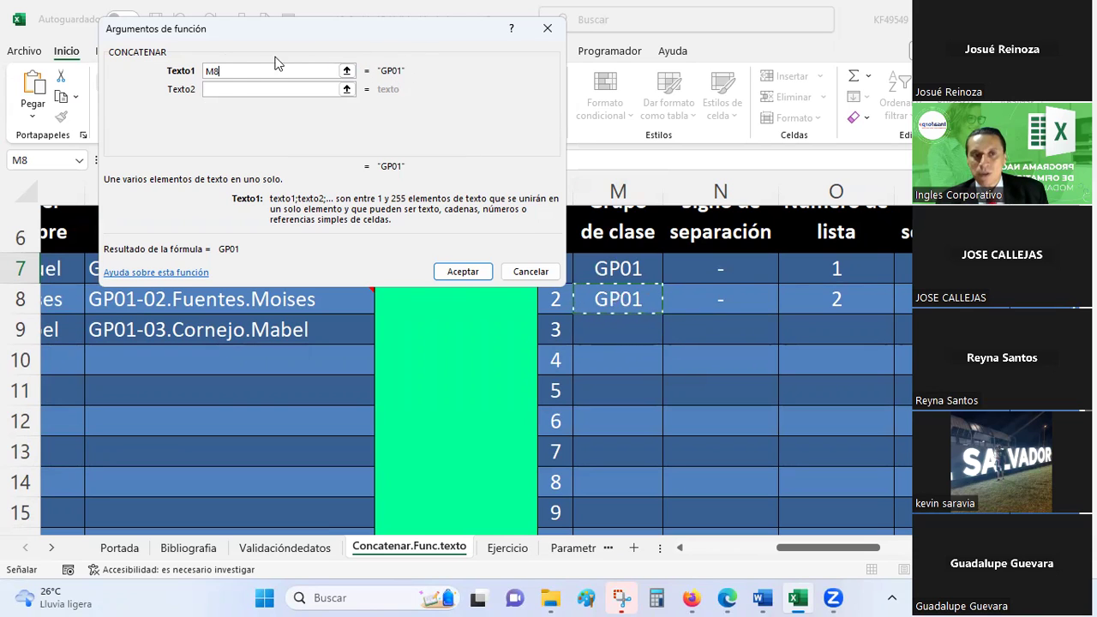
# Step: Add N8, O8 and P8 as Texto2–Texto4, then cancel the unfinished formula
pyautogui.click(227, 88)
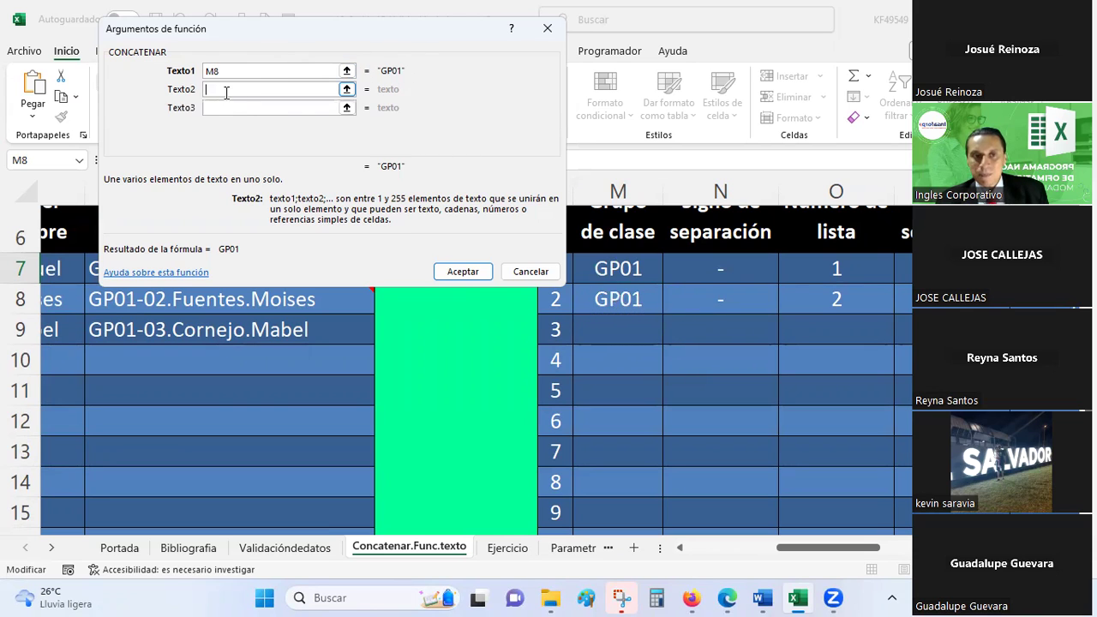
pyautogui.click(725, 298)
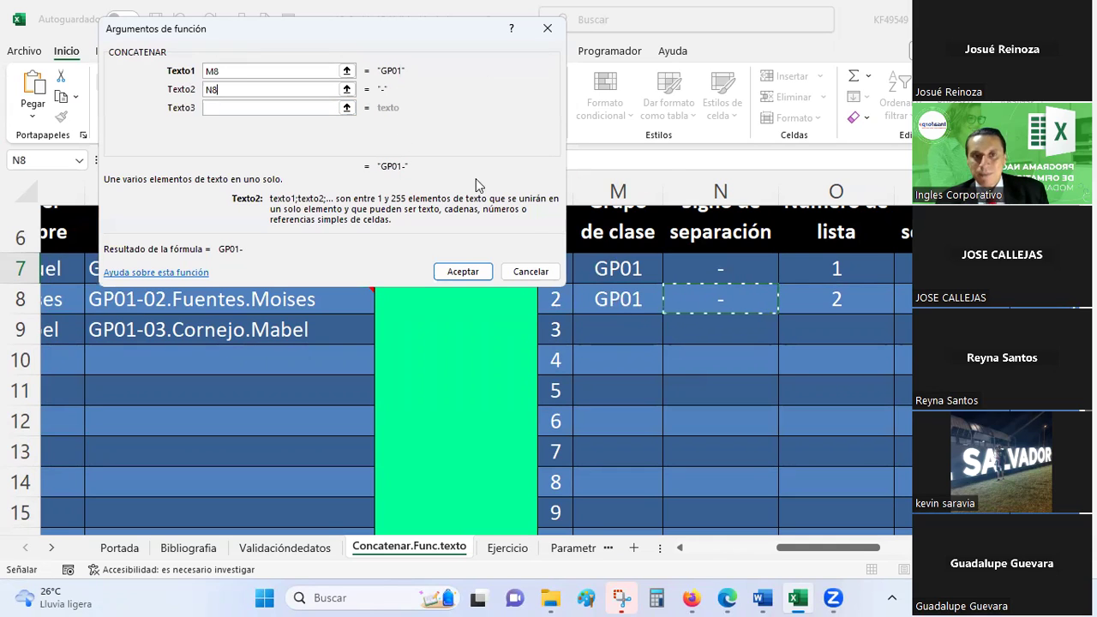
pyautogui.click(300, 107)
pyautogui.click(866, 302)
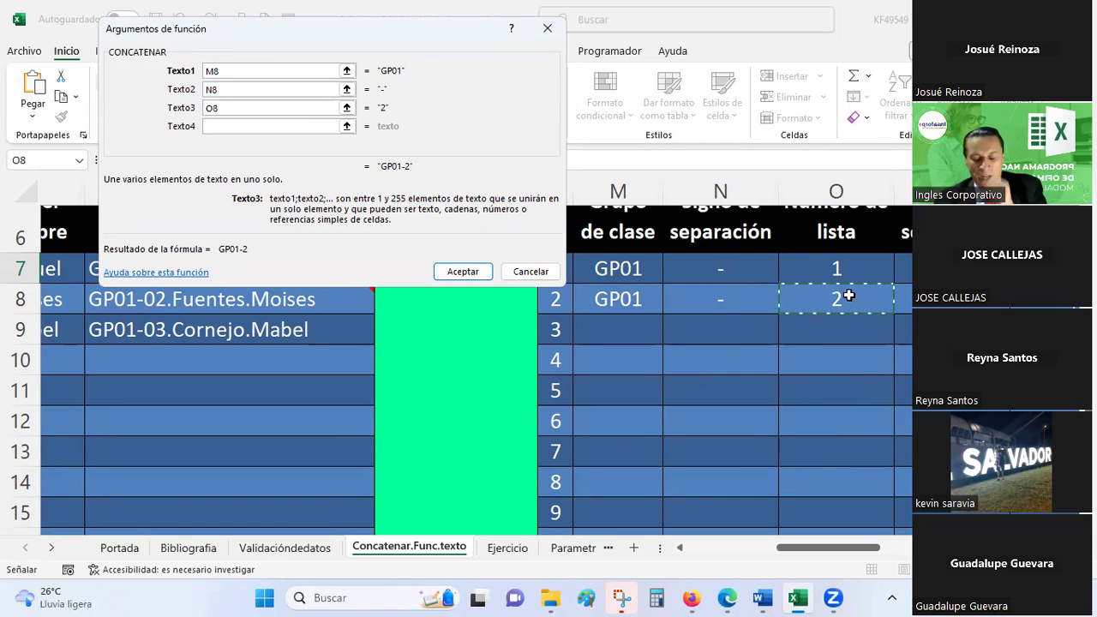
pyautogui.click(255, 127)
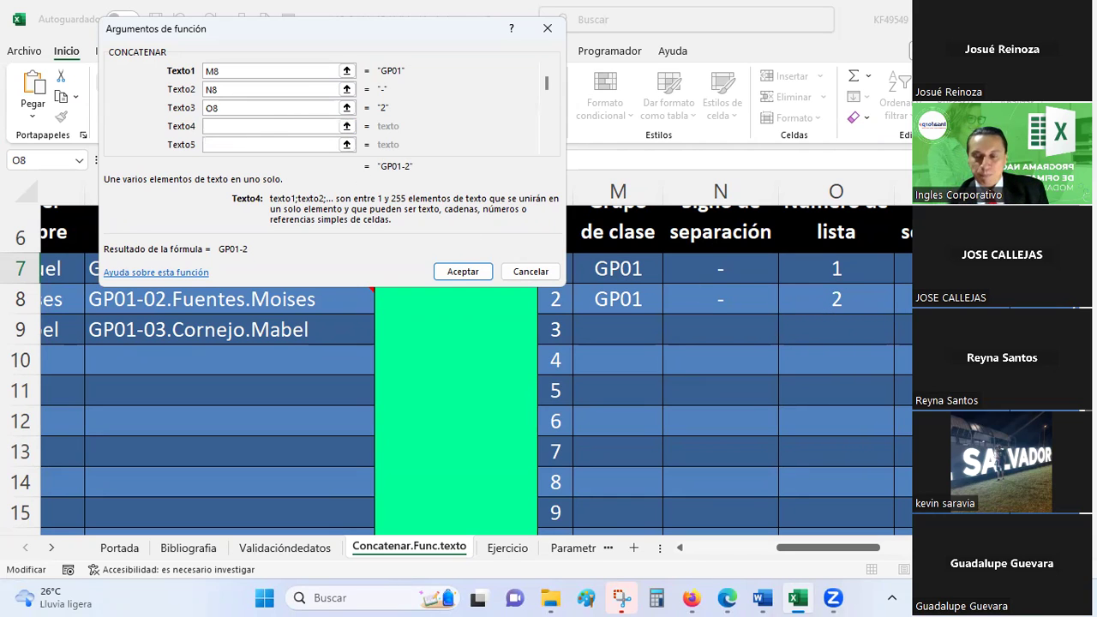
pyautogui.click(903, 299)
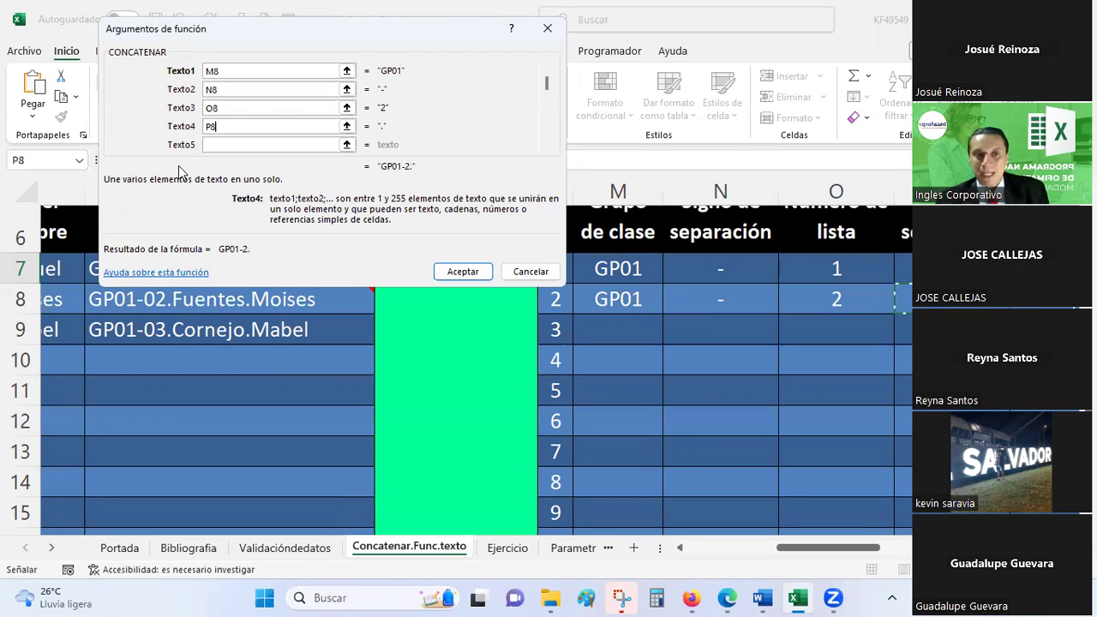
pyautogui.click(237, 146)
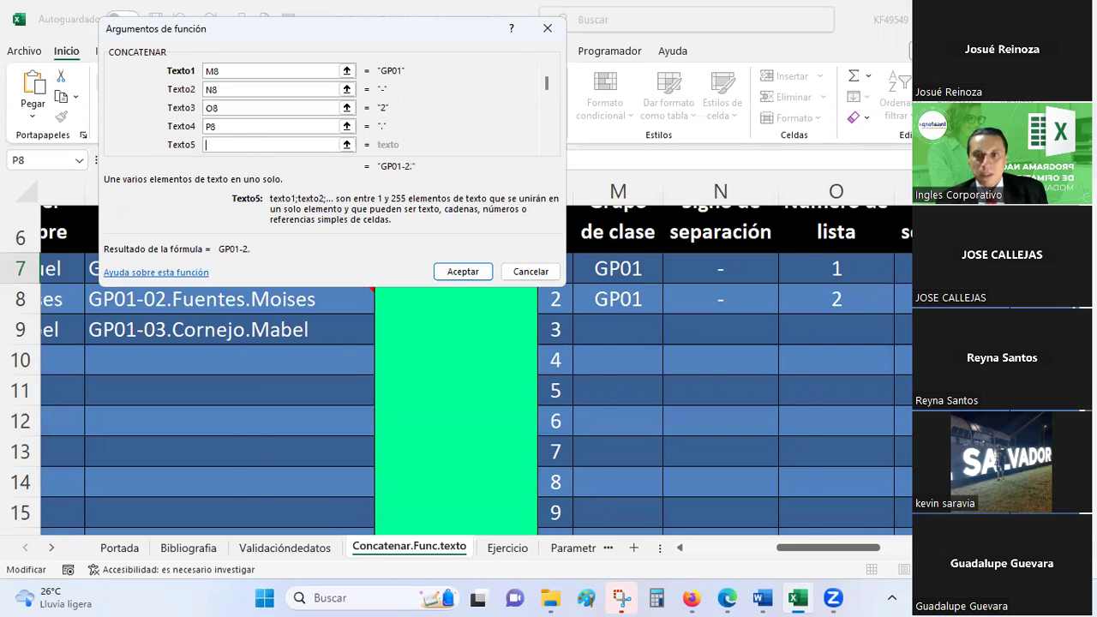
pyautogui.press('Escape')
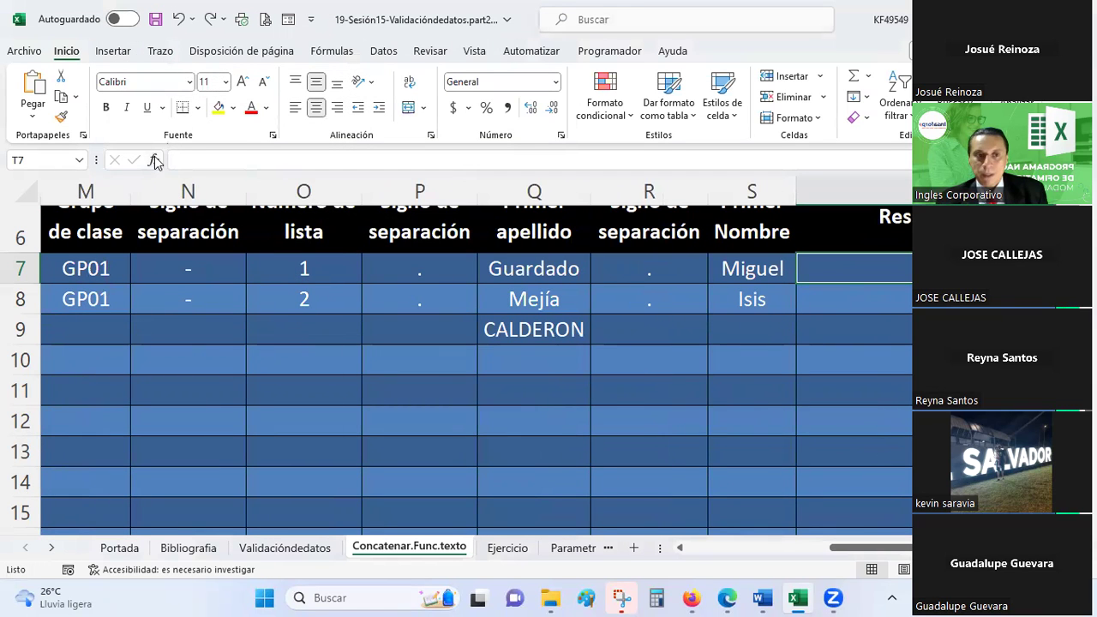
# Step: Start a new CONCATENAR formula in T7 with M7 (GP01) as Texto1
pyautogui.click(154, 163)
pyautogui.doubleClick(206, 135)
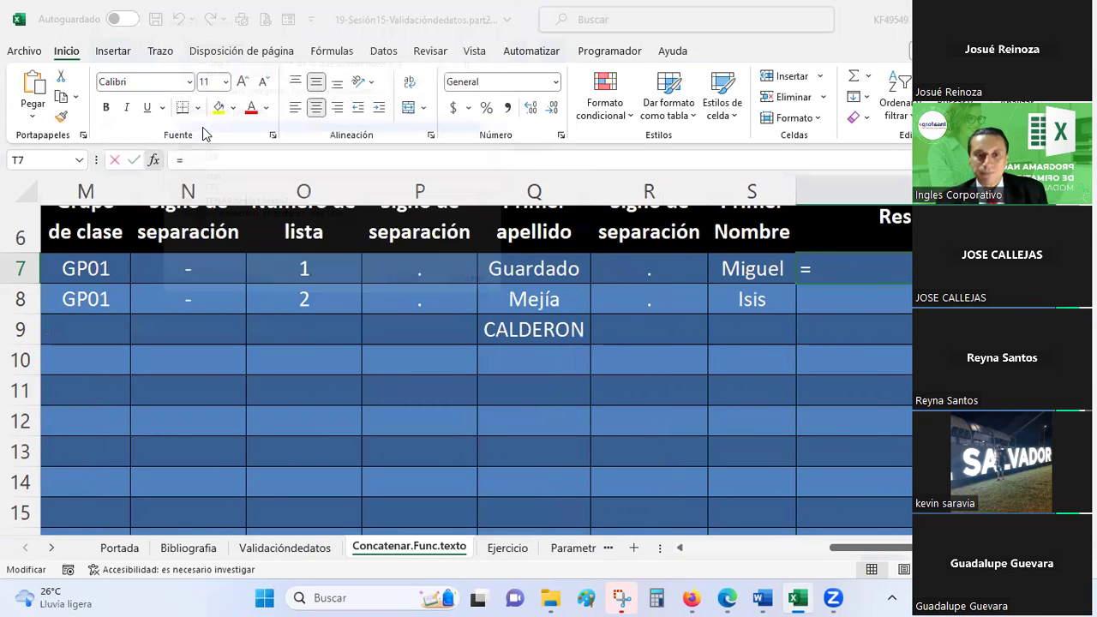
pyautogui.moveTo(870, 548); pyautogui.dragTo(817, 543)
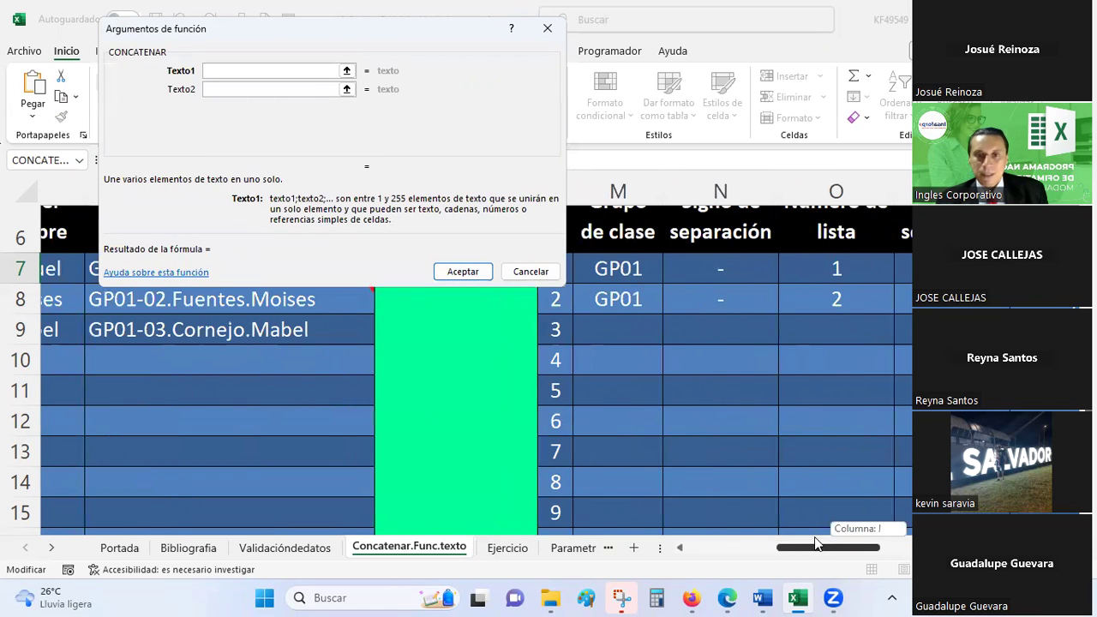
pyautogui.click(618, 235)
pyautogui.scroll(-1, 611, 271)
pyautogui.scroll(1, 609, 270)
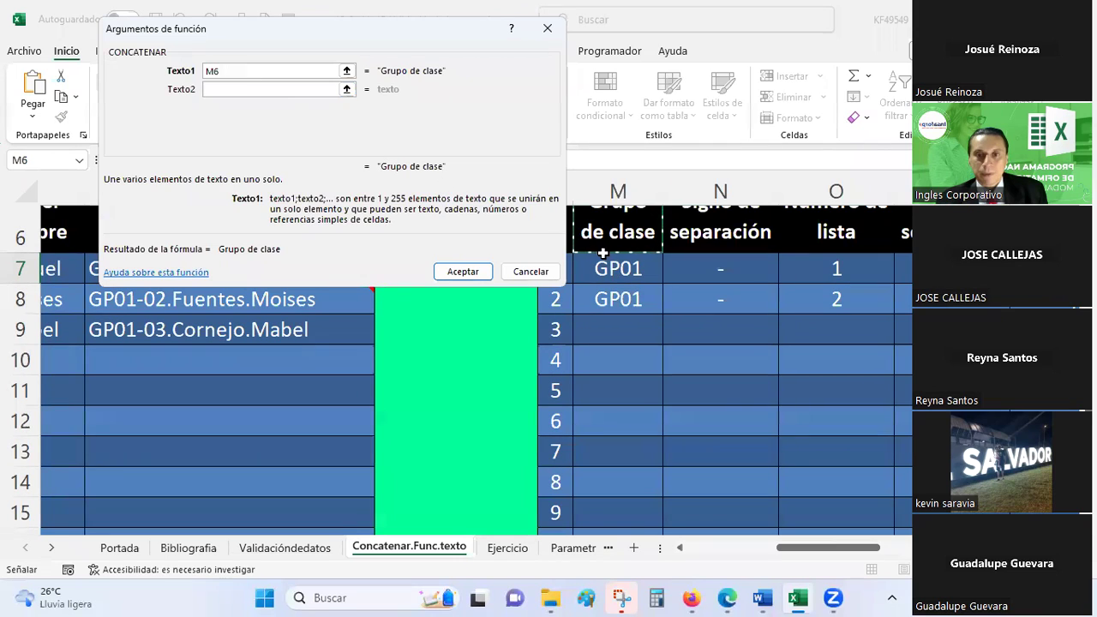
pyautogui.click(609, 272)
# Step: Add N7, O7 and P7 as the second, third and fourth text pieces
pyautogui.click(206, 89)
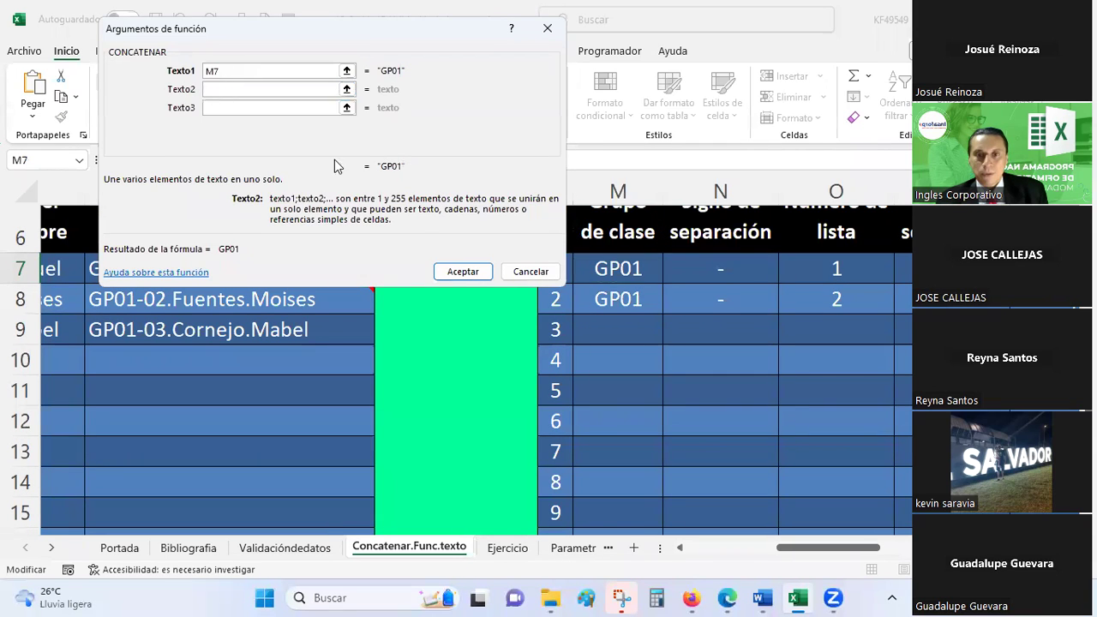
pyautogui.click(721, 273)
pyautogui.click(255, 107)
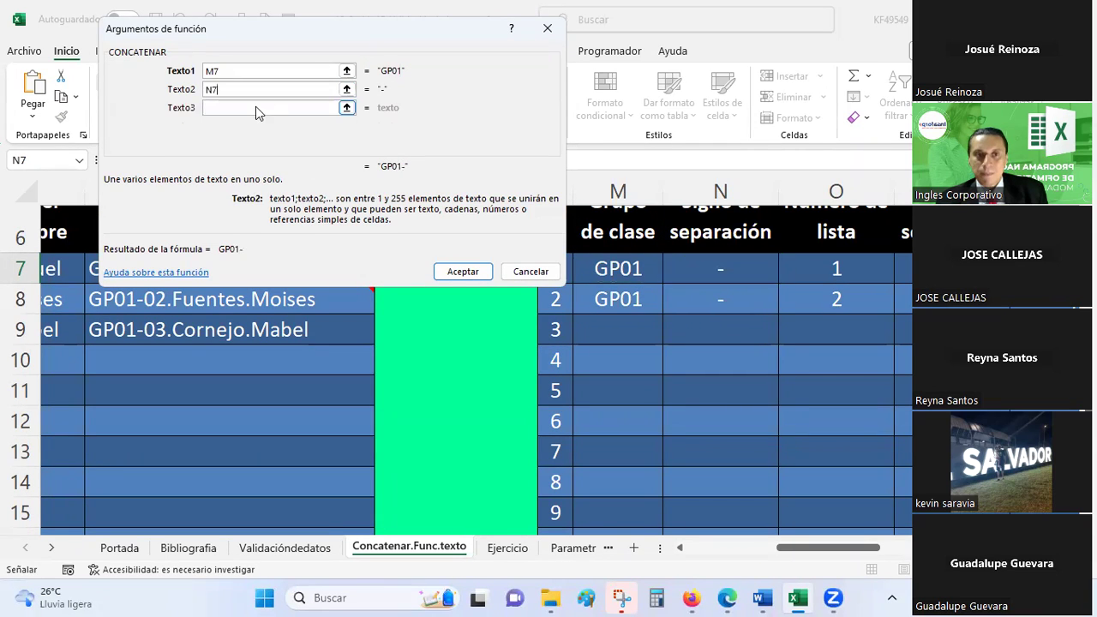
pyautogui.click(838, 270)
pyautogui.click(284, 126)
pyautogui.click(902, 268)
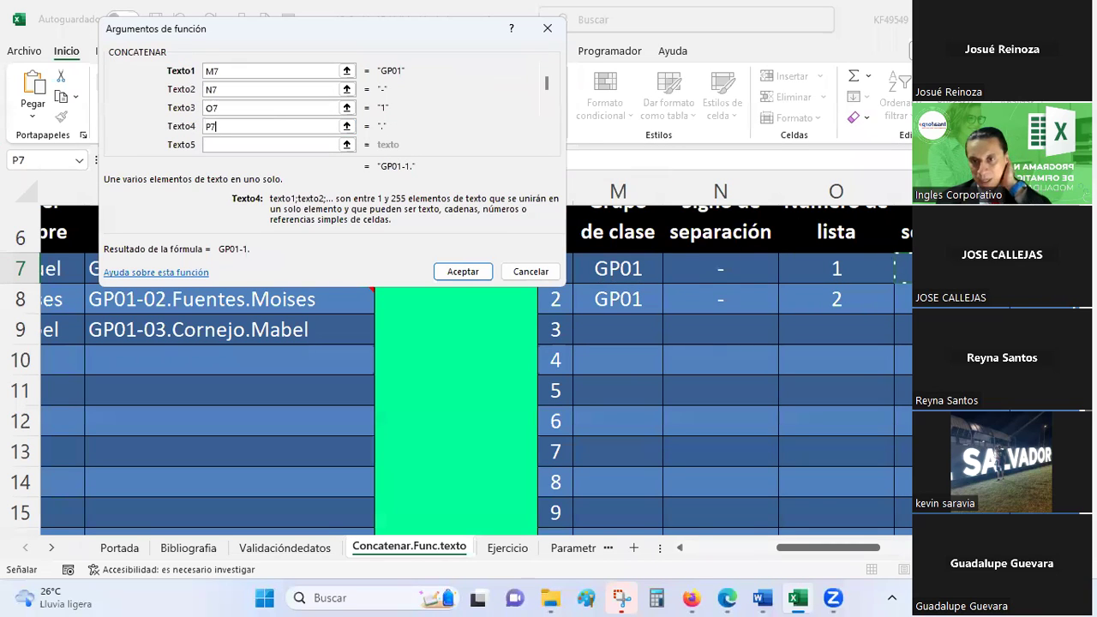
pyautogui.moveTo(864, 548); pyautogui.dragTo(894, 548)
pyautogui.click(255, 143)
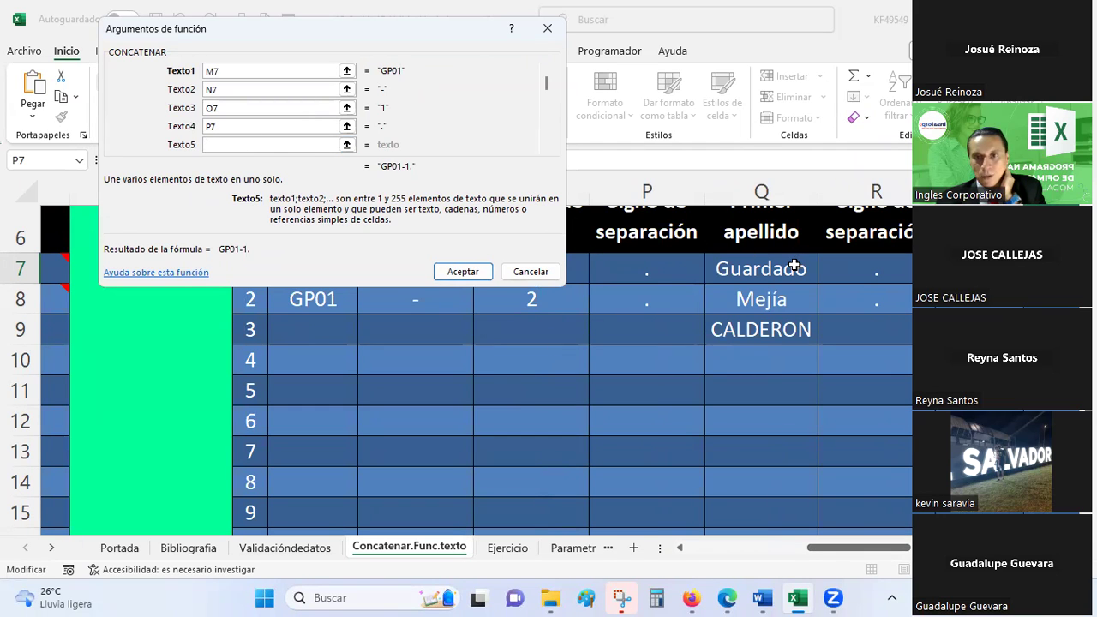
# Step: Add the surname as Texto5, correcting the reference from Q6 to Q7
pyautogui.click(795, 250)
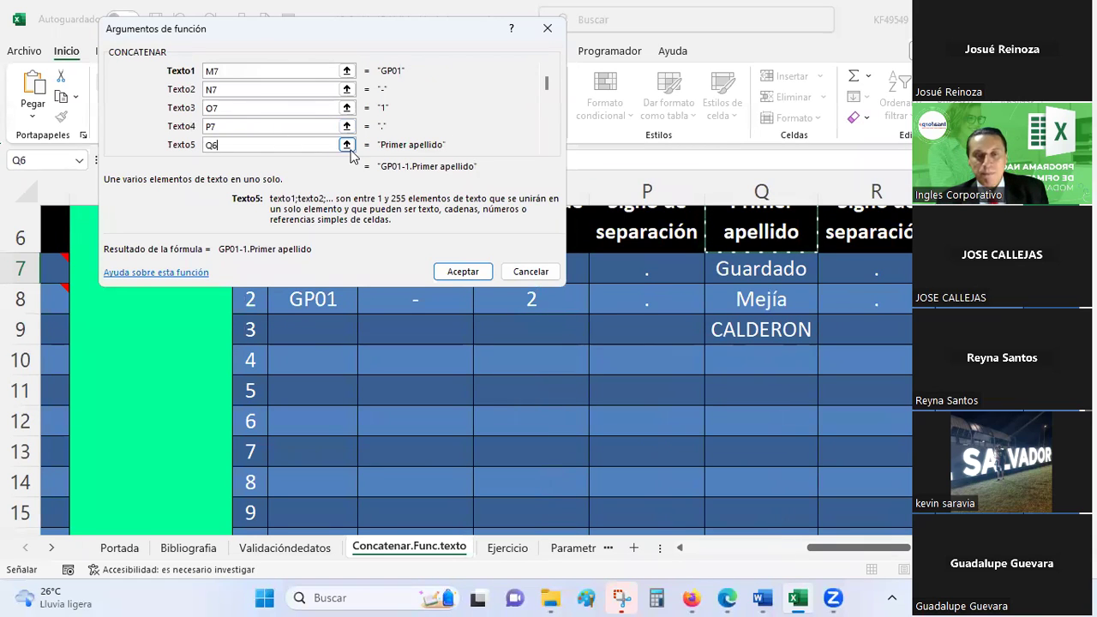
pyautogui.click(546, 146)
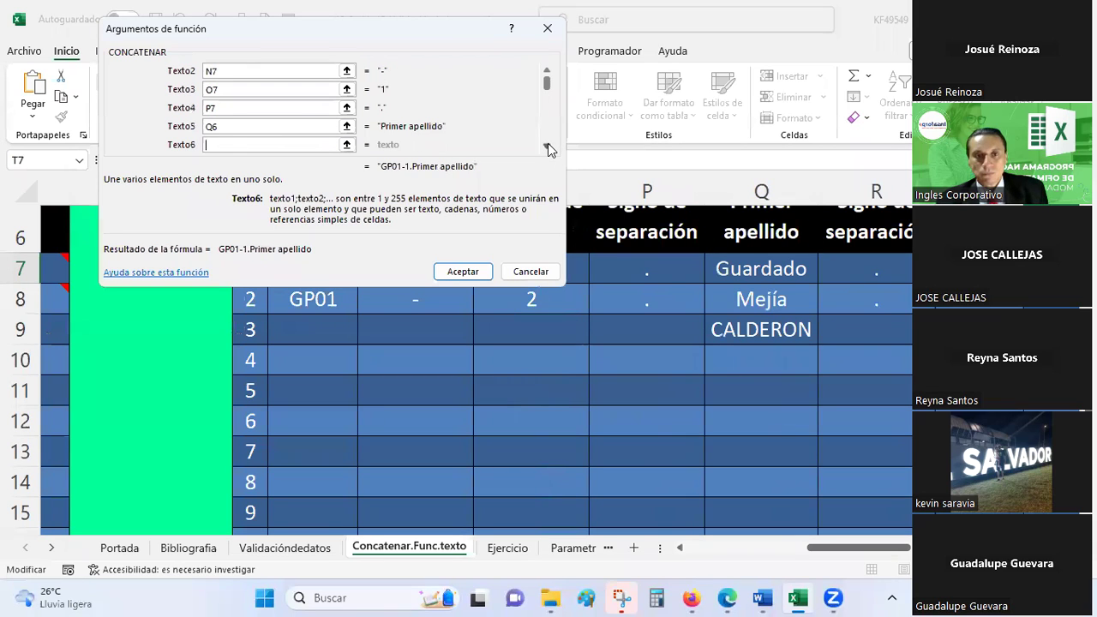
pyautogui.click(245, 126)
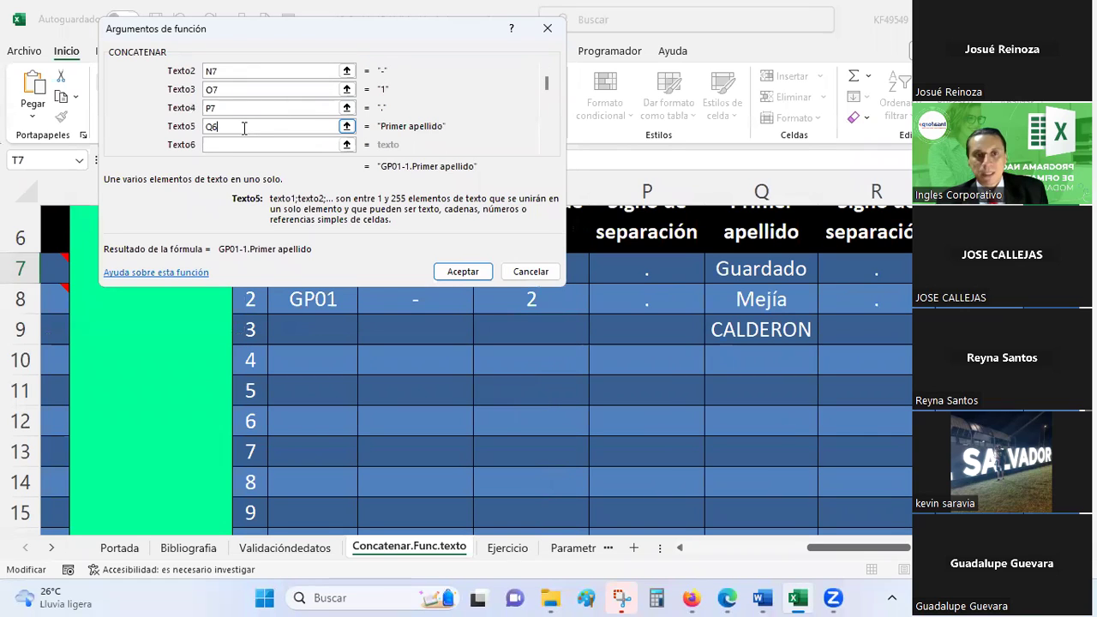
pyautogui.press('BackSpace')
pyautogui.write('7')
pyautogui.press('Tab')
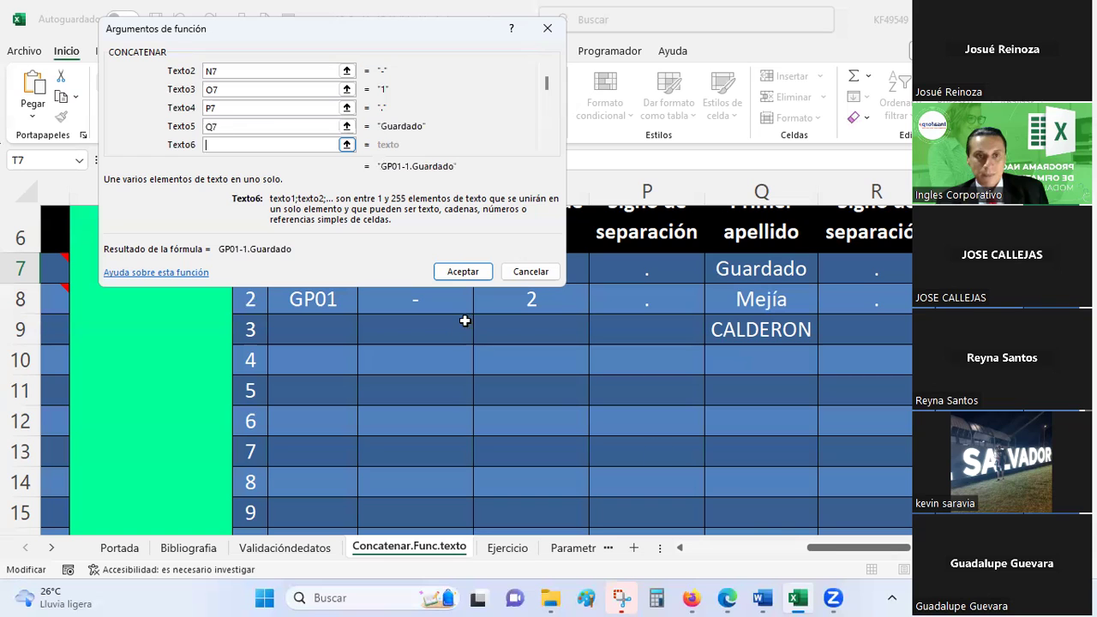
# Step: Add R7 and S7 as the last pieces and confirm, giving GP01-1.Guardado.Miguel
pyautogui.moveTo(832, 546)
pyautogui.mouseDown()
pyautogui.moveTo(861, 544)
pyautogui.moveTo(848, 547)
pyautogui.mouseUp()
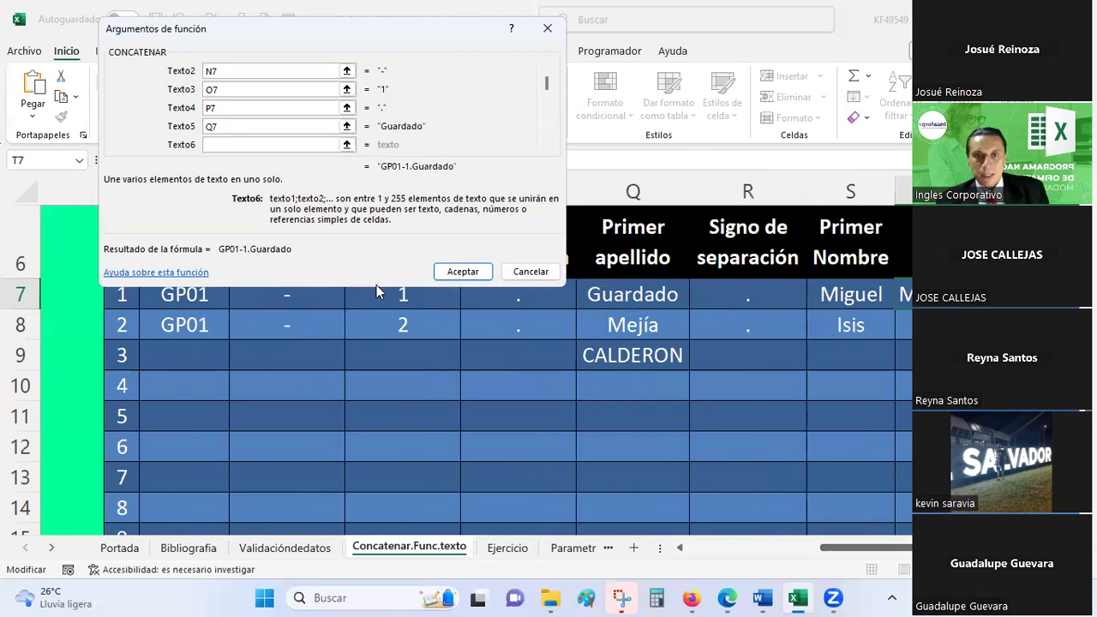
pyautogui.click(747, 292)
pyautogui.click(857, 297)
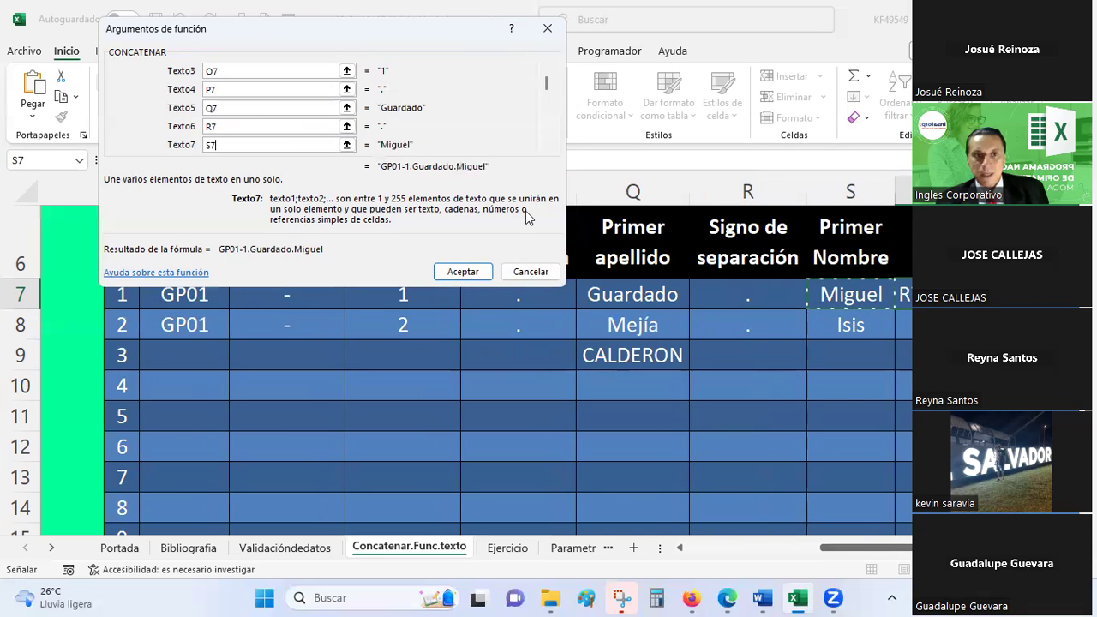
pyautogui.scroll(1, 257, 127)
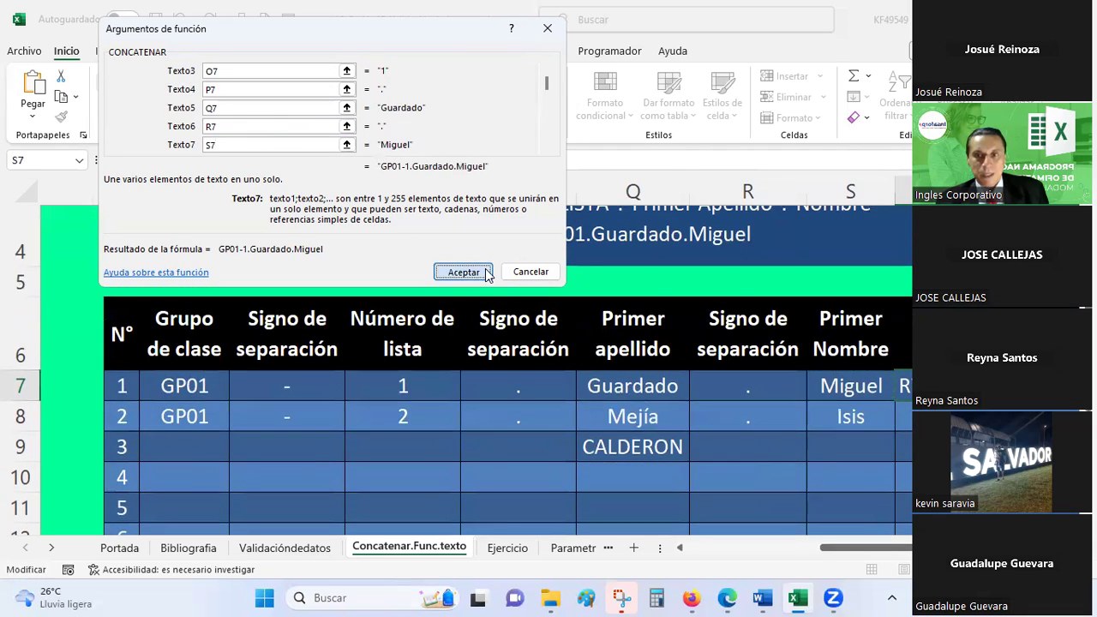
pyautogui.click(462, 271)
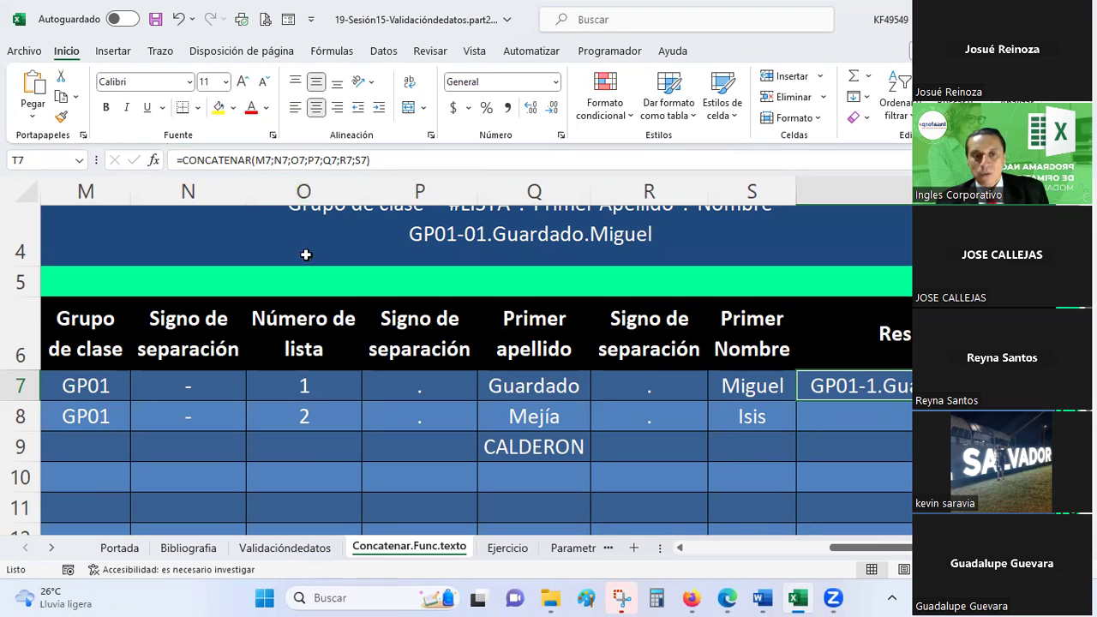
# Step: Edit T7 to =CONCATENAR(M7;N7;"0";O7;P7;Q7;R7;S7) so the result reads GP01-01
pyautogui.click(300, 163)
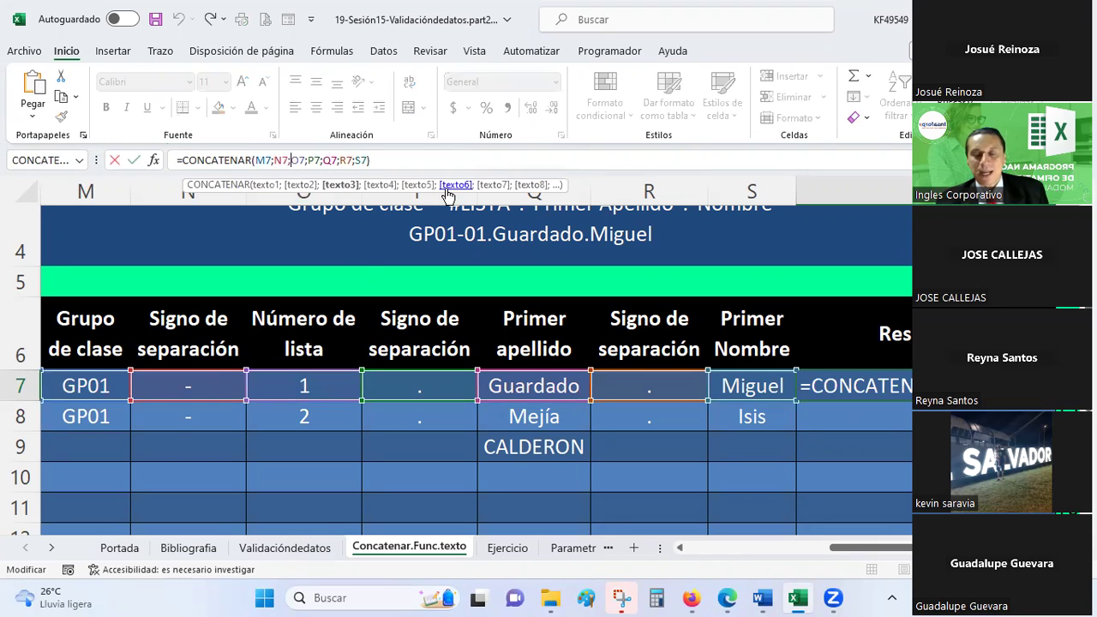
pyautogui.write('"')
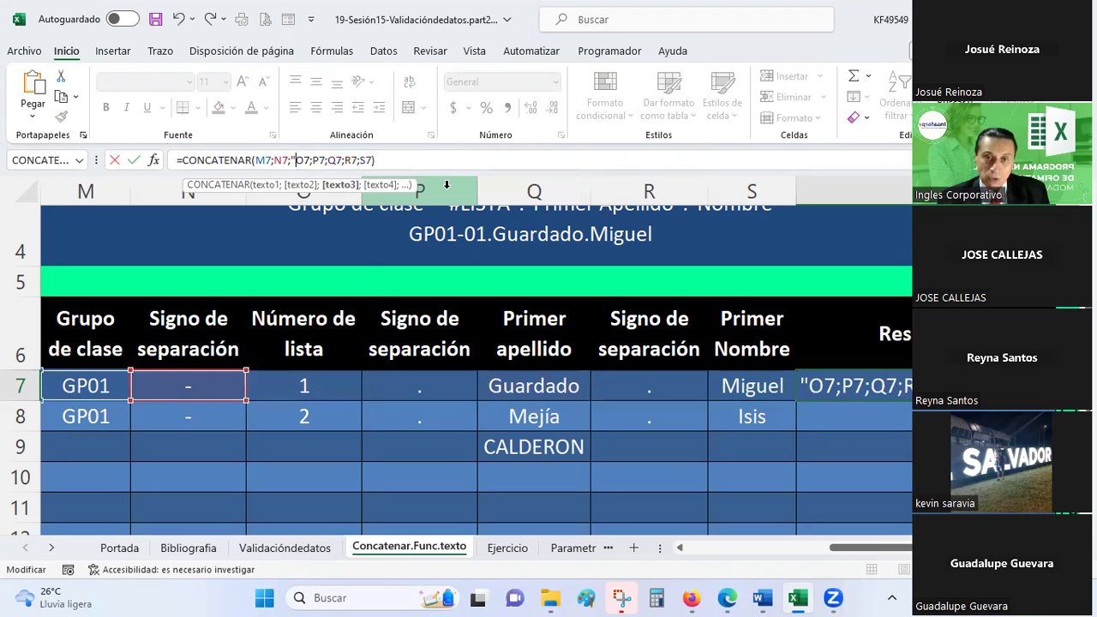
pyautogui.write('0"')
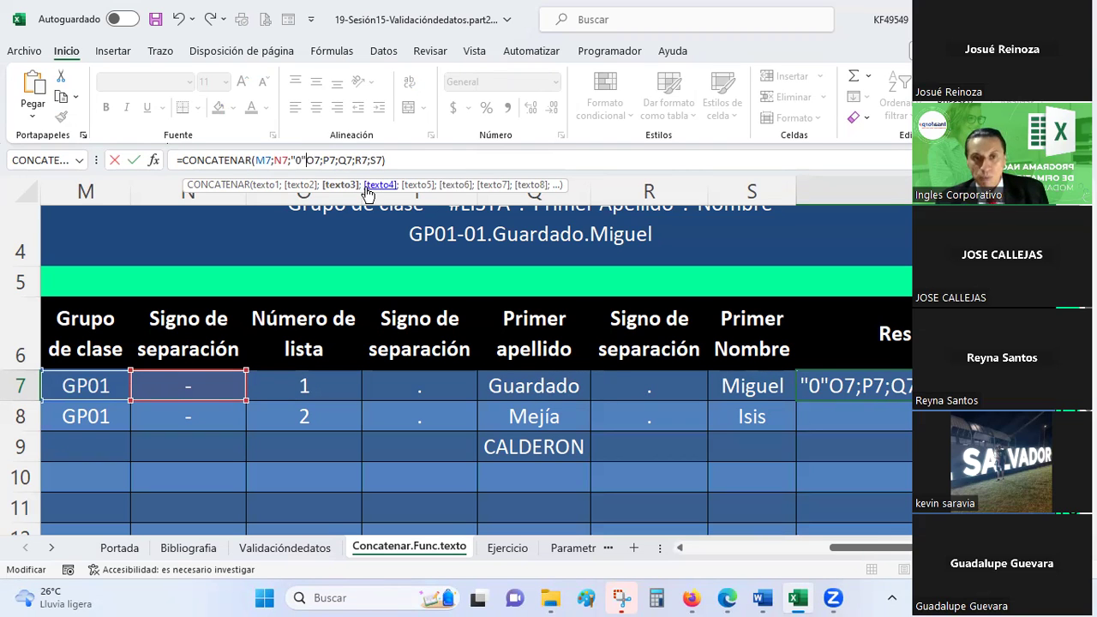
pyautogui.write(';')
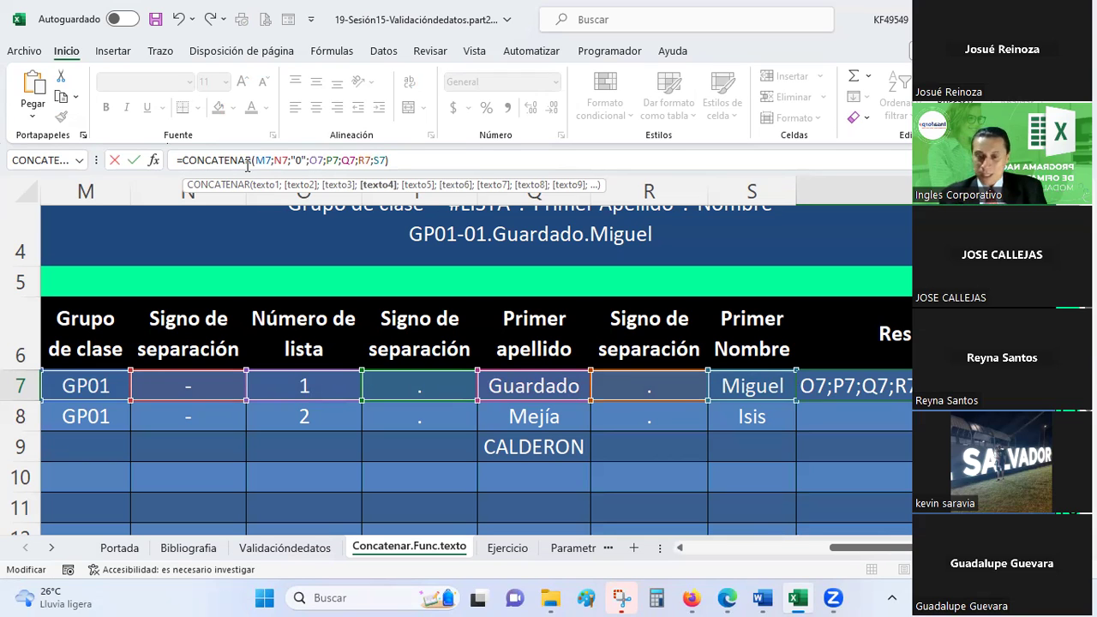
pyautogui.press('Return')
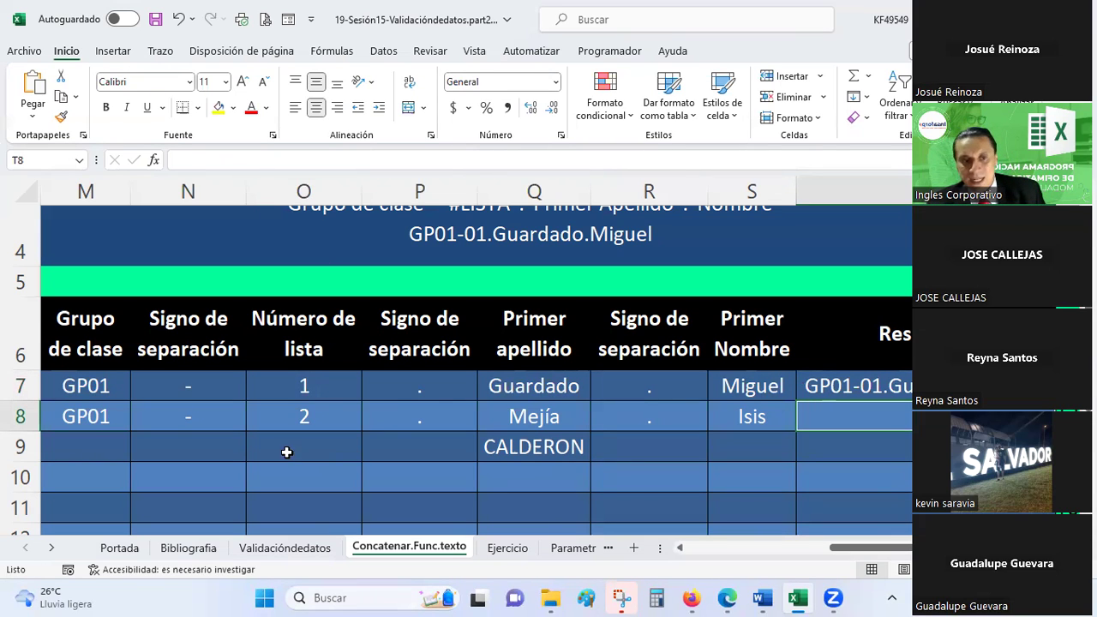
# Step: Copy row 8's entries M8:S8 into rows 9 and 10
pyautogui.moveTo(89, 419)
pyautogui.mouseDown()
pyautogui.moveTo(702, 428)
pyautogui.moveTo(747, 413)
pyautogui.mouseUp()
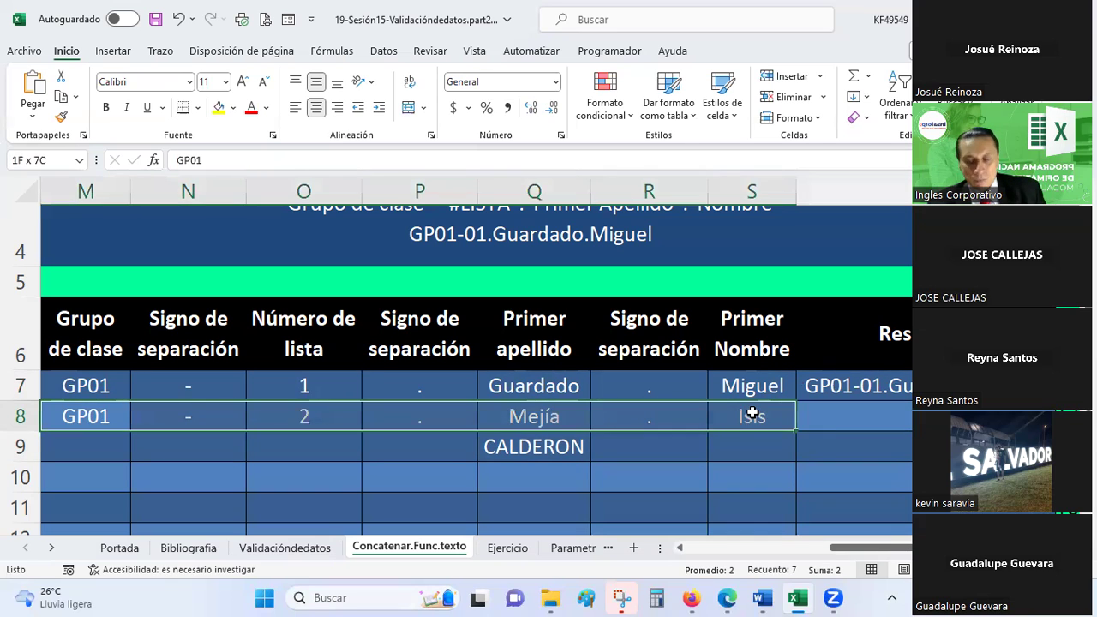
pyautogui.hotkey('ctrl', 'c')
pyautogui.click(54, 445)
pyautogui.moveTo(643, 505); pyautogui.dragTo(715, 468)
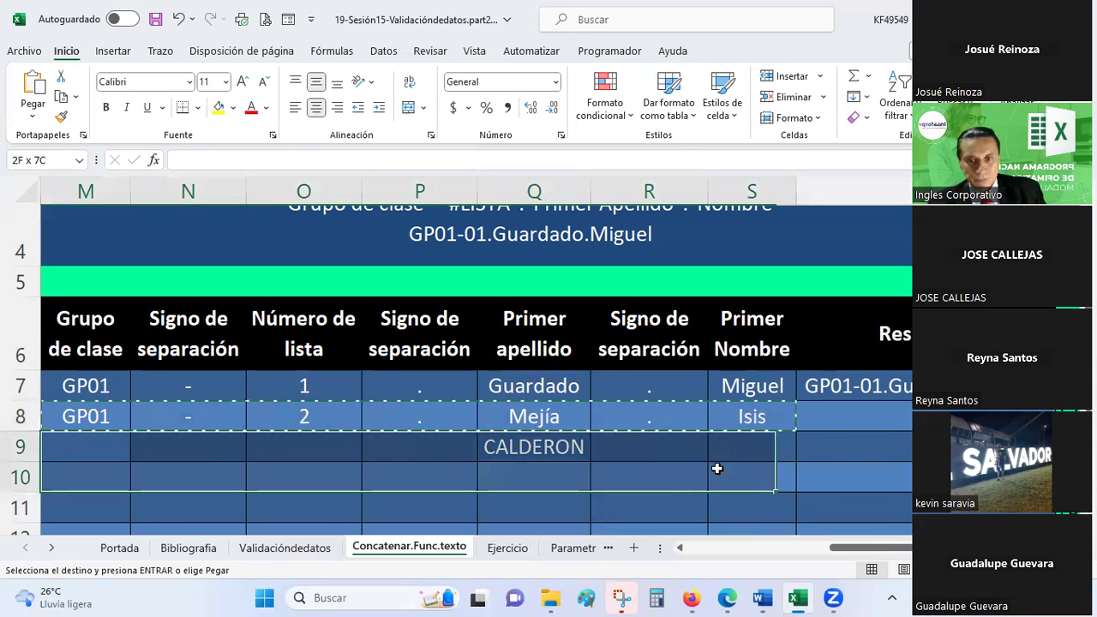
pyautogui.hotkey('ctrl', 'v')
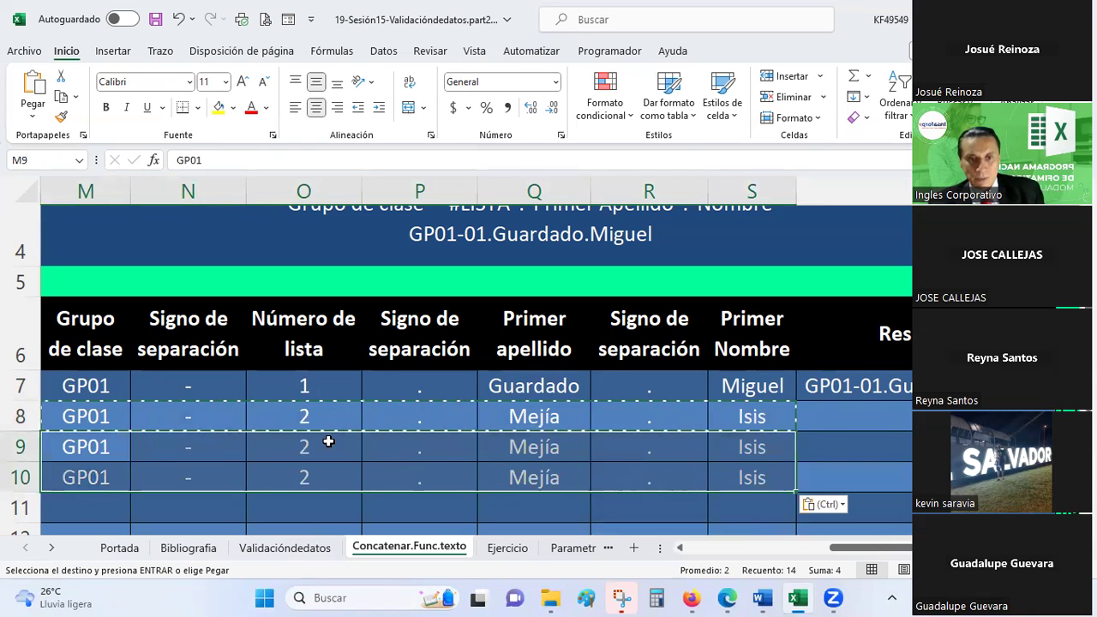
# Step: Set the list numbers in O9 and O10 to 3 and 4
pyautogui.click(330, 439)
pyautogui.write('3')
pyautogui.press('Return')
pyautogui.write('4')
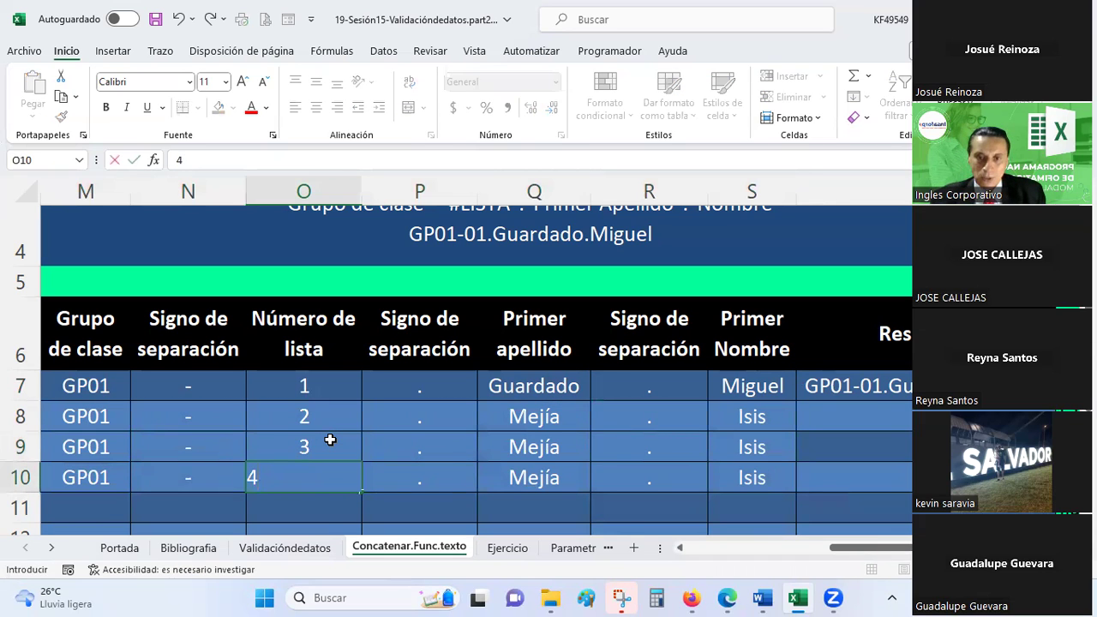
pyautogui.press('Up')
# Step: Type new surnames in Q9–Q10 and first names in S9–S10
pyautogui.press('Right')
pyautogui.press('Right')
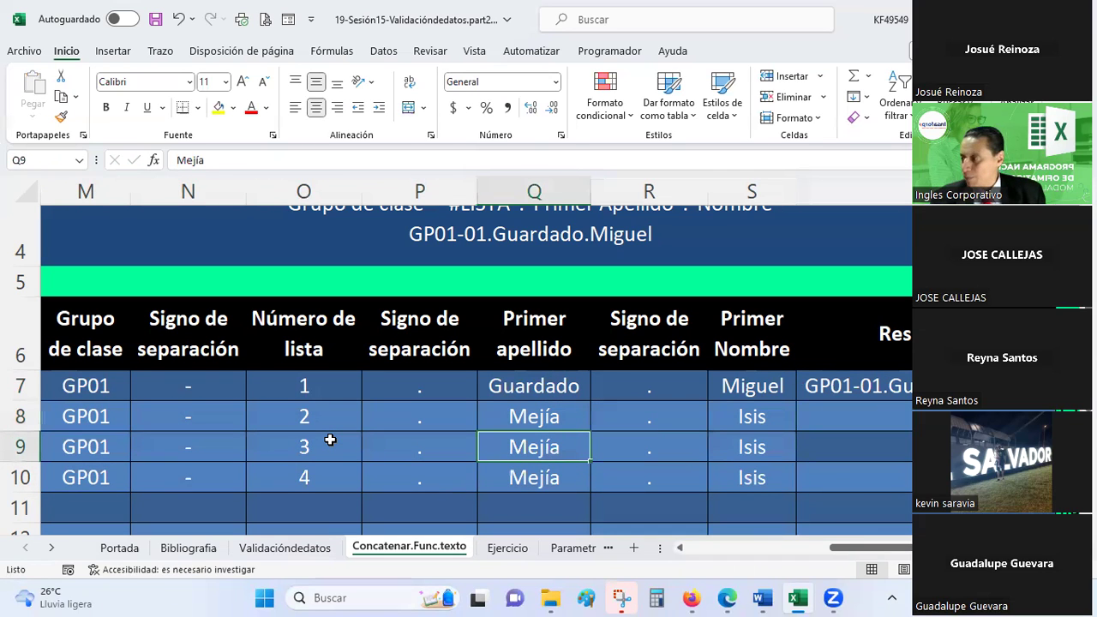
pyautogui.write('De')
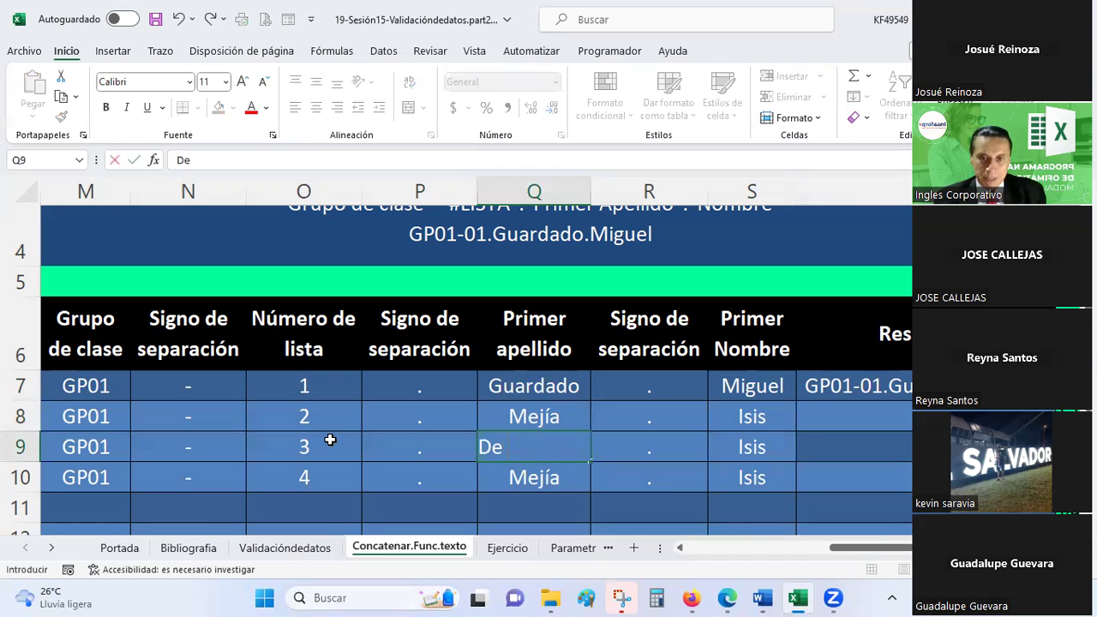
pyautogui.write(' Pineda')
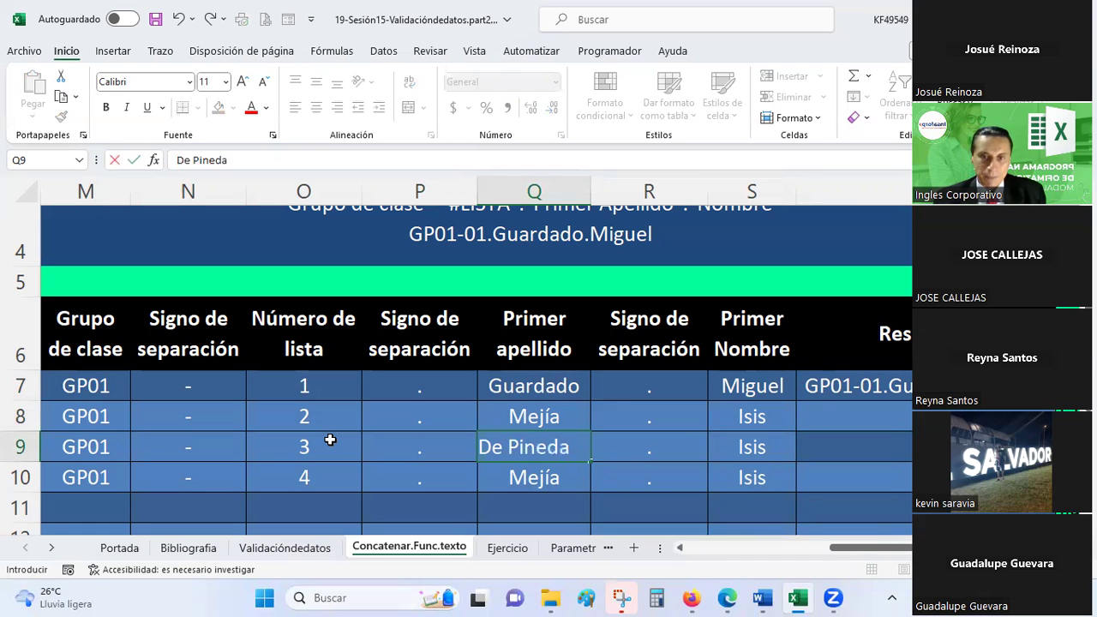
pyautogui.press('Tab')
pyautogui.press('Tab')
pyautogui.write('Reyna')
pyautogui.press('Return')
pyautogui.press('Left')
pyautogui.press('Left')
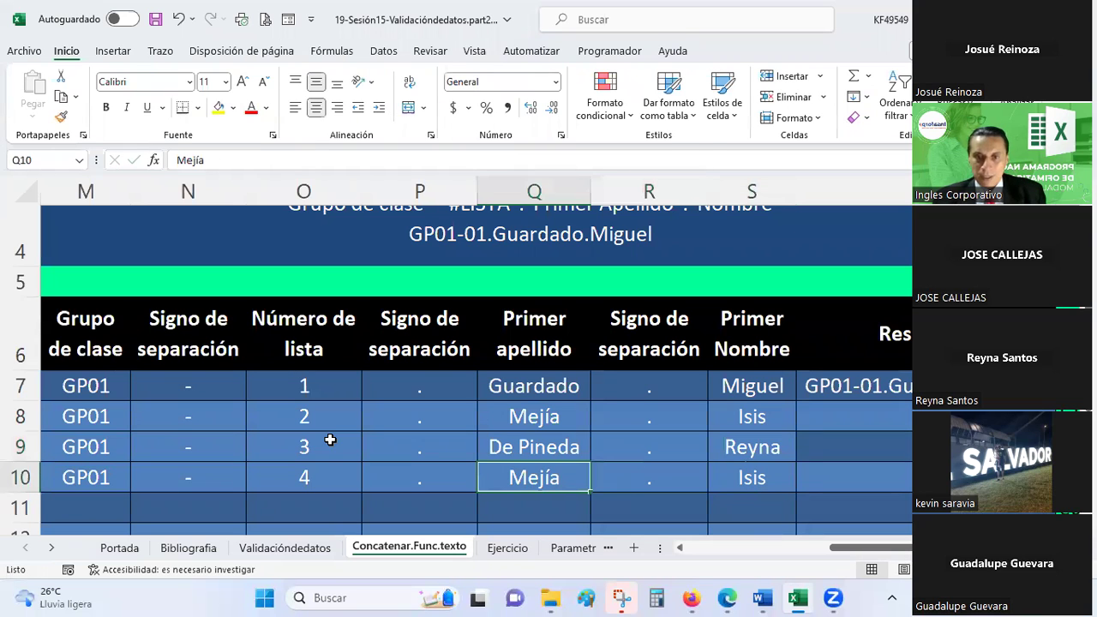
pyautogui.write('Amaya')
pyautogui.press('Tab')
pyautogui.press('Tab')
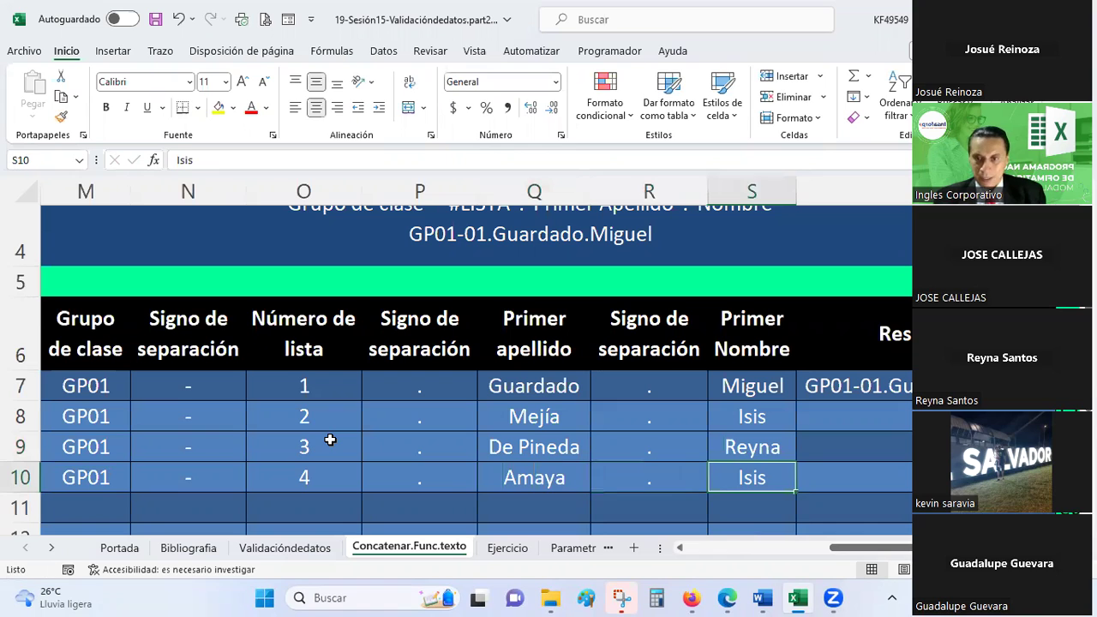
pyautogui.write('Leslie')
pyautogui.press('Return')
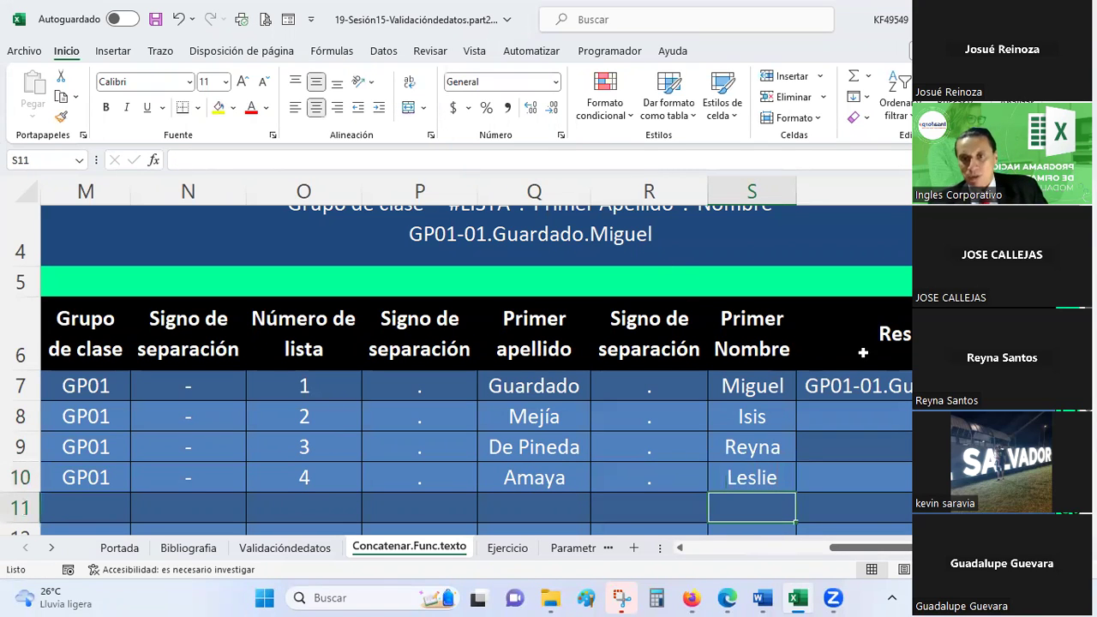
# Step: Copy T7's CONCATENAR formula into T8:T10 and left-align those results
pyautogui.click(861, 390)
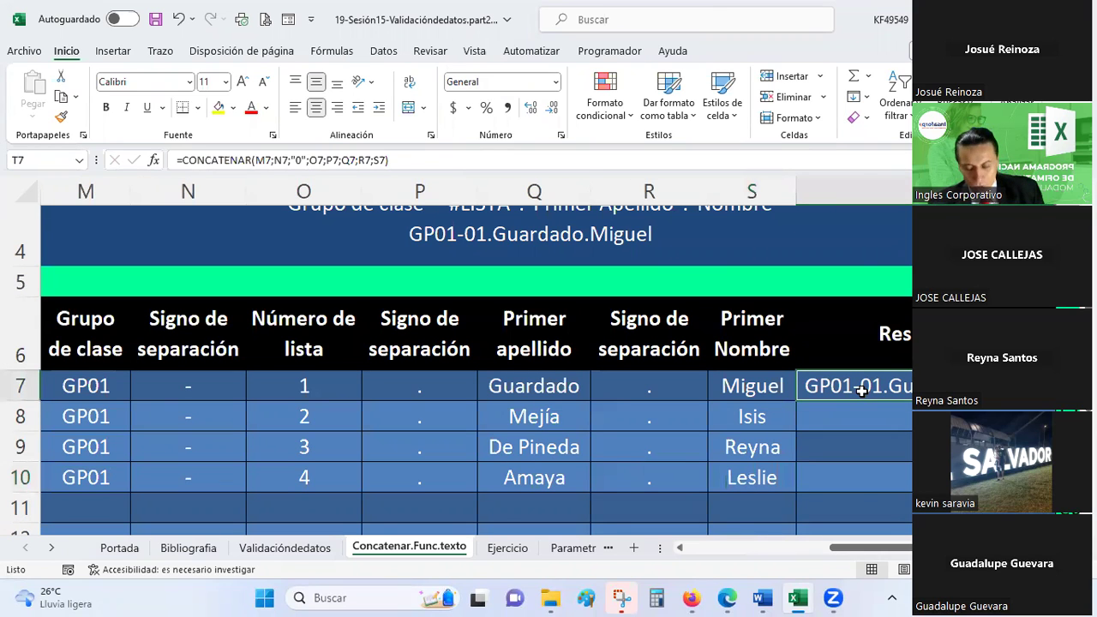
pyautogui.hotkey('ctrl', 'c')
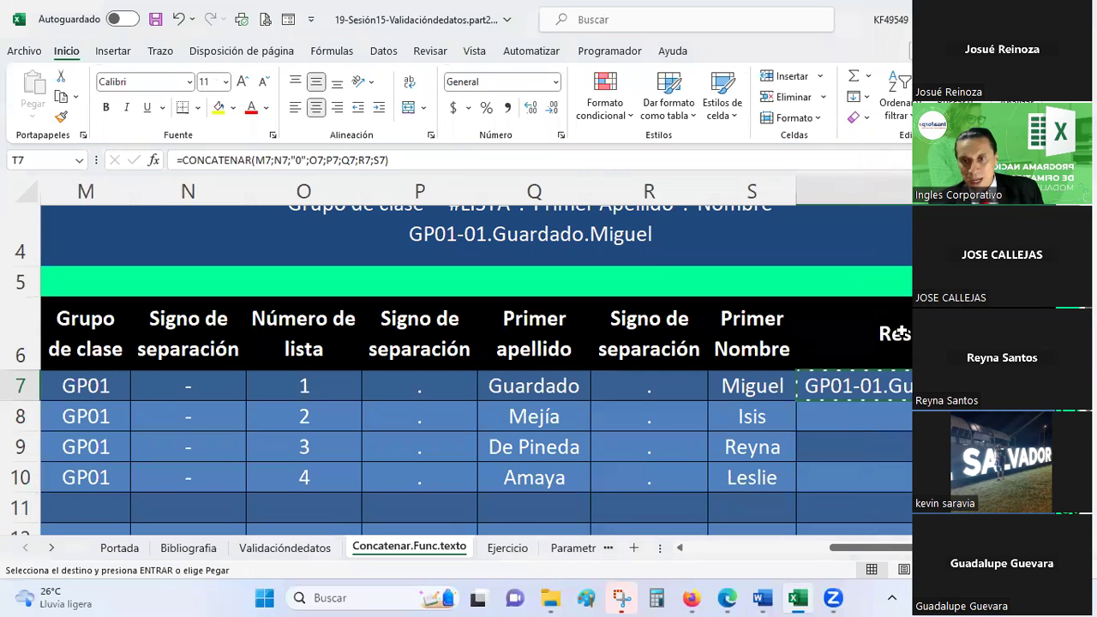
pyautogui.moveTo(862, 420); pyautogui.dragTo(862, 475)
pyautogui.rightClick(862, 475)
pyautogui.click(895, 184)
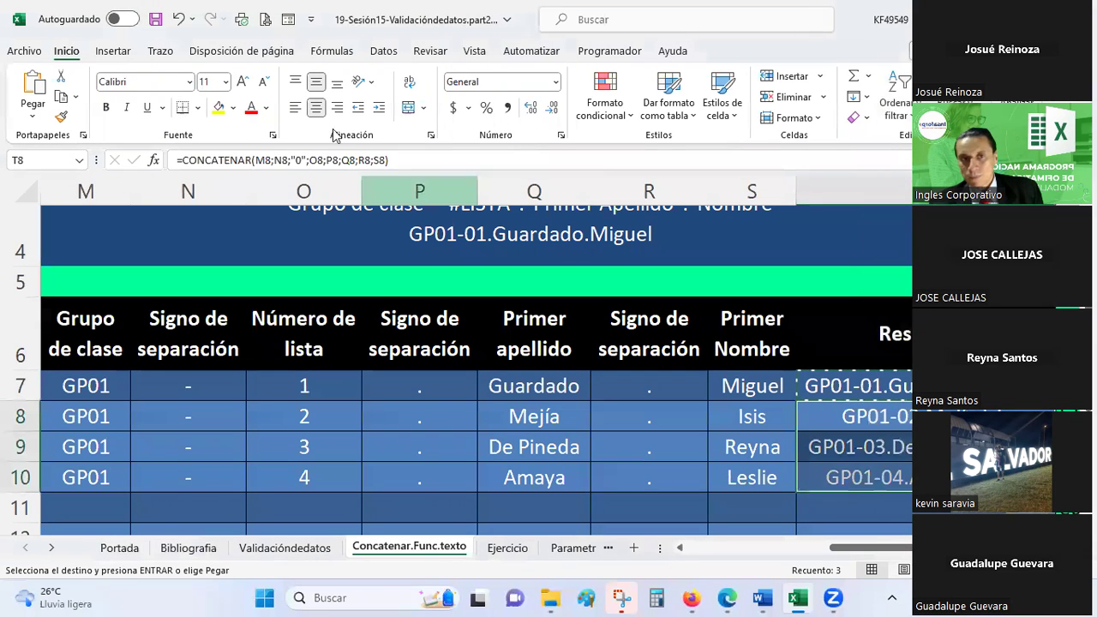
pyautogui.click(299, 111)
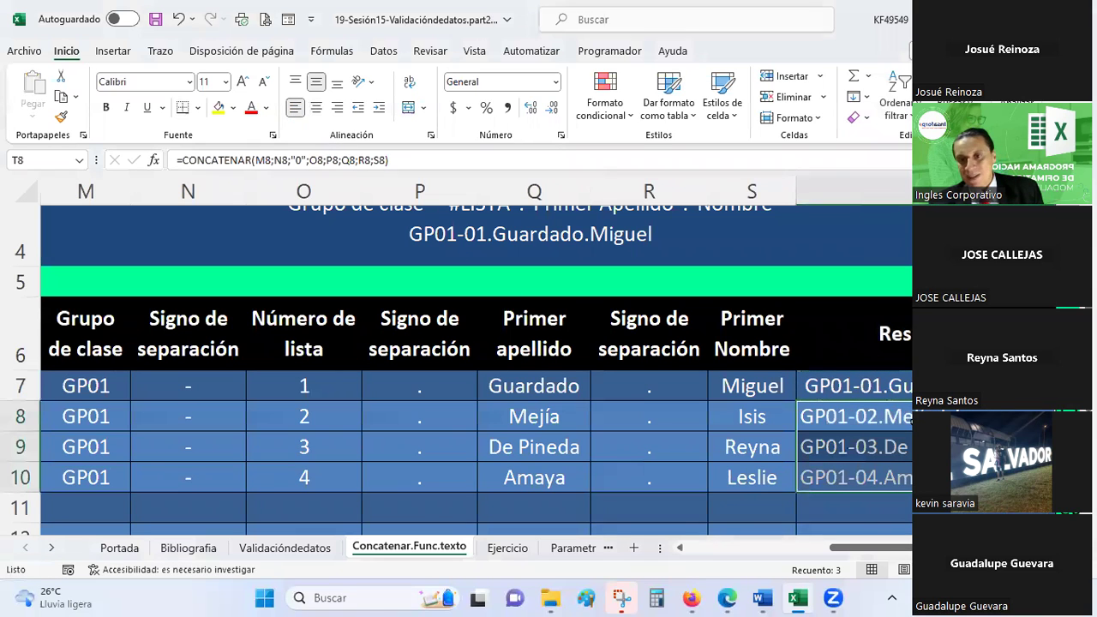
pyautogui.scroll(-1, 870, 445)
pyautogui.click(872, 414)
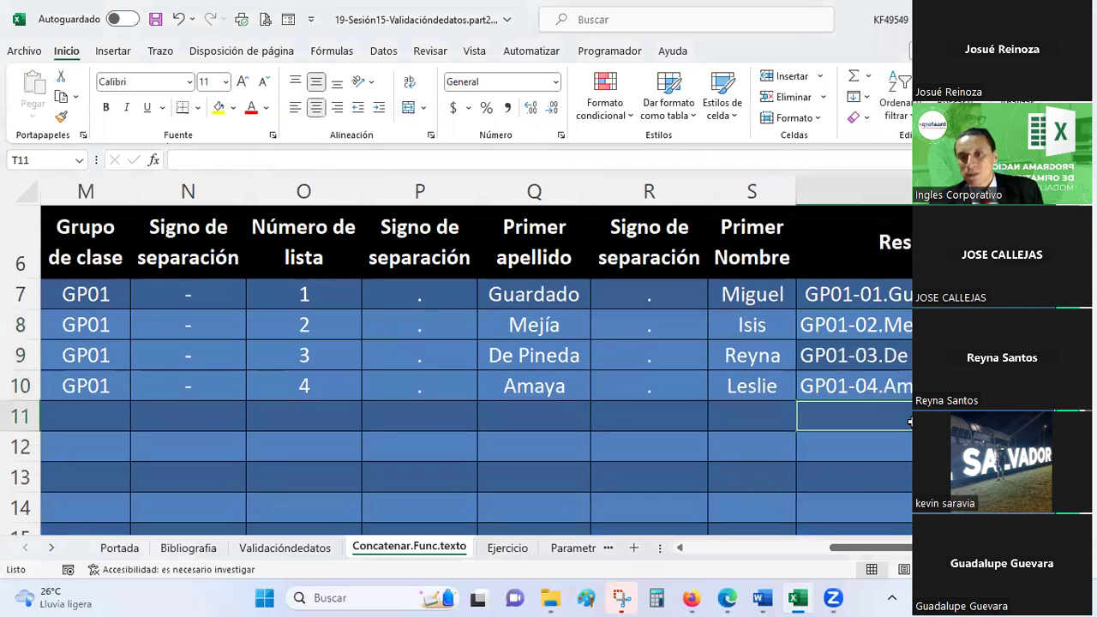
pyautogui.click(871, 393)
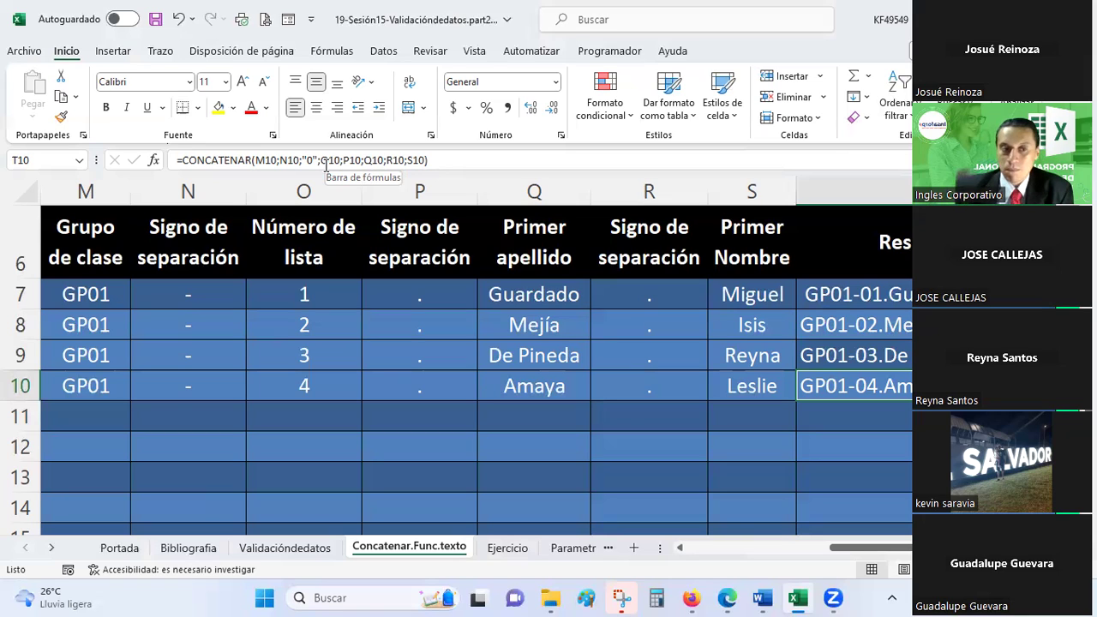
# Step: Copy row 7's formatting onto rows 9–10 with Format Painter and save the workbook
pyautogui.moveTo(739, 298)
pyautogui.mouseDown()
pyautogui.moveTo(62, 302)
pyautogui.moveTo(81, 288)
pyautogui.mouseUp()
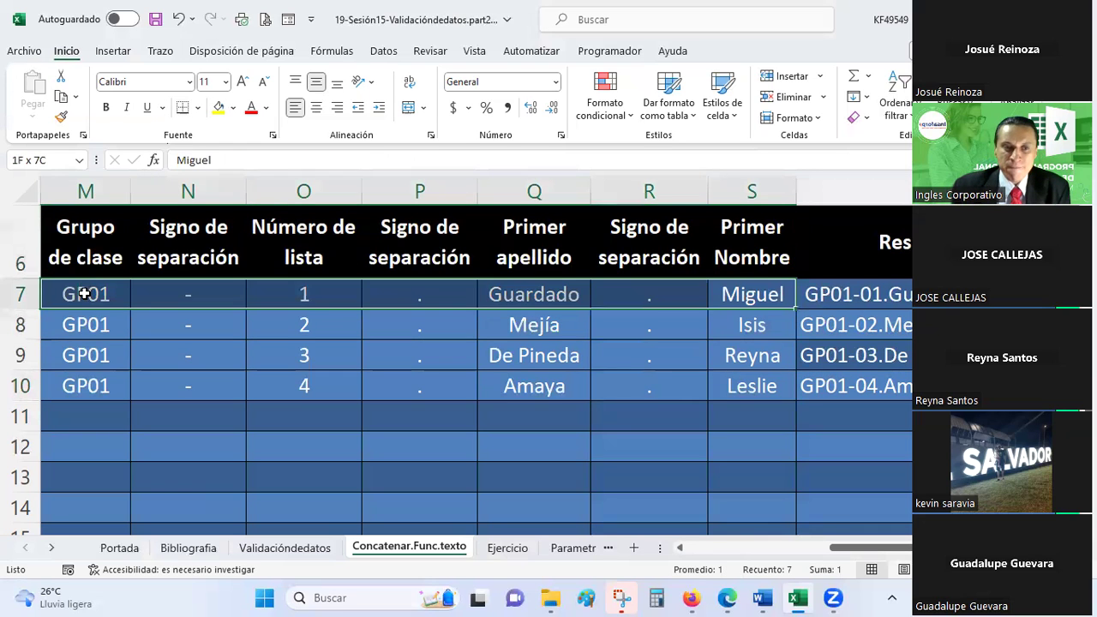
pyautogui.click(61, 117)
pyautogui.moveTo(748, 358); pyautogui.dragTo(196, 403)
pyautogui.click(387, 391)
pyautogui.click(155, 19)
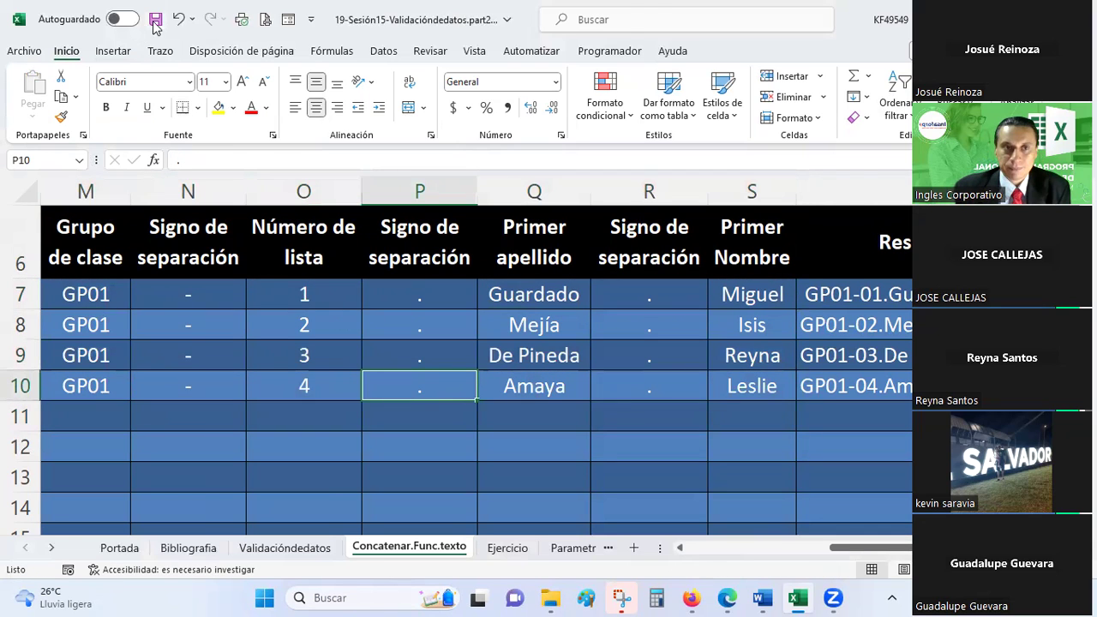
# Step: Scroll right to column U and inspect the proper-case formula in U8
pyautogui.click(745, 357)
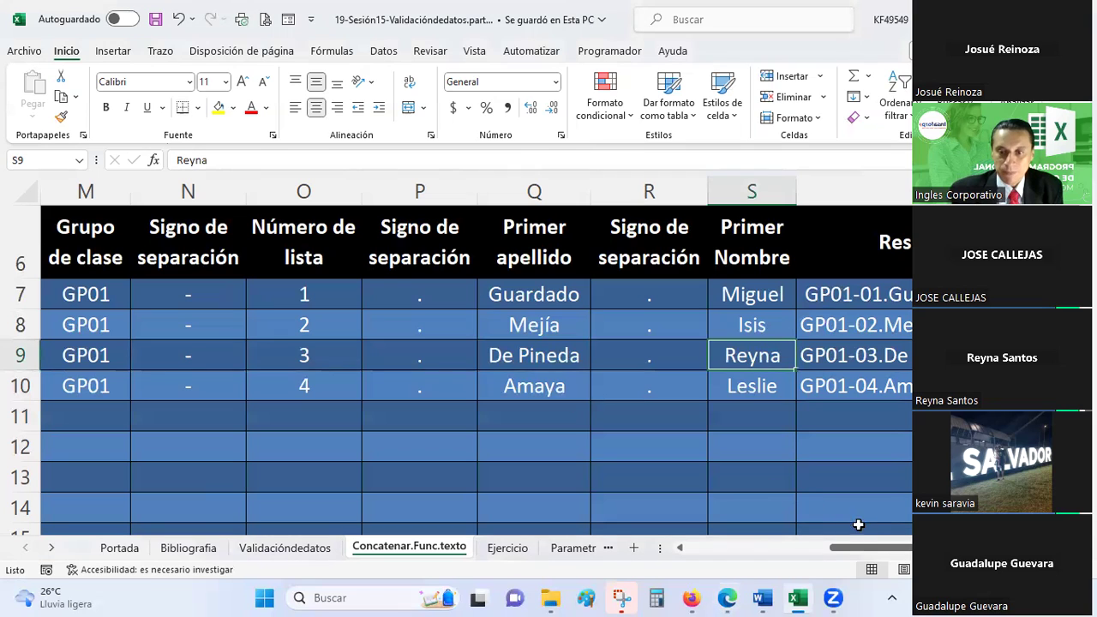
pyautogui.moveTo(872, 549); pyautogui.dragTo(920, 548)
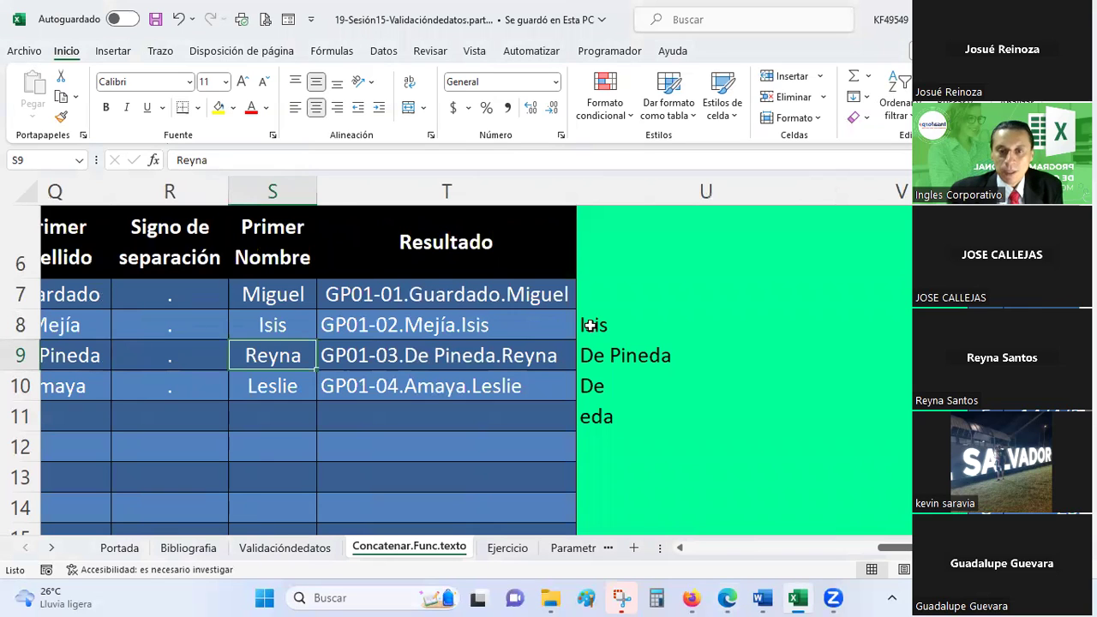
pyautogui.click(591, 325)
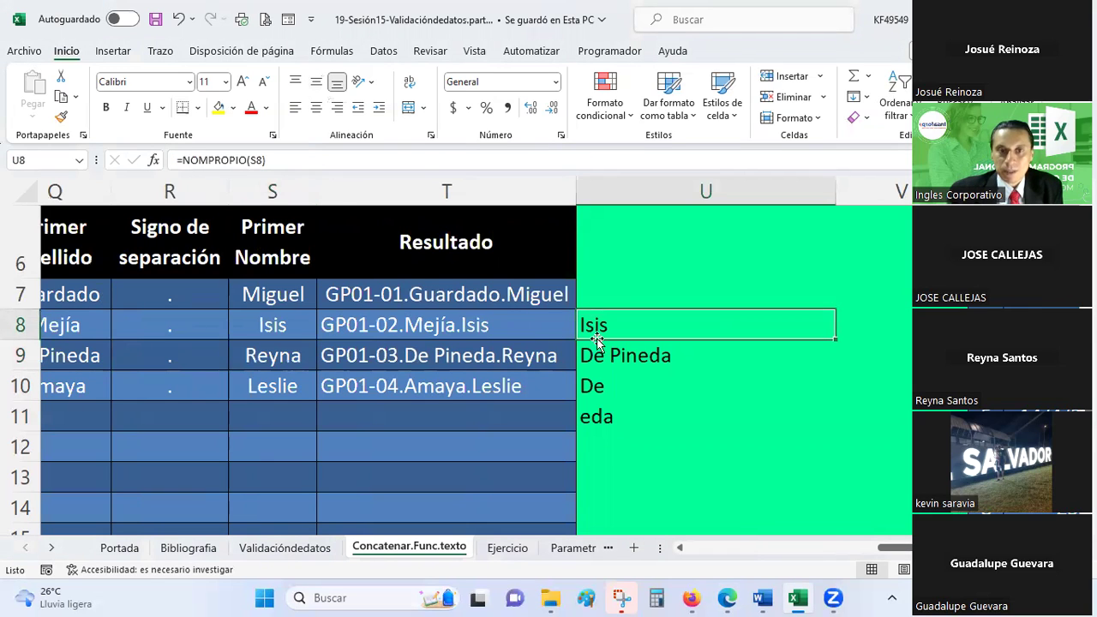
pyautogui.click(592, 355)
pyautogui.click(588, 387)
pyautogui.click(601, 437)
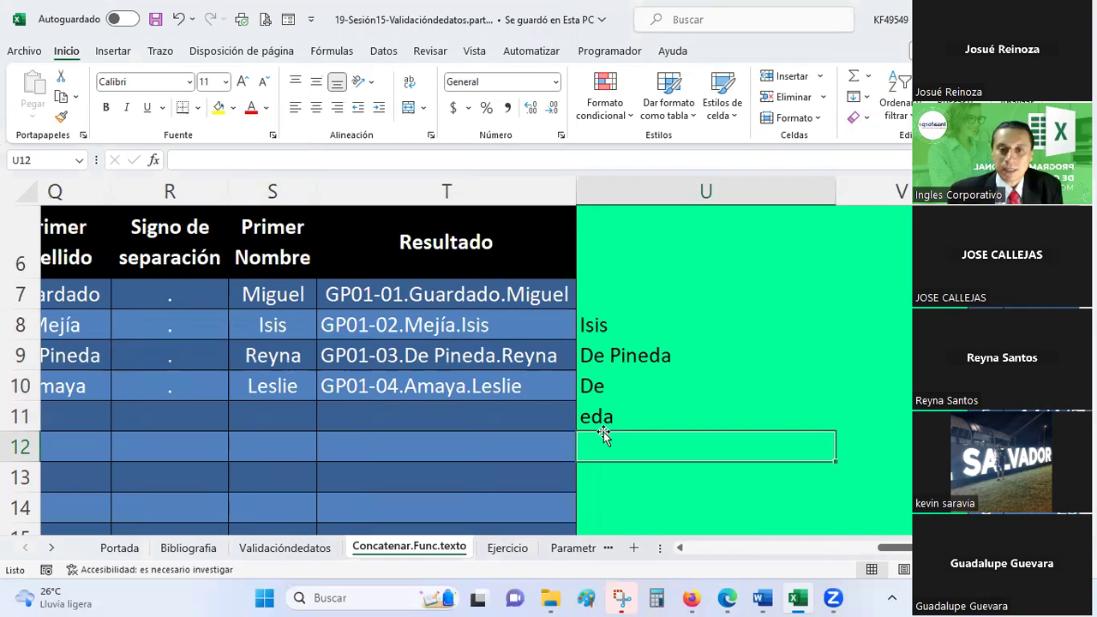
pyautogui.press('Up')
pyautogui.press('Up')
pyautogui.press('Up')
pyautogui.press('Up')
pyautogui.hotkey('shift', 'Down')
pyautogui.hotkey('shift', 'Down')
pyautogui.hotkey('shift', 'Down')
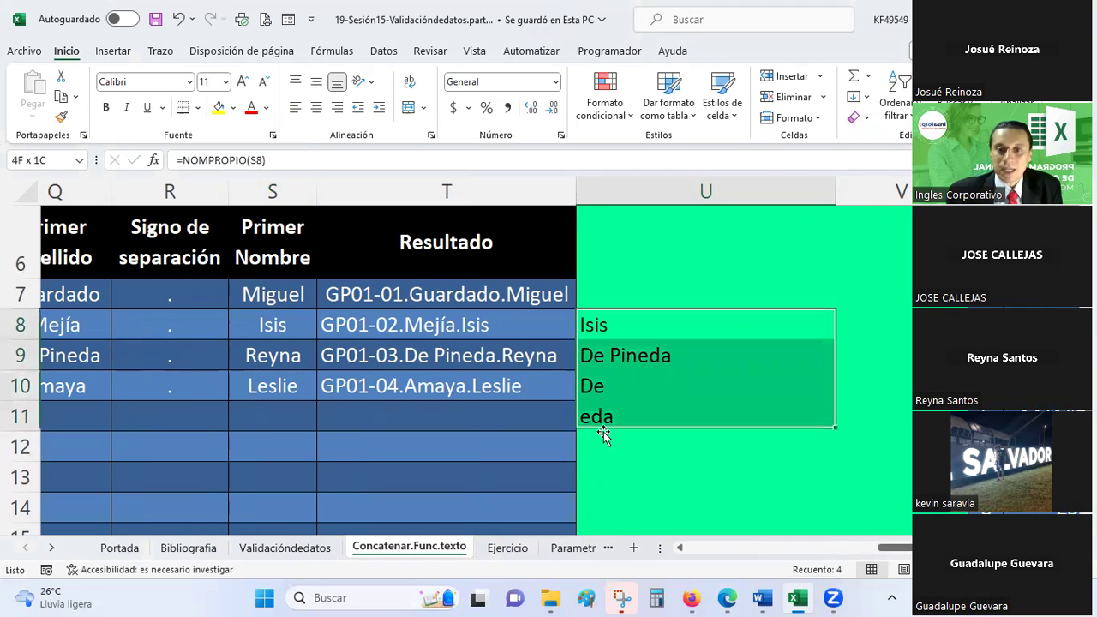
pyautogui.hotkey('shift', 'Down')
pyautogui.press('Delete')
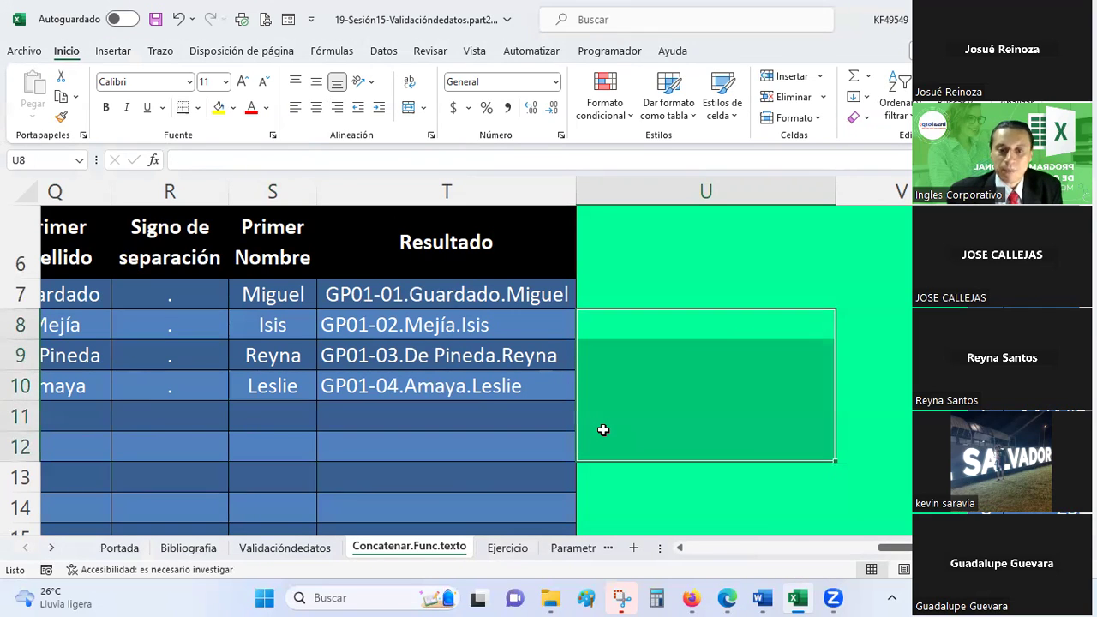
pyautogui.click(634, 548)
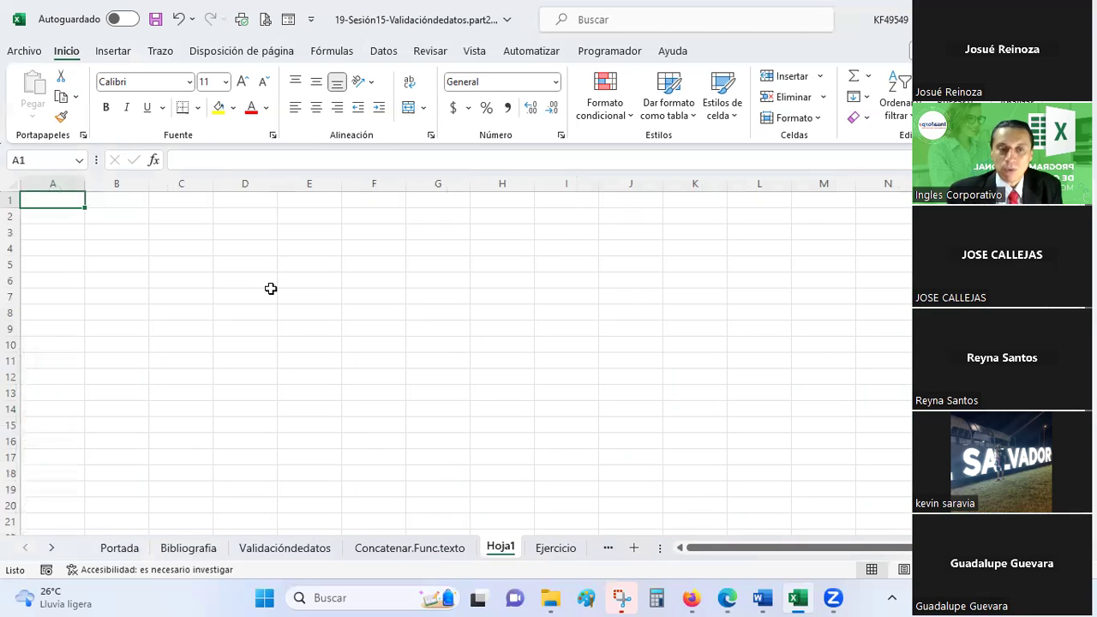
pyautogui.click(248, 230)
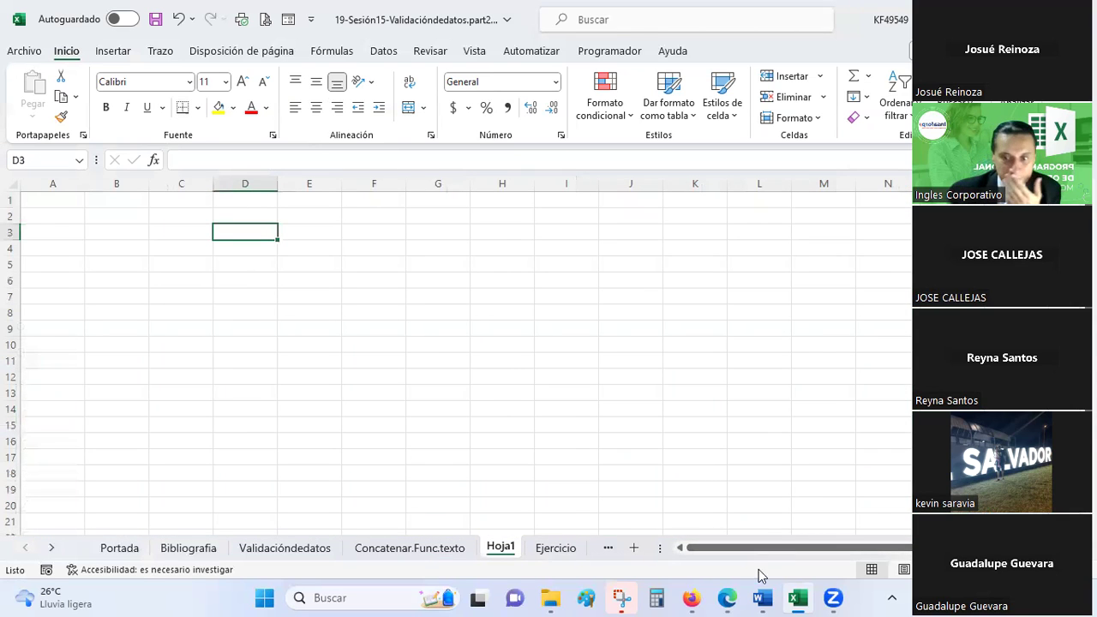
pyautogui.moveTo(797, 597)
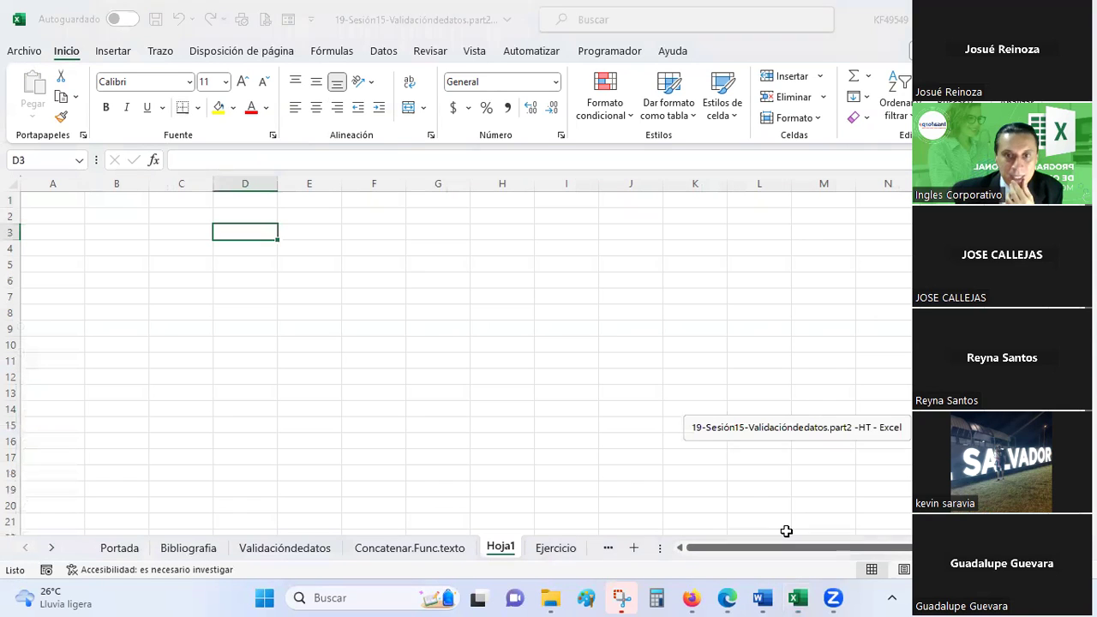
# Step: Copy the 15 participant names in B2:B16 from the Google Sheets attendance spreadsheet
pyautogui.click(699, 596)
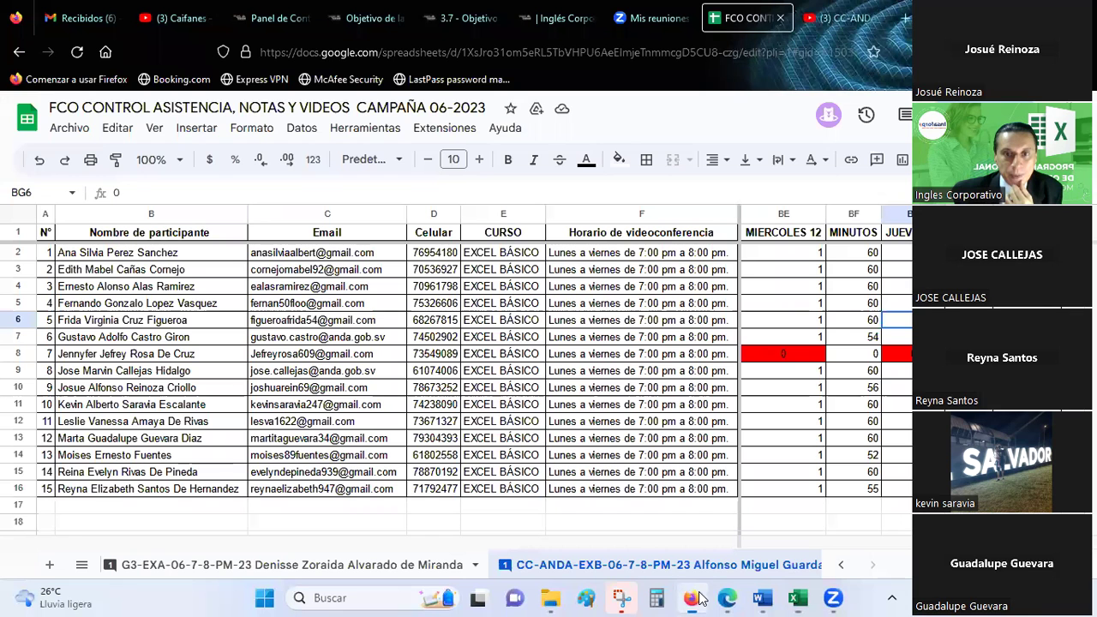
pyautogui.click(125, 252)
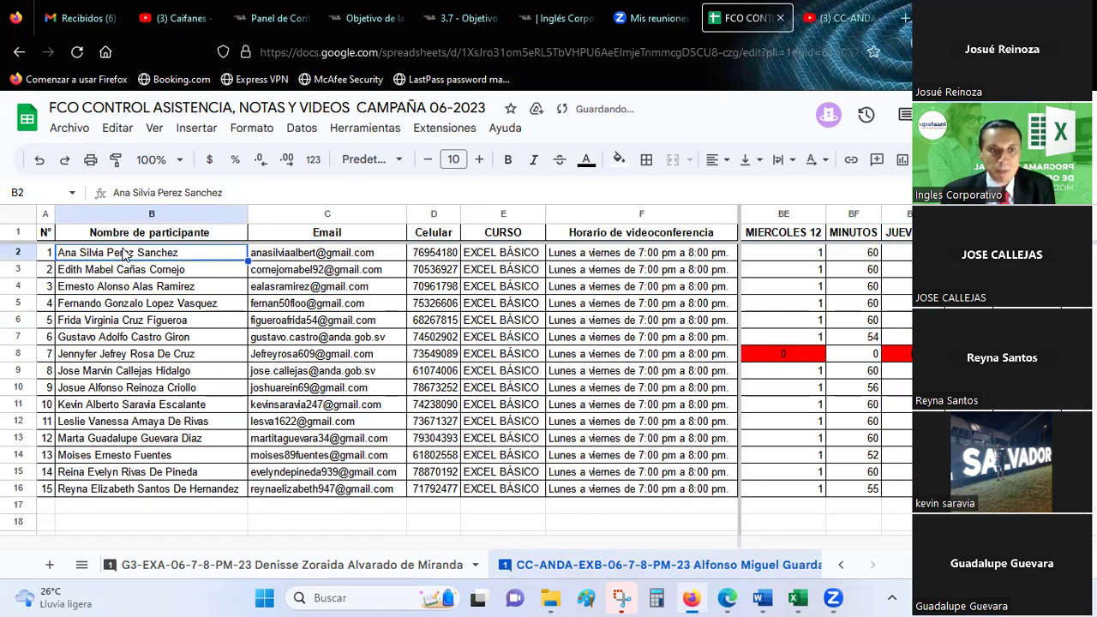
pyautogui.hotkey('shift', 'Down')
pyautogui.hotkey('shift', 'Down')
pyautogui.hotkey('shift', 'Down')
pyautogui.hotkey('shift', 'Down')
pyautogui.hotkey('shift', 'Down')
pyautogui.hotkey('shift', 'Down')
pyautogui.hotkey('shift', 'Down')
pyautogui.hotkey('shift', 'Down')
pyautogui.hotkey('shift', 'Down')
pyautogui.hotkey('shift', 'Down')
pyautogui.hotkey('ctrl', 'c')
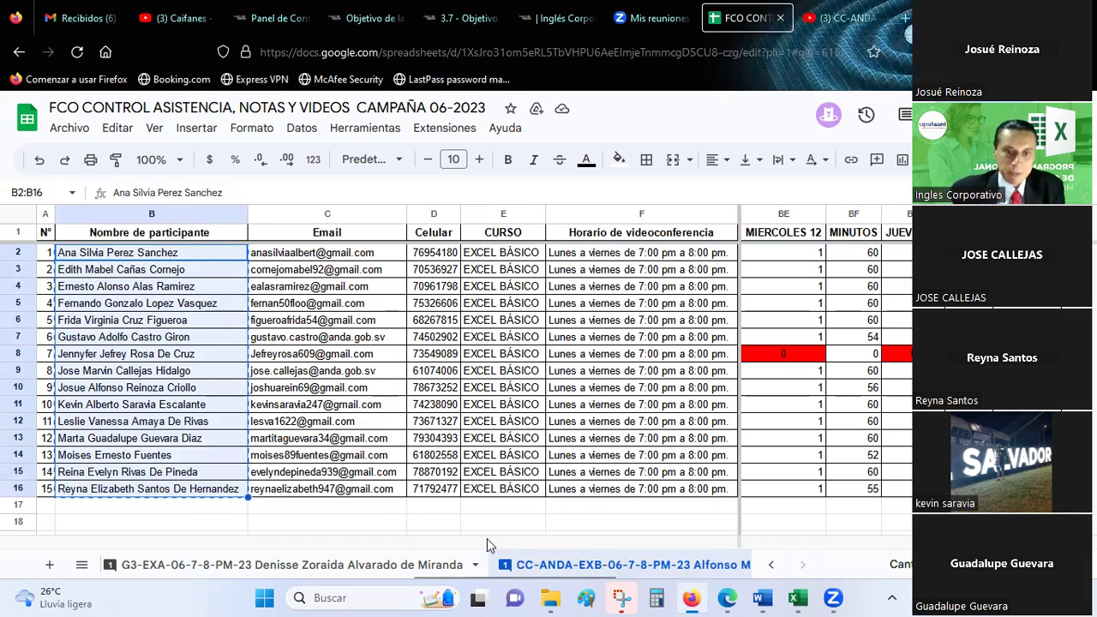
pyautogui.click(265, 597)
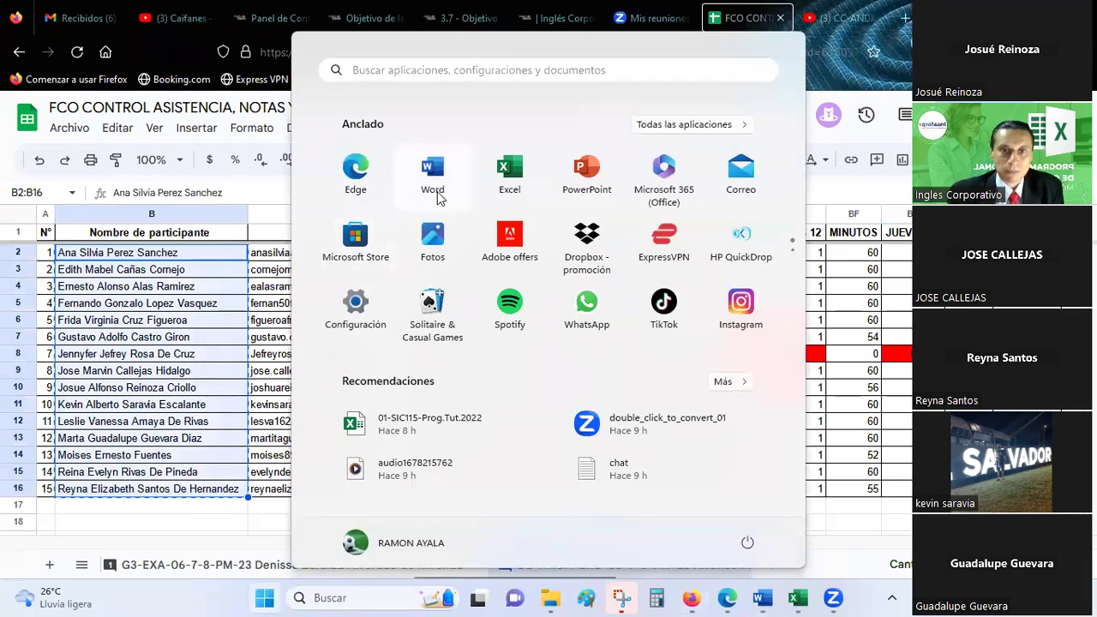
pyautogui.press('Escape')
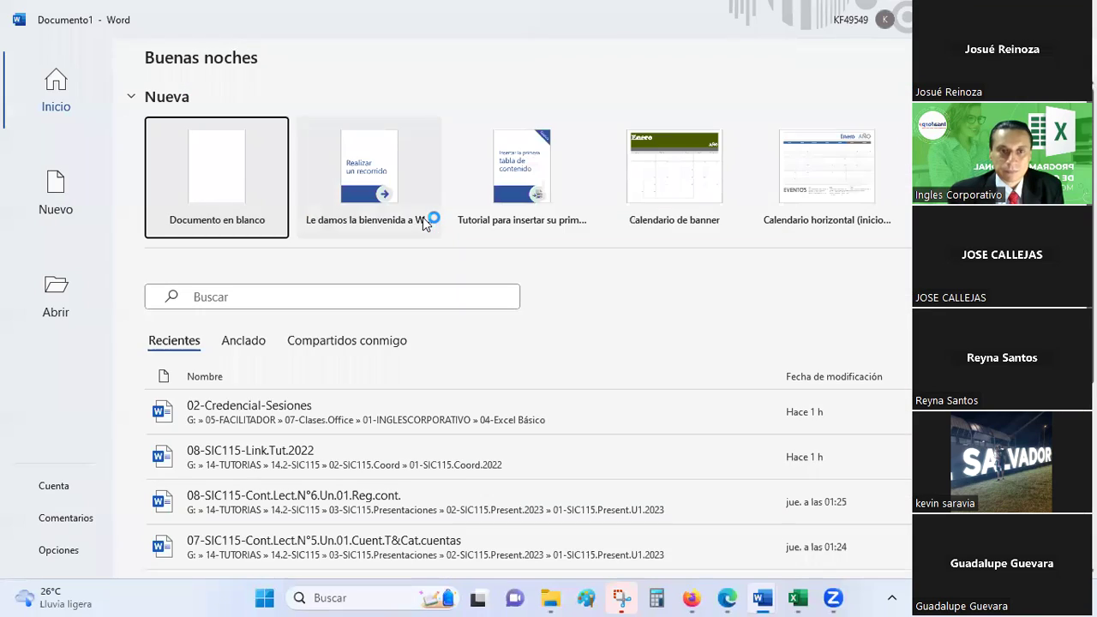
# Step: Paste the names into a new blank Word document and convert them to uppercase
pyautogui.click(239, 176)
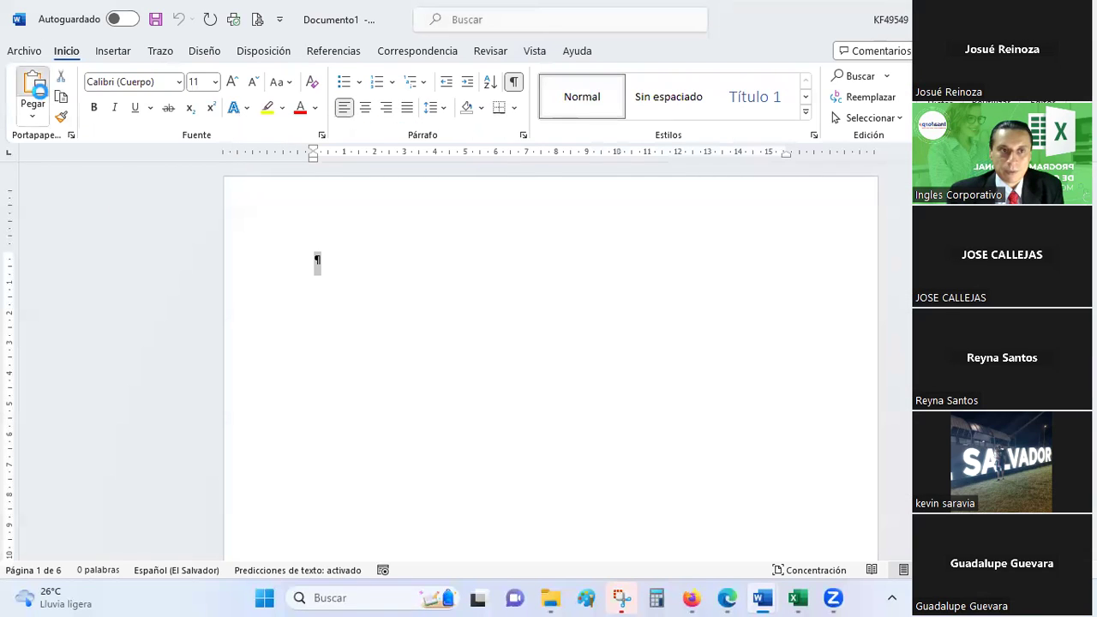
pyautogui.click(33, 86)
pyautogui.hotkey('ctrl', 'a')
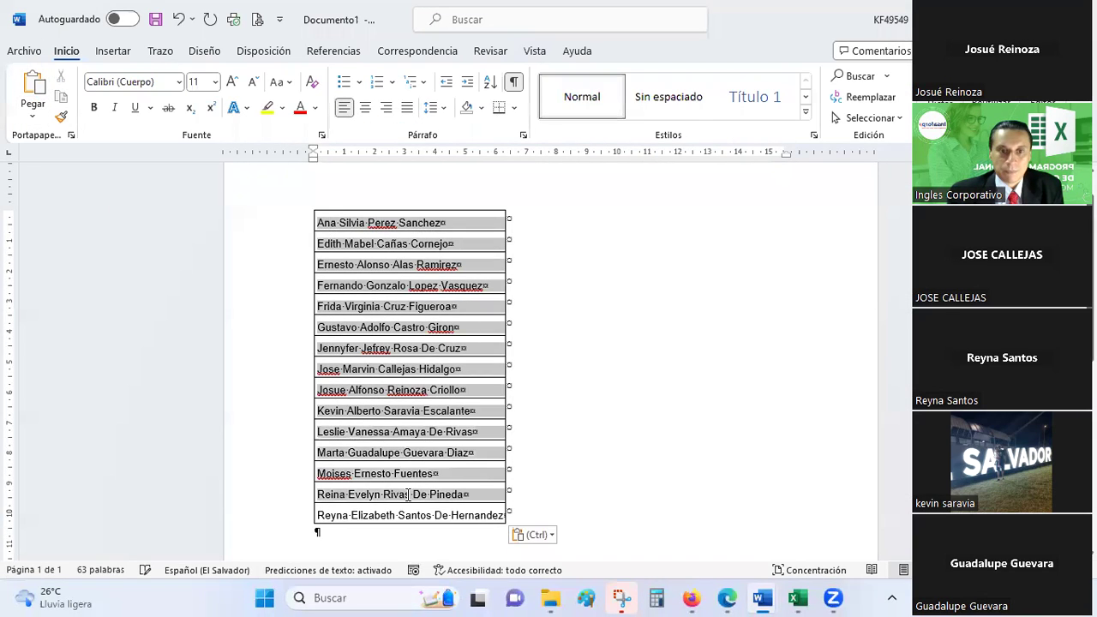
pyautogui.click(286, 83)
pyautogui.click(338, 148)
# Step: Select all fifteen uppercase rows of the Word table and return to Excel
pyautogui.click(437, 411)
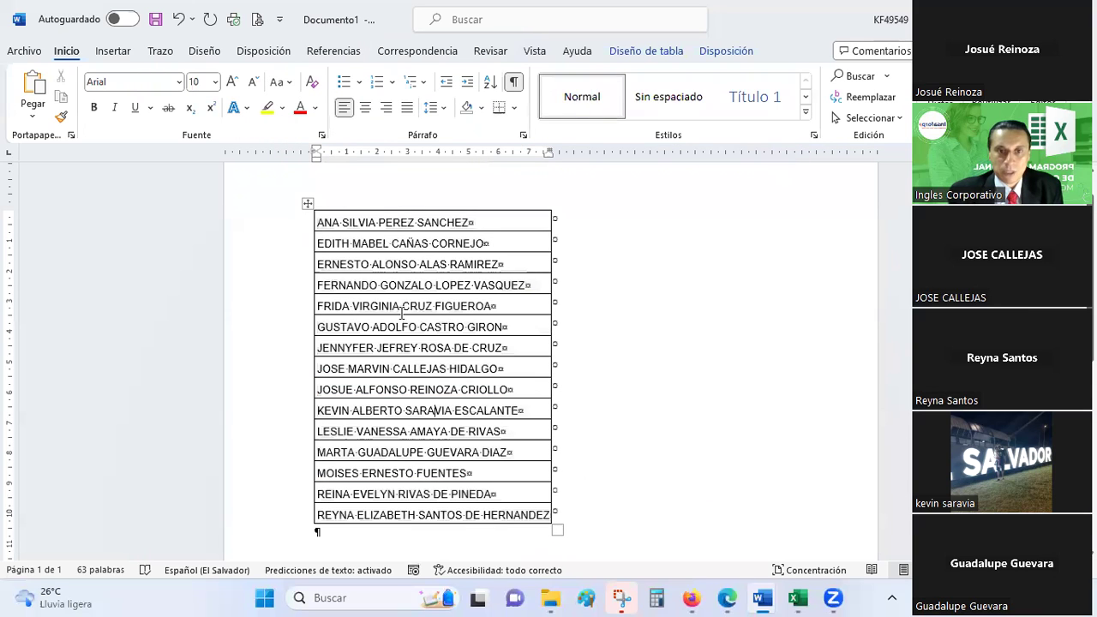
pyautogui.moveTo(373, 227); pyautogui.dragTo(446, 519)
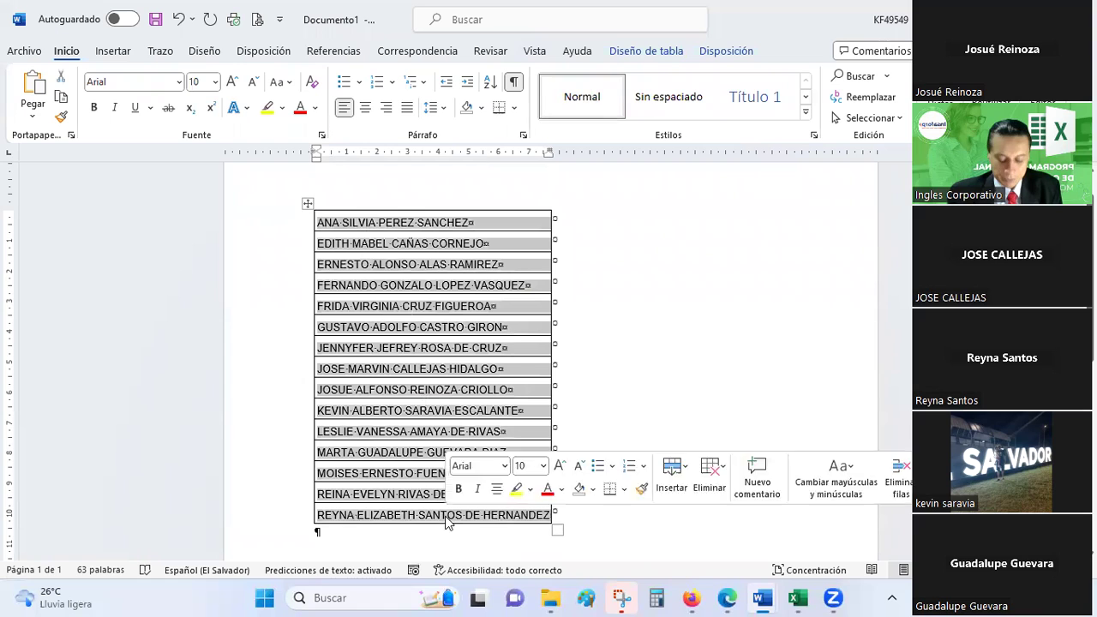
pyautogui.hotkey('alt', 'Tab')
pyautogui.hotkey('alt', 'Tab')
pyautogui.hotkey('alt', 'Tab')
# Step: Paste the uppercase names into D3:D17 and autofit rows 3–17 and column D
pyautogui.hotkey('ctrl', 'v')
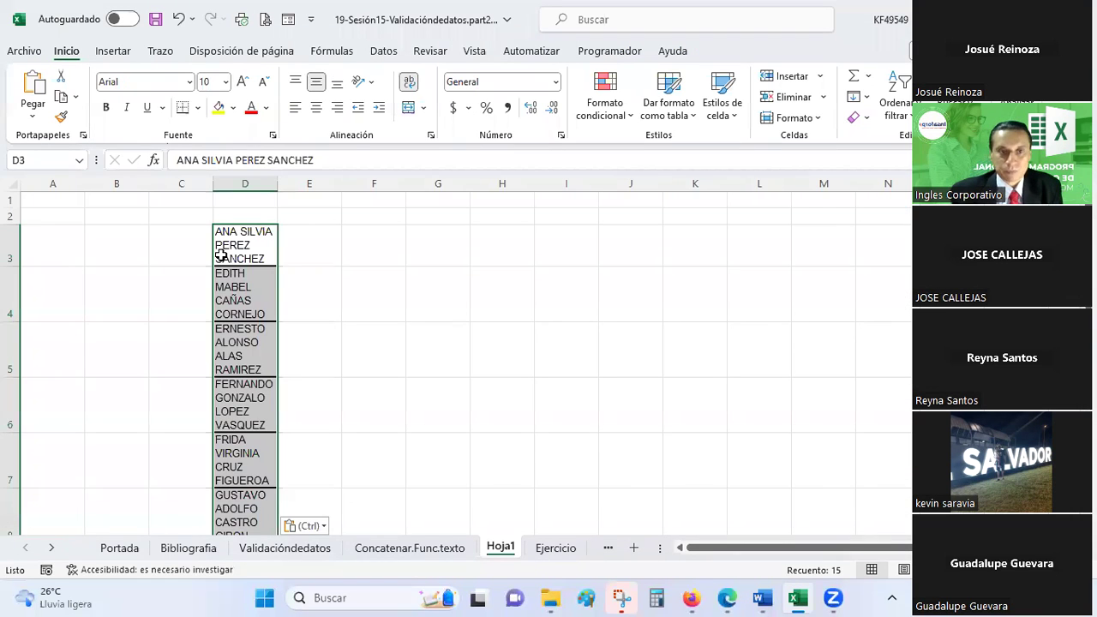
pyautogui.moveTo(277, 183); pyautogui.dragTo(508, 183)
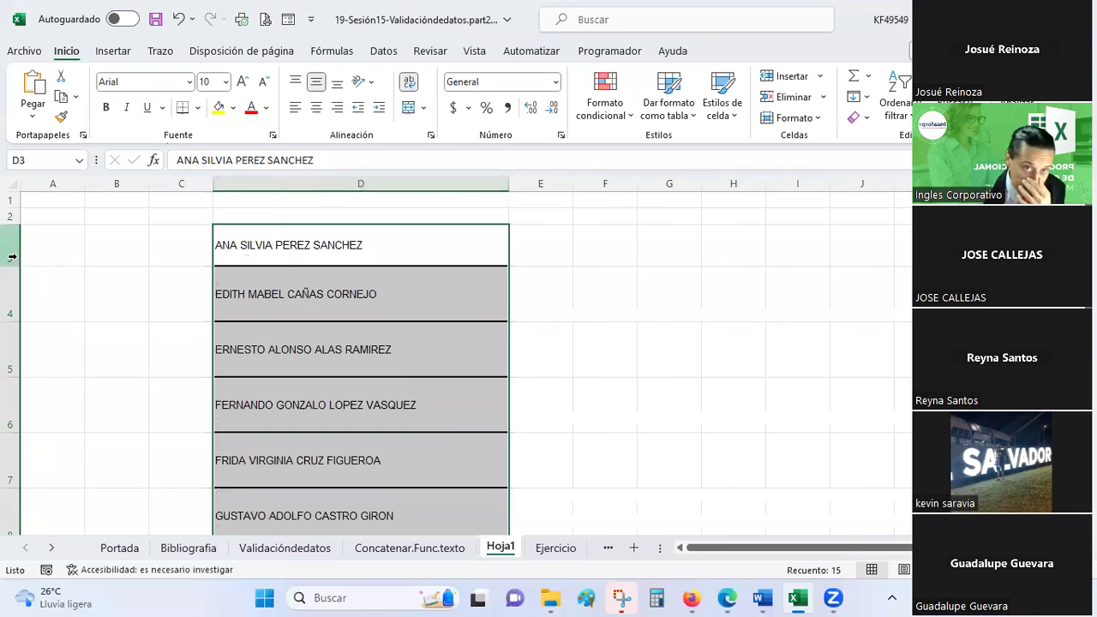
pyautogui.click(12, 246)
pyautogui.moveTo(12, 246); pyautogui.dragTo(47, 542)
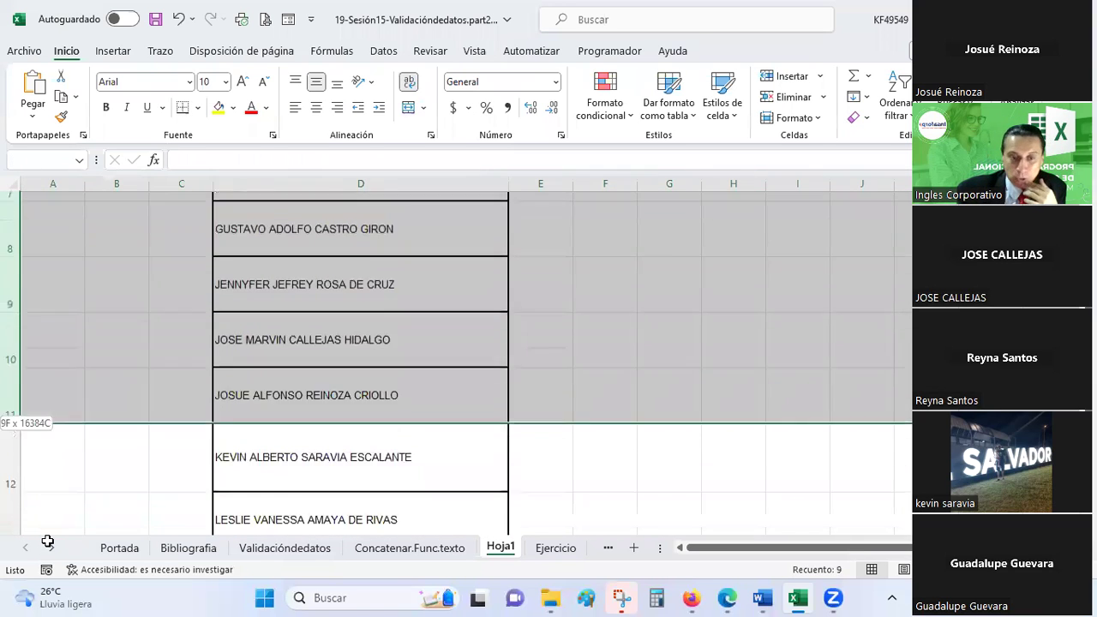
pyautogui.moveTo(47, 542); pyautogui.dragTo(76, 457)
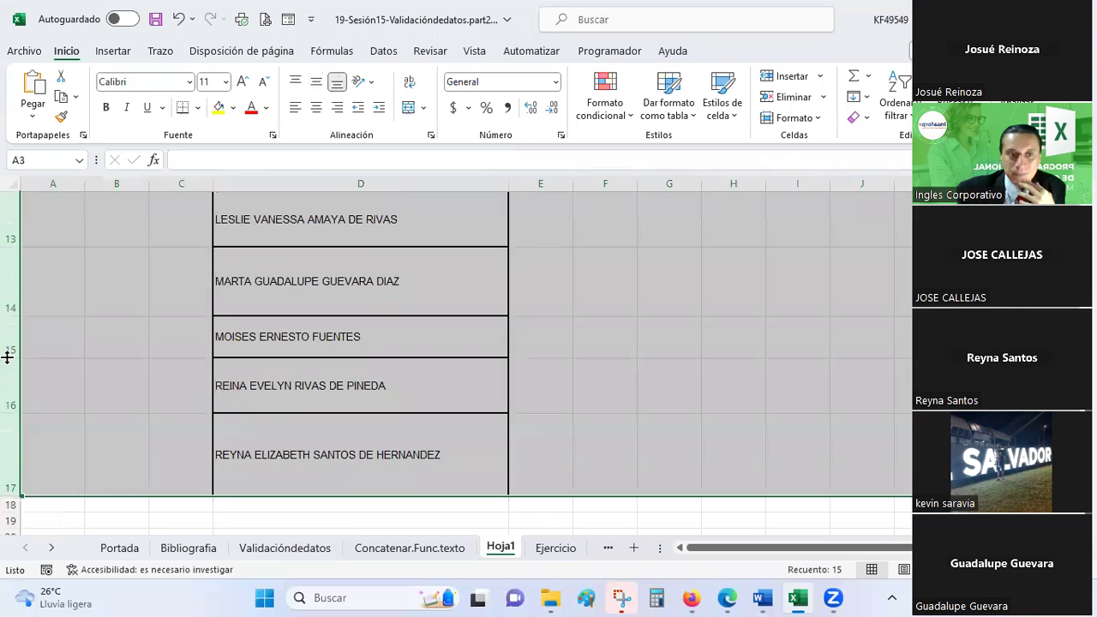
pyautogui.doubleClick(7, 355)
pyautogui.scroll(4, 294, 297)
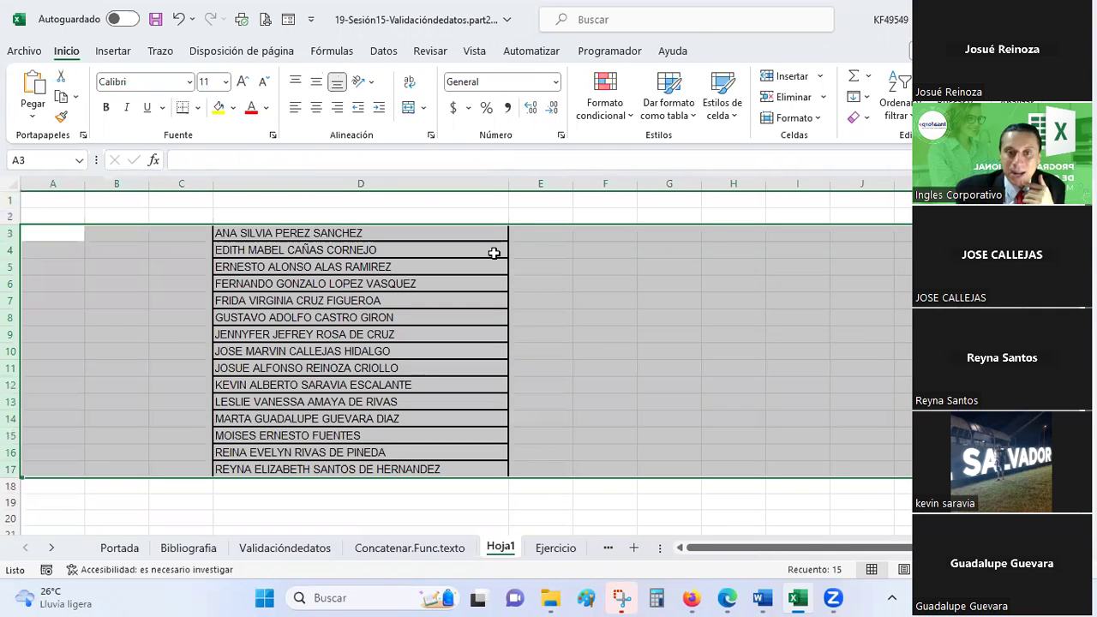
pyautogui.doubleClick(509, 183)
pyautogui.click(536, 350)
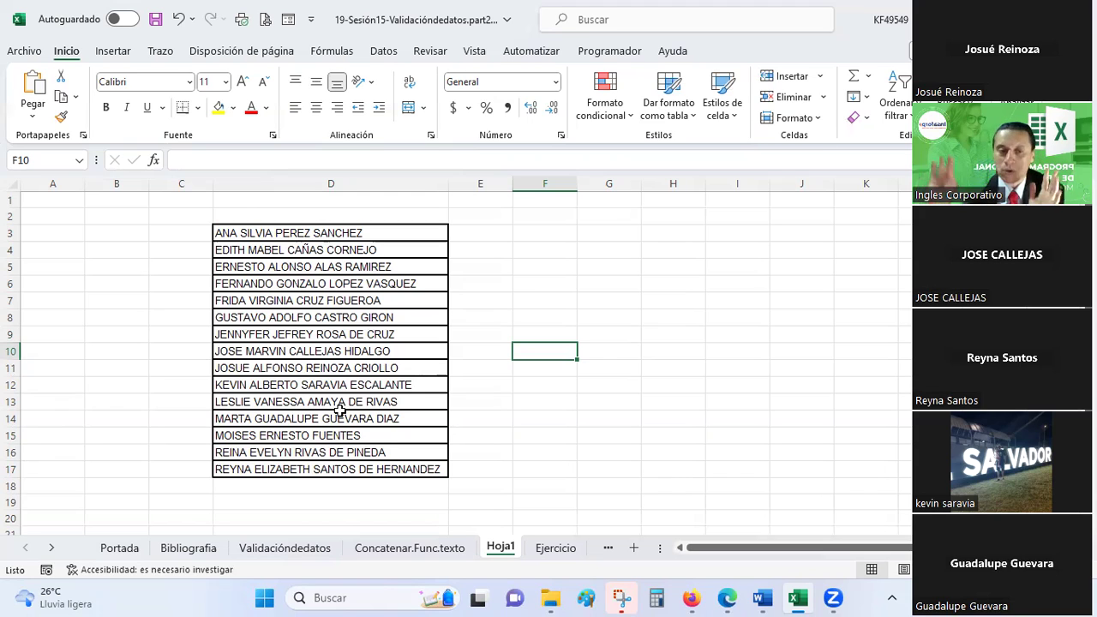
# Step: Move the cursor back to the first name in D3
pyautogui.press('Left')
pyautogui.press('Up')
pyautogui.press('Up')
pyautogui.press('Up')
pyautogui.press('Up')
pyautogui.press('Up')
pyautogui.press('Up')
pyautogui.press('Up')
pyautogui.press('Left')
pyautogui.press('Down')
pyautogui.press('Down')
pyautogui.press('Up')
pyautogui.press('Up')
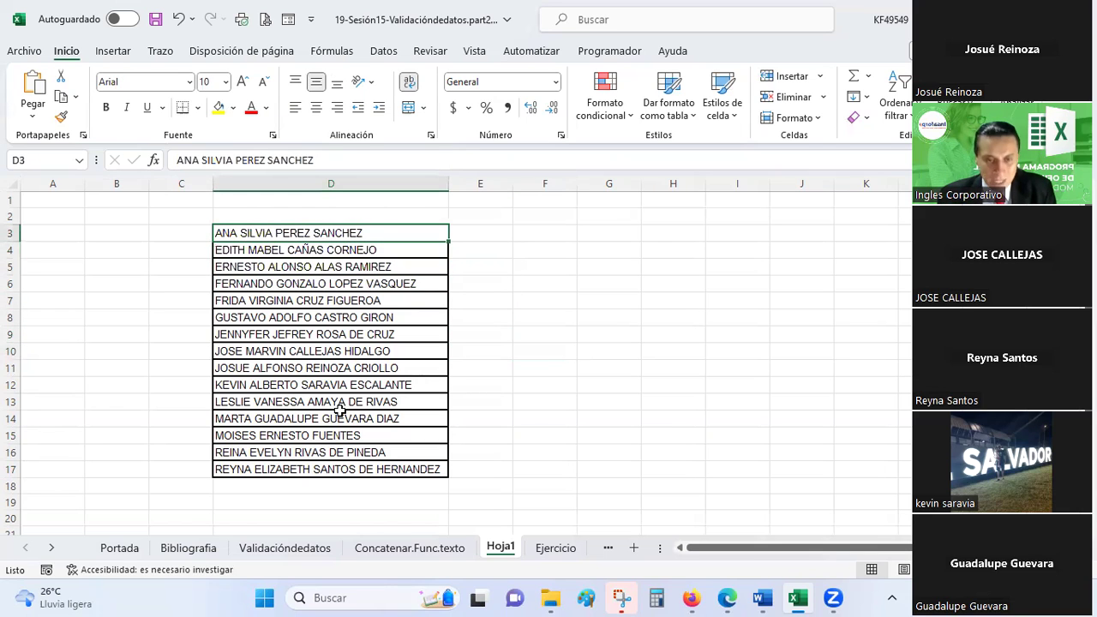
# Step: Move the selection from the name list to cell C3 beside the first name
pyautogui.hotkey('shift', 'Down')
pyautogui.hotkey('shift', 'Down')
pyautogui.hotkey('shift', 'Down')
pyautogui.hotkey('shift', 'Down')
pyautogui.hotkey('shift', 'Down')
pyautogui.hotkey('shift', 'Down')
pyautogui.hotkey('shift', 'Down')
pyautogui.hotkey('shift', 'Up')
pyautogui.hotkey('shift', 'Up')
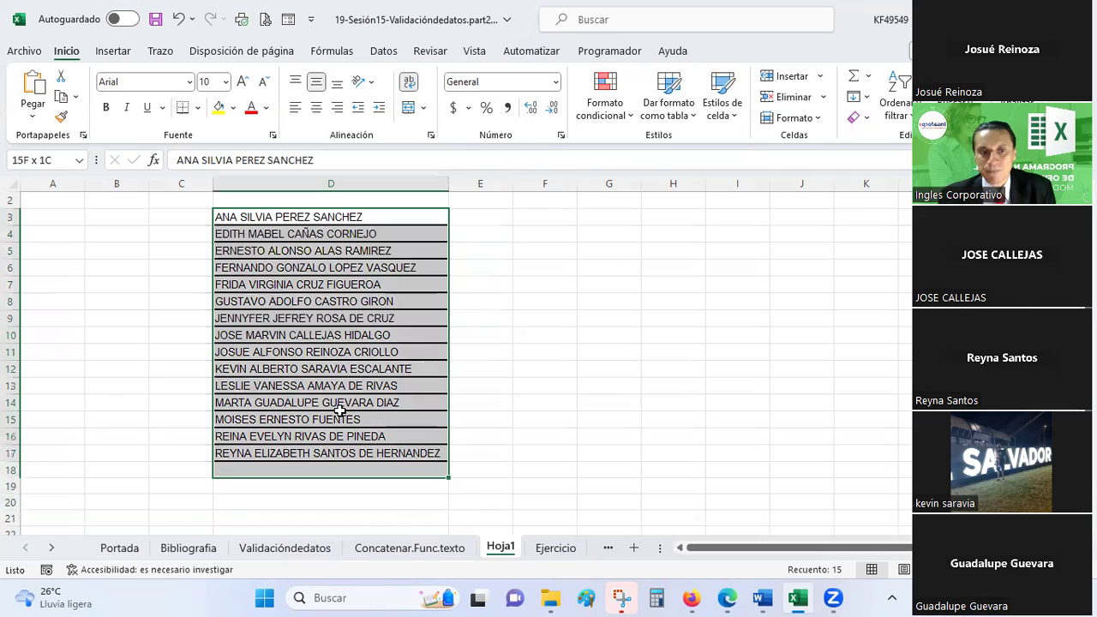
pyautogui.hotkey('shift', 'Up')
pyautogui.hotkey('shift', 'Up')
pyautogui.hotkey('shift', 'Up')
pyautogui.hotkey('shift', 'Up')
pyautogui.press('Up')
pyautogui.press('Down')
pyautogui.press('Left')
# Step: Number C3:C17 from 1 using =C3+1 filled down, and autofit column C
pyautogui.write('1')
pyautogui.press('Return')
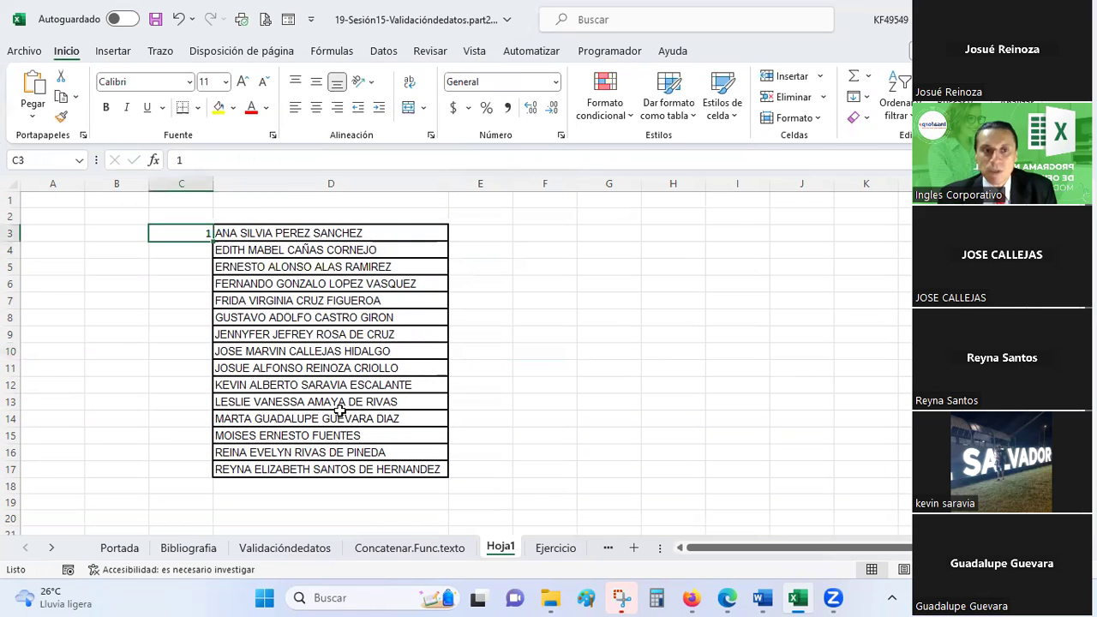
pyautogui.write('=C3+1')
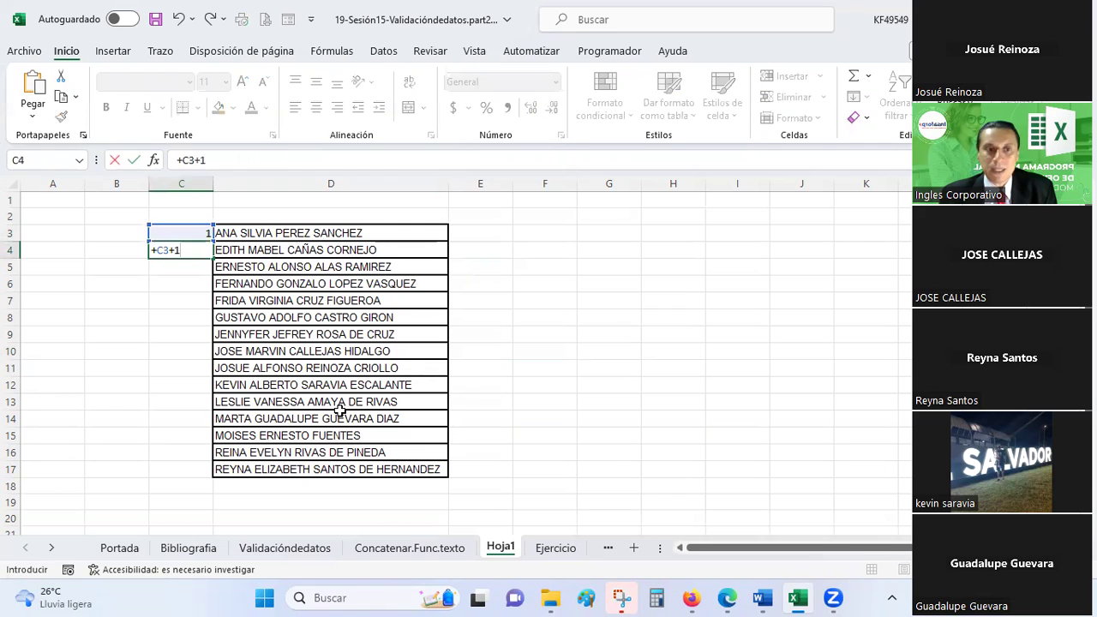
pyautogui.press('Return')
pyautogui.click(182, 250)
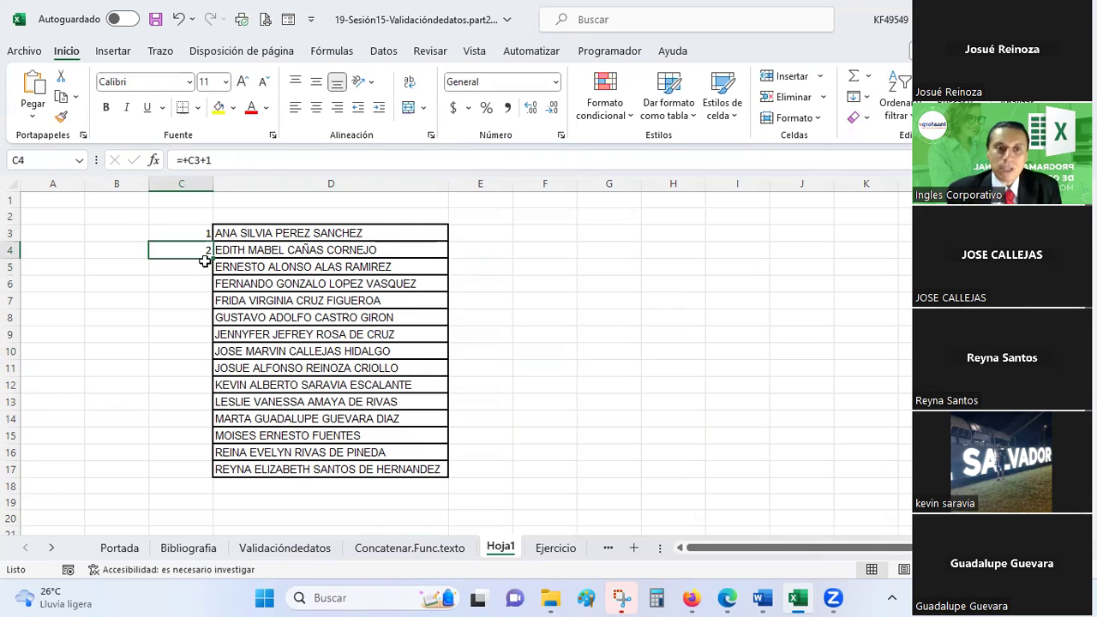
pyautogui.doubleClick(212, 258)
pyautogui.doubleClick(213, 183)
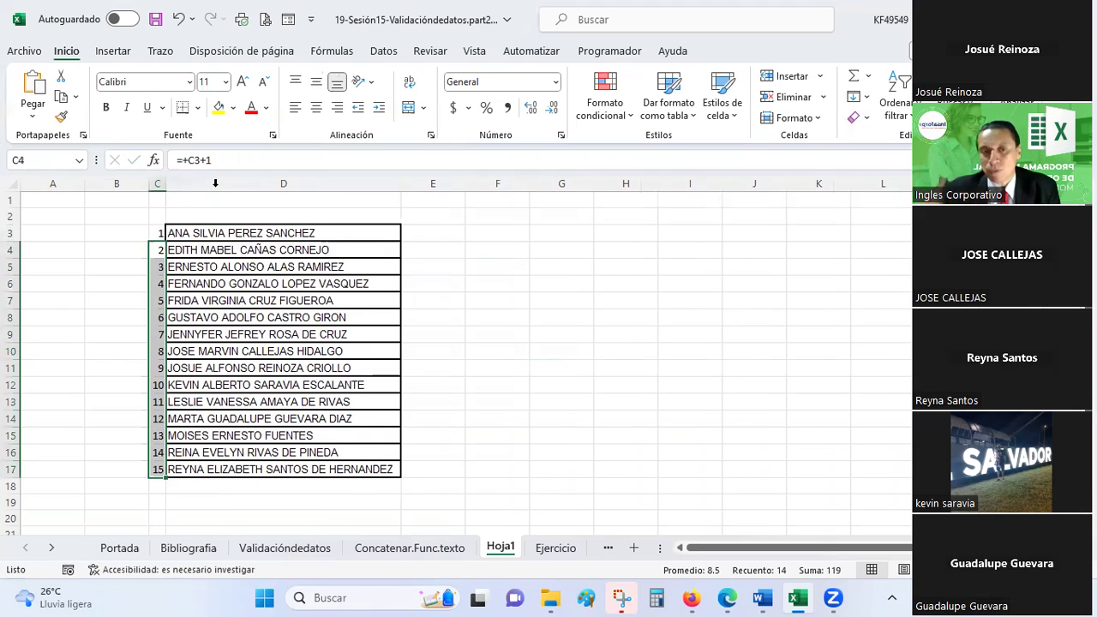
pyautogui.click(490, 230)
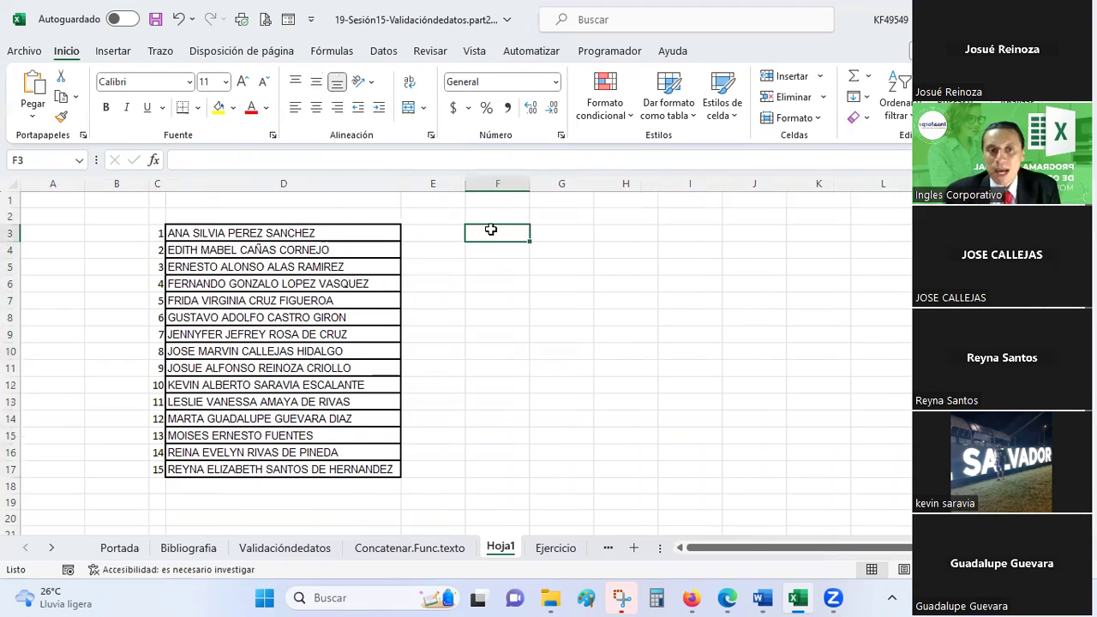
# Step: Enter the formula =NOMPROPIO(D3) in F3
pyautogui.write('=')
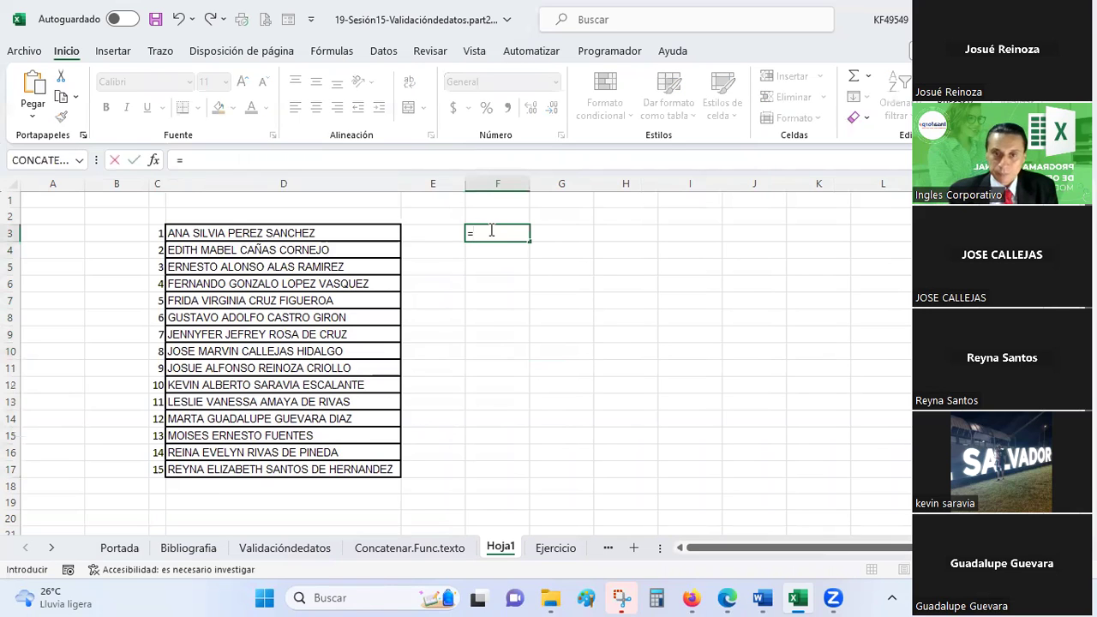
pyautogui.write('nompropio')
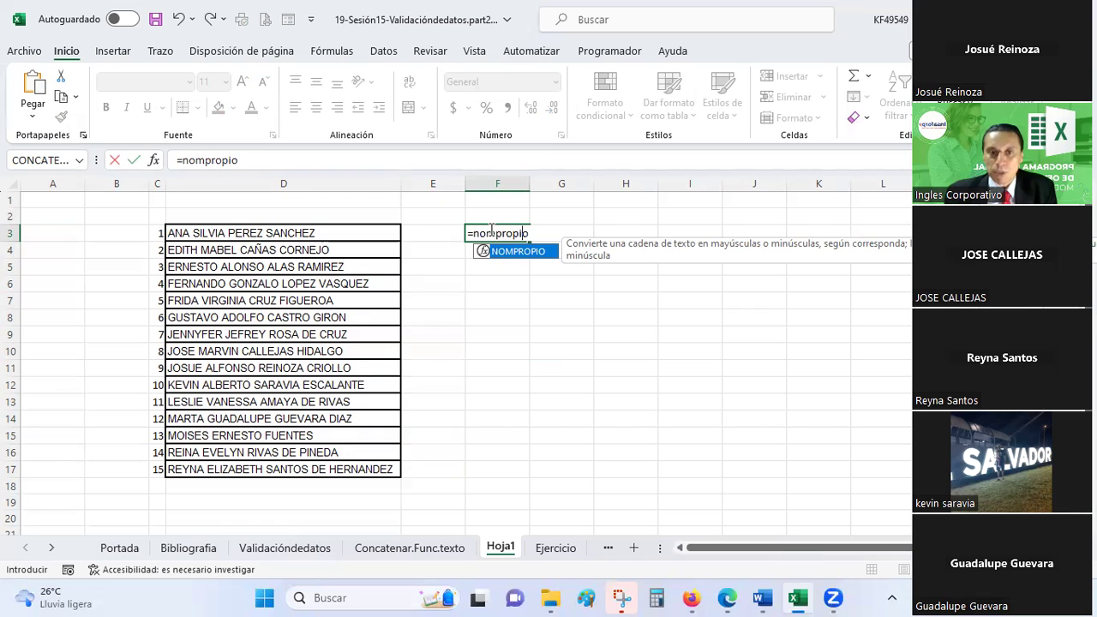
pyautogui.hotkey('ctrl', 'Return')
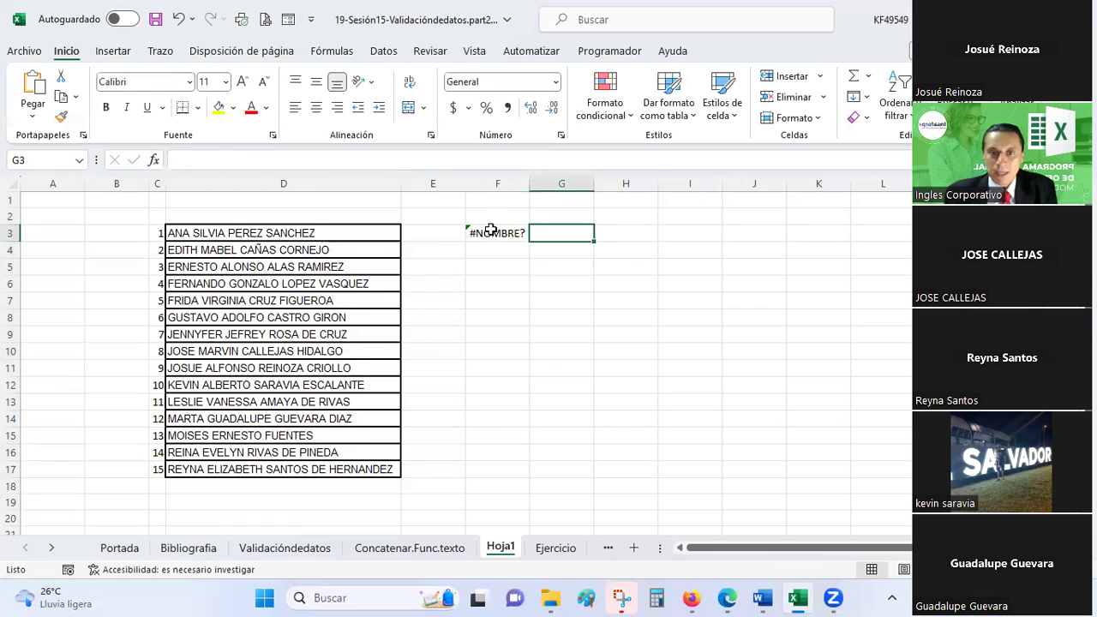
pyautogui.click(267, 156)
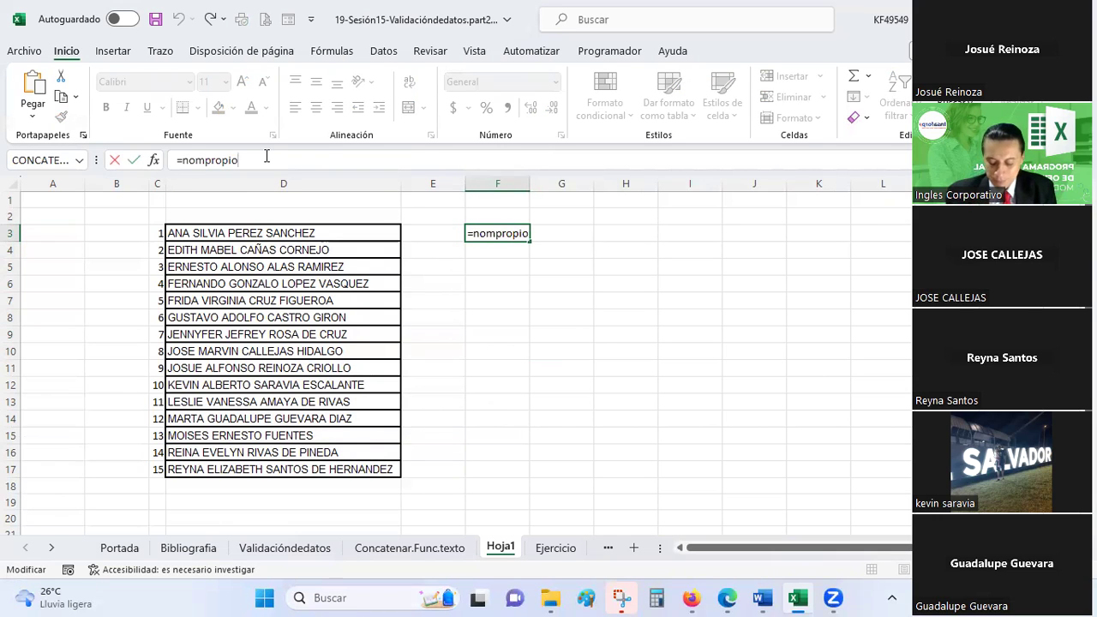
pyautogui.write('(')
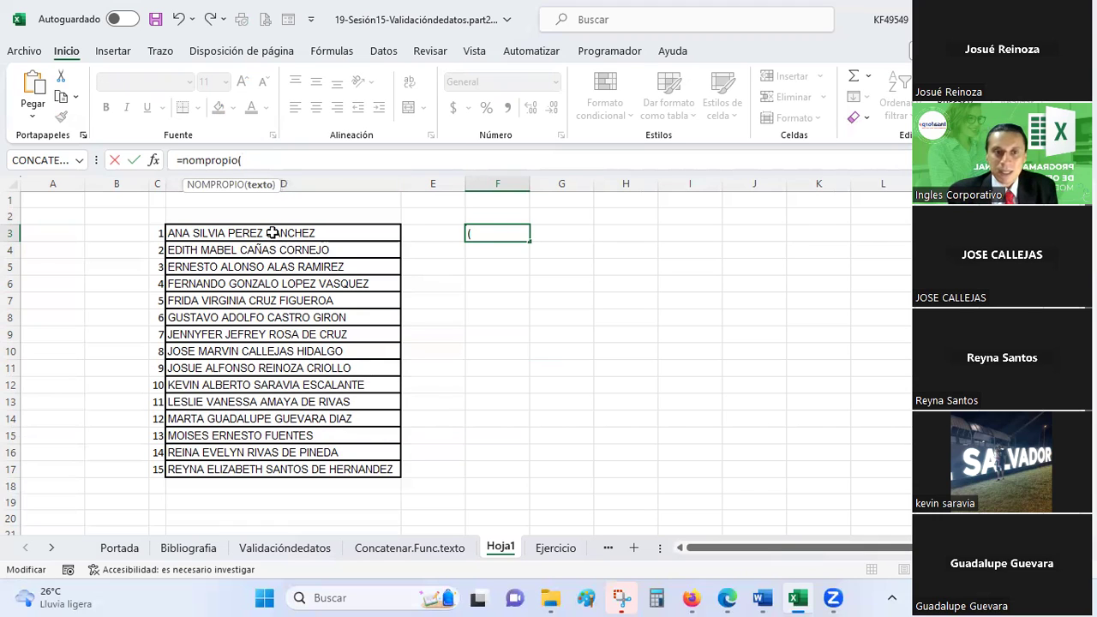
pyautogui.click(272, 233)
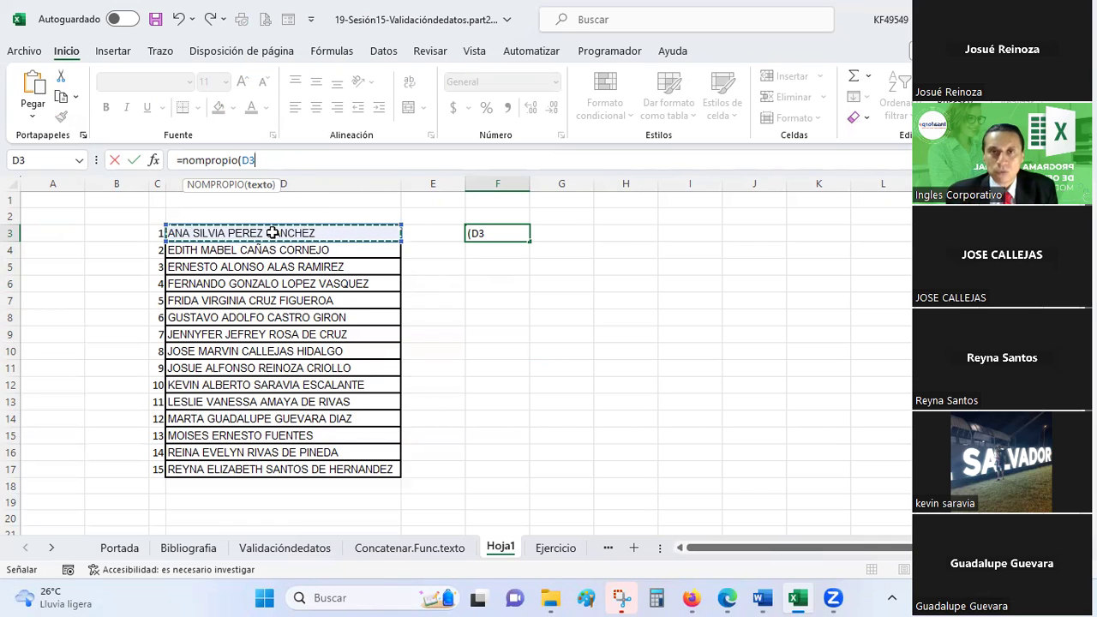
pyautogui.write(')')
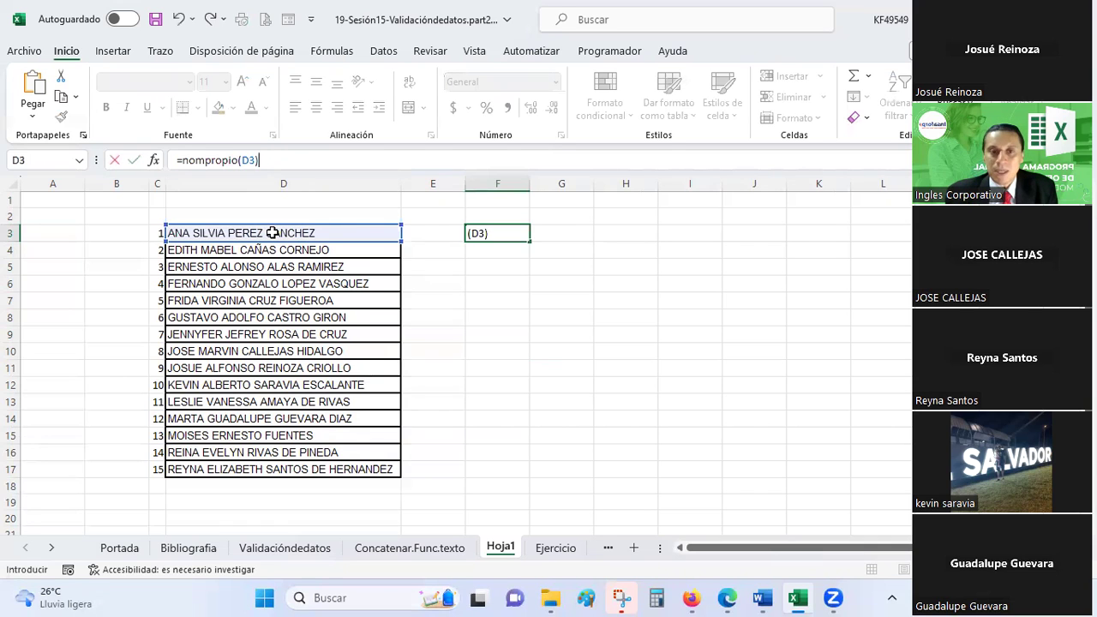
pyautogui.press('Return')
# Step: Widen column F and fill the NOMPROPIO formula from F3 down to F17
pyautogui.doubleClick(529, 184)
pyautogui.click(548, 323)
pyautogui.click(520, 235)
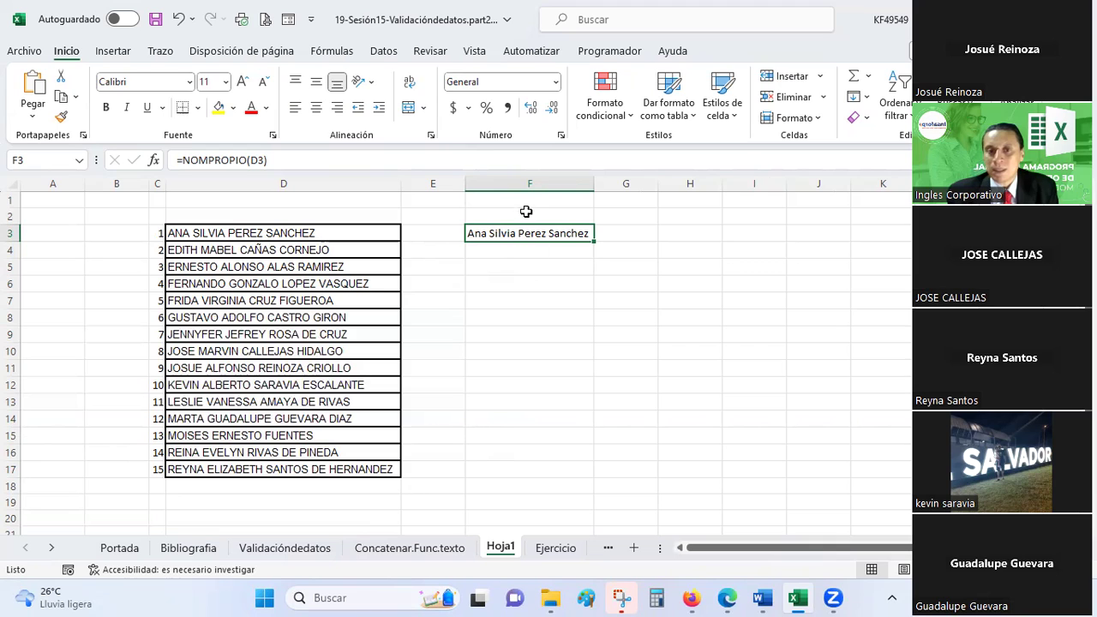
pyautogui.click(320, 252)
pyautogui.click(311, 267)
pyautogui.click(315, 289)
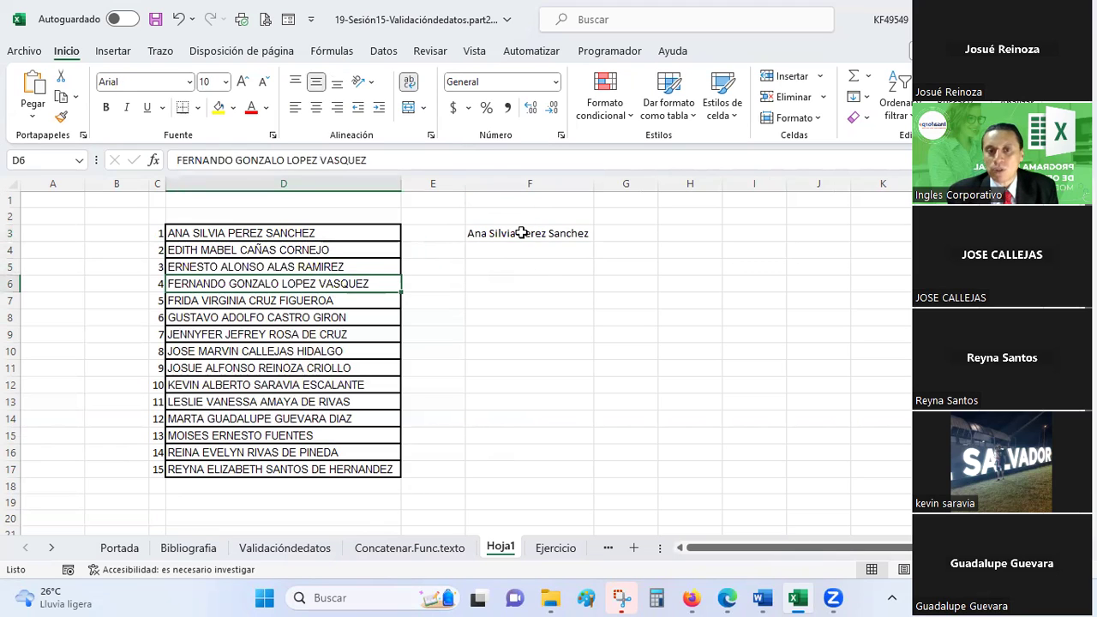
pyautogui.click(520, 232)
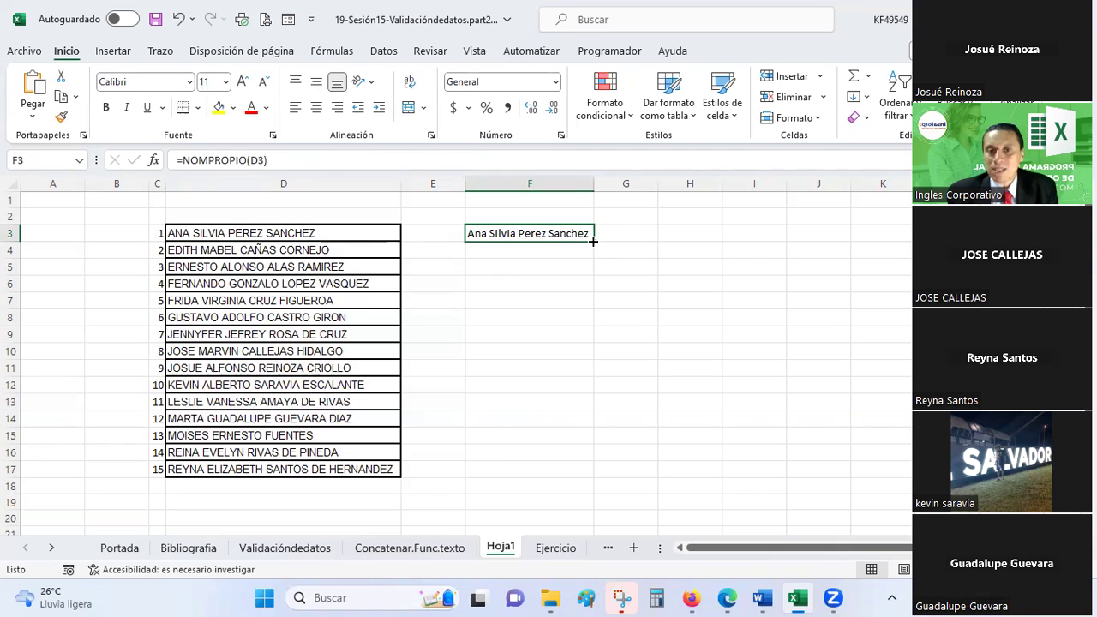
pyautogui.moveTo(595, 244); pyautogui.dragTo(568, 479)
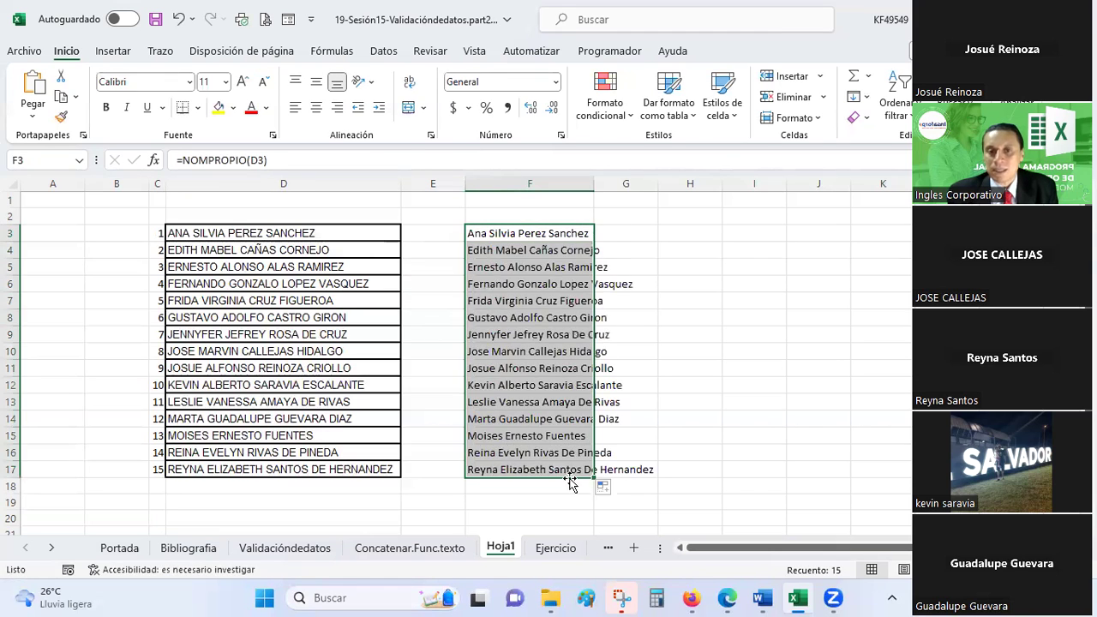
# Step: Autofit column F and enter the heading Nompropio in F2
pyautogui.doubleClick(594, 184)
pyautogui.click(563, 215)
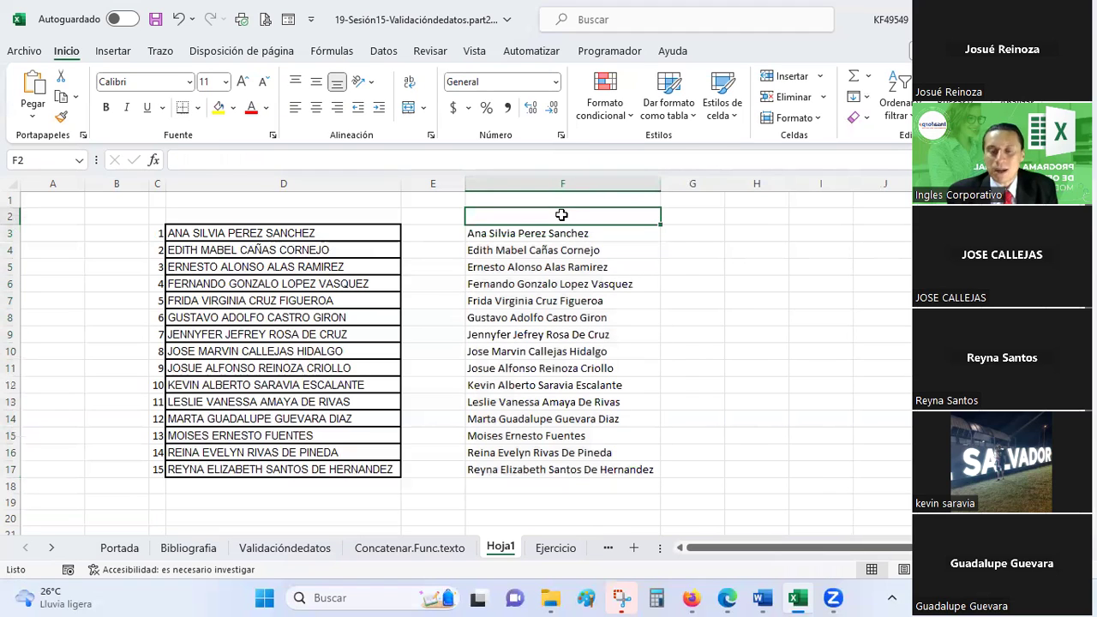
pyautogui.write('Nompropio')
pyautogui.press('Return')
pyautogui.click(562, 215)
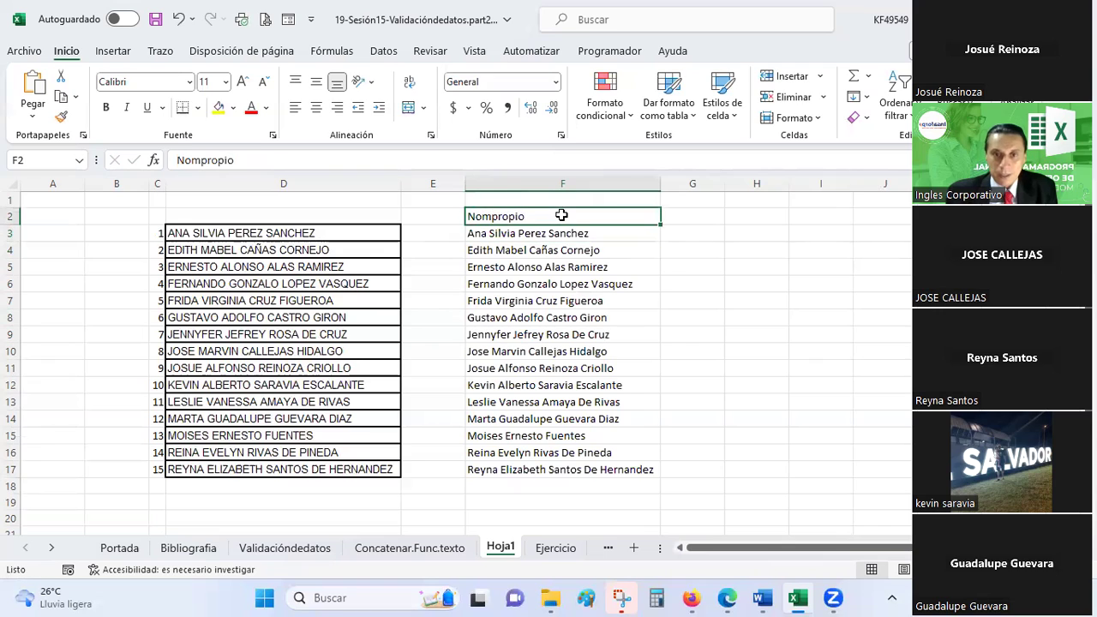
pyautogui.press('Down')
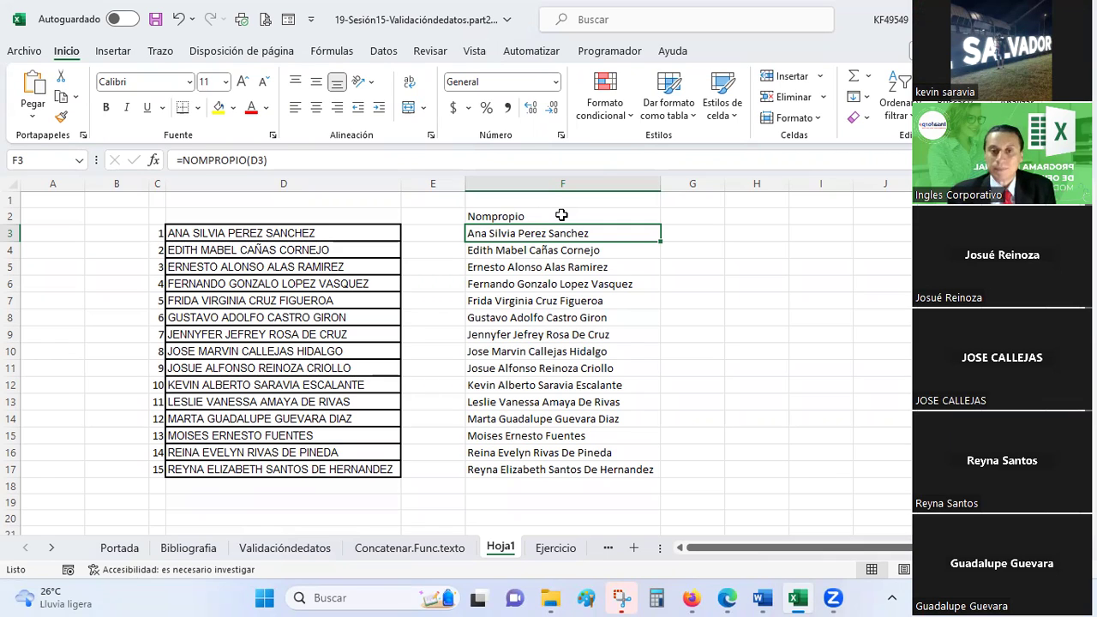
# Step: Enter the headers Izquierda in G2 and Derecha in H2
pyautogui.click(690, 223)
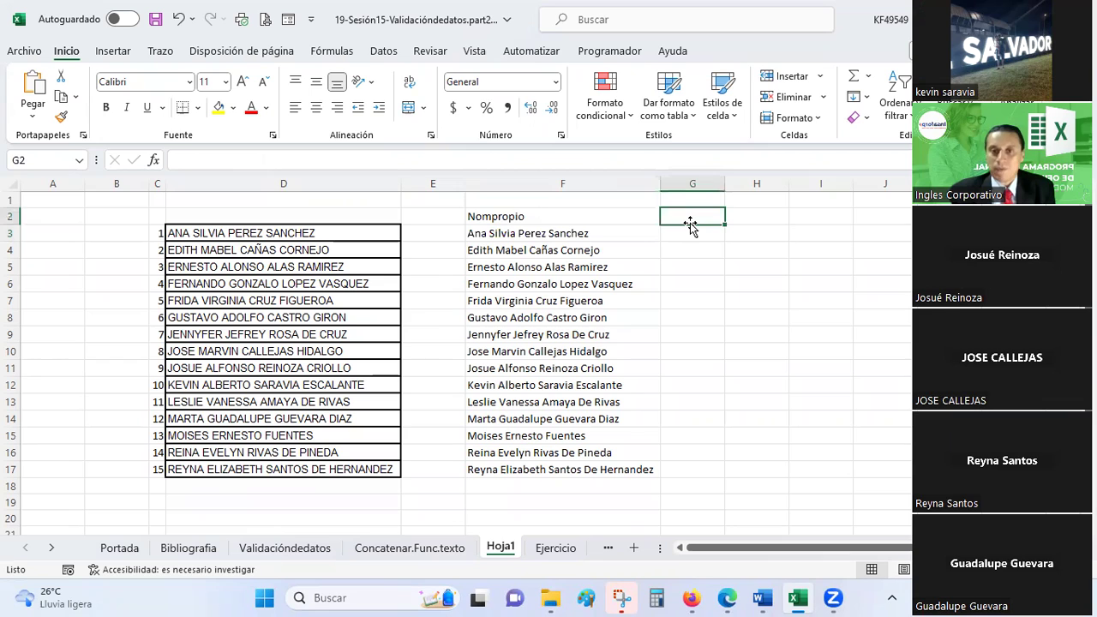
pyautogui.write('Izquierda')
pyautogui.press('Tab')
pyautogui.write('Derecha')
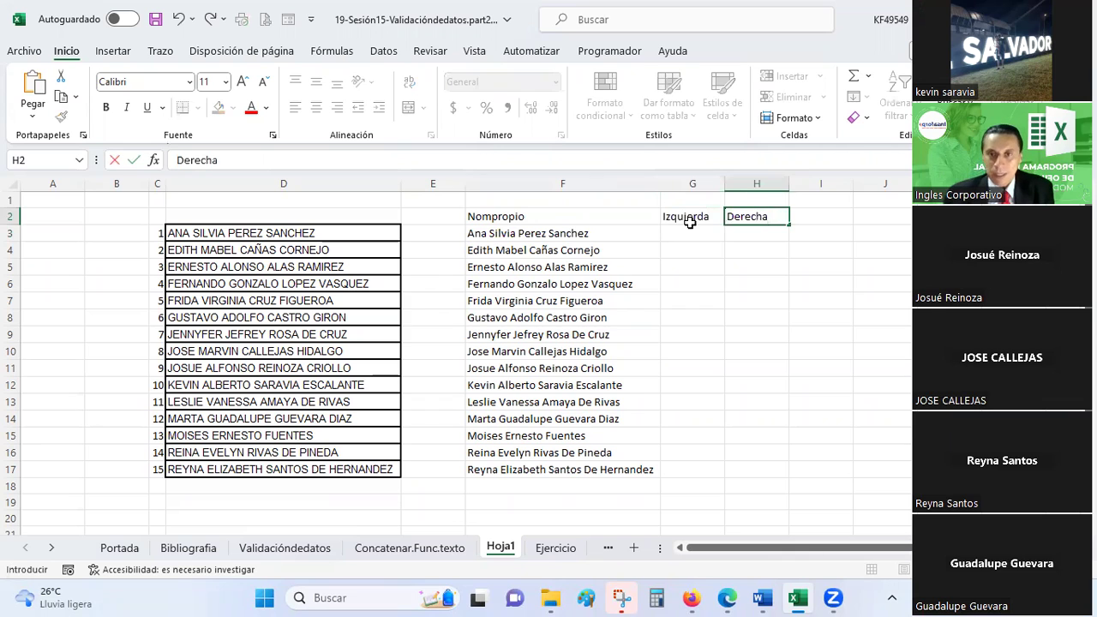
pyautogui.press('Return')
# Step: Review the proper-case names in column F, then settle on G3 under Izquierda
pyautogui.click(692, 228)
pyautogui.press('Left')
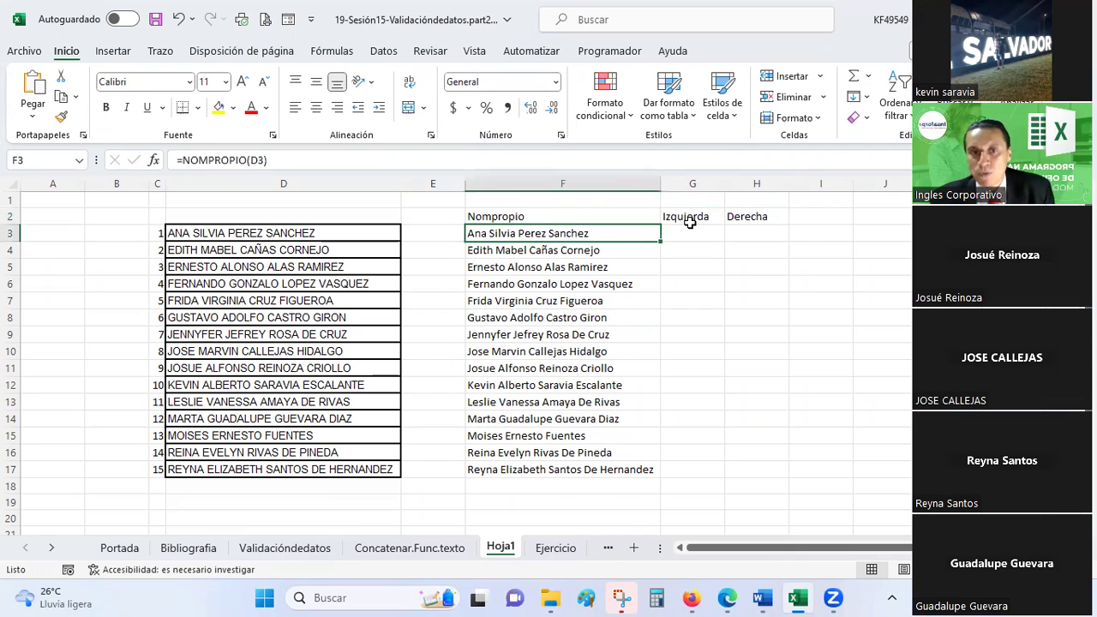
pyautogui.press('Left')
pyautogui.press('Left')
pyautogui.press('Left')
pyautogui.press('Left')
pyautogui.press('Right')
pyautogui.press('Right')
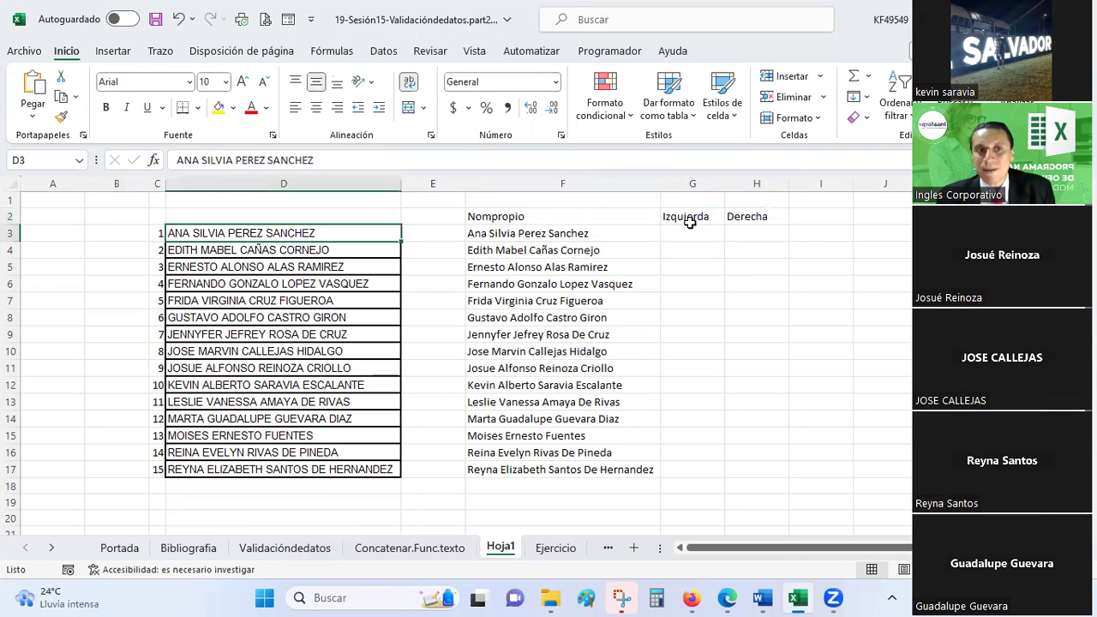
pyautogui.press('Right')
pyautogui.press('Right')
pyautogui.hotkey('shift', 'Down')
pyautogui.hotkey('shift', 'Down')
pyautogui.hotkey('shift', 'Down')
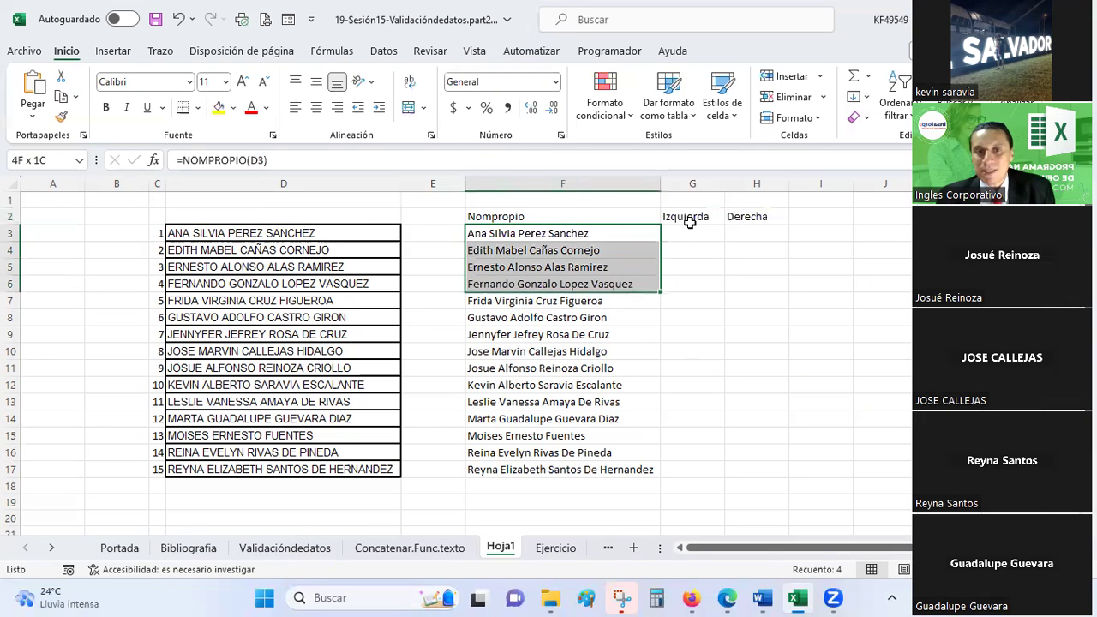
pyautogui.hotkey('shift', 'Down')
pyautogui.hotkey('shift', 'Down')
pyautogui.hotkey('shift', 'Down')
pyautogui.hotkey('shift', 'Down')
pyautogui.hotkey('shift', 'Down')
pyautogui.hotkey('shift', 'Down')
pyautogui.hotkey('shift', 'Down')
pyautogui.hotkey('shift', 'Down')
pyautogui.hotkey('shift', 'Down')
pyautogui.hotkey('shift', 'Down')
pyautogui.hotkey('shift', 'Down')
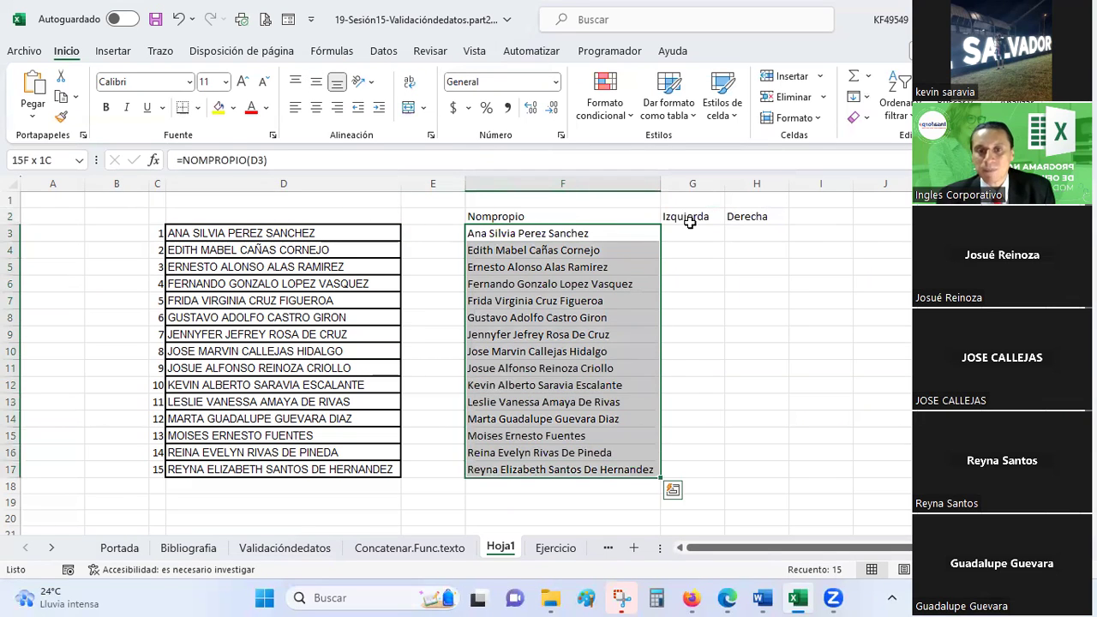
pyautogui.press('Up')
pyautogui.press('Down')
pyautogui.click(693, 228)
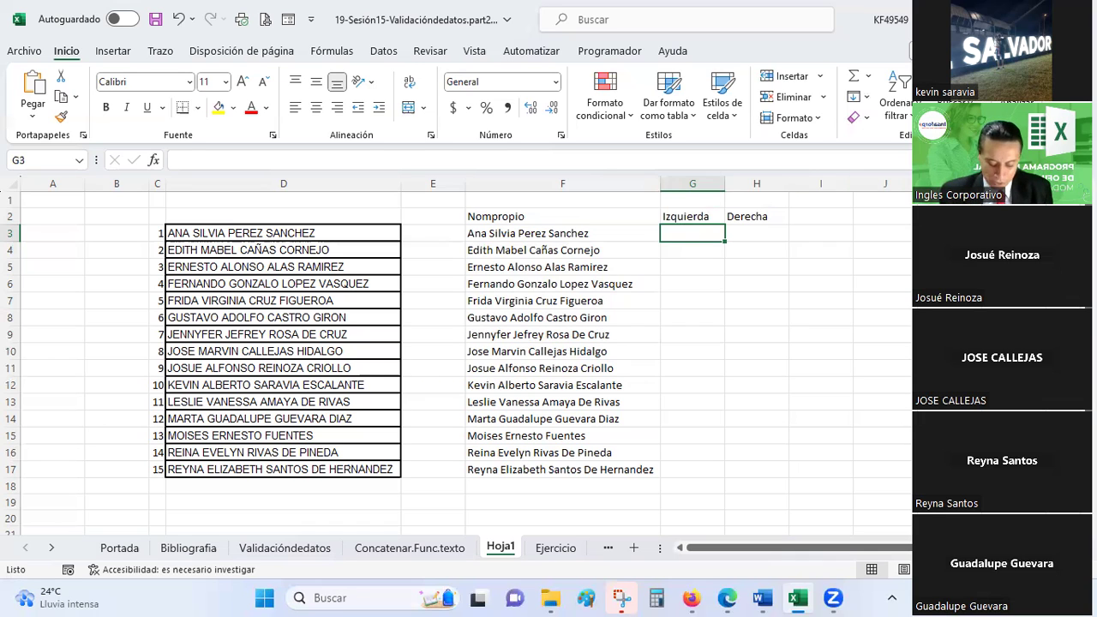
# Step: Enter =IZQUIERDA(F3;3) in G3 so it returns Ana
pyautogui.write('=')
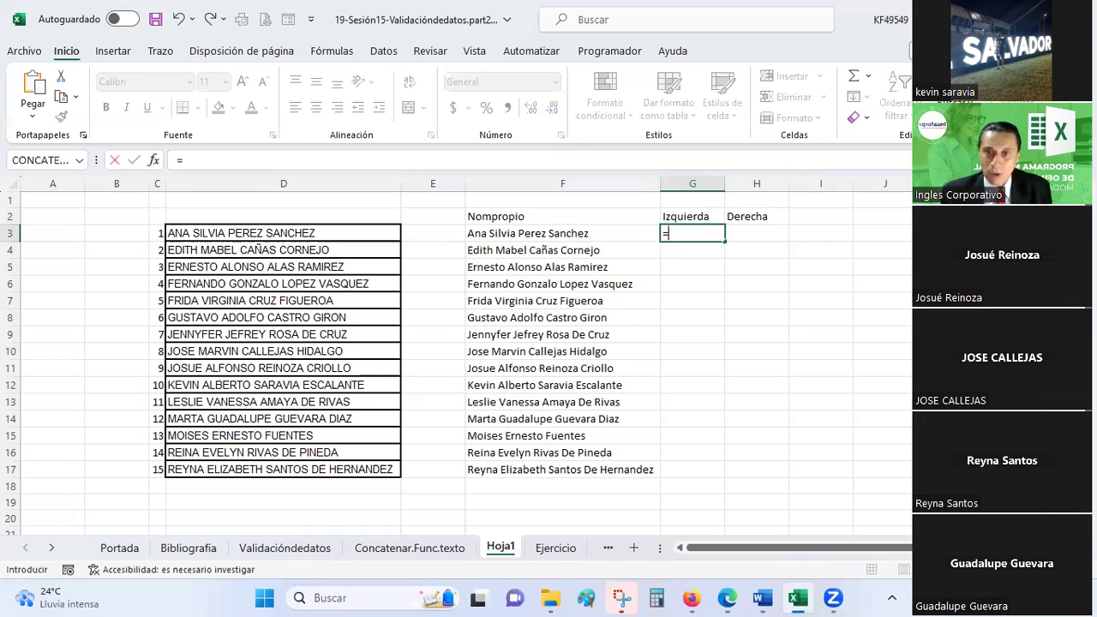
pyautogui.write('izquie')
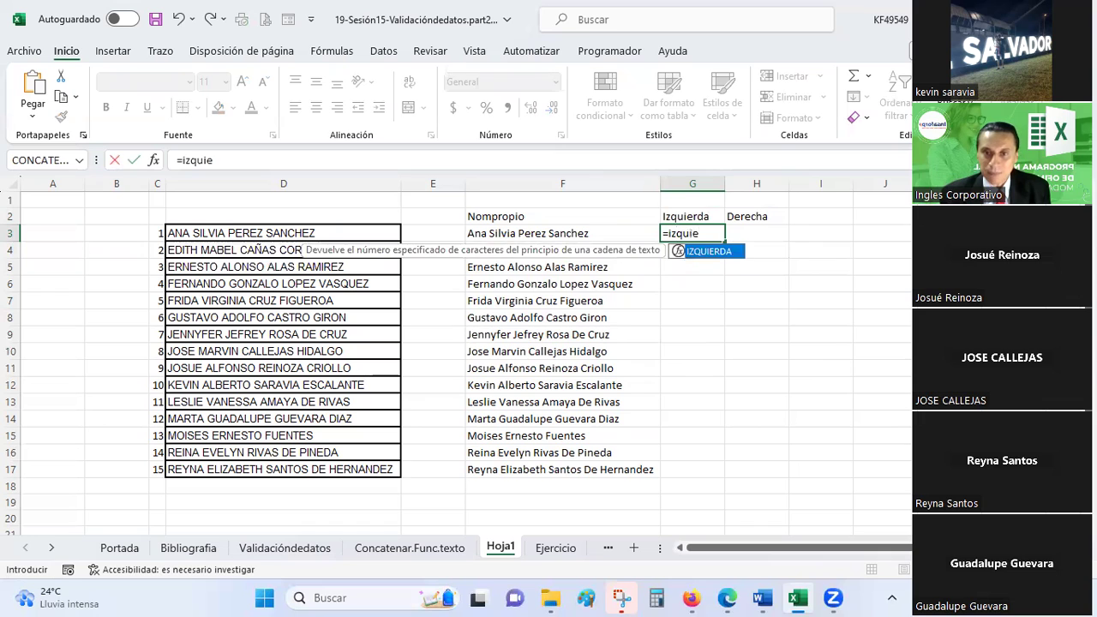
pyautogui.write('rda')
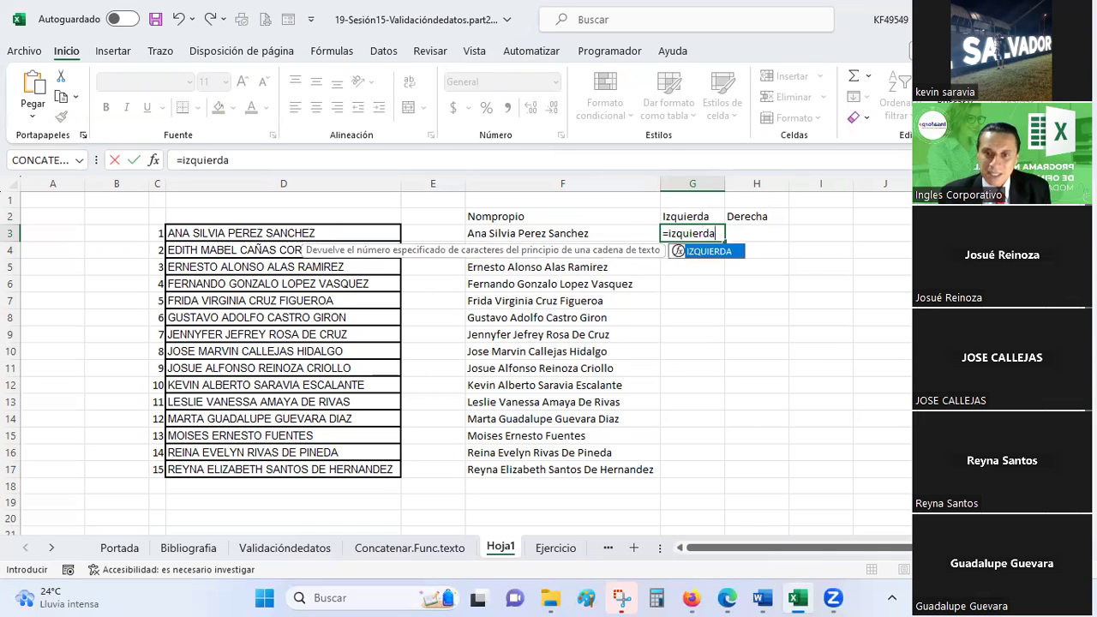
pyautogui.write('(')
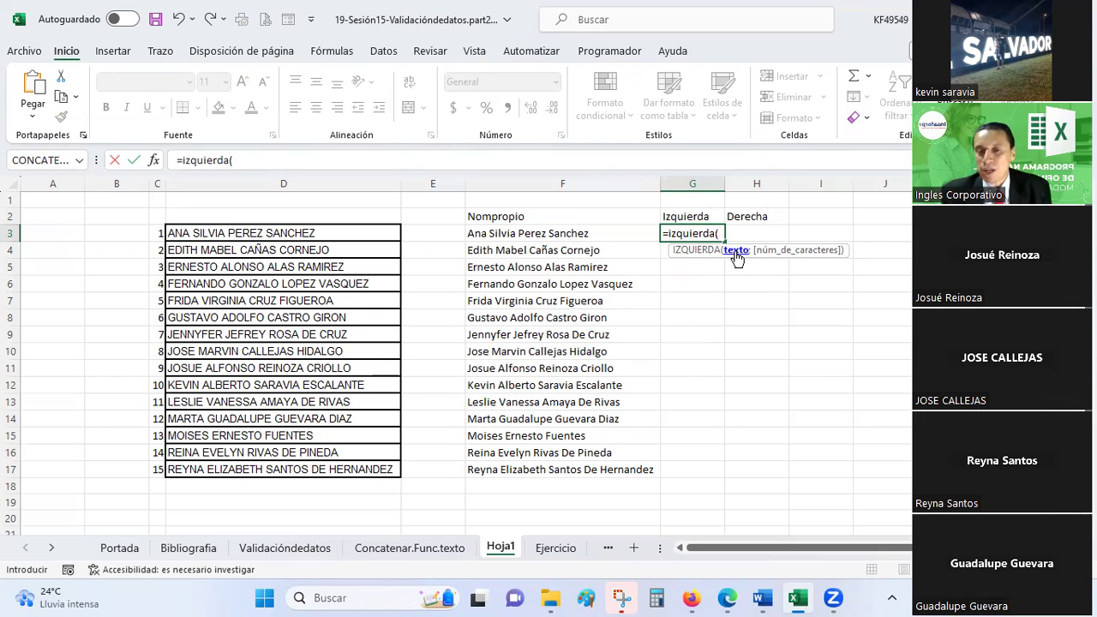
pyautogui.click(611, 237)
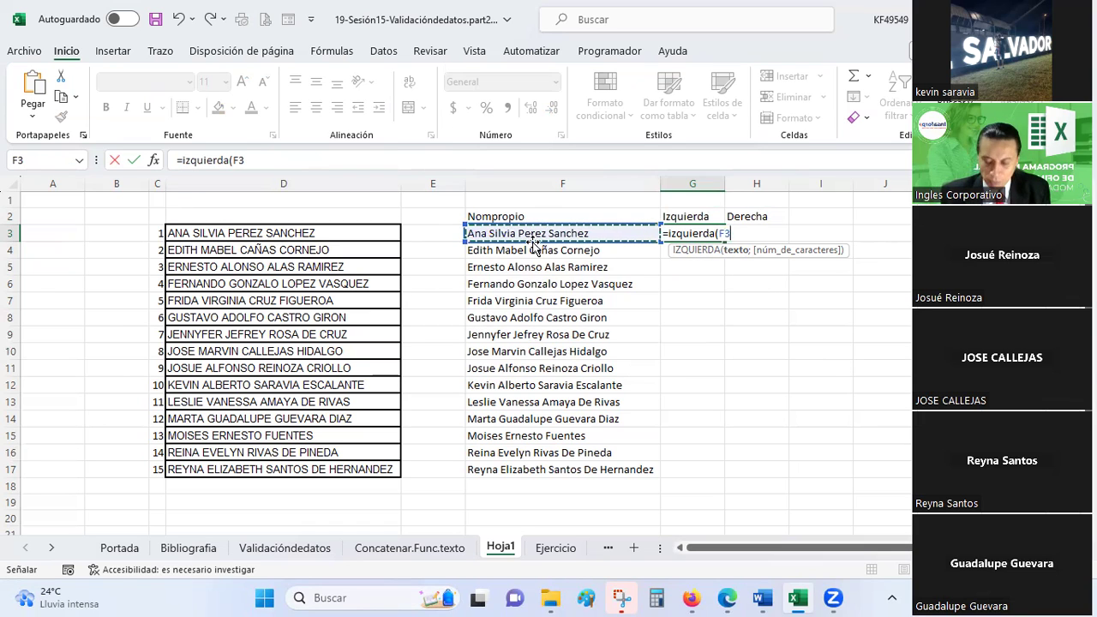
pyautogui.write(';')
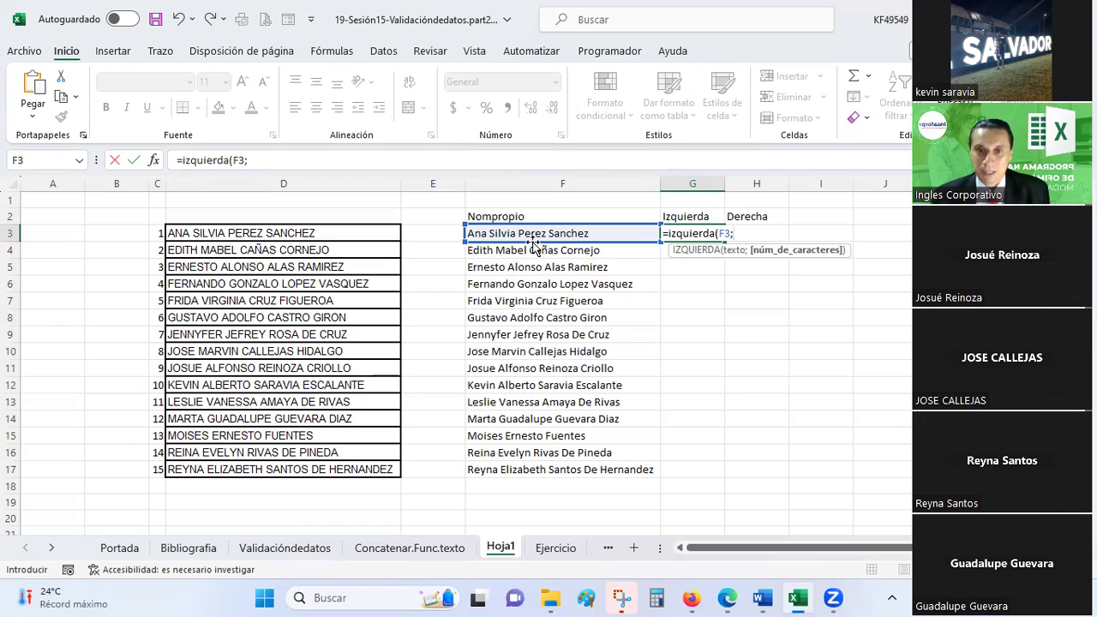
pyautogui.write('3')
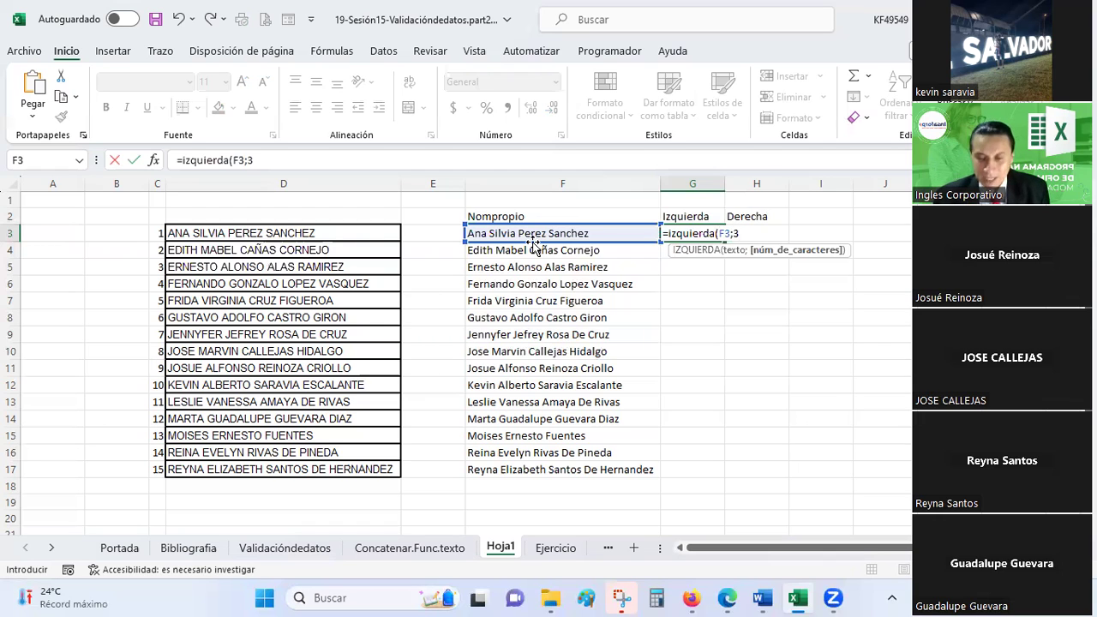
pyautogui.write(')')
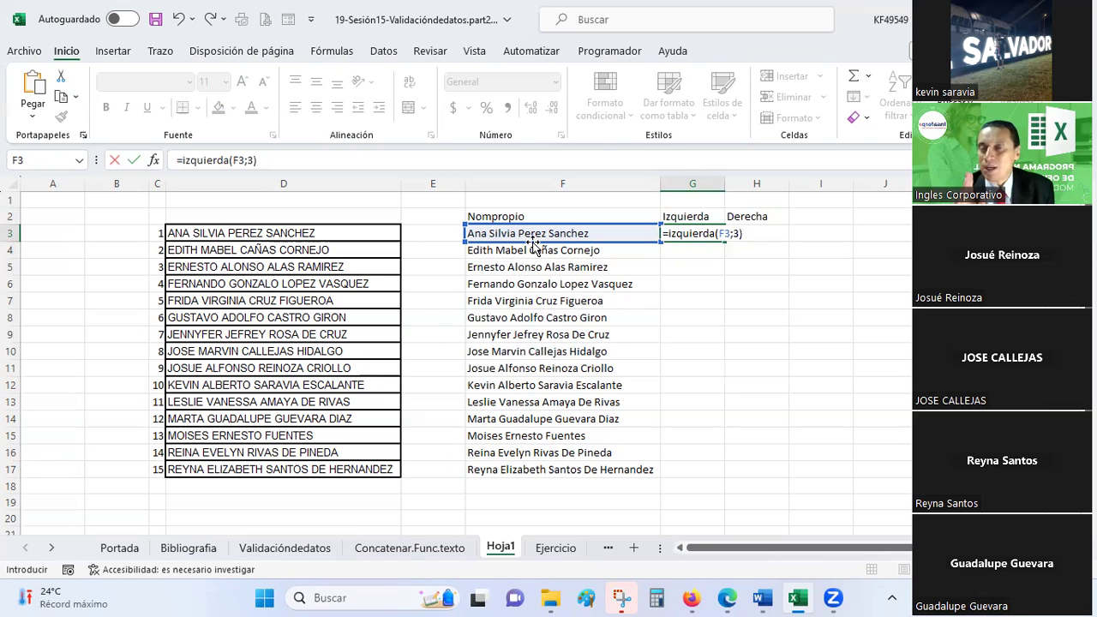
pyautogui.press('Return')
pyautogui.press('Up')
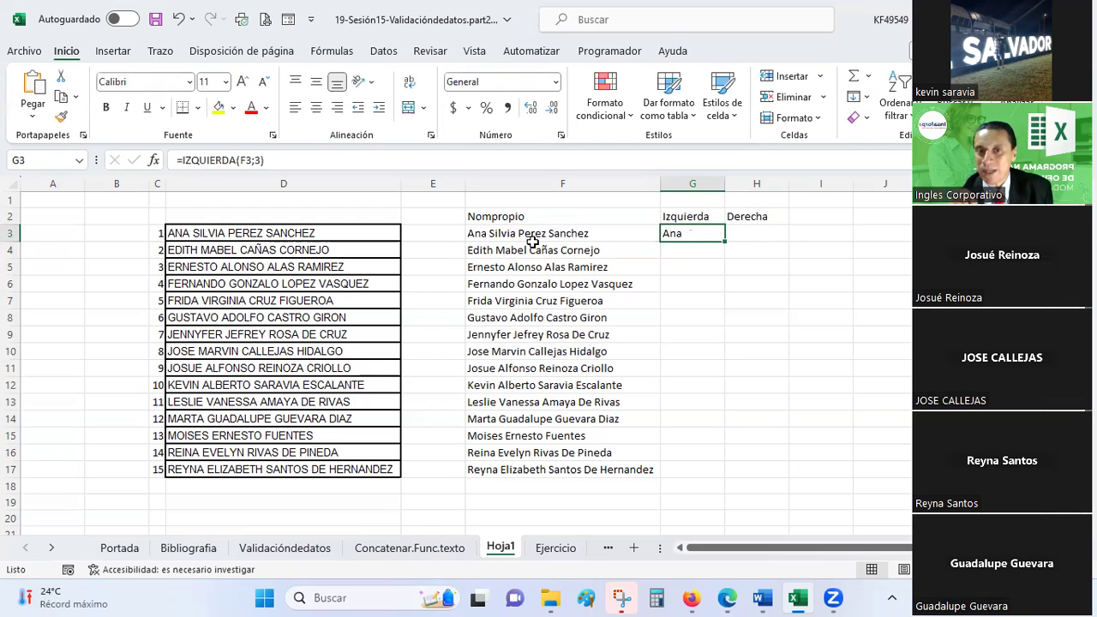
pyautogui.doubleClick(468, 234)
# Step: Change G3's character count from 3 to 10 so it shows Ana Silvia
pyautogui.press('Escape')
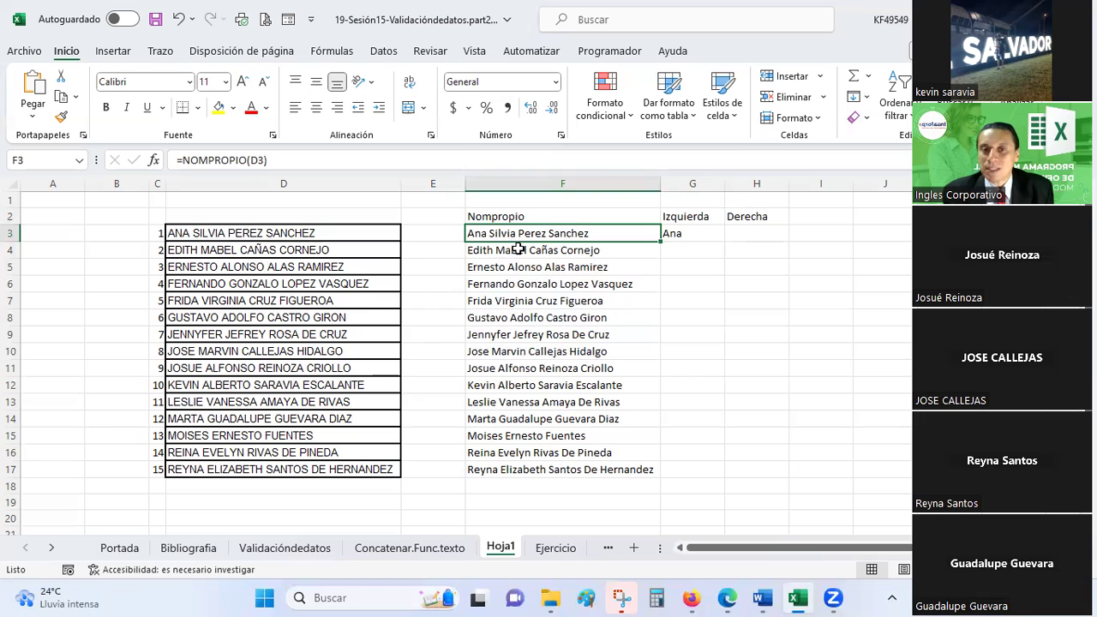
pyautogui.click(701, 232)
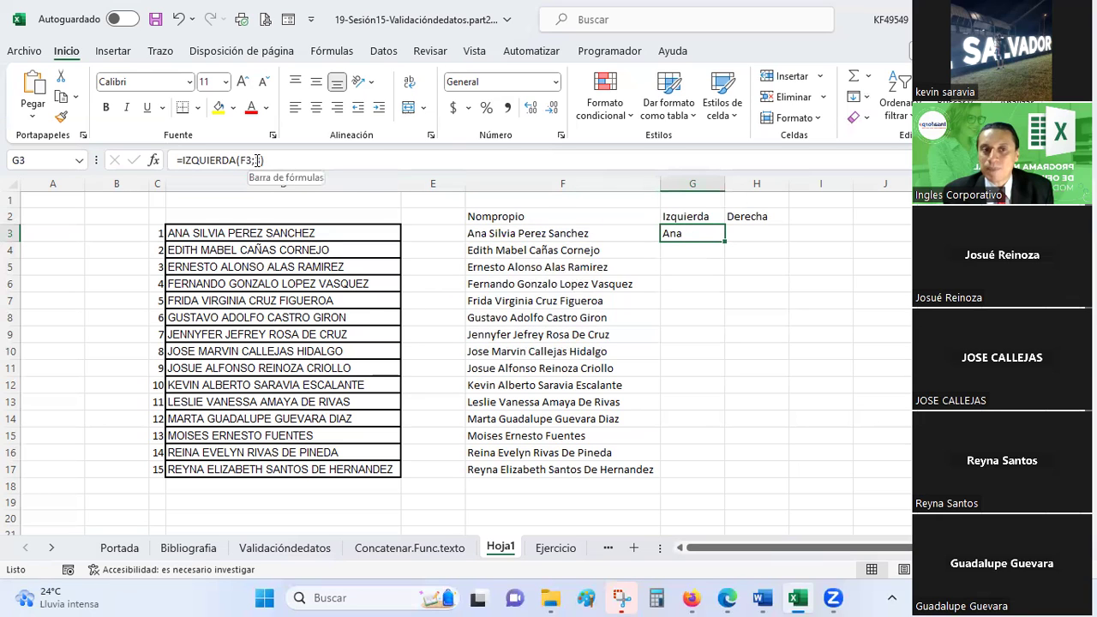
pyautogui.click(257, 160)
pyautogui.press('BackSpace')
pyautogui.write('10')
pyautogui.press('Return')
pyautogui.press('Up')
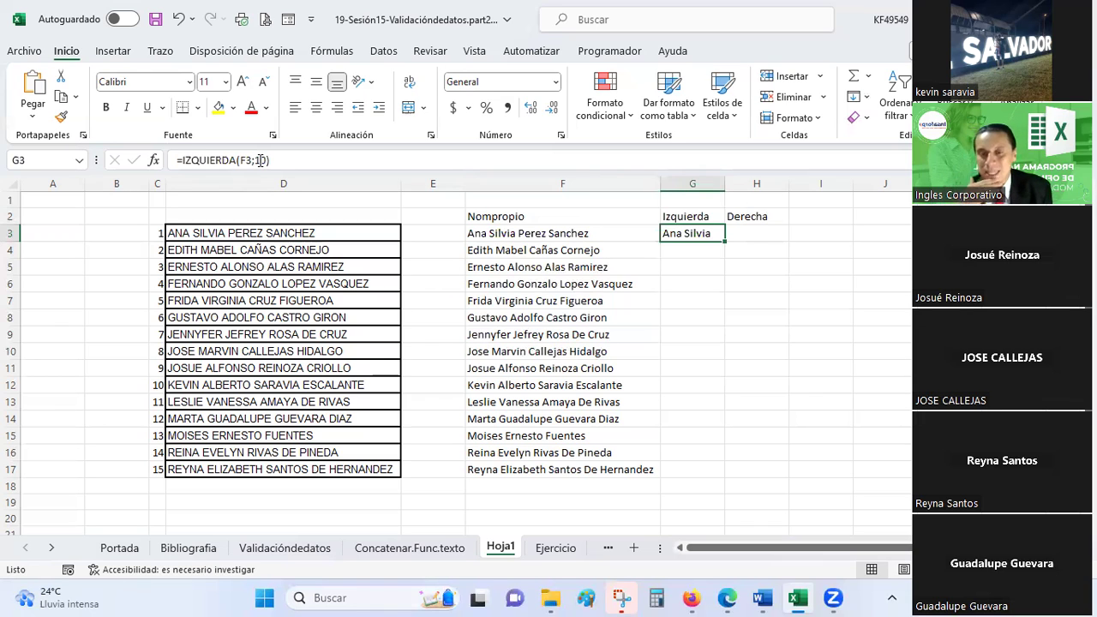
# Step: Enter =DERECHA(F3;7) in H3 to return the surname Sanchez, then select G3:H3
pyautogui.press('Right')
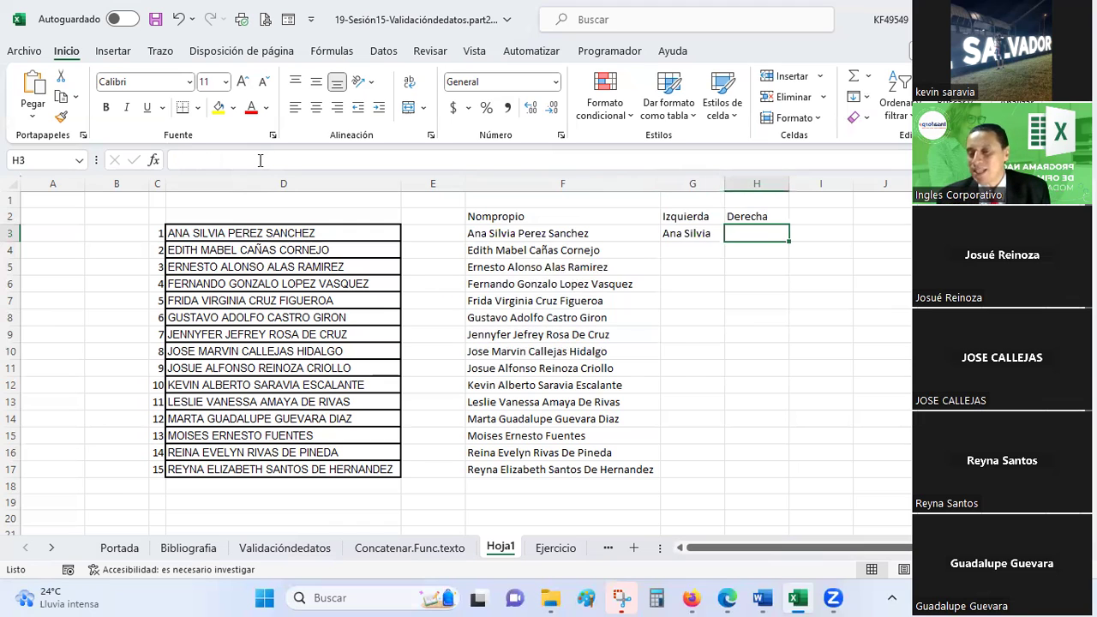
pyautogui.write('=')
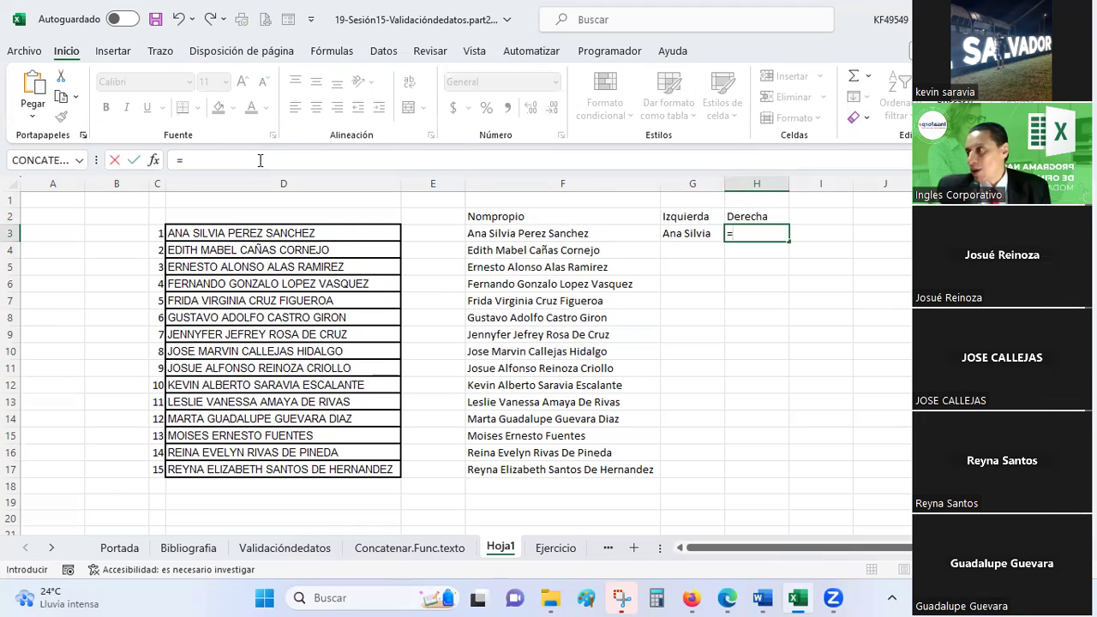
pyautogui.press('Escape')
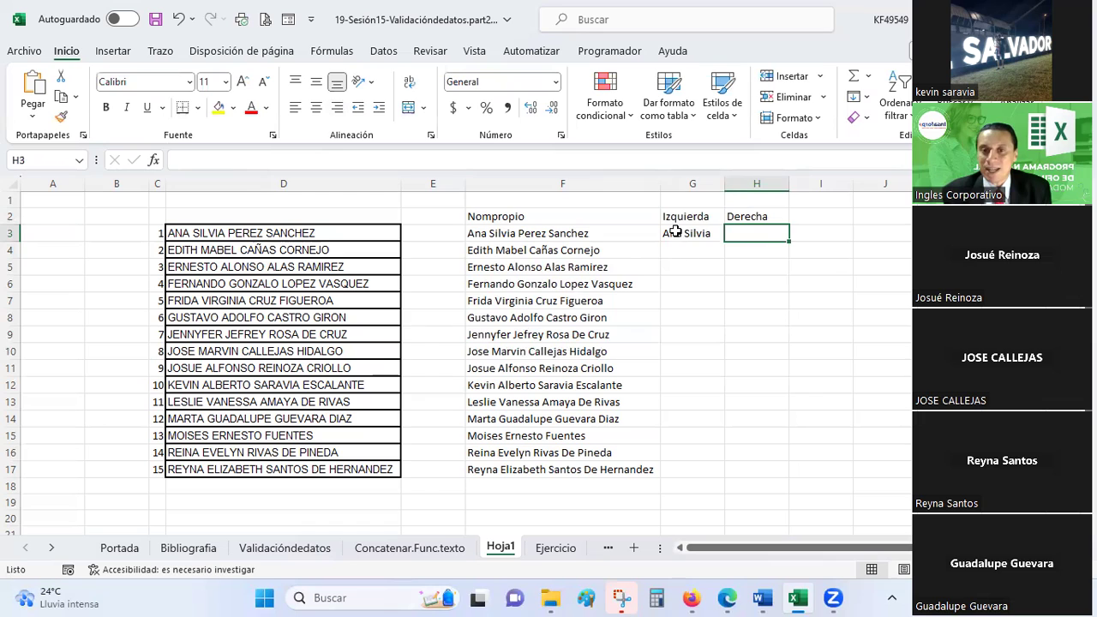
pyautogui.click(689, 233)
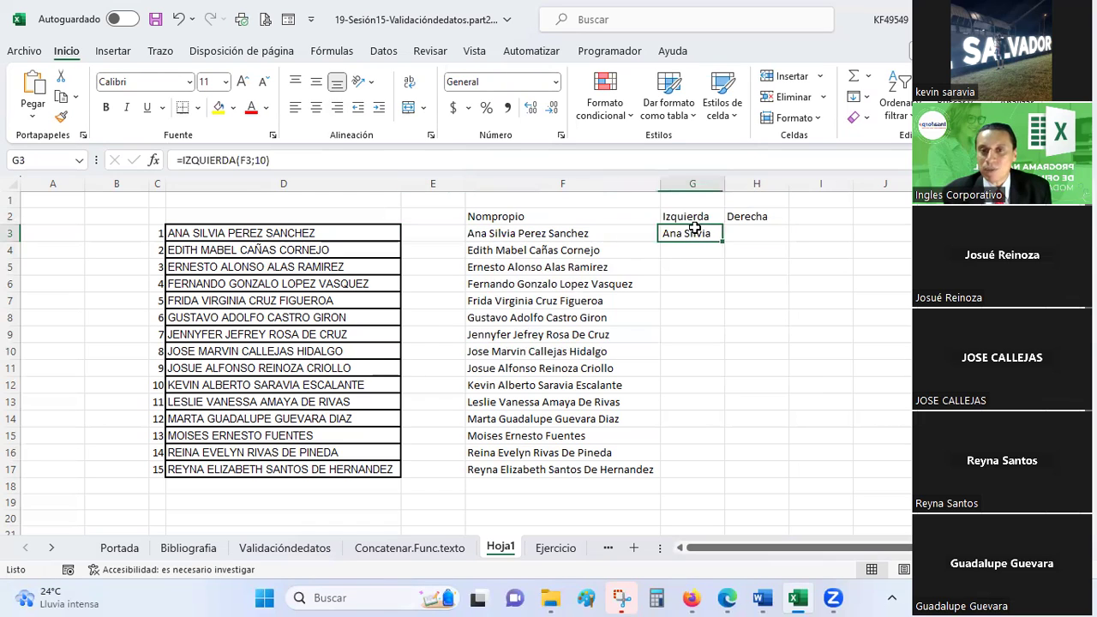
pyautogui.click(747, 233)
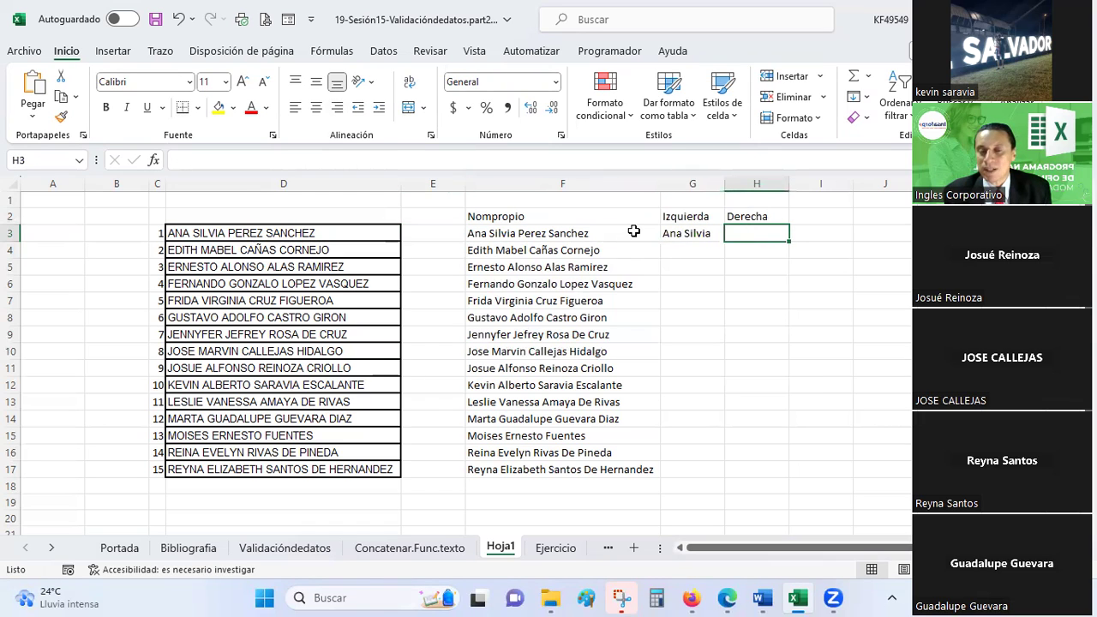
pyautogui.write('=derecha(')
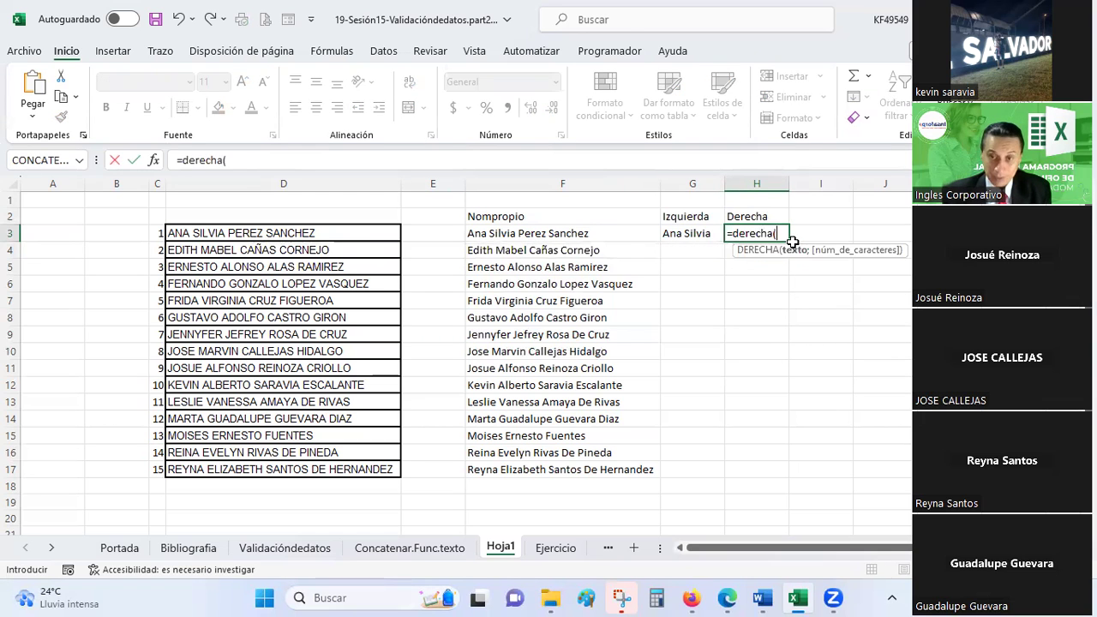
pyautogui.click(598, 234)
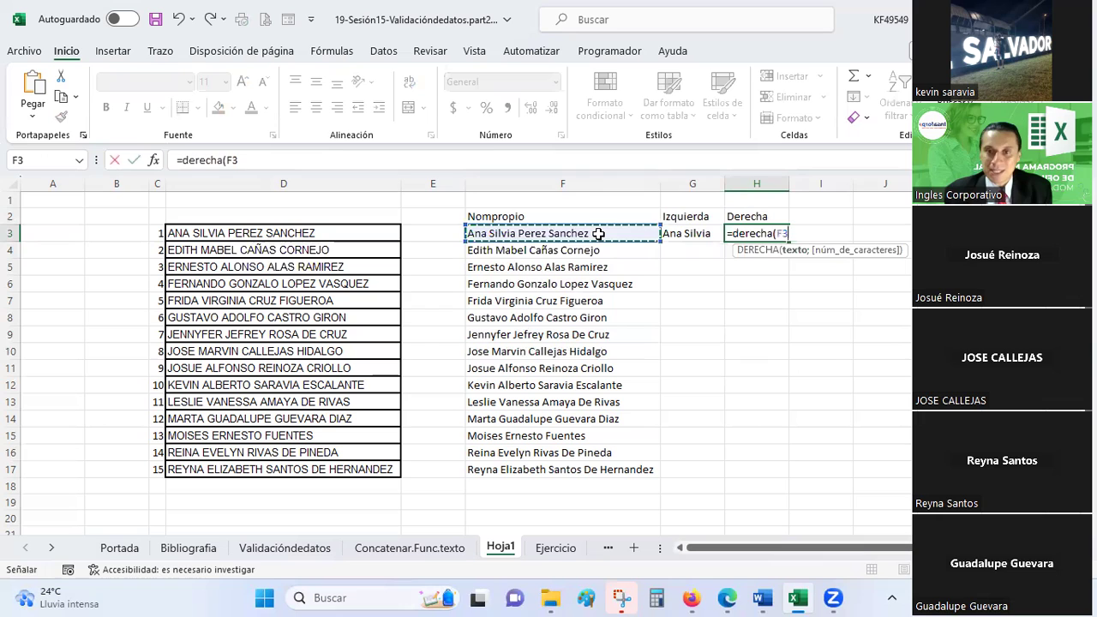
pyautogui.write(';')
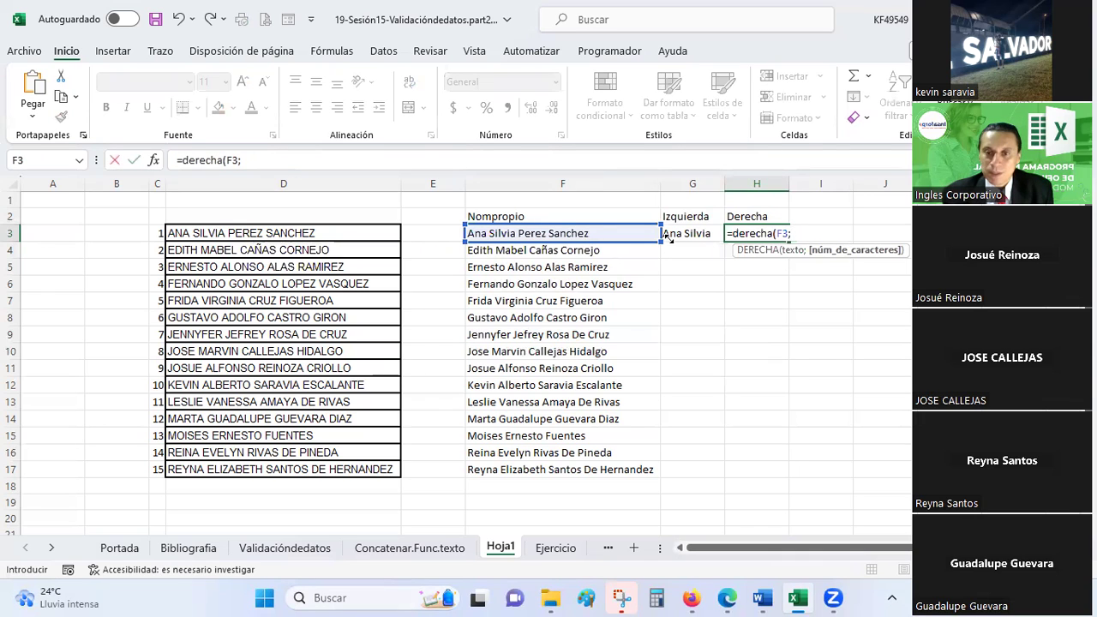
pyautogui.write(')')
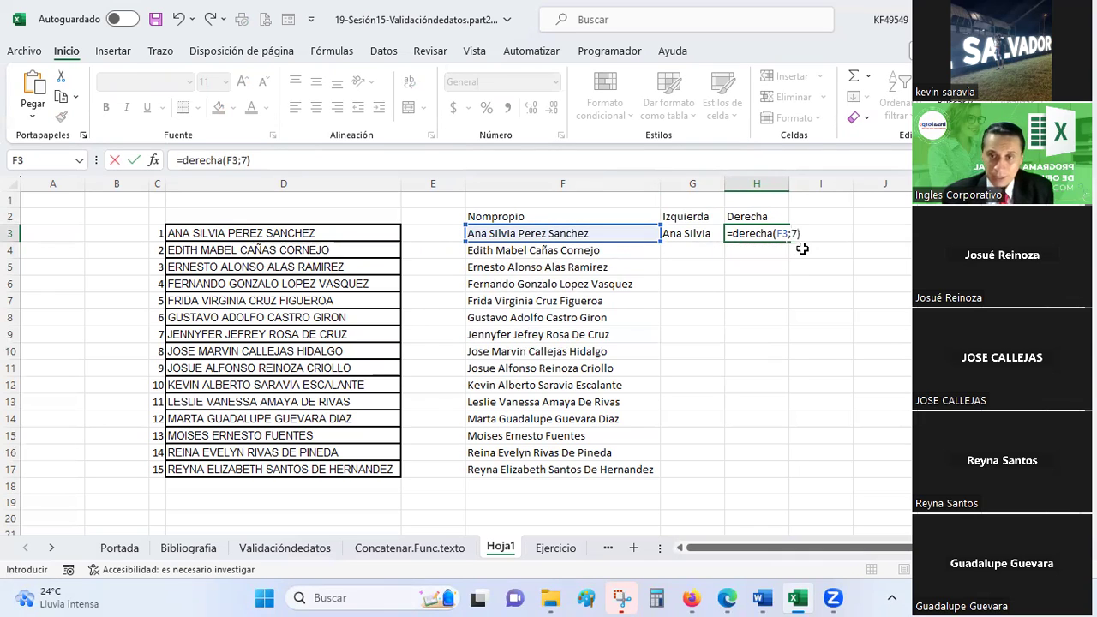
pyautogui.press('Return')
pyautogui.press('Up')
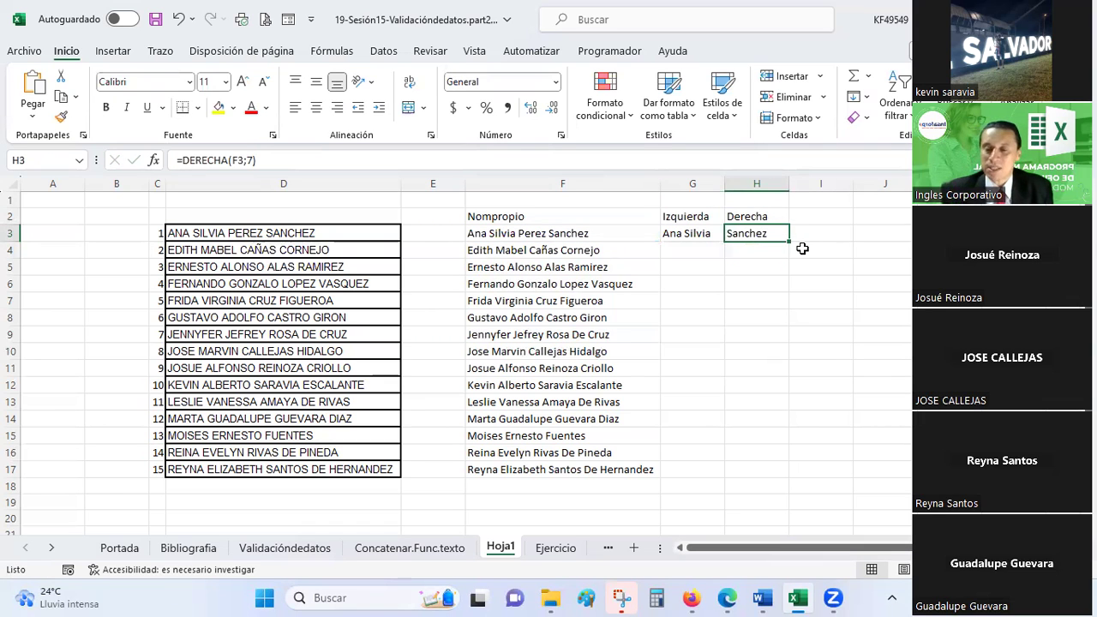
pyautogui.moveTo(698, 235); pyautogui.dragTo(742, 237)
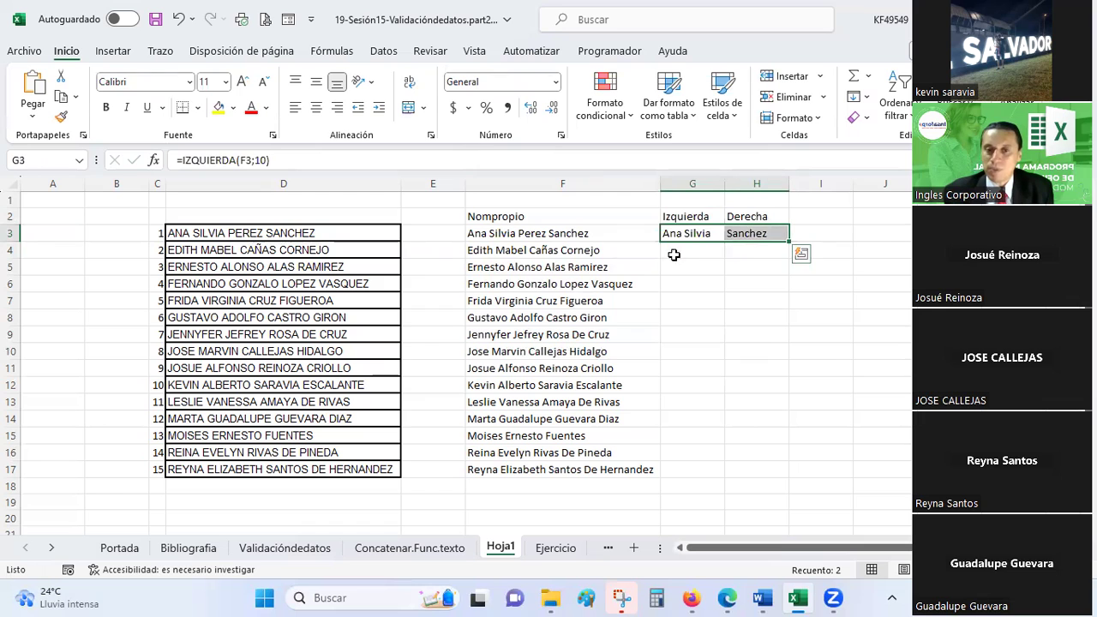
# Step: Fill the Izquierda and Derecha formulas down to row 17 and limit G4's IZQUIERDA to 5 characters
pyautogui.doubleClick(791, 243)
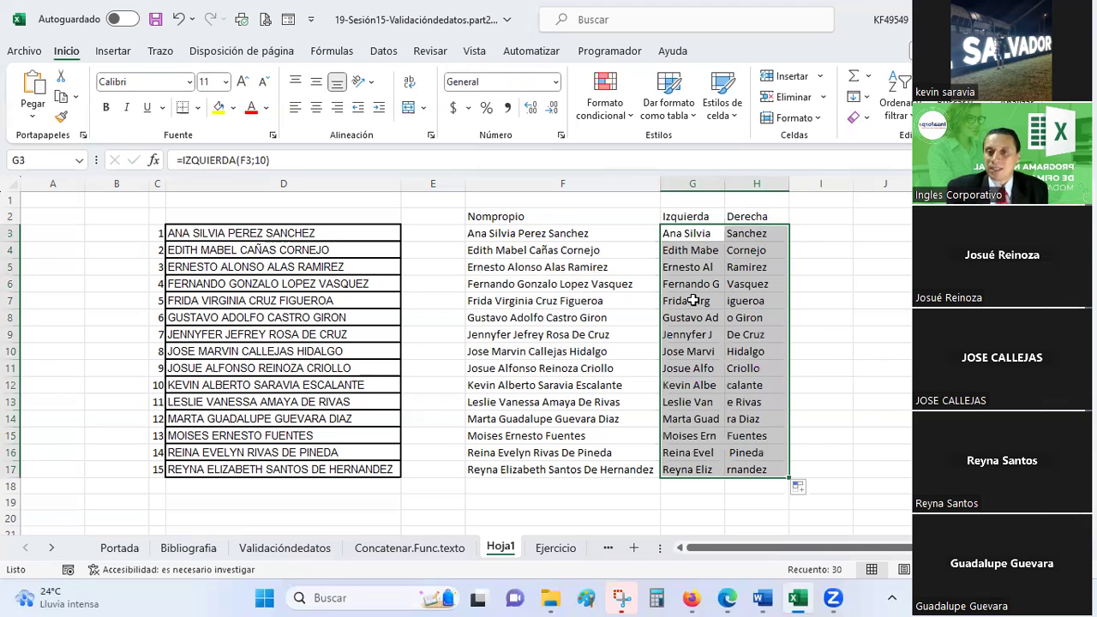
pyautogui.click(686, 256)
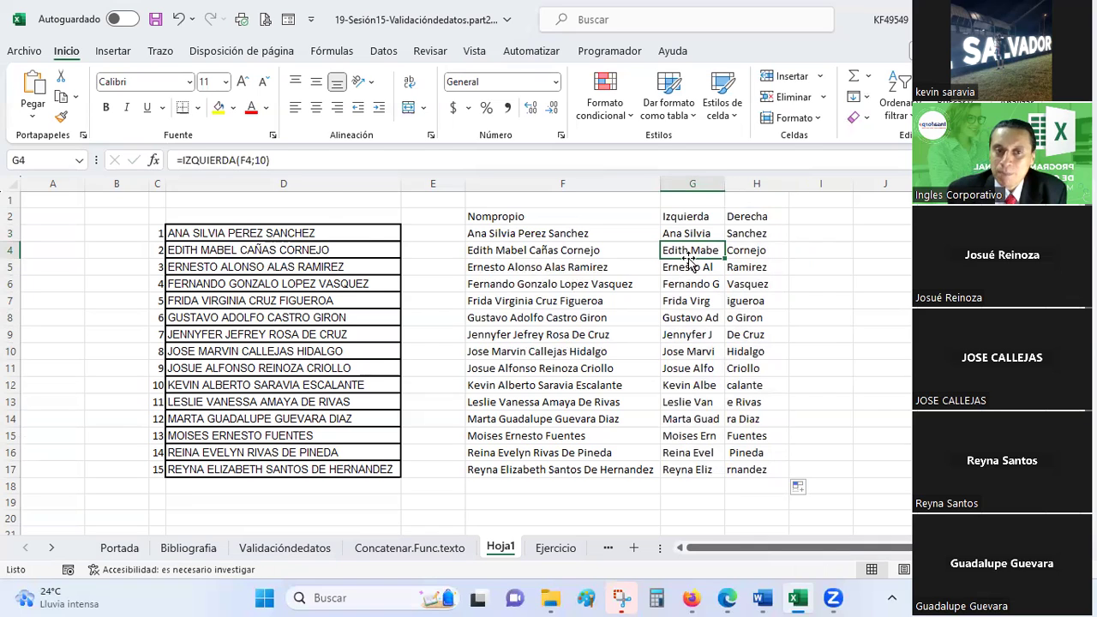
pyautogui.doubleClick(261, 161)
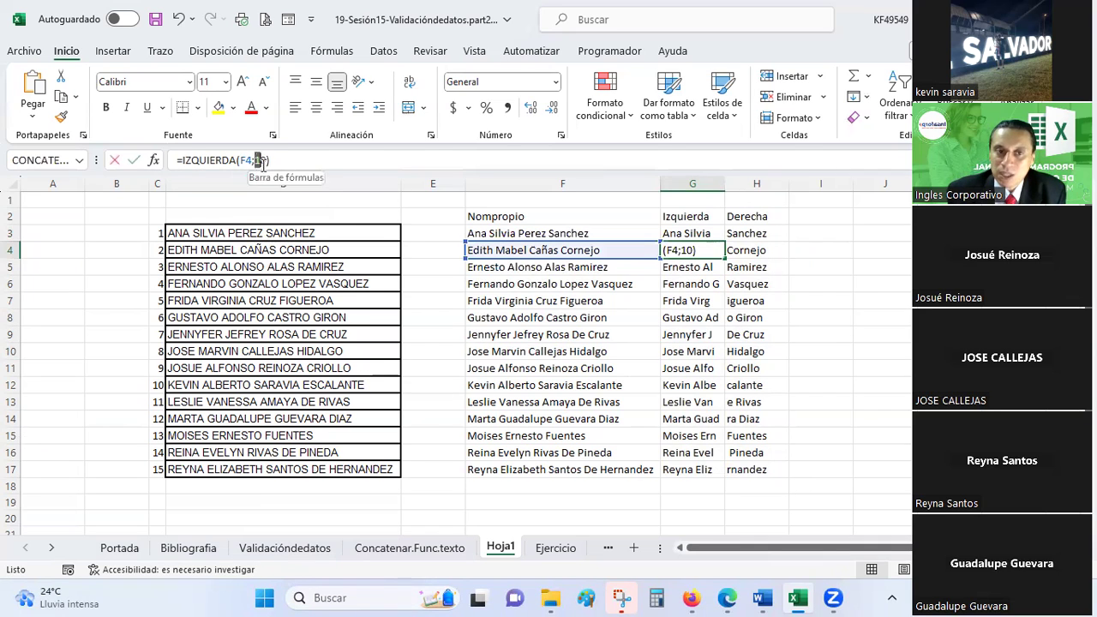
pyautogui.write('5')
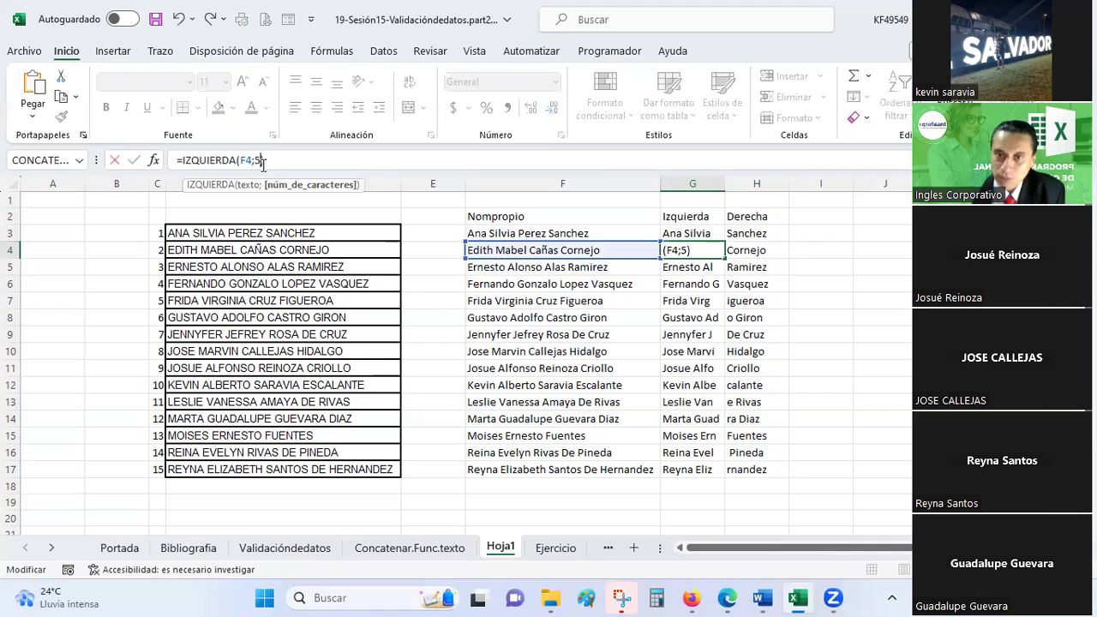
pyautogui.press('Return')
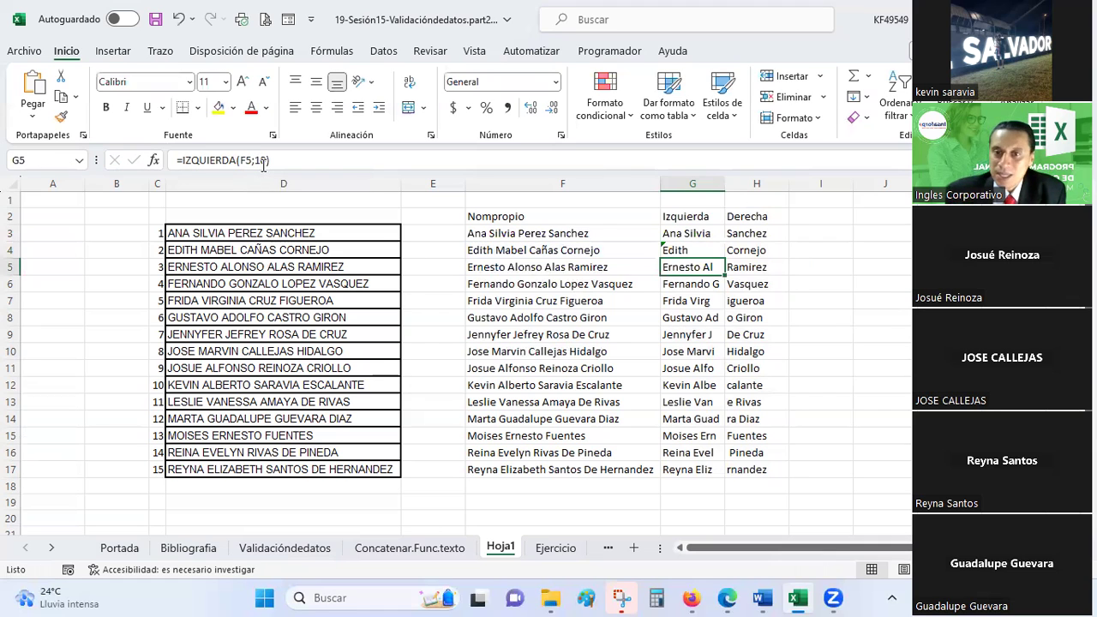
# Step: Change G3's IZQUIERDA character count from 10 to 5 so it shows Ana
pyautogui.click(691, 231)
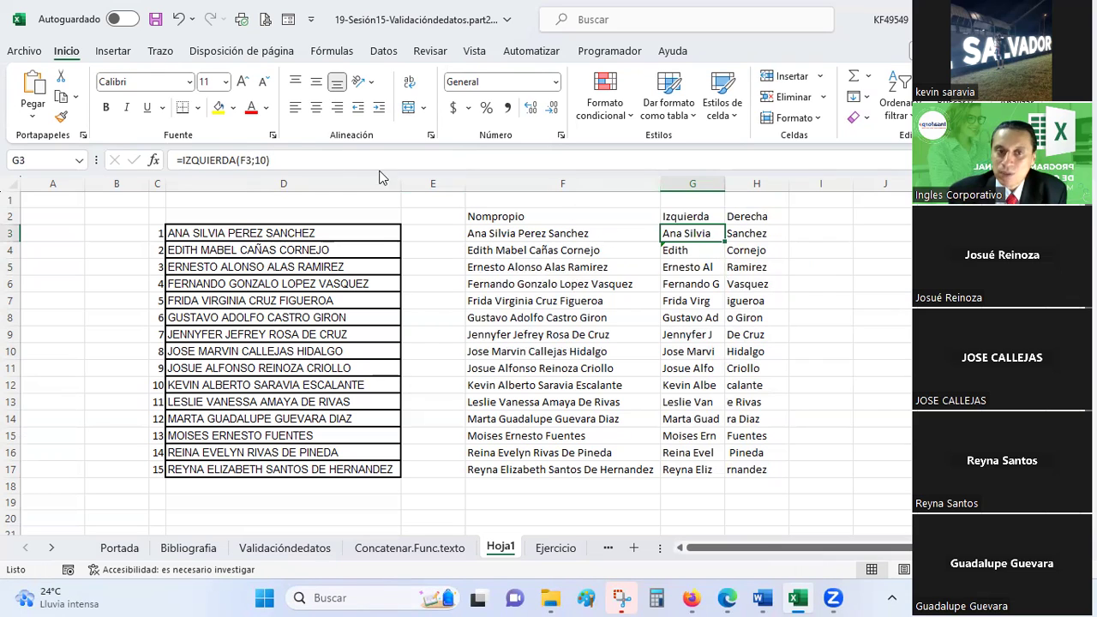
pyautogui.doubleClick(261, 159)
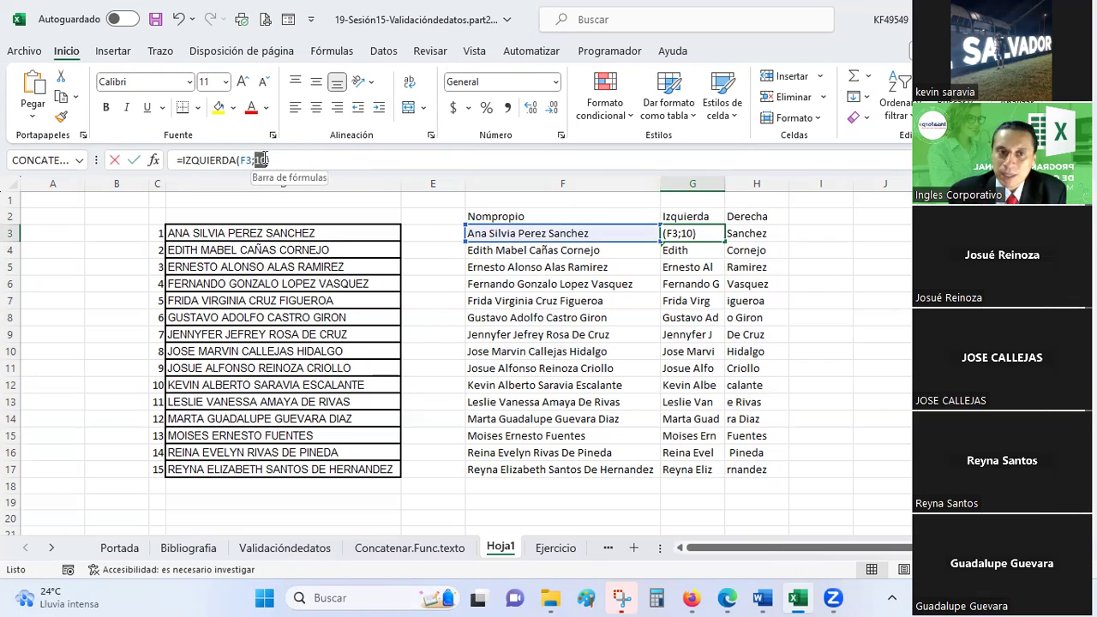
pyautogui.press('BackSpace')
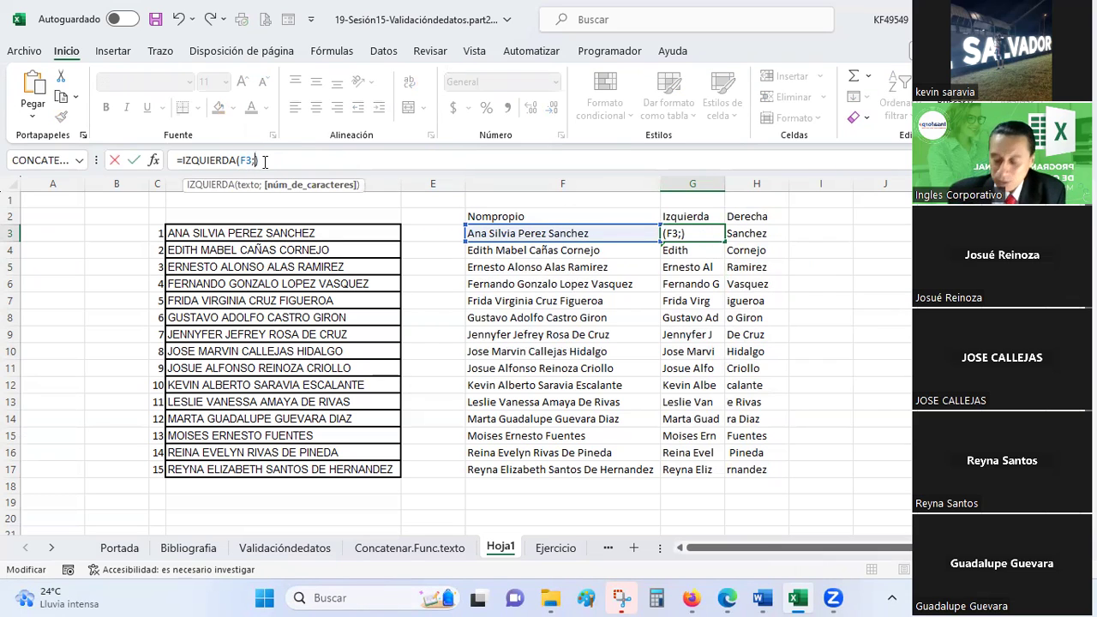
pyautogui.write('5')
pyautogui.press('Return')
pyautogui.click(701, 236)
pyautogui.click(870, 237)
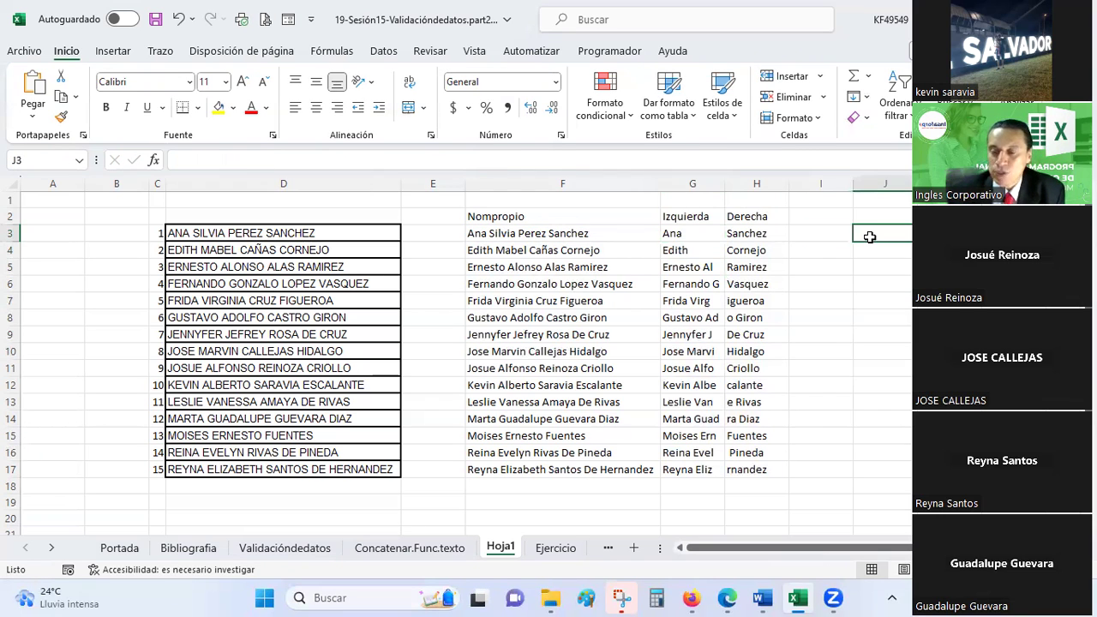
# Step: Enter =G3&"."&H3&"@"&"gmail.com" in J3 and autofit column J
pyautogui.write('=')
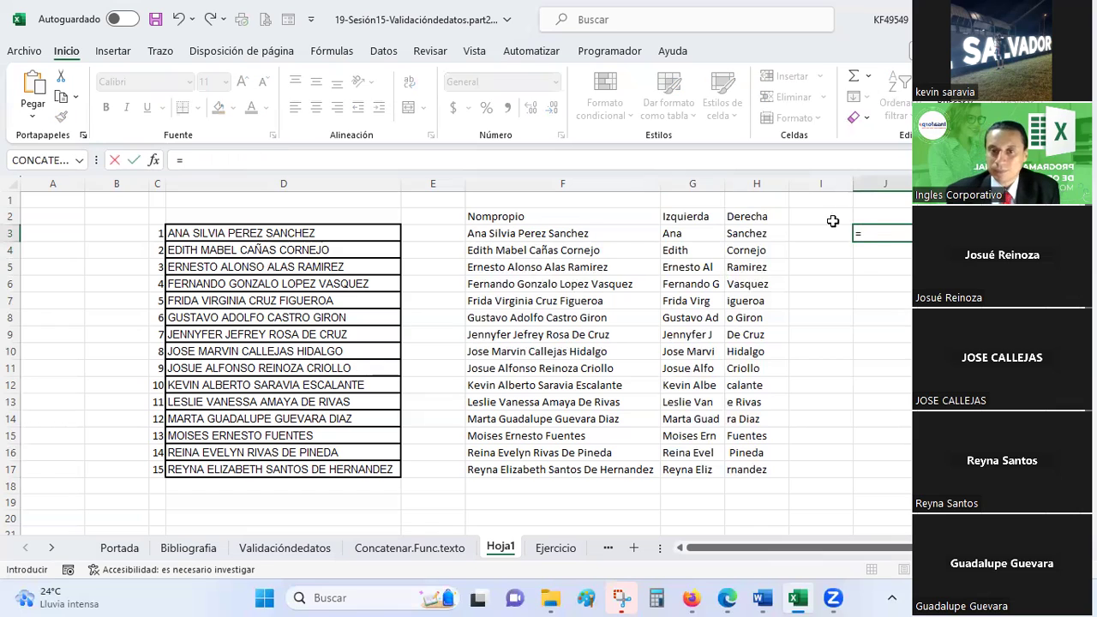
pyautogui.click(701, 231)
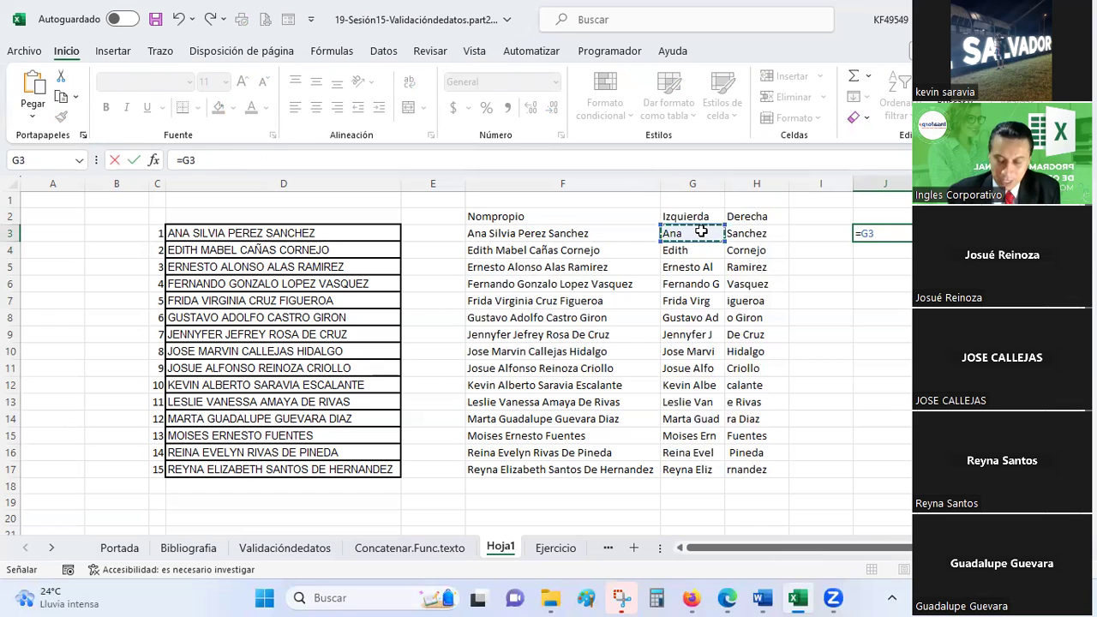
pyautogui.write('&".')
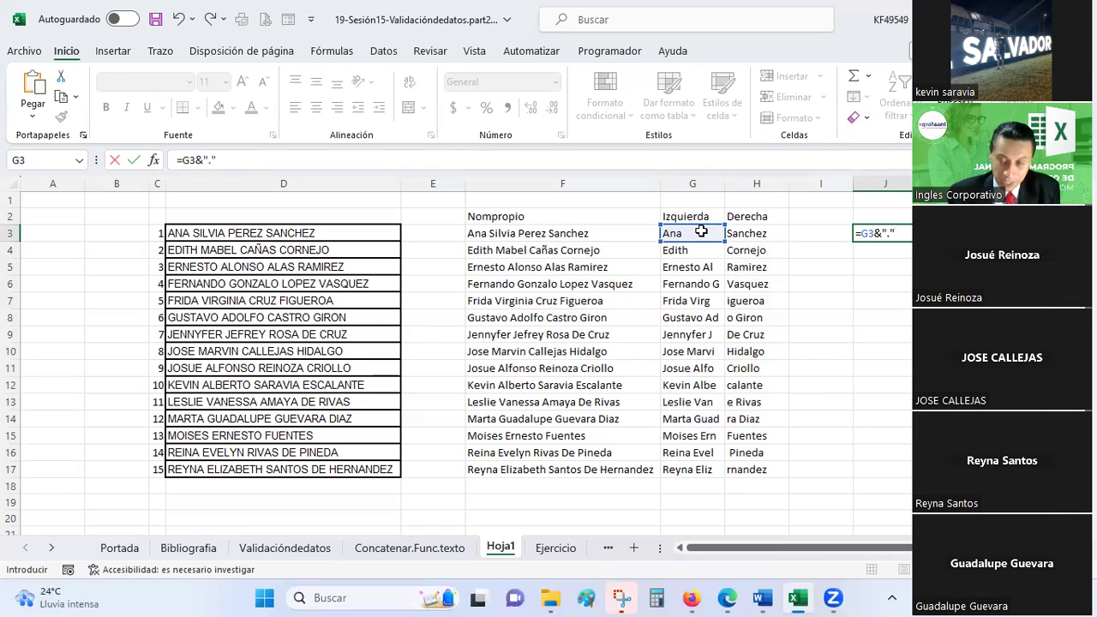
pyautogui.click(741, 231)
pyautogui.write('&')
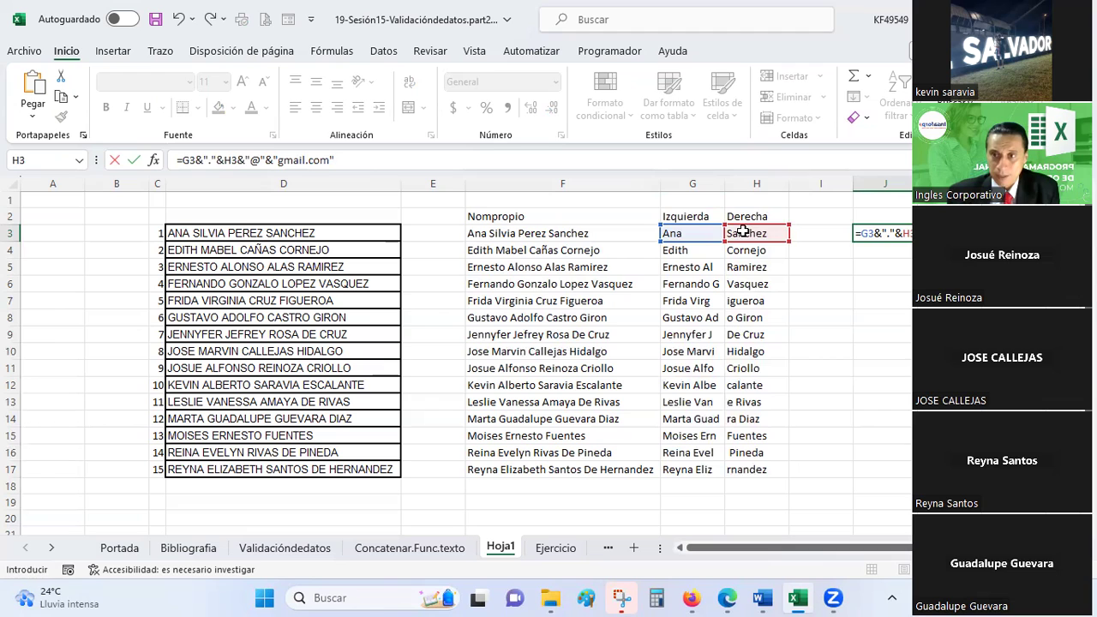
pyautogui.hotkey('ctrl', 'Return')
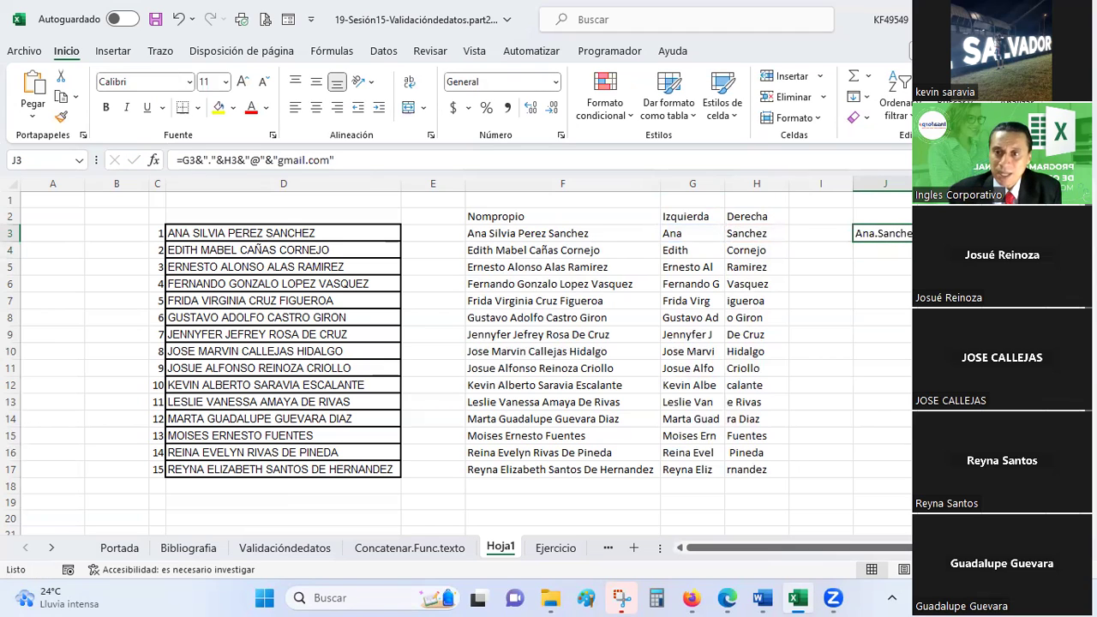
pyautogui.doubleClick(909, 186)
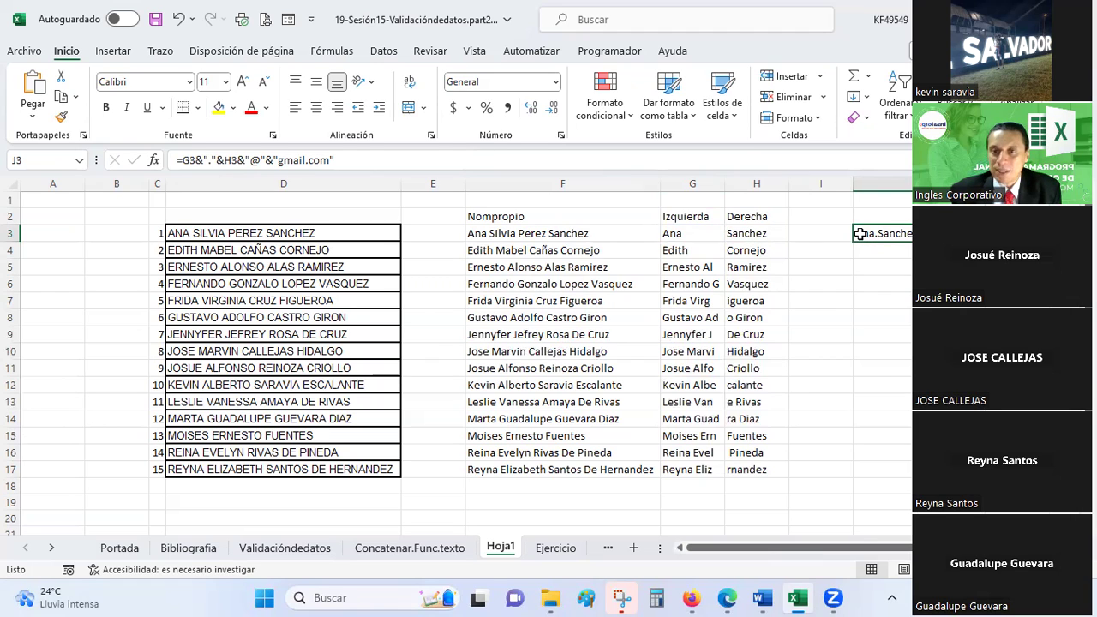
# Step: Review the formulas in G3, H3 and F3, then return to the J3 e-mail
pyautogui.click(700, 231)
pyautogui.click(762, 228)
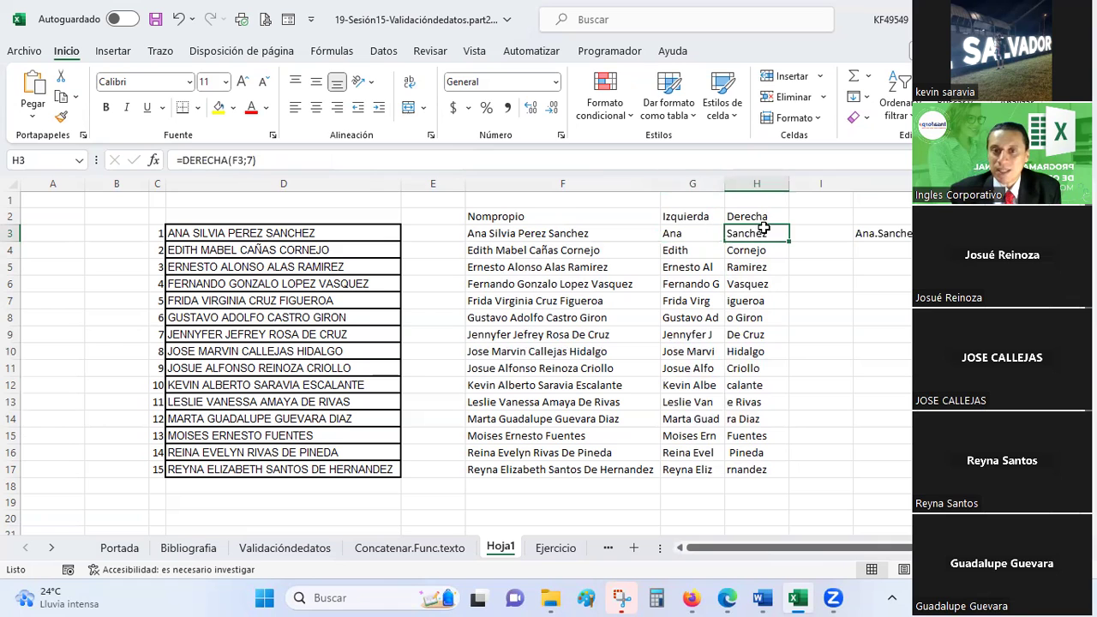
pyautogui.click(589, 236)
pyautogui.hscroll(2, 499, 244)
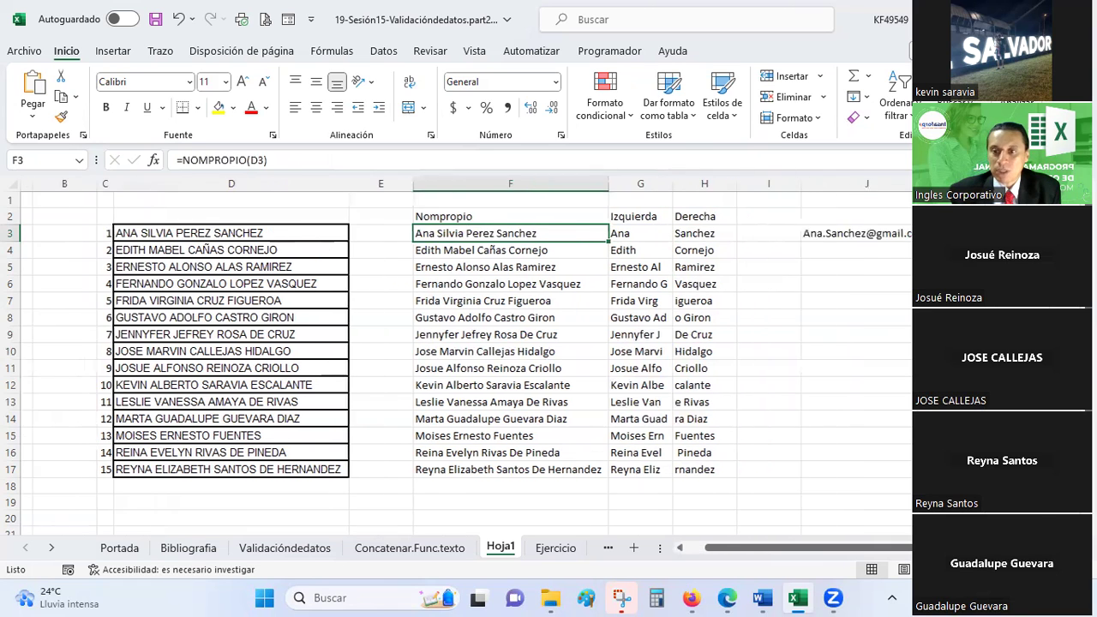
pyautogui.hscroll(1, 498, 243)
pyautogui.hscroll(1, 499, 244)
pyautogui.click(490, 233)
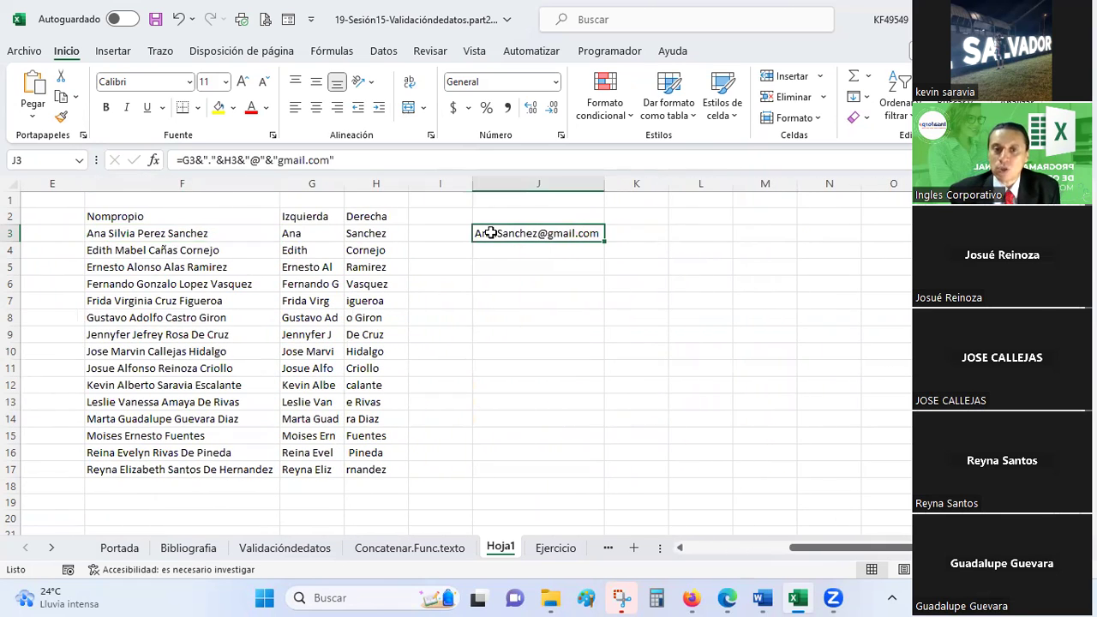
pyautogui.click(661, 233)
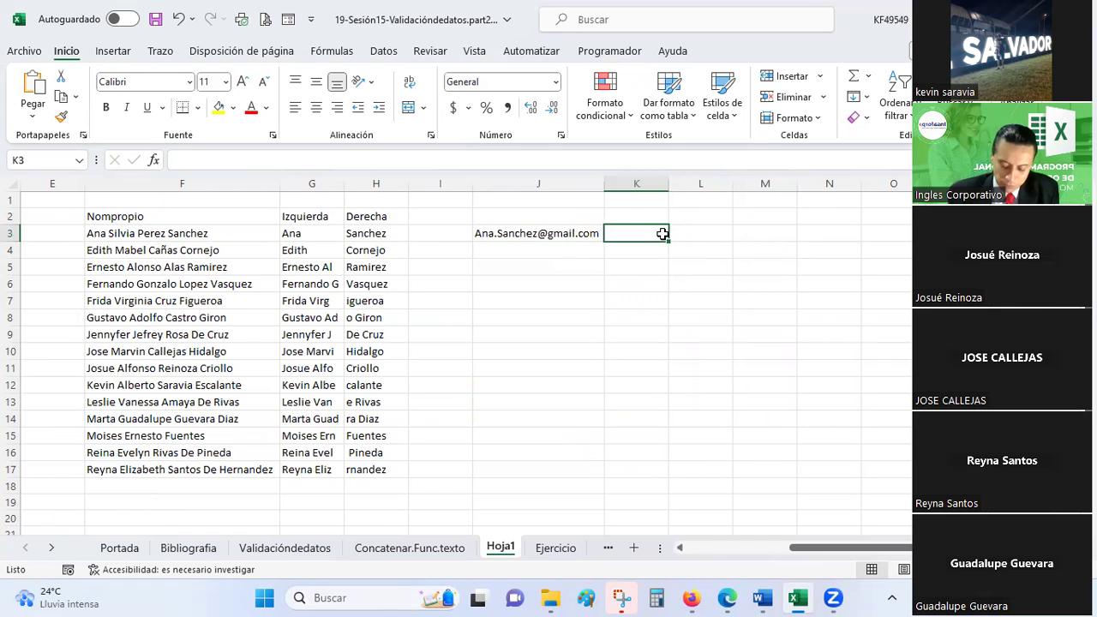
# Step: Enter =MINUSC(J3) in K3, replacing a mistaken MIN formula, and autofit column K
pyautogui.write('=min')
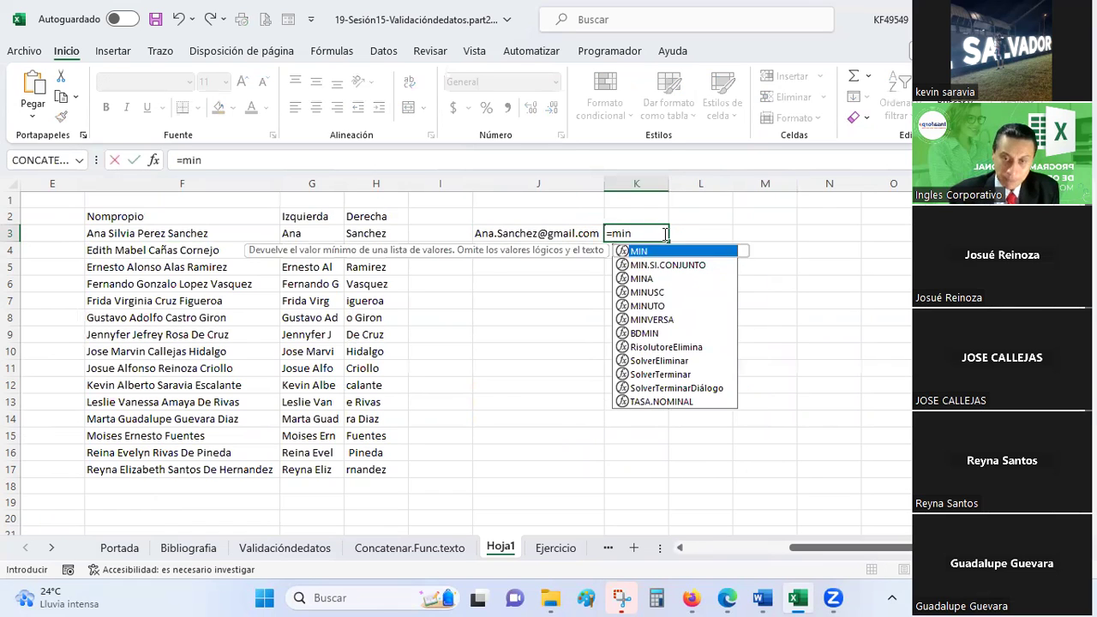
pyautogui.write('(')
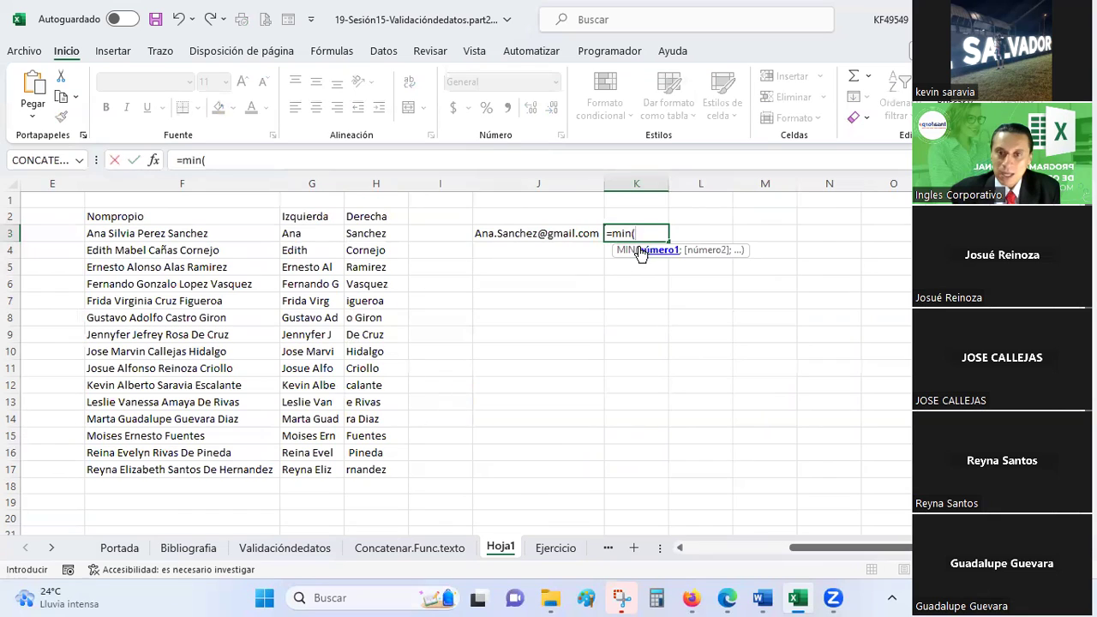
pyautogui.click(551, 231)
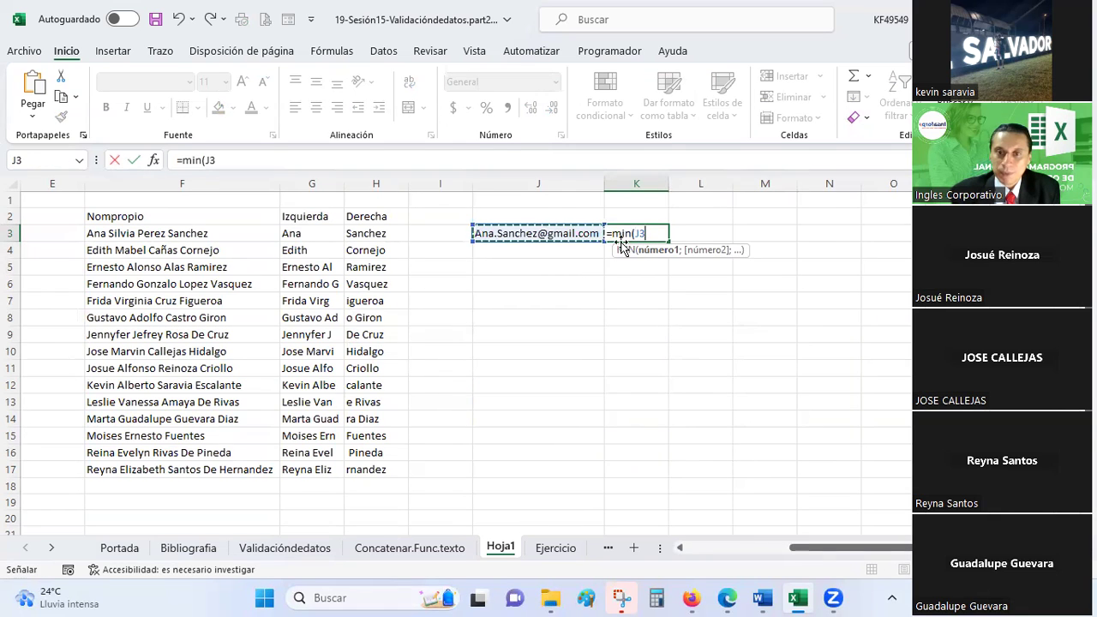
pyautogui.press('Escape')
pyautogui.write('=minusc')
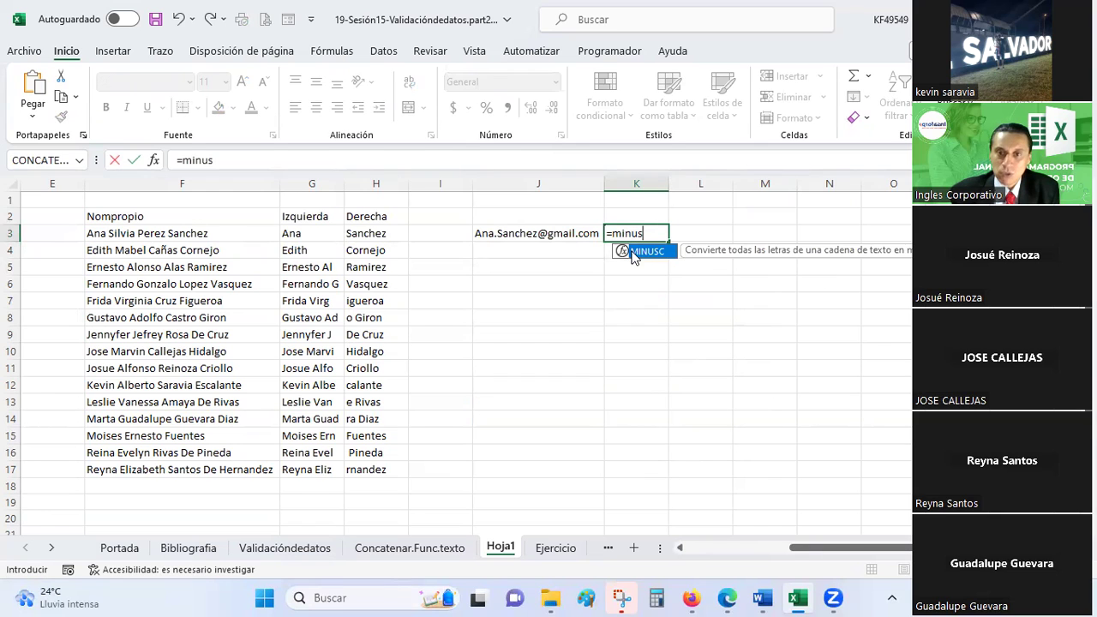
pyautogui.write('(')
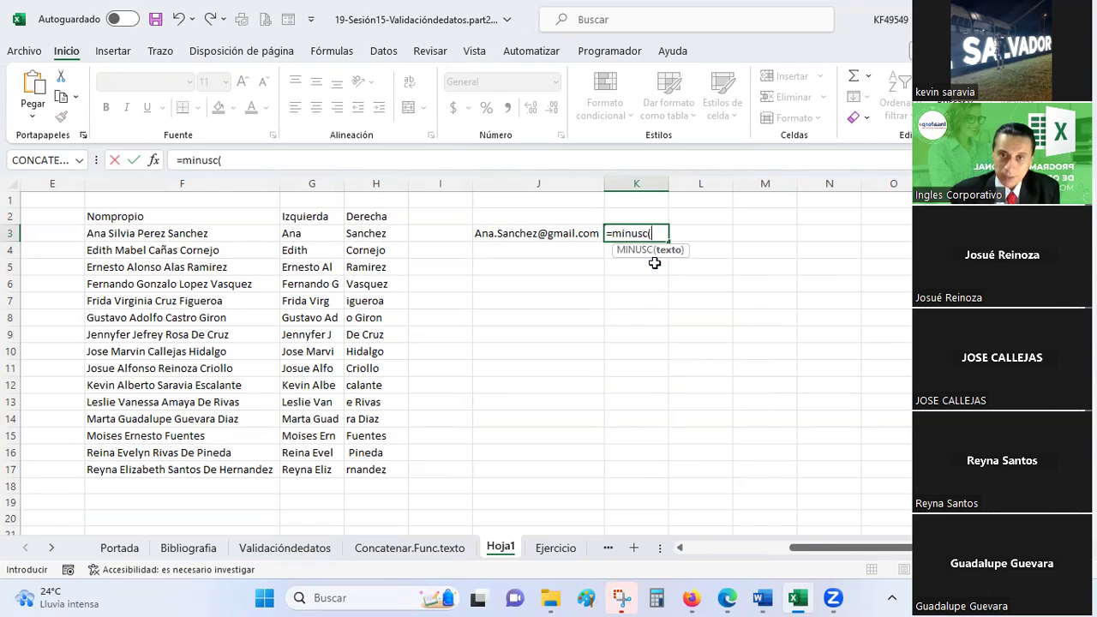
pyautogui.click(551, 228)
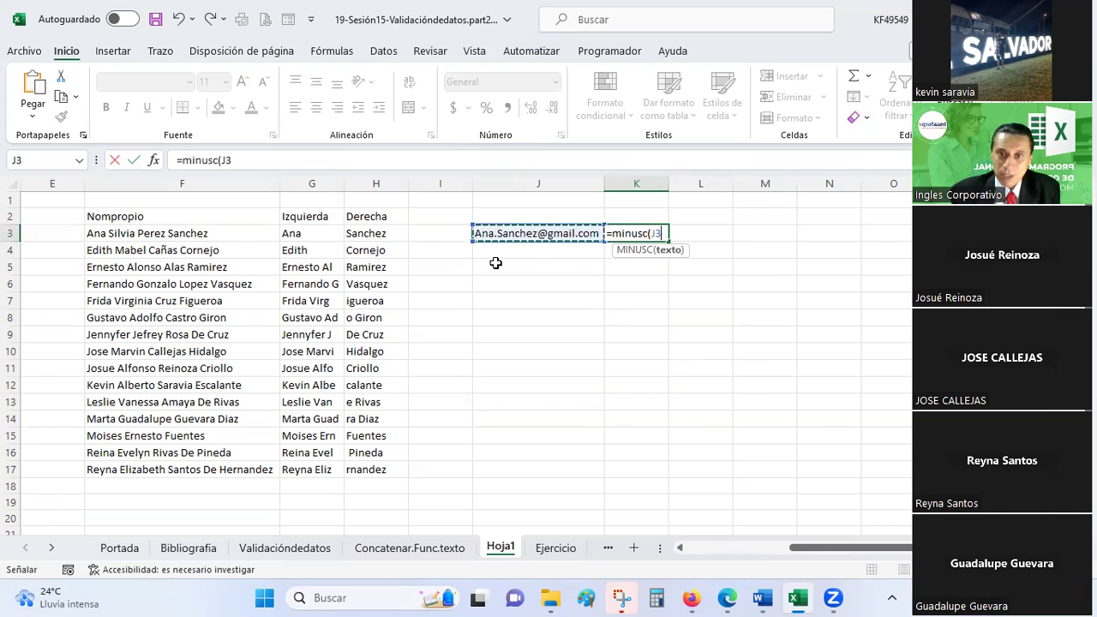
pyautogui.write(')')
pyautogui.press('Return')
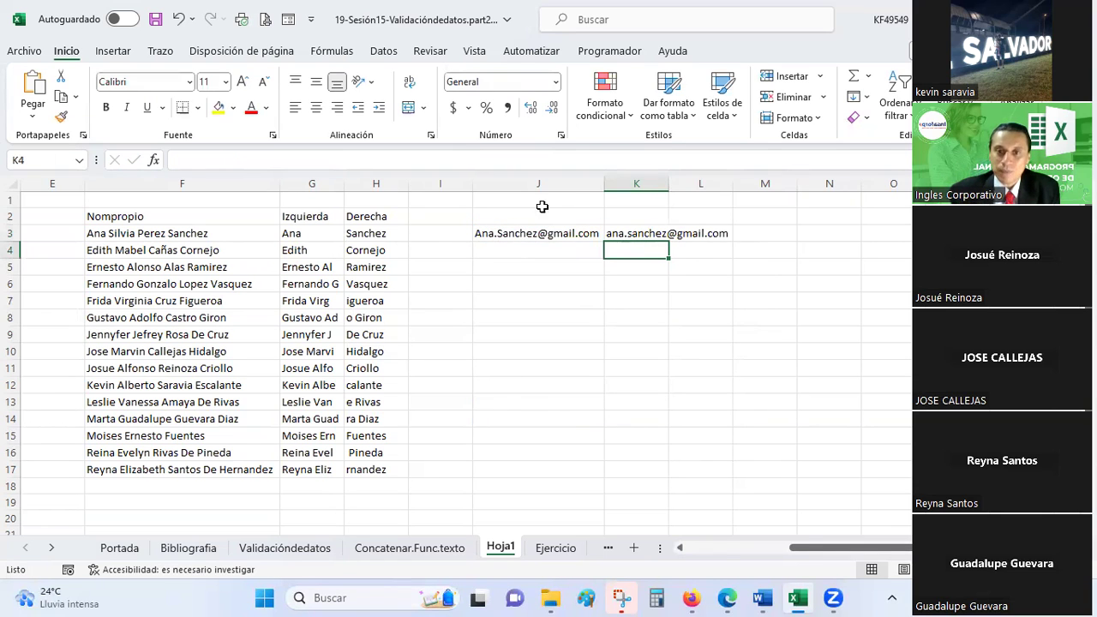
pyautogui.doubleClick(668, 184)
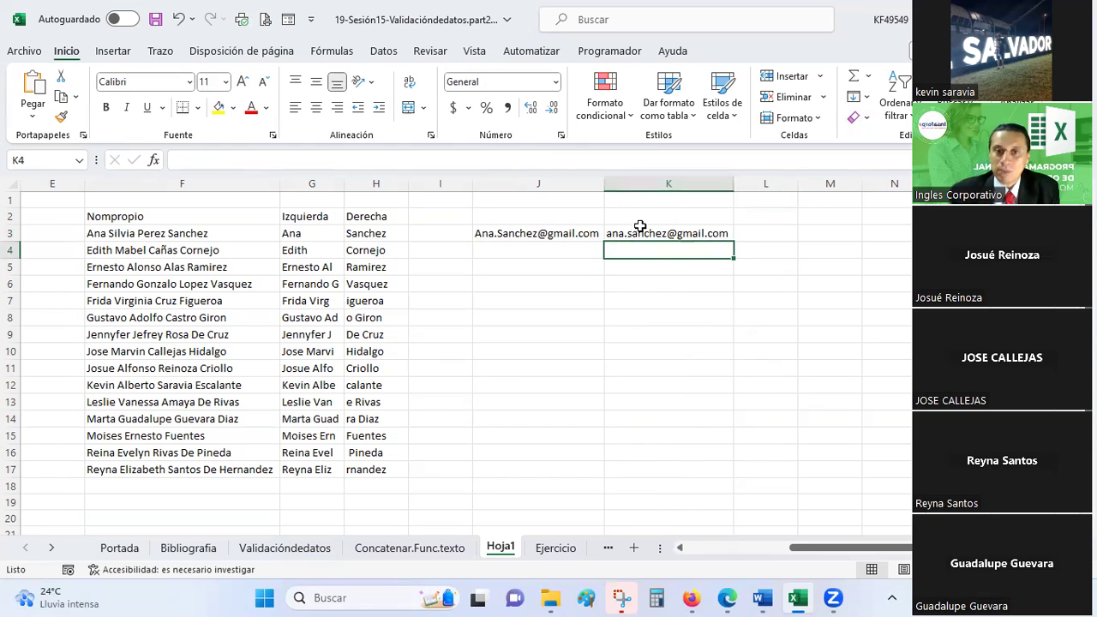
# Step: Add the headings Minusc in K2 and Mayusc in L2
pyautogui.click(626, 216)
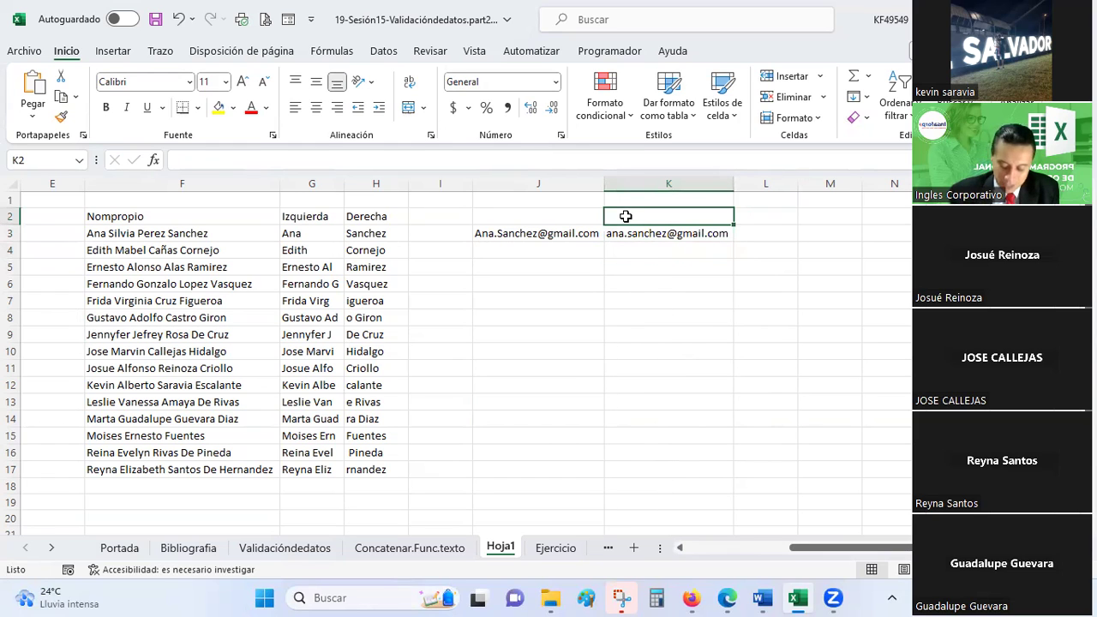
pyautogui.write('Minusc')
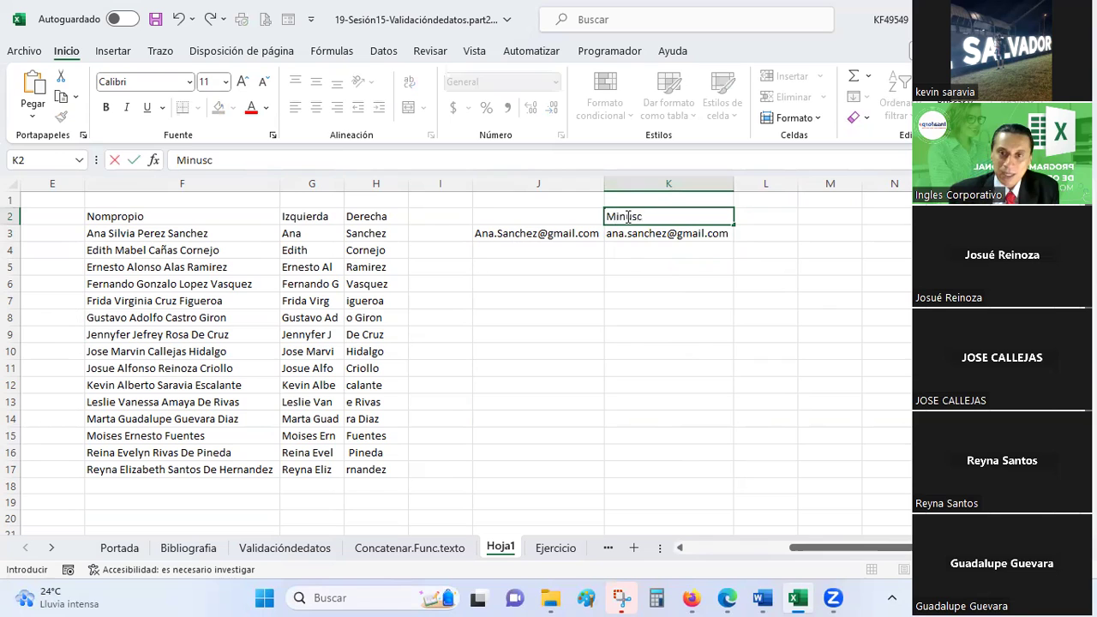
pyautogui.press('Return')
pyautogui.click(627, 216)
pyautogui.press('Tab')
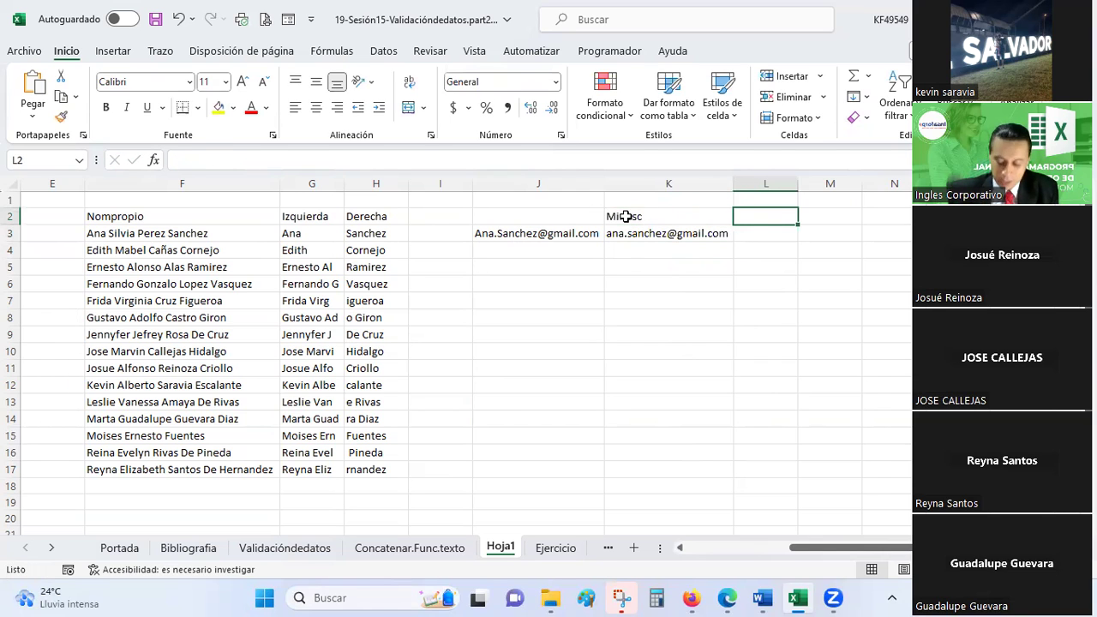
pyautogui.write('Mayusc')
pyautogui.press('Return')
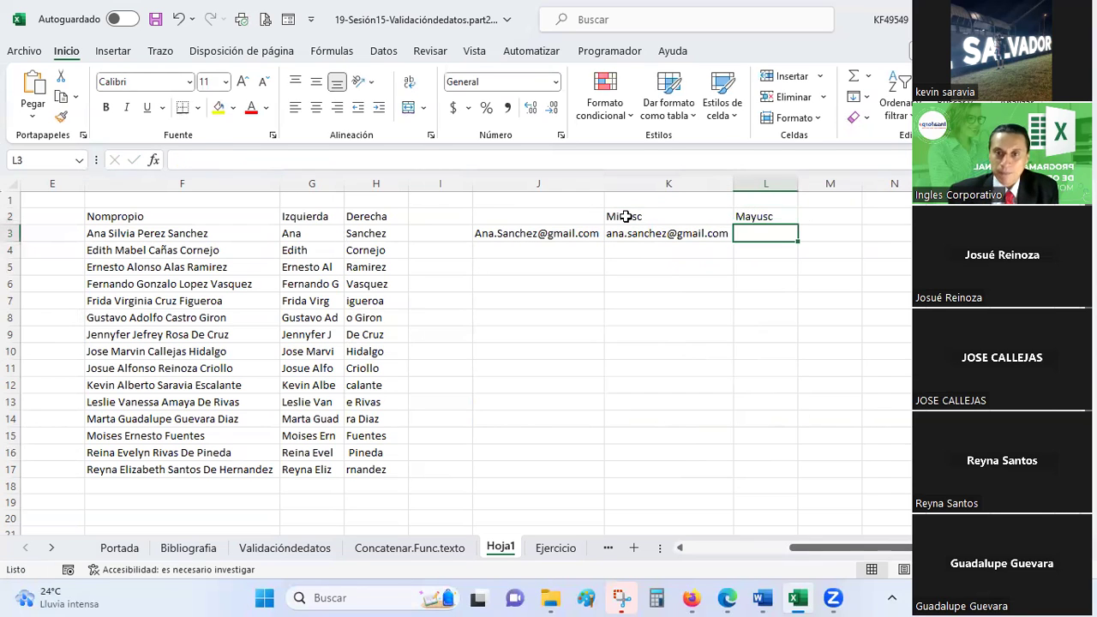
# Step: Enter =MAYUSC(J3) in L3 and autofit column L
pyautogui.write('=mayusc(')
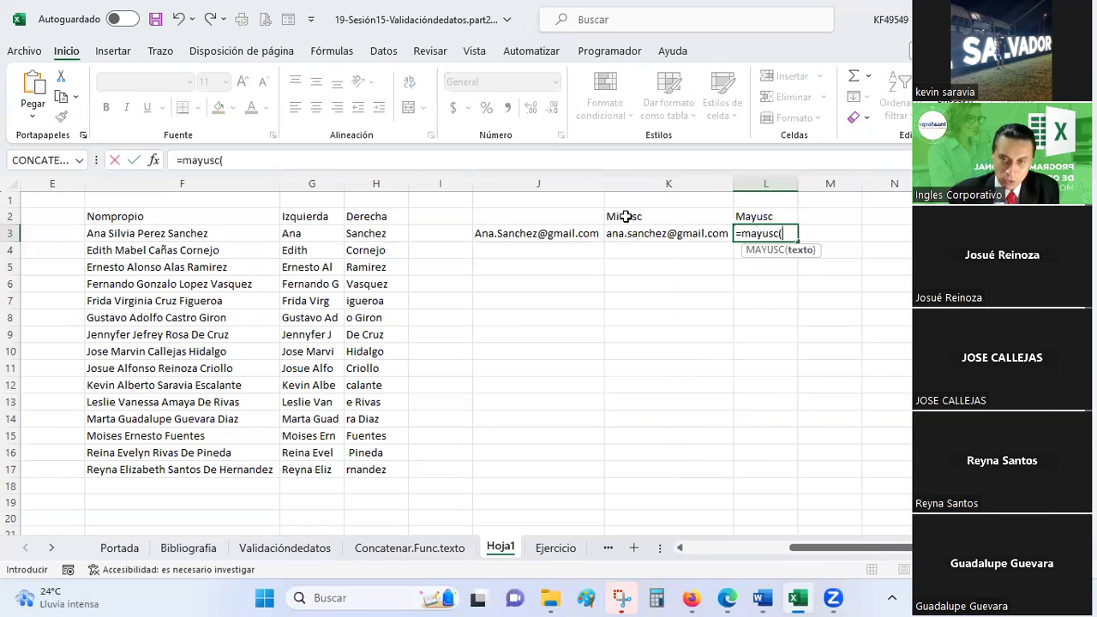
pyautogui.click(579, 233)
pyautogui.write(')')
pyautogui.press('Return')
pyautogui.press('Up')
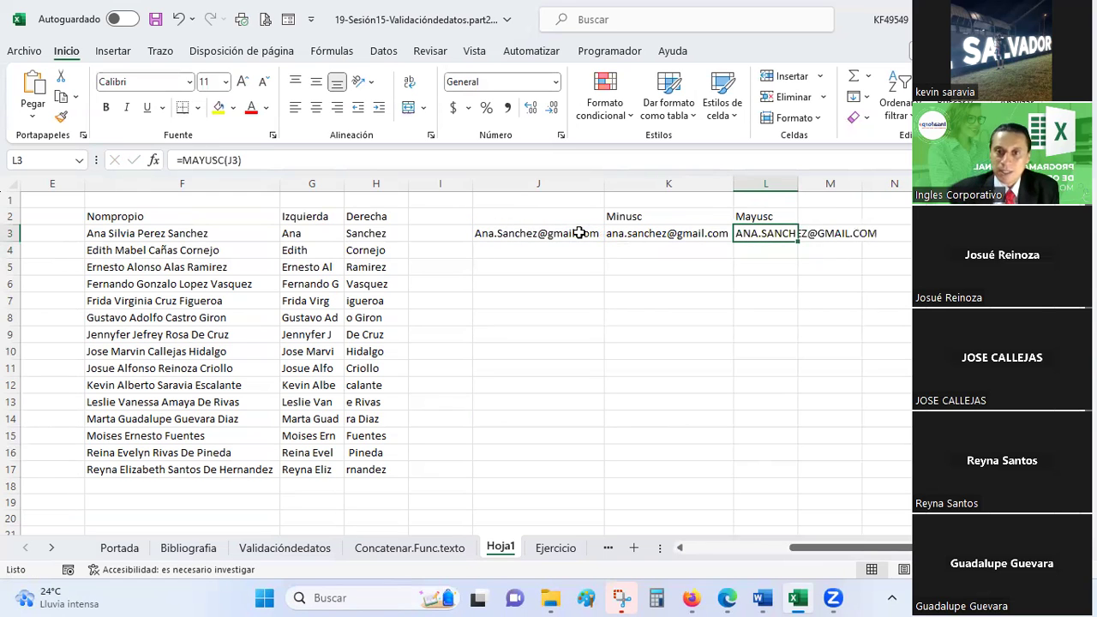
pyautogui.doubleClick(796, 183)
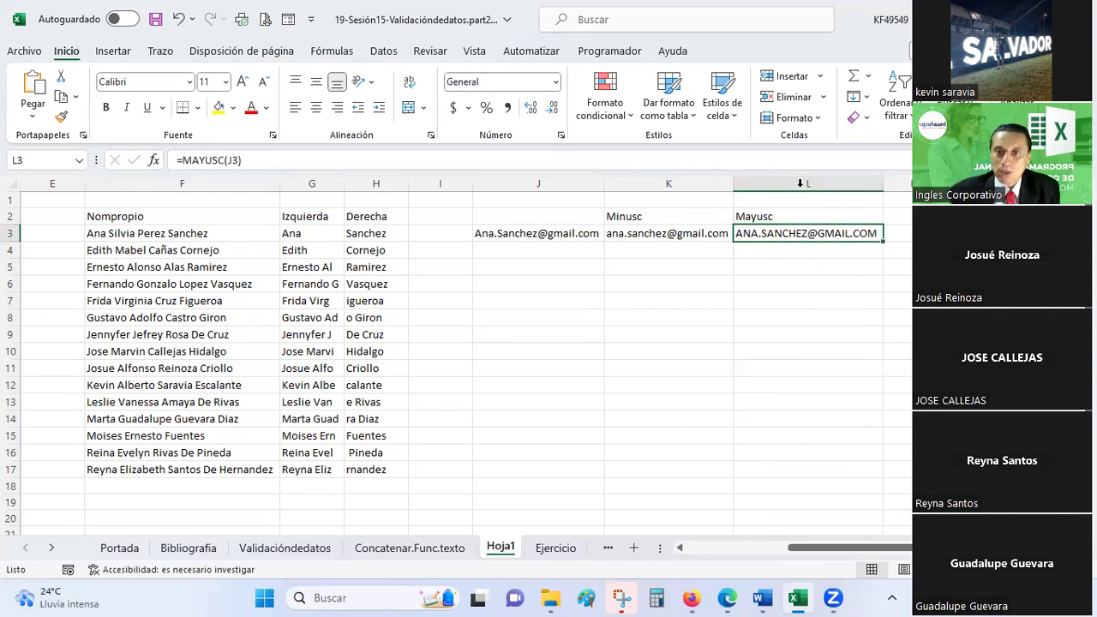
pyautogui.click(785, 296)
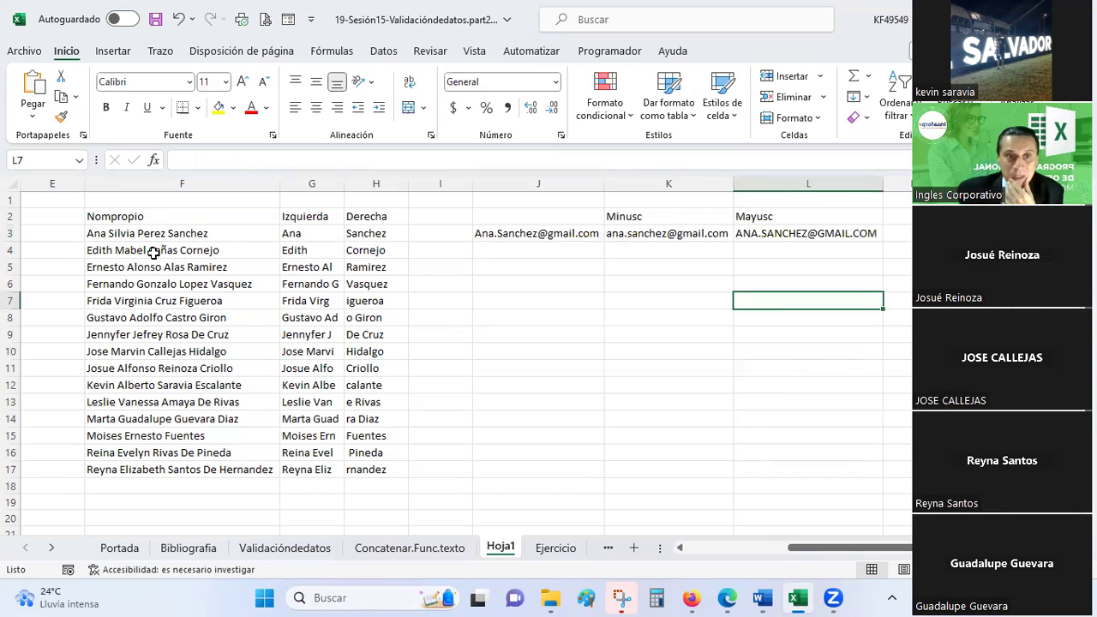
# Step: Give the e-mail column in J2 the heading concatenado
pyautogui.click(139, 219)
pyautogui.click(312, 210)
pyautogui.click(374, 217)
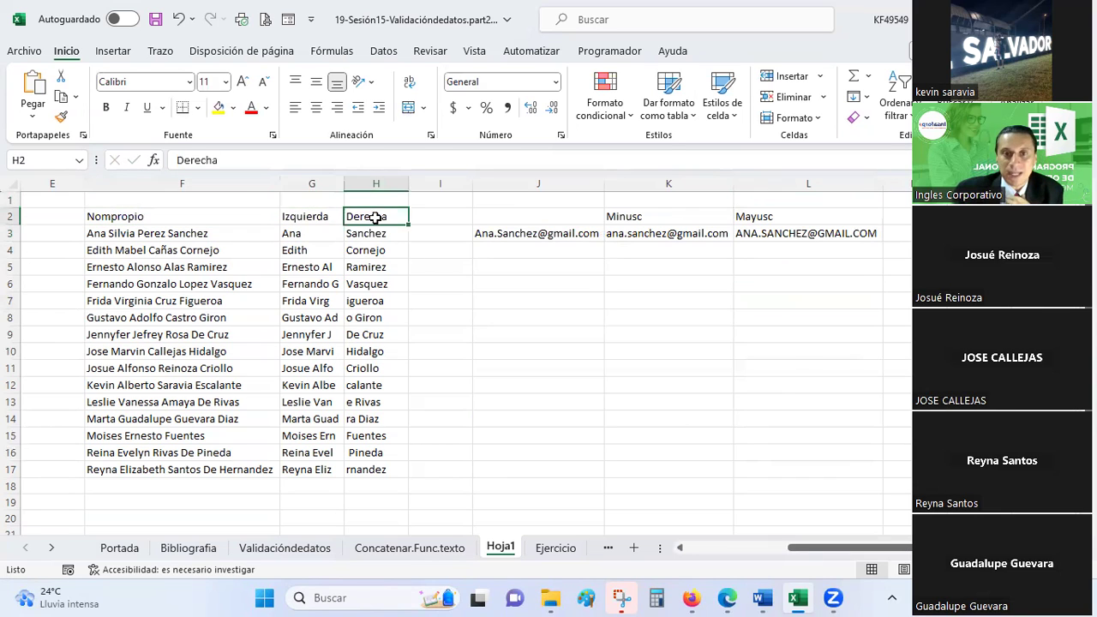
pyautogui.click(525, 215)
pyautogui.write('concatenado')
pyautogui.press('Return')
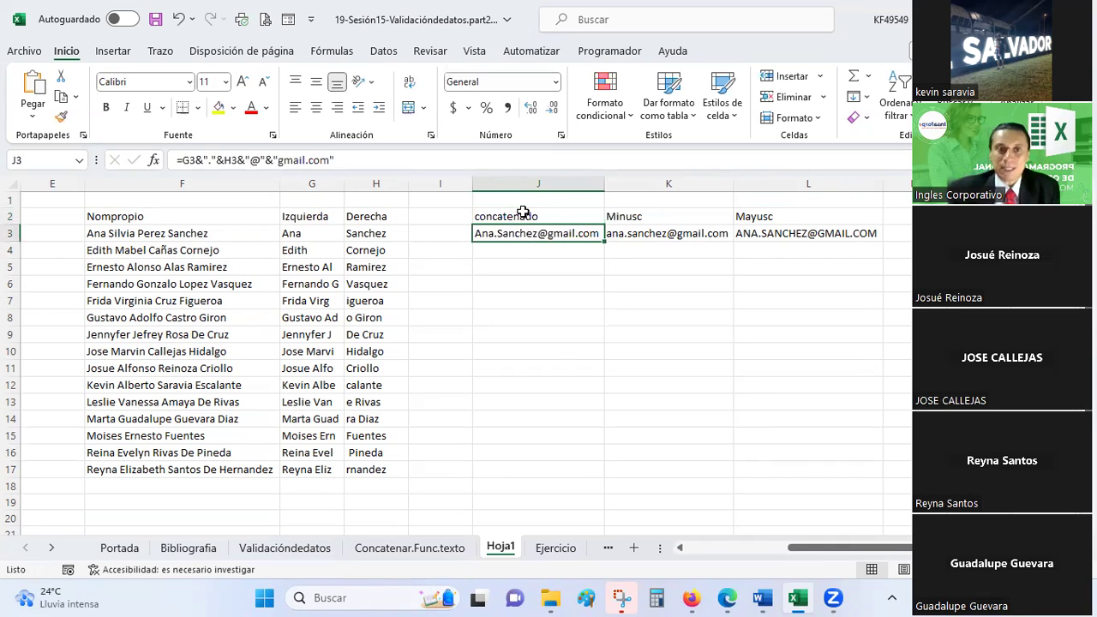
# Step: Review the IZQUIERDA, DERECHA, concatenation, MINUSC and MAYUSC formulas in G3, H3, J3, K3 and L3
pyautogui.click(302, 233)
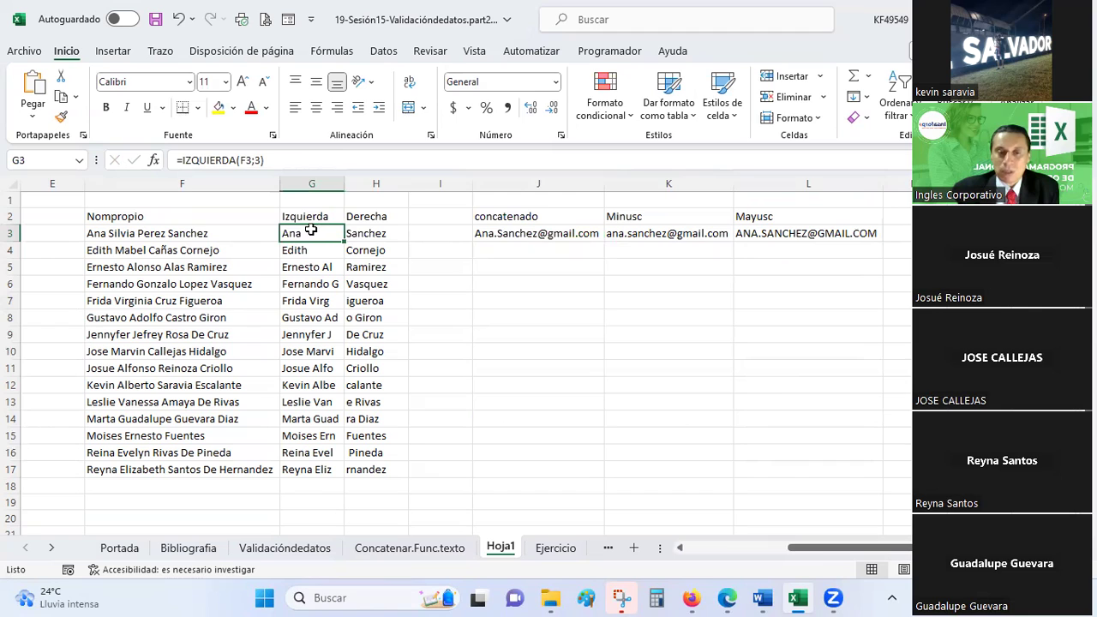
pyautogui.click(360, 233)
pyautogui.click(499, 244)
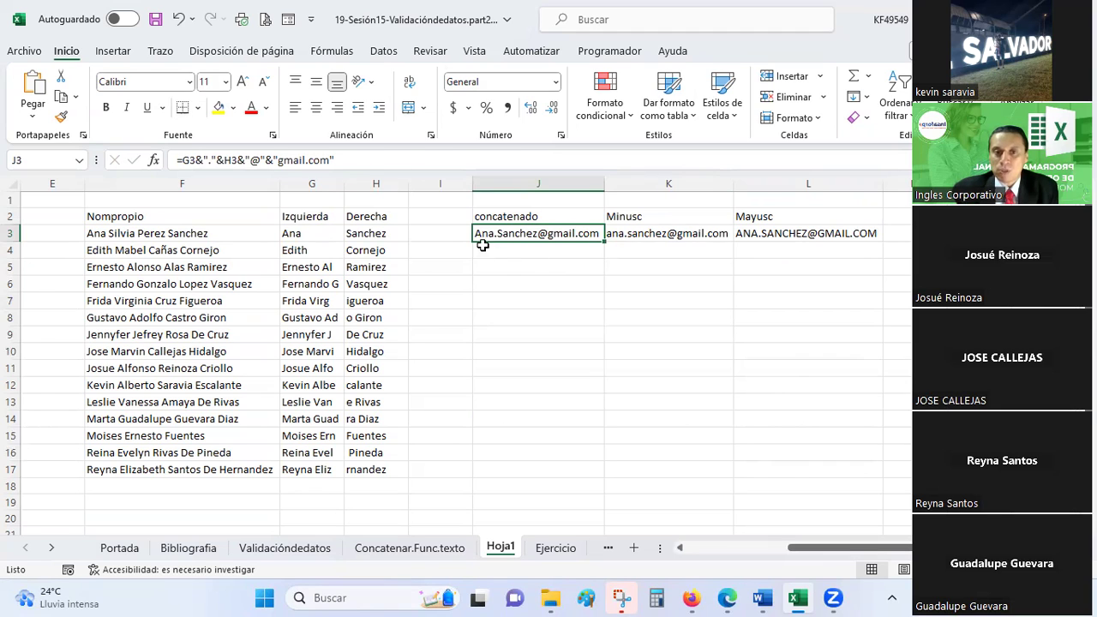
pyautogui.click(658, 234)
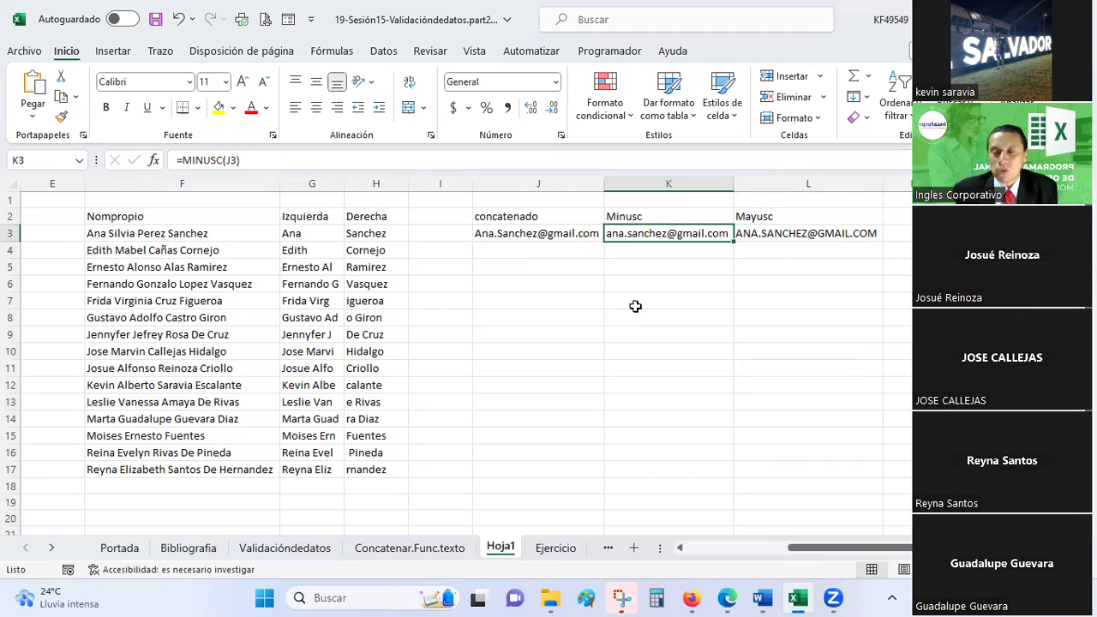
pyautogui.click(786, 232)
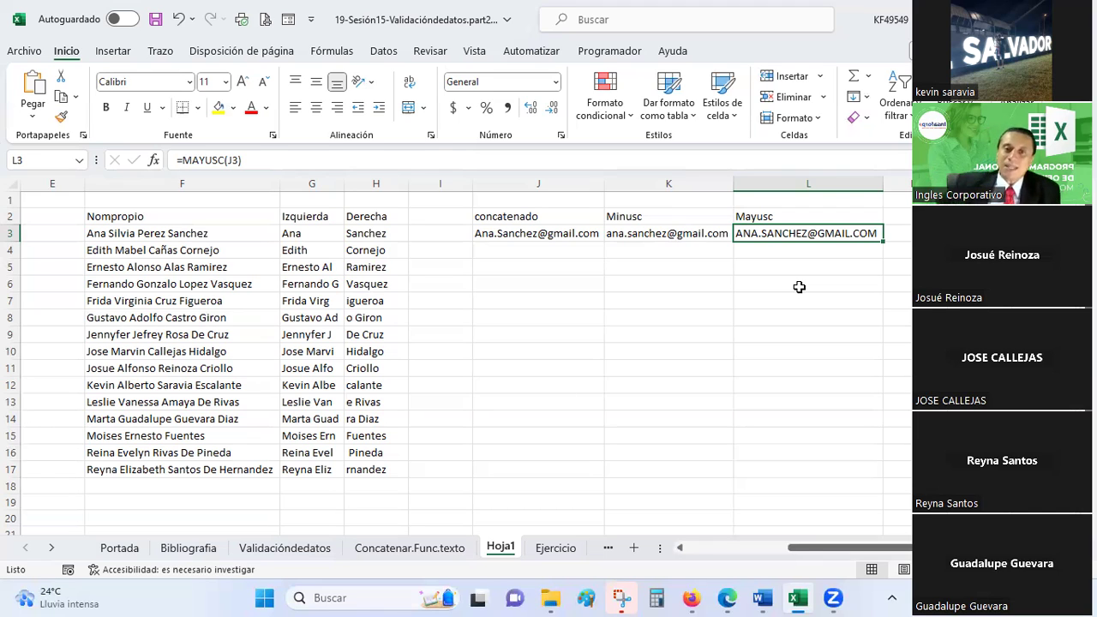
pyautogui.press('Left')
pyautogui.press('Left')
pyautogui.press('Left')
pyautogui.press('Left')
pyautogui.press('Left')
pyautogui.press('Left')
pyautogui.press('Left')
pyautogui.press('Left')
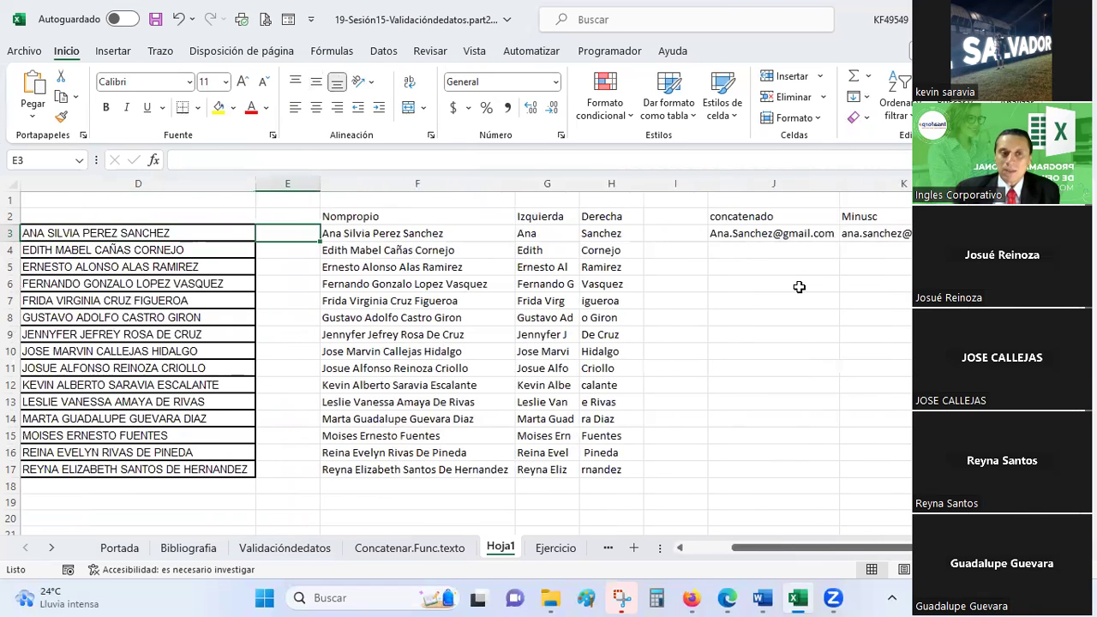
pyautogui.press('Left')
pyautogui.press('Right')
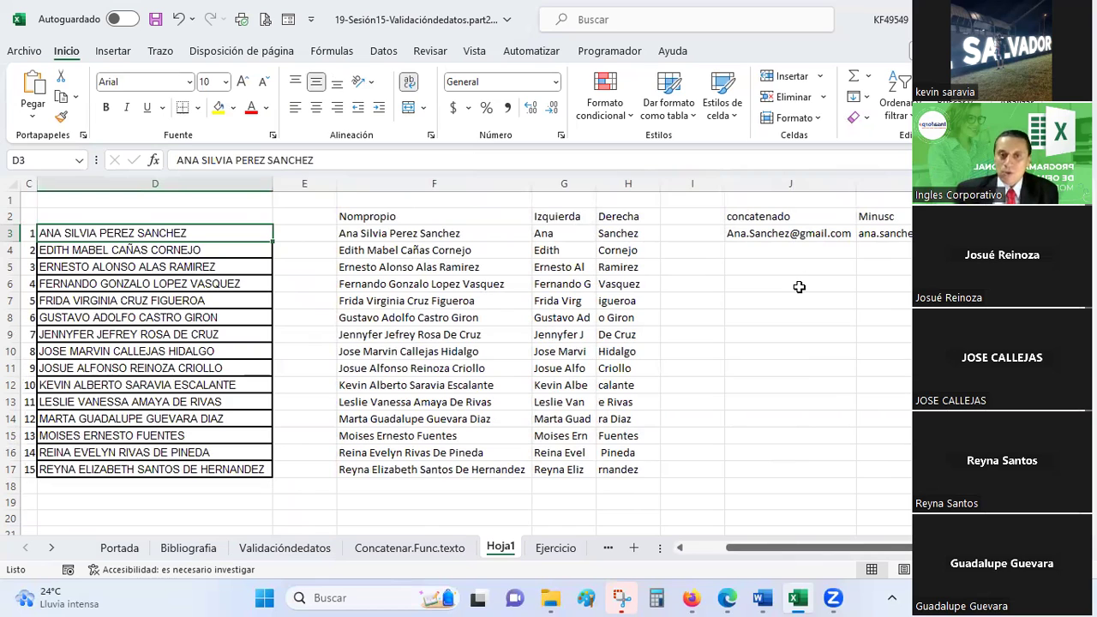
pyautogui.press('Right')
pyautogui.press('Right')
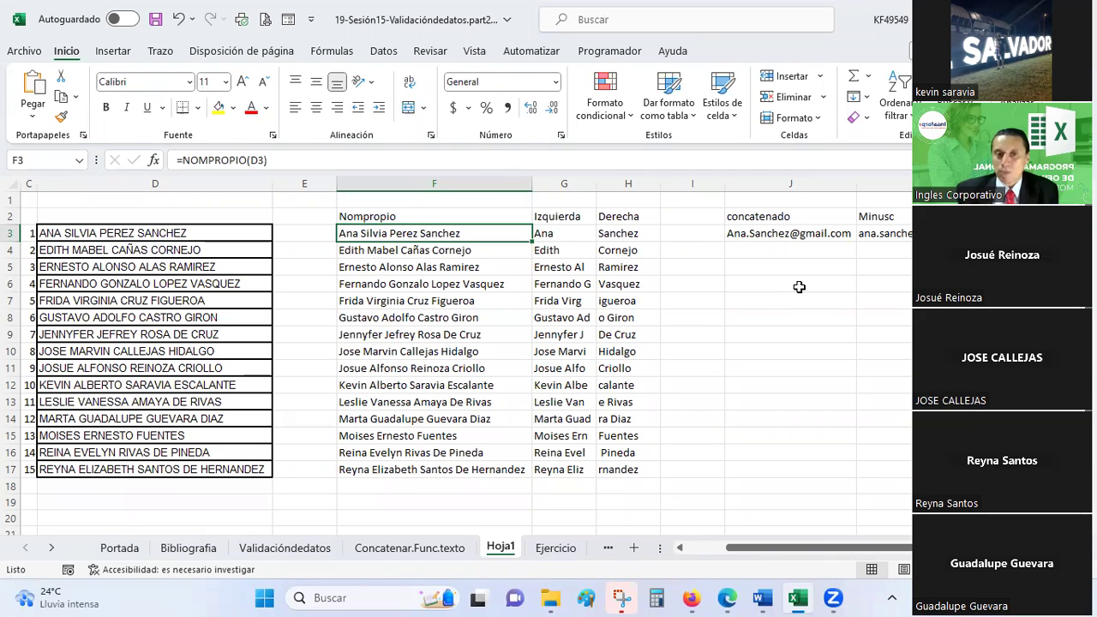
pyautogui.press('Right')
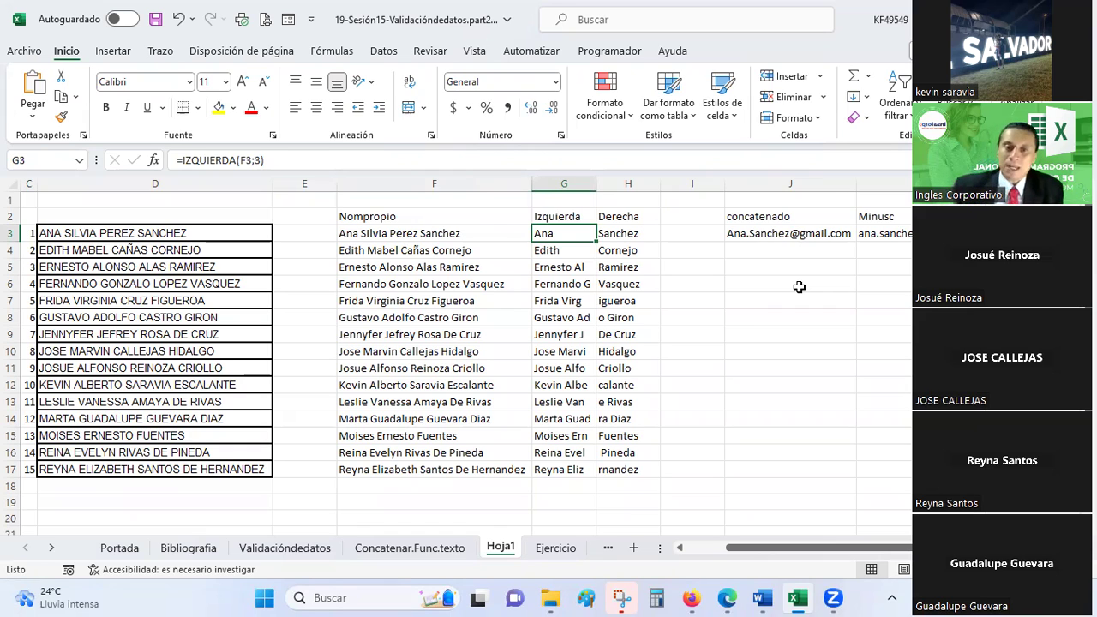
pyautogui.press('Right')
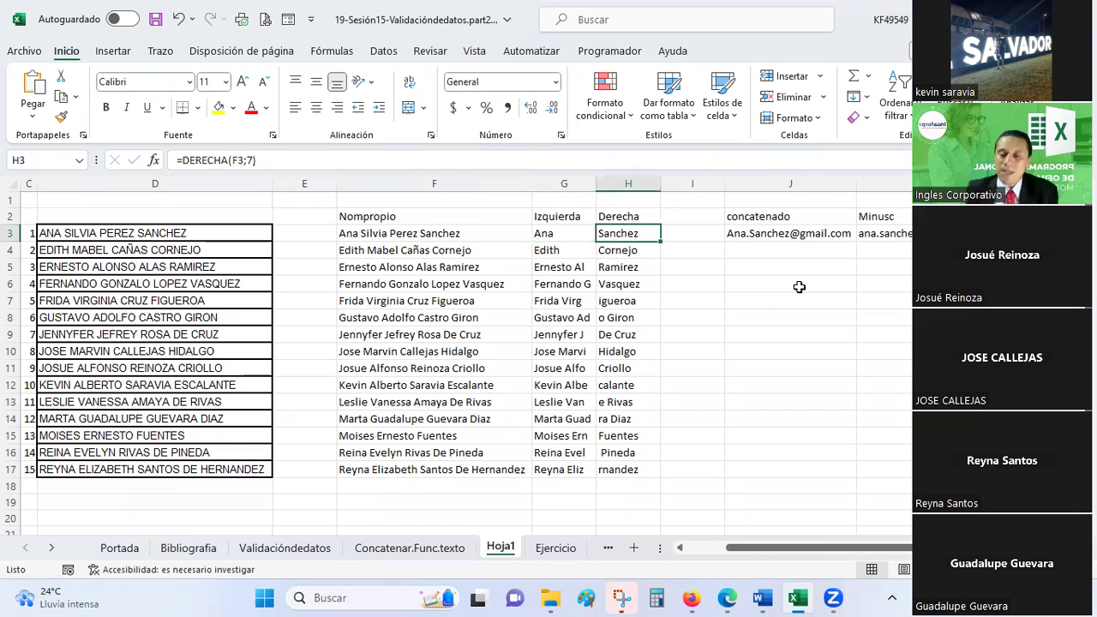
pyautogui.press('Right')
pyautogui.press('Right')
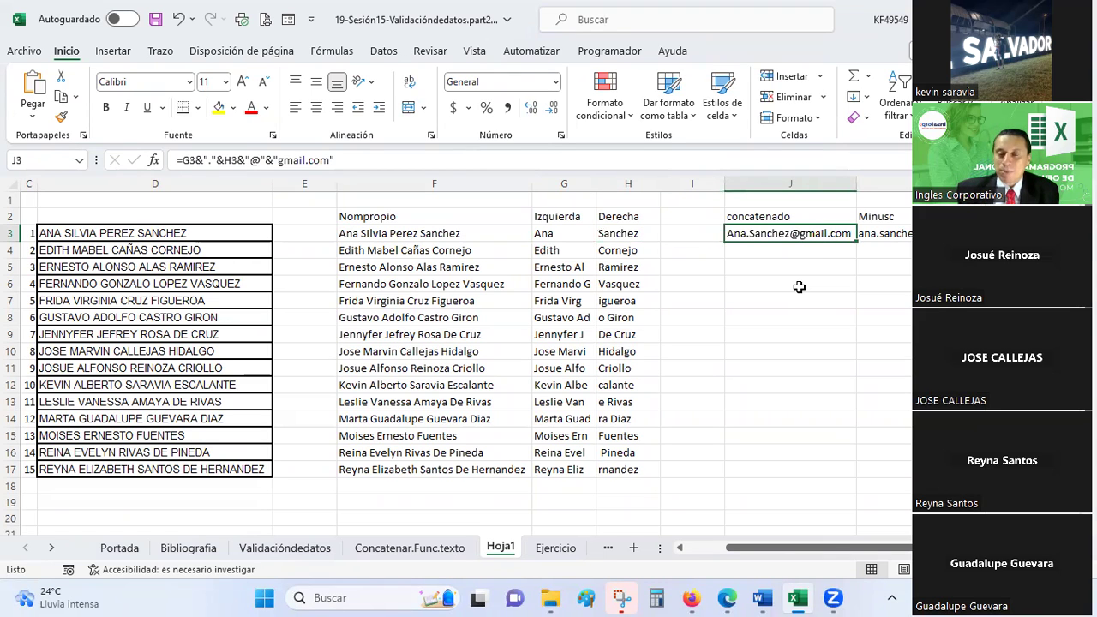
pyautogui.press('Right')
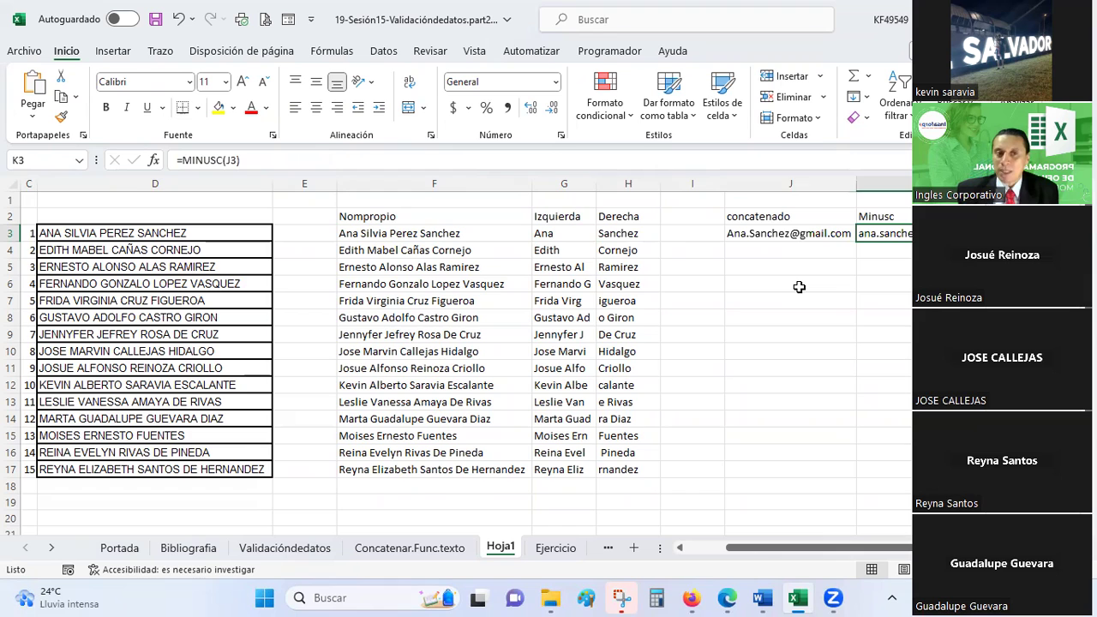
pyautogui.press('Right')
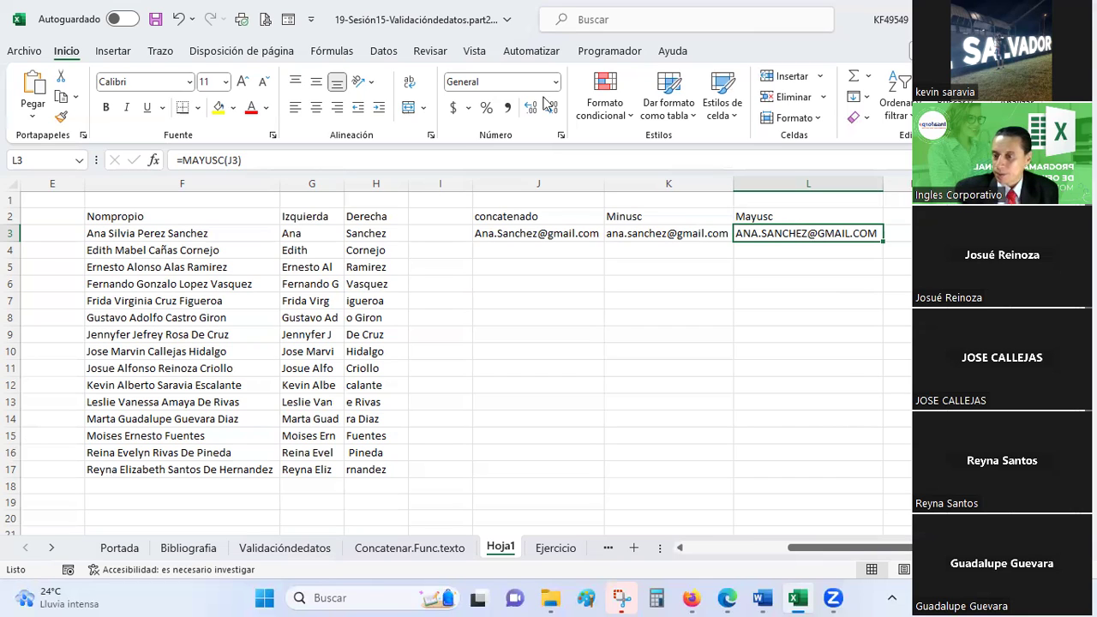
pyautogui.hotkey('alt', 'Tab')
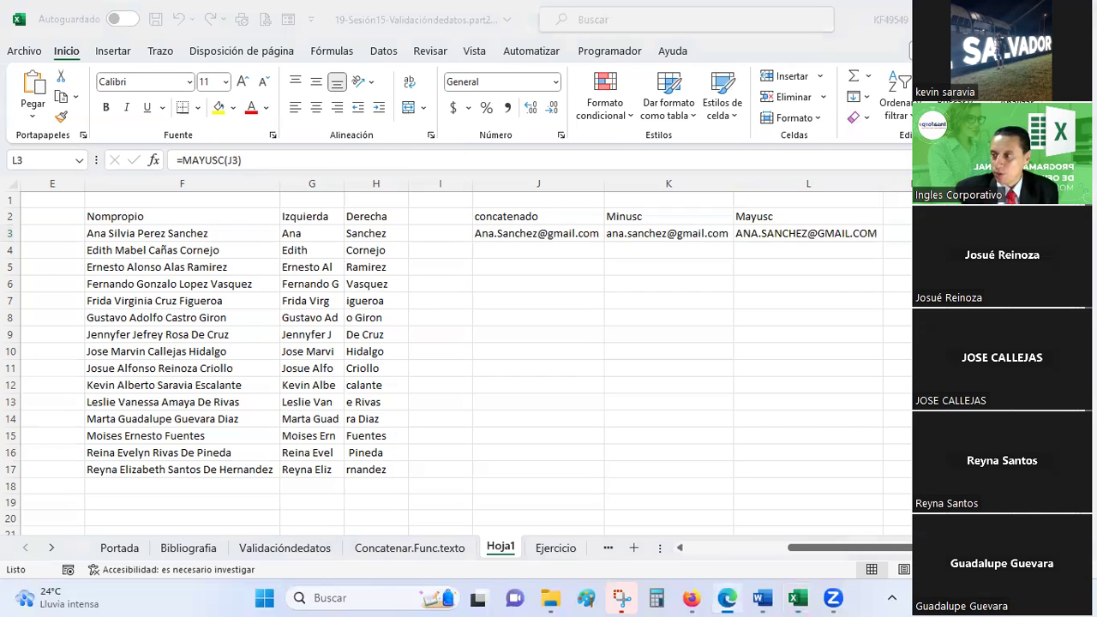
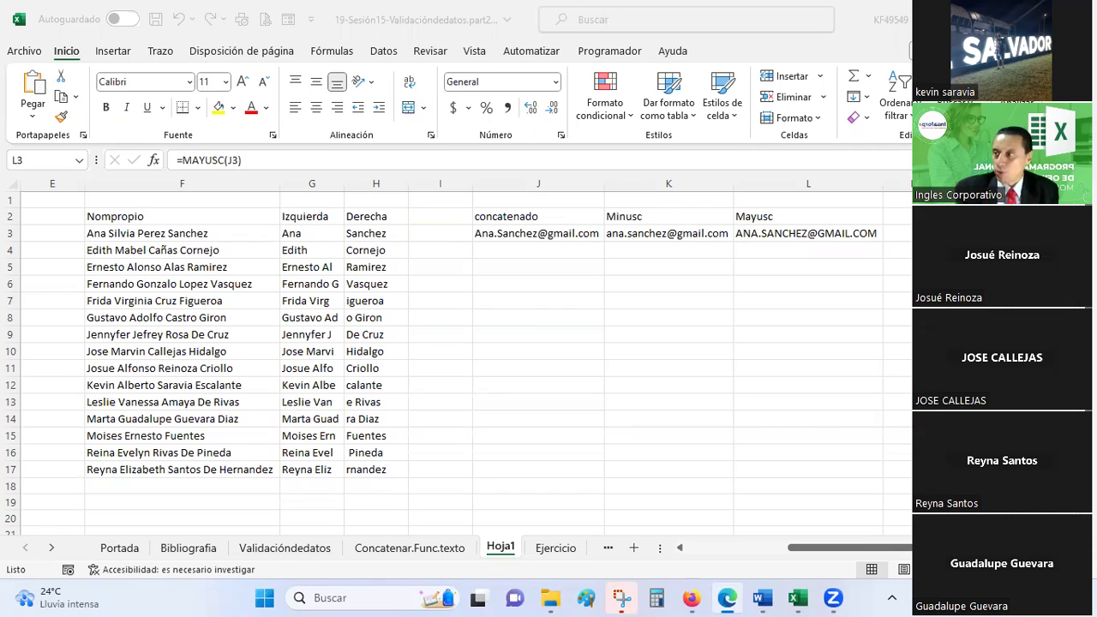
# Step: Switch to the Concatenar.Func.texto sheet and scroll to the Valor and Resultado table in columns X–Z
pyautogui.click(402, 548)
pyautogui.click(651, 408)
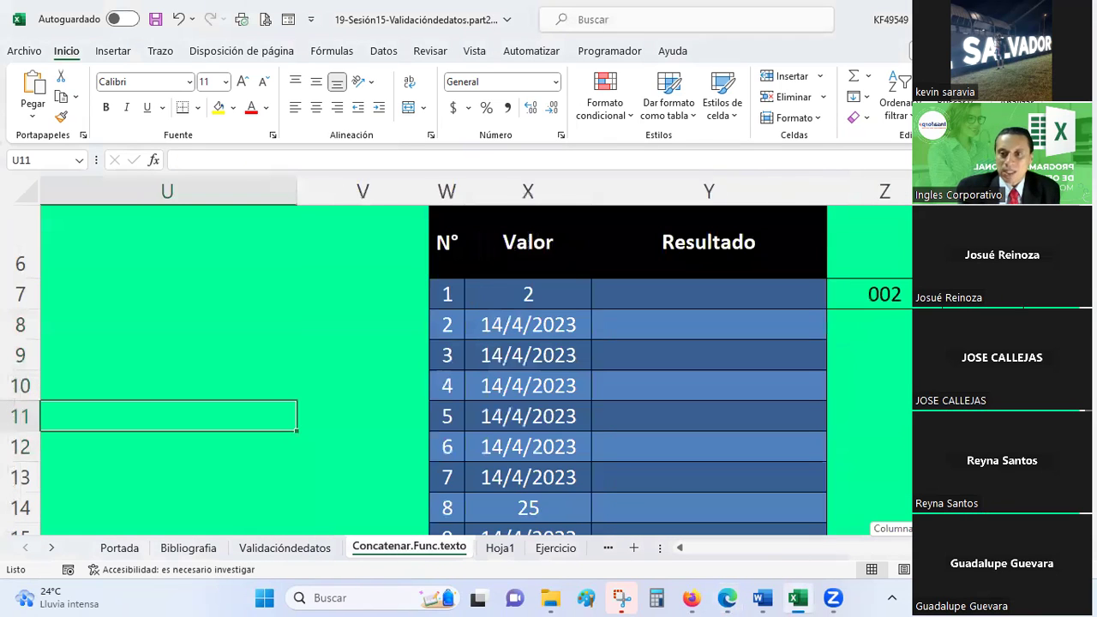
pyautogui.moveTo(895, 547); pyautogui.dragTo(916, 547)
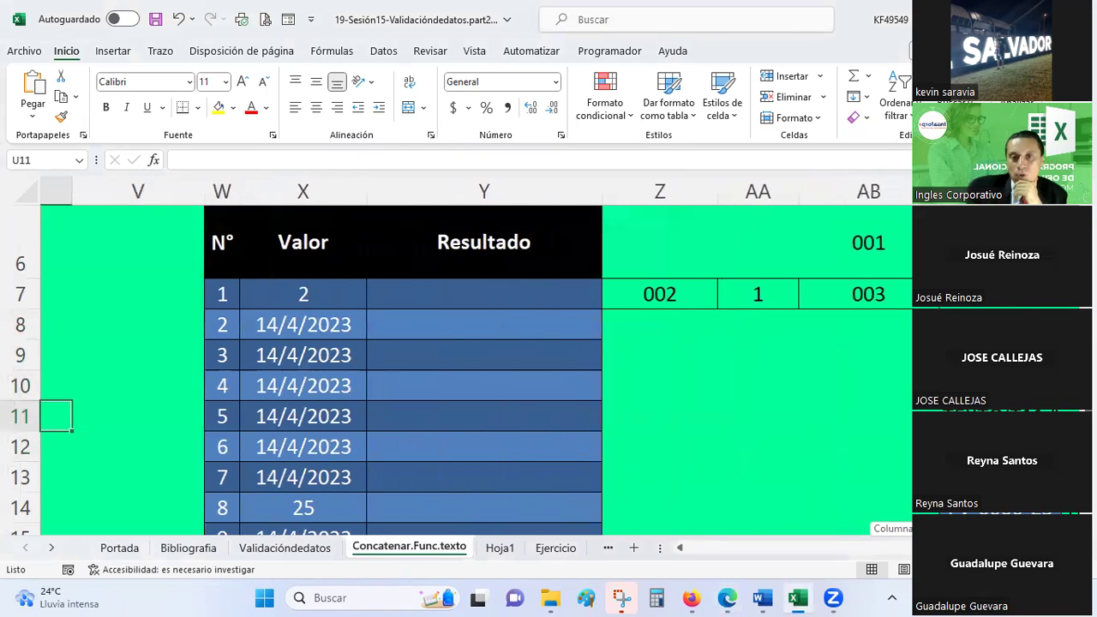
pyautogui.click(306, 292)
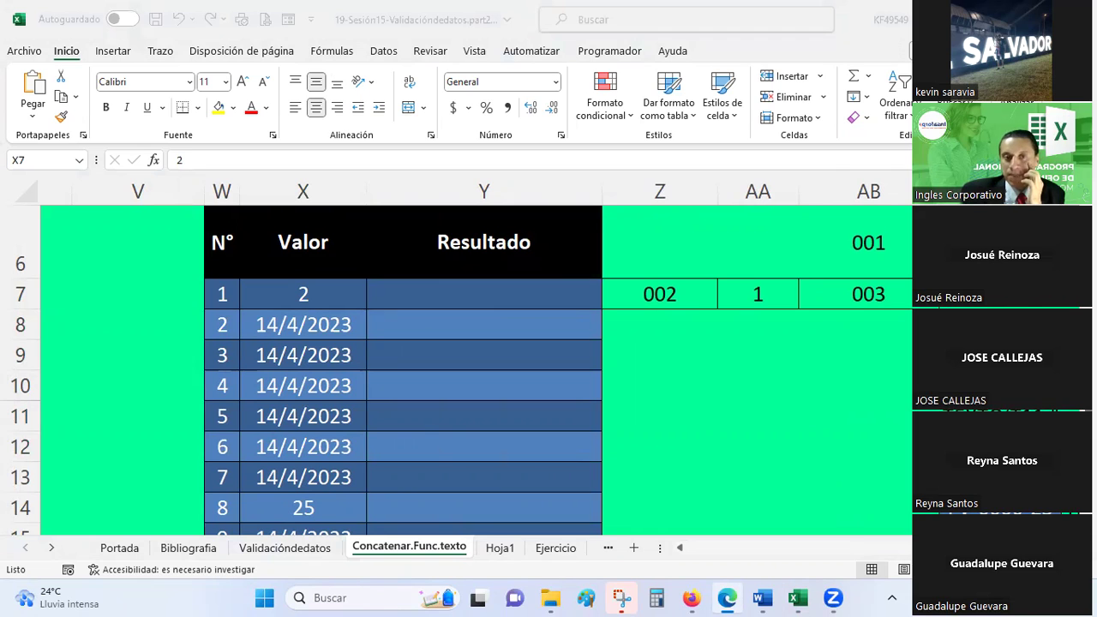
pyautogui.click(662, 294)
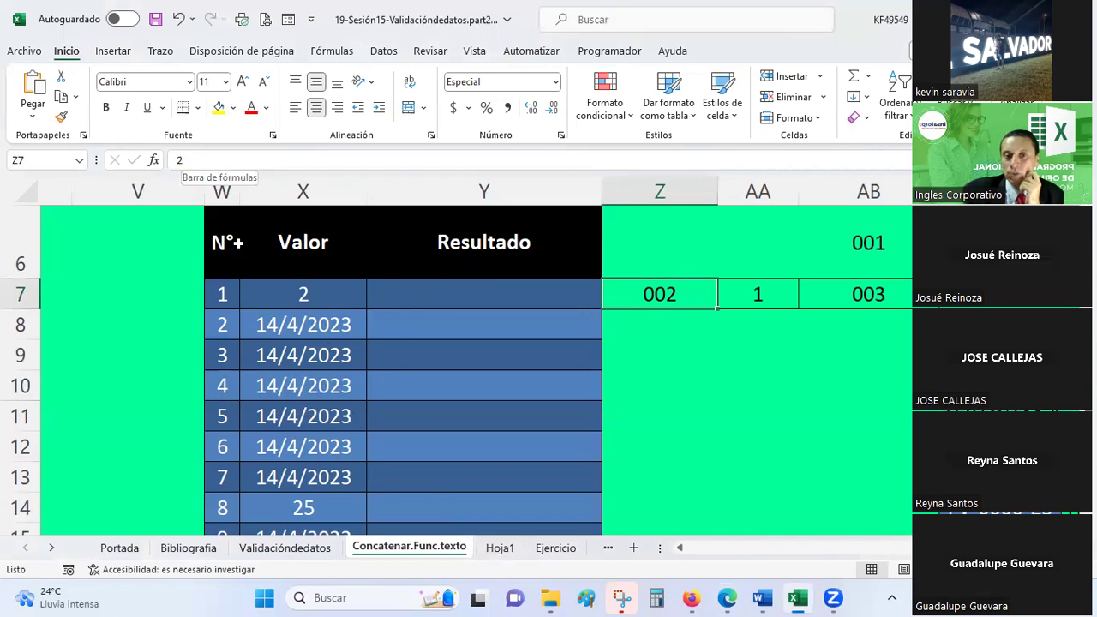
pyautogui.click(415, 296)
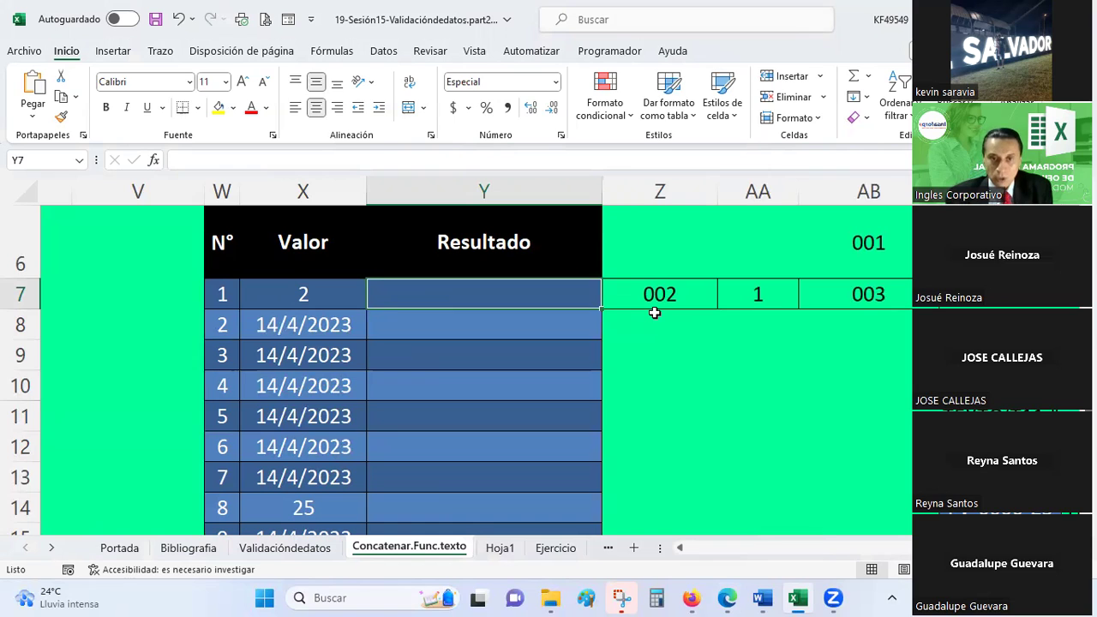
# Step: Enter =TEXTO(X7;"000") in Y7 so the value 2 displays as 002
pyautogui.write('=texto')
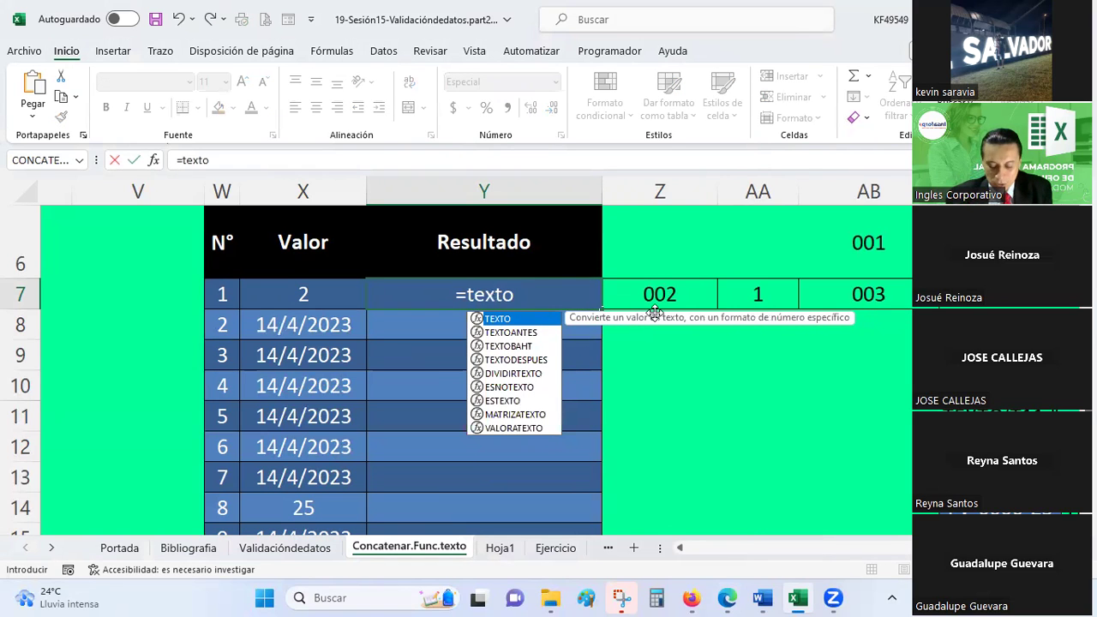
pyautogui.write('(')
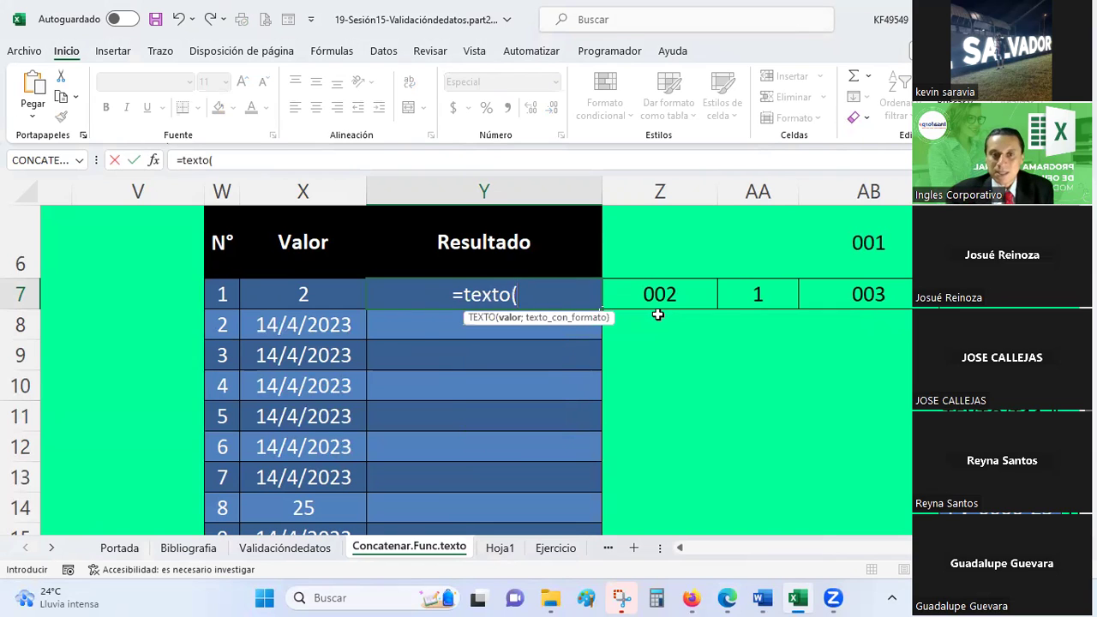
pyautogui.click(295, 291)
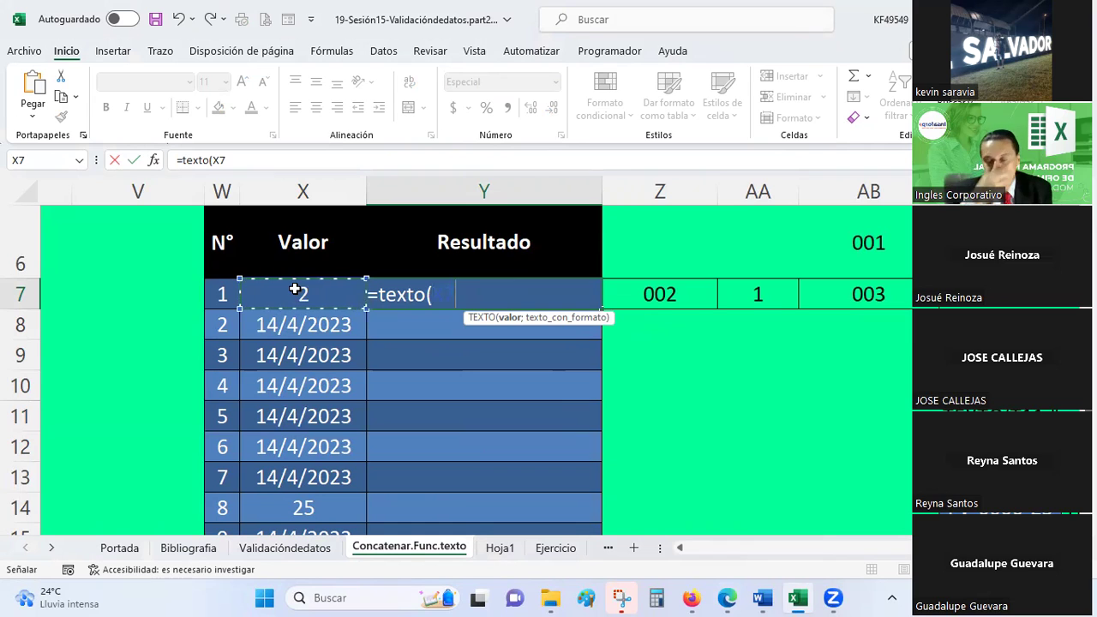
pyautogui.write(';')
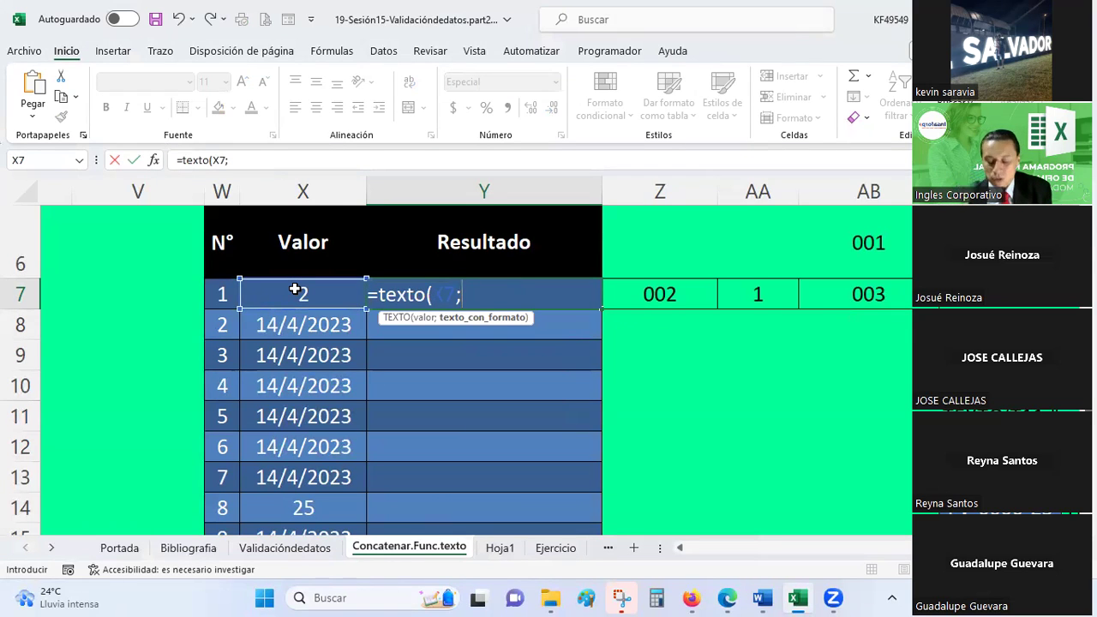
pyautogui.write('"000"')
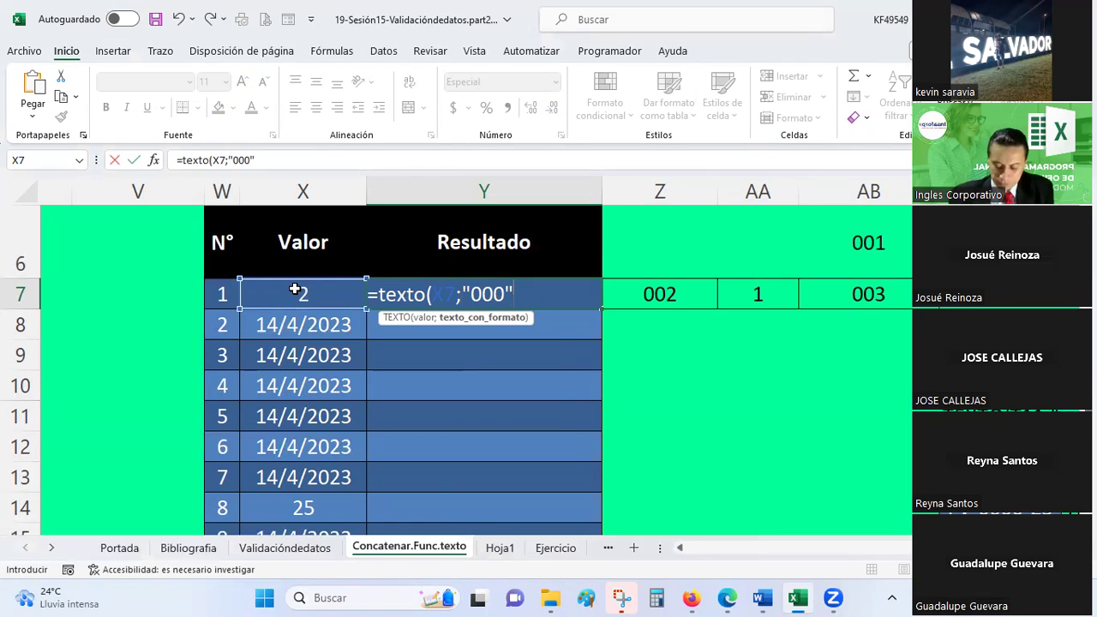
pyautogui.write(')')
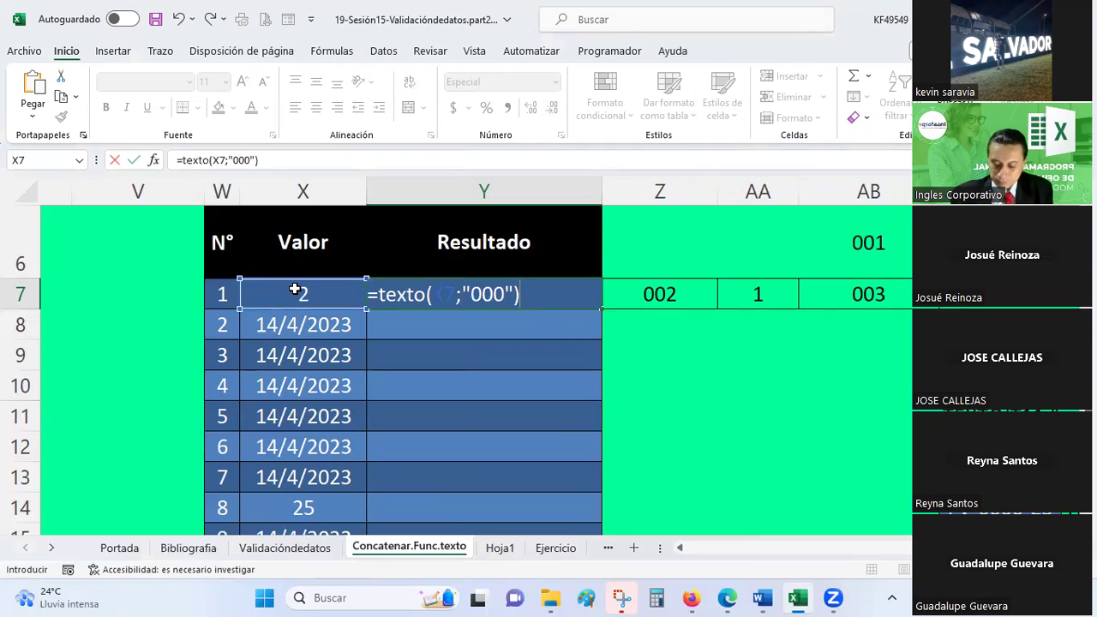
pyautogui.press('Return')
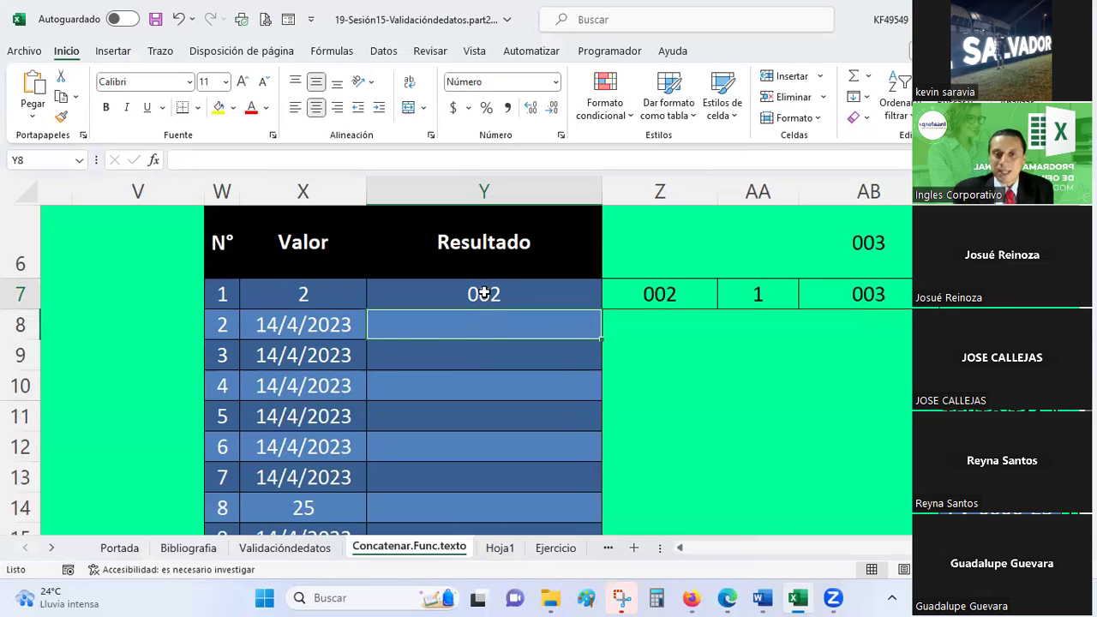
# Step: Compare Y7's formula with the sample in Z7, then select X8
pyautogui.click(485, 292)
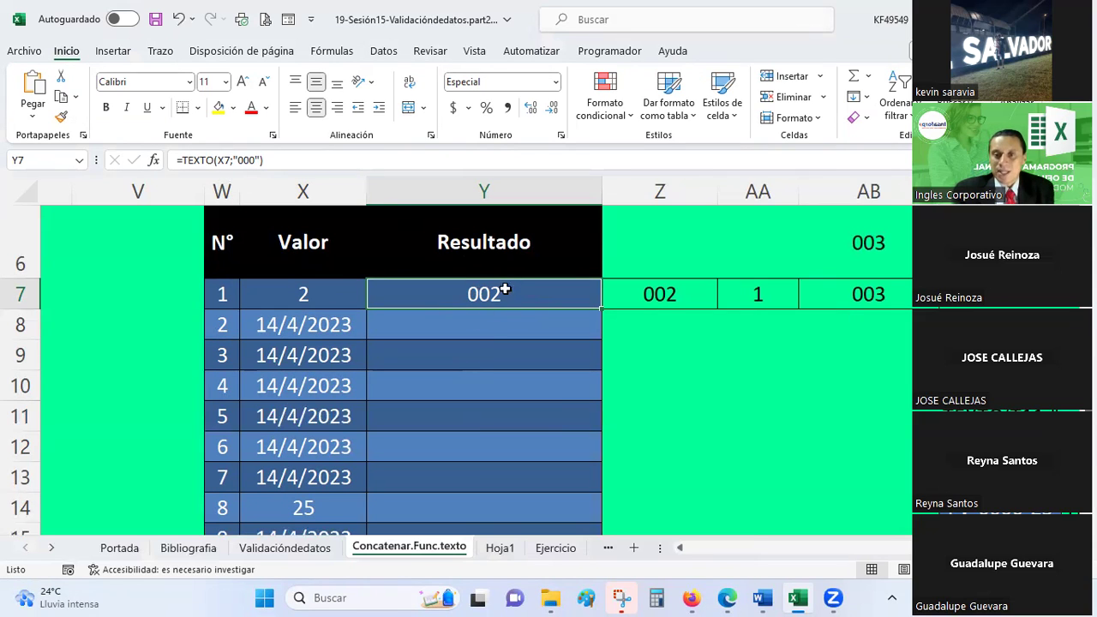
pyautogui.click(665, 300)
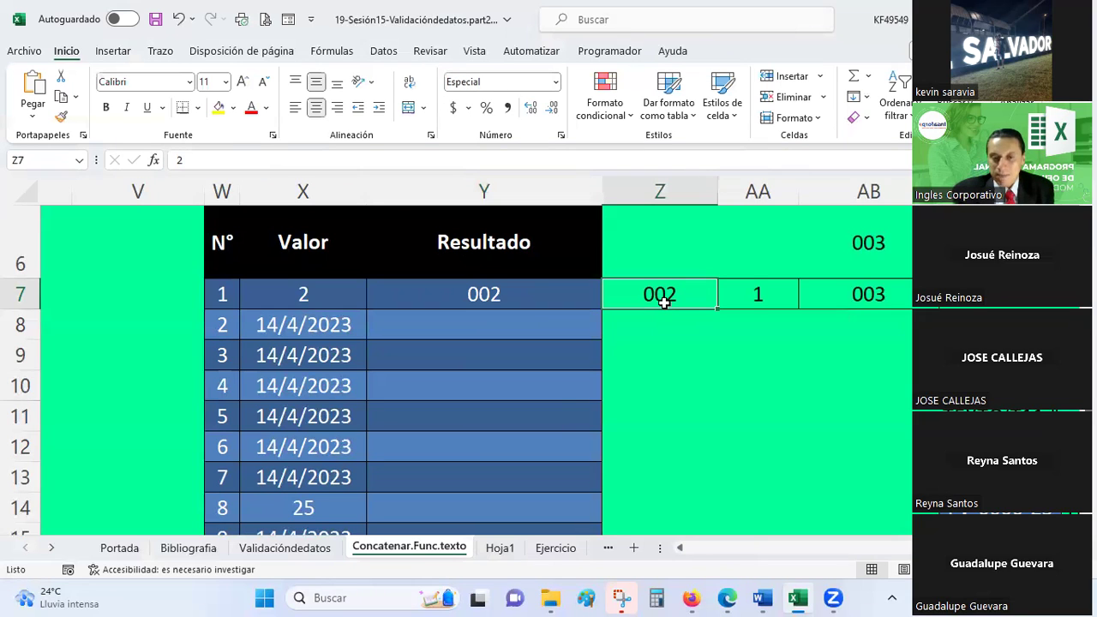
pyautogui.click(543, 294)
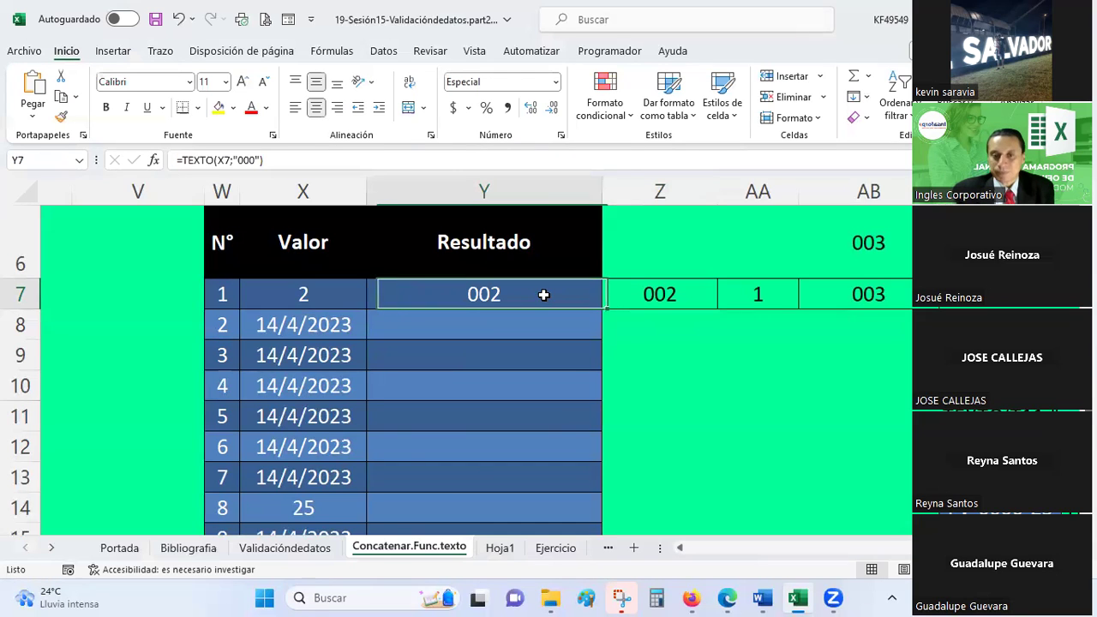
pyautogui.hscroll(1, 476, 369)
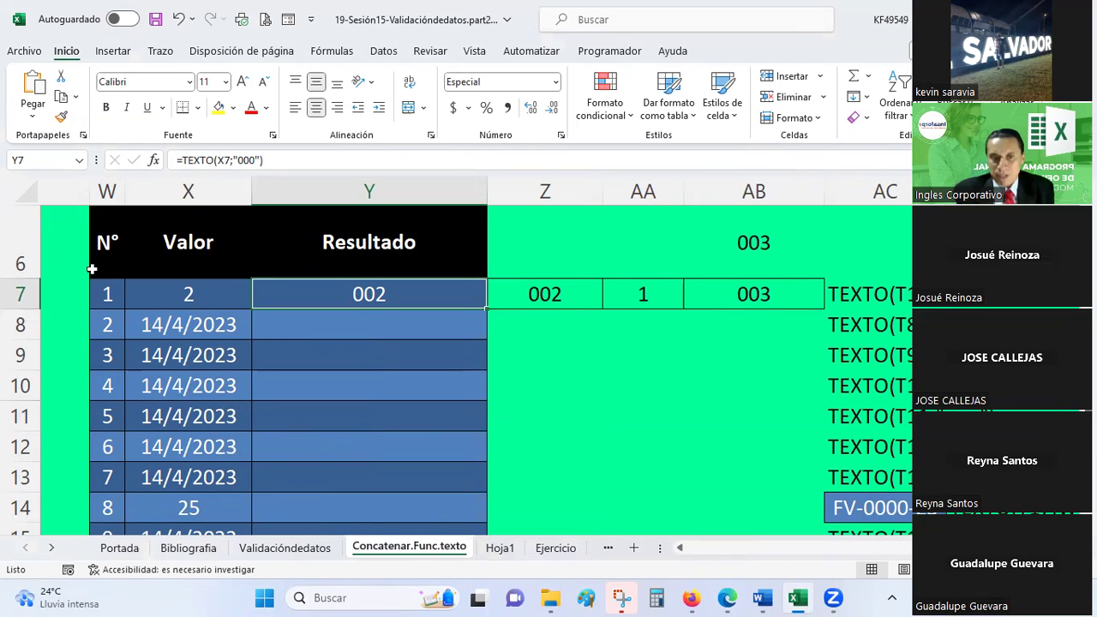
pyautogui.click(145, 331)
# Step: Enter the date 13/7/2023 in Valor cell X8
pyautogui.write('13-7-12')
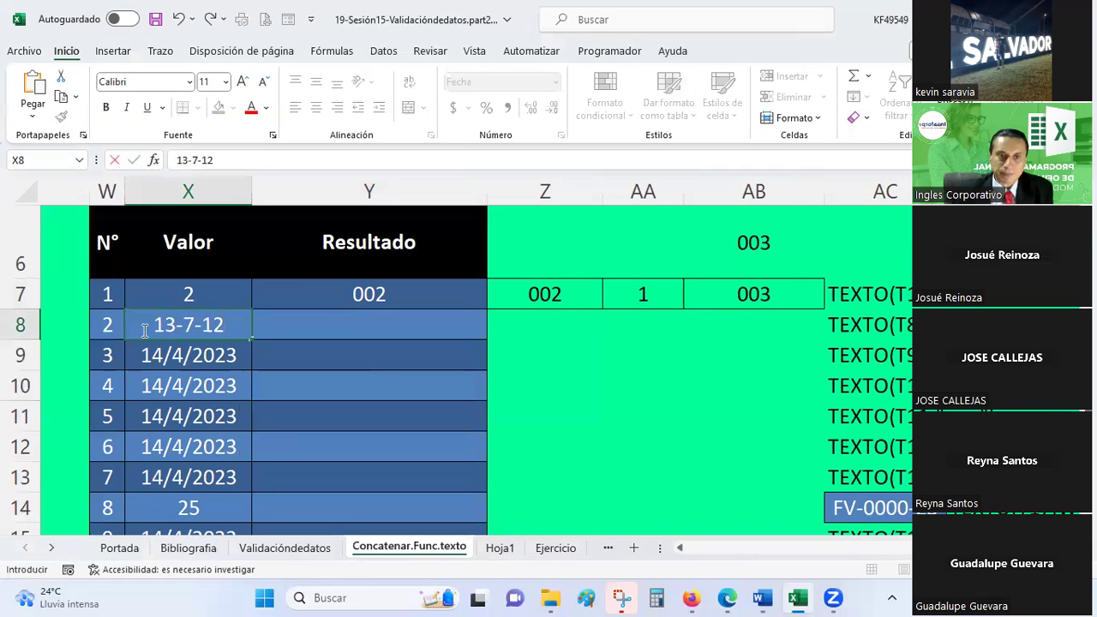
pyautogui.press('Up')
pyautogui.click(142, 330)
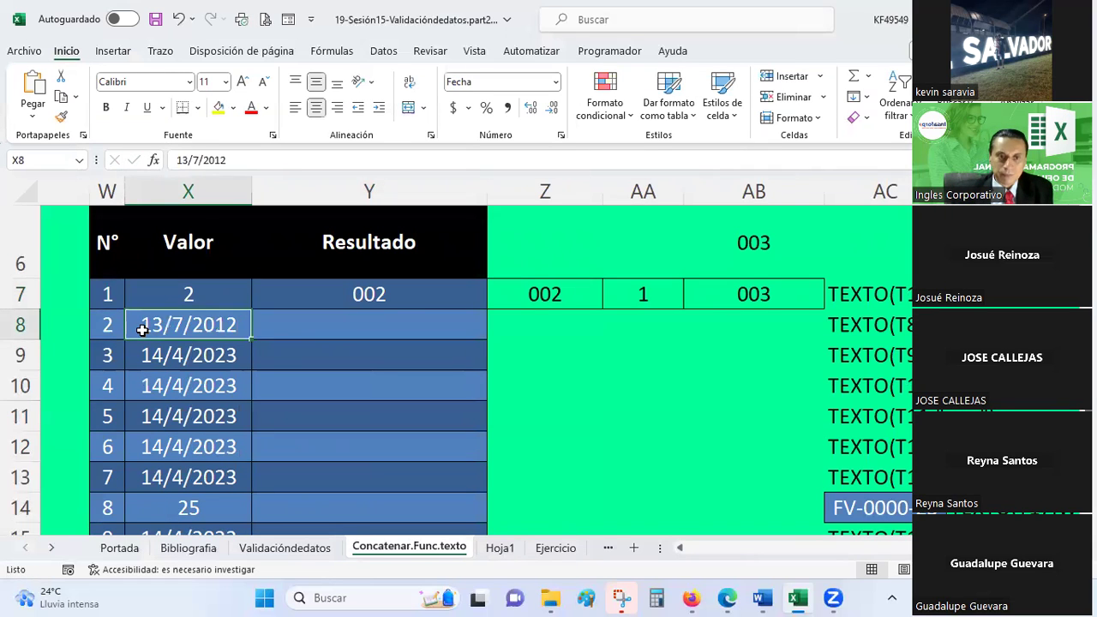
pyautogui.write('13-7')
pyautogui.write('23')
pyautogui.press('Return')
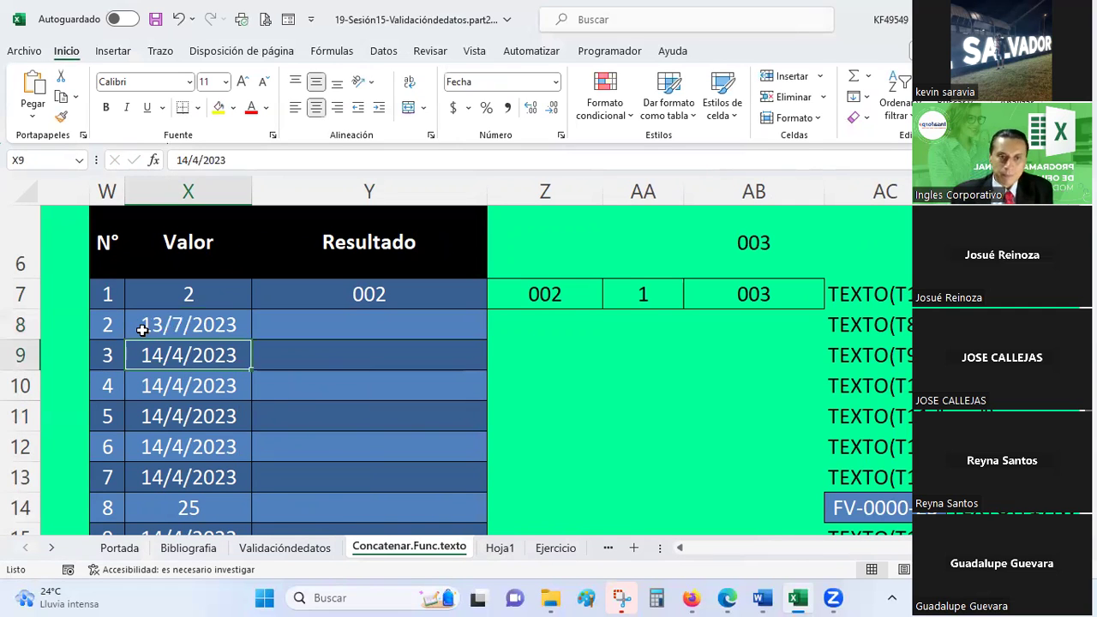
# Step: Fill X9:X13 with chained =+X8 references so each repeats the date
pyautogui.write('+')
pyautogui.click(142, 330)
pyautogui.press('Return')
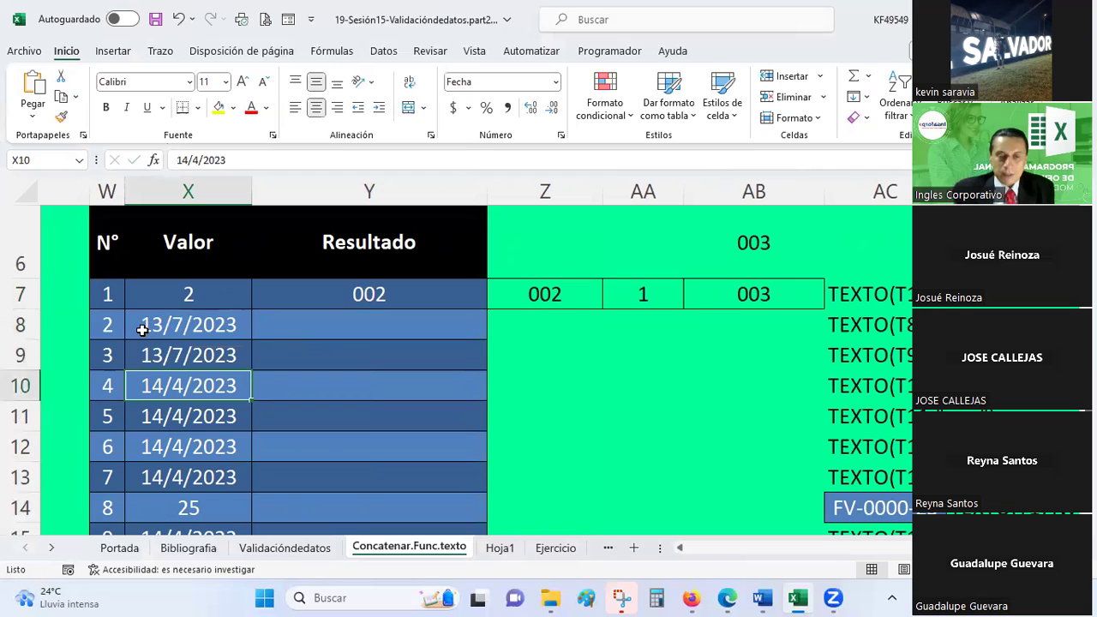
pyautogui.click(191, 351)
pyautogui.hotkey('ctrl', 'c')
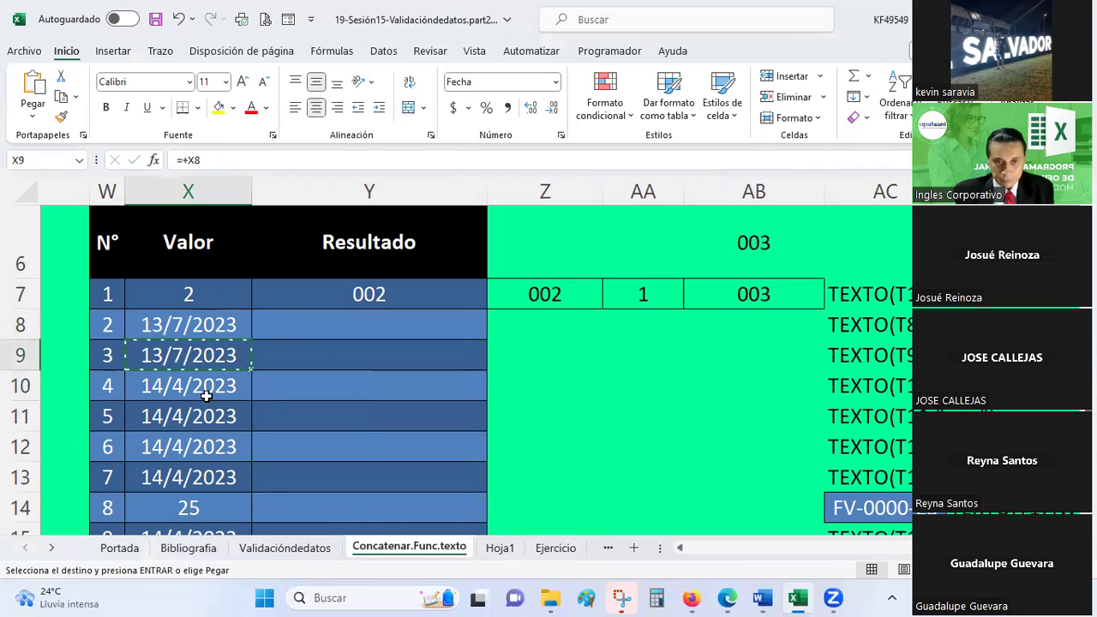
pyautogui.moveTo(199, 390); pyautogui.dragTo(204, 476)
pyautogui.rightClick(206, 477)
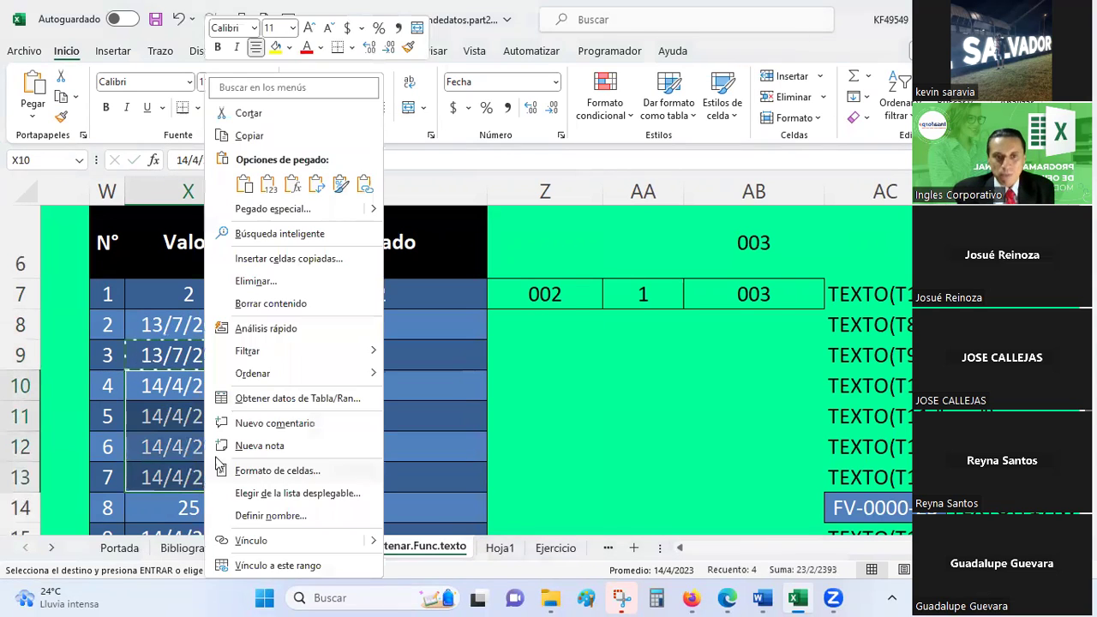
pyautogui.click(293, 184)
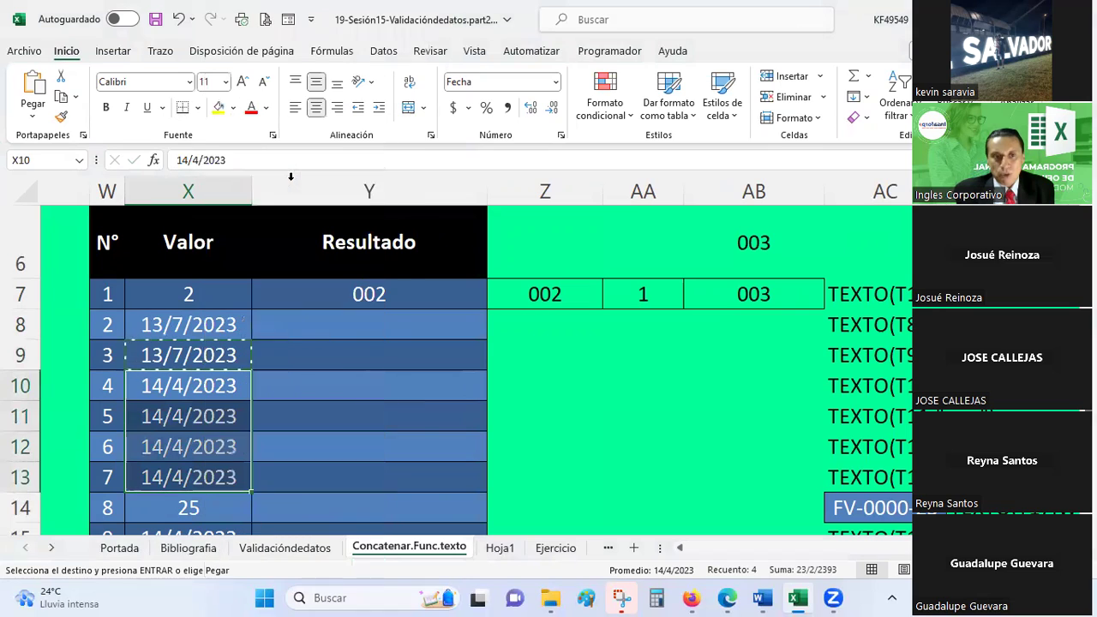
# Step: Save the workbook
pyautogui.click(308, 321)
pyautogui.press('Escape')
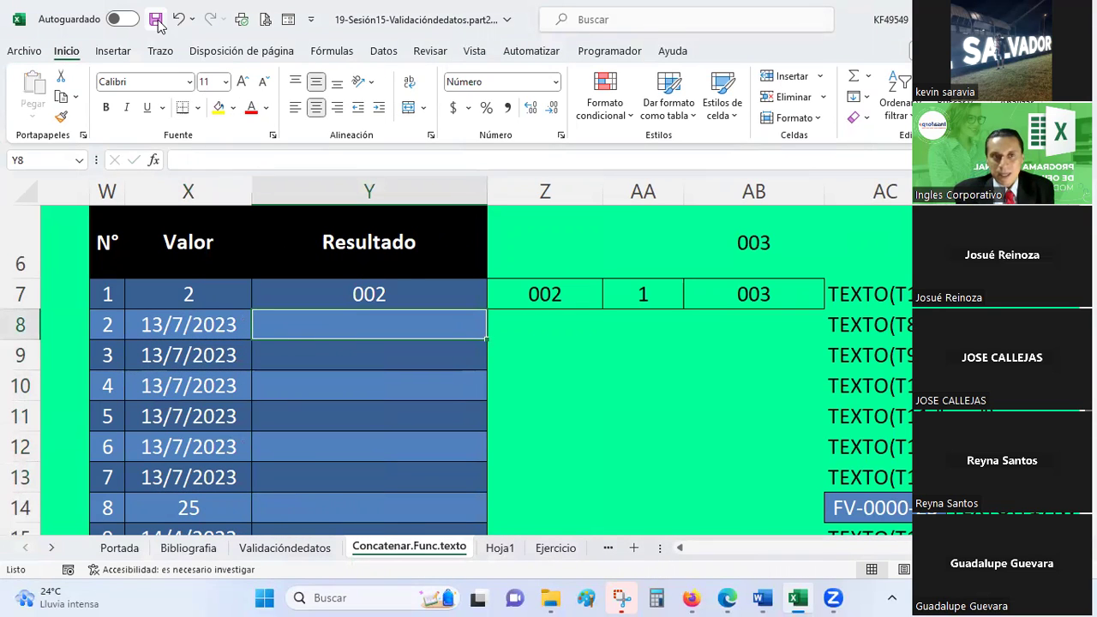
pyautogui.click(155, 19)
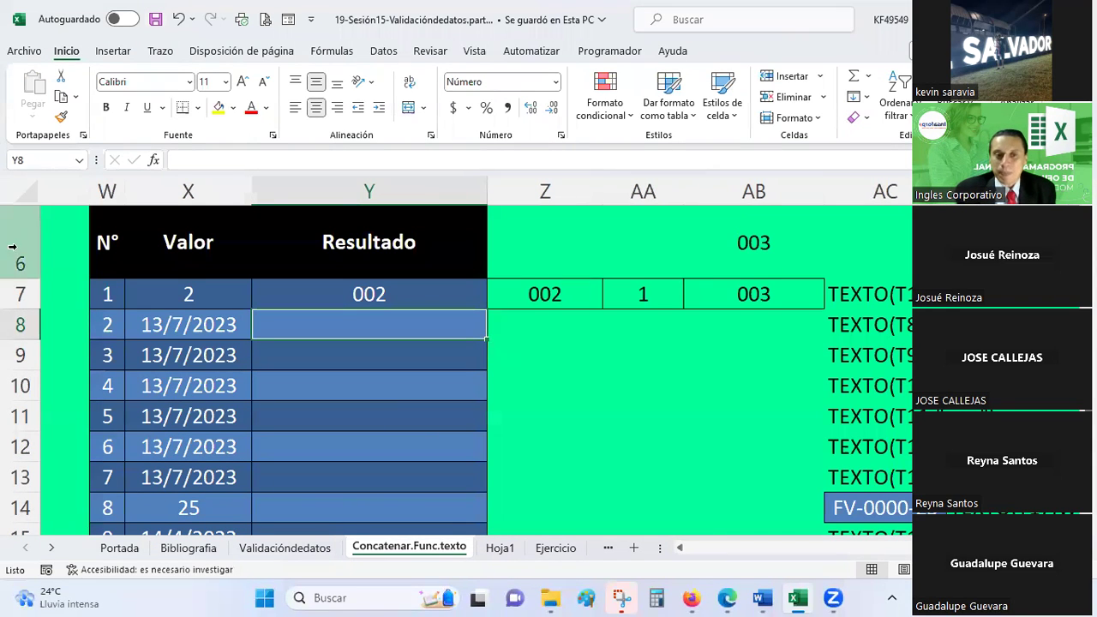
# Step: Format X8's value 45120 as Fecha corta so it reads 13/7/2023
pyautogui.click(197, 329)
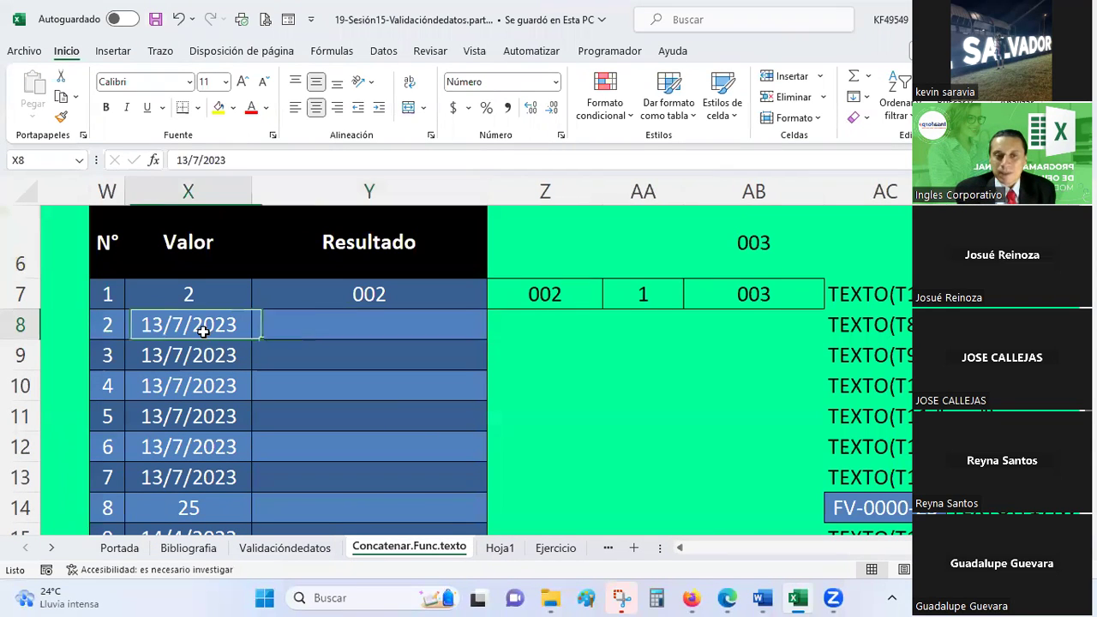
pyautogui.click(555, 82)
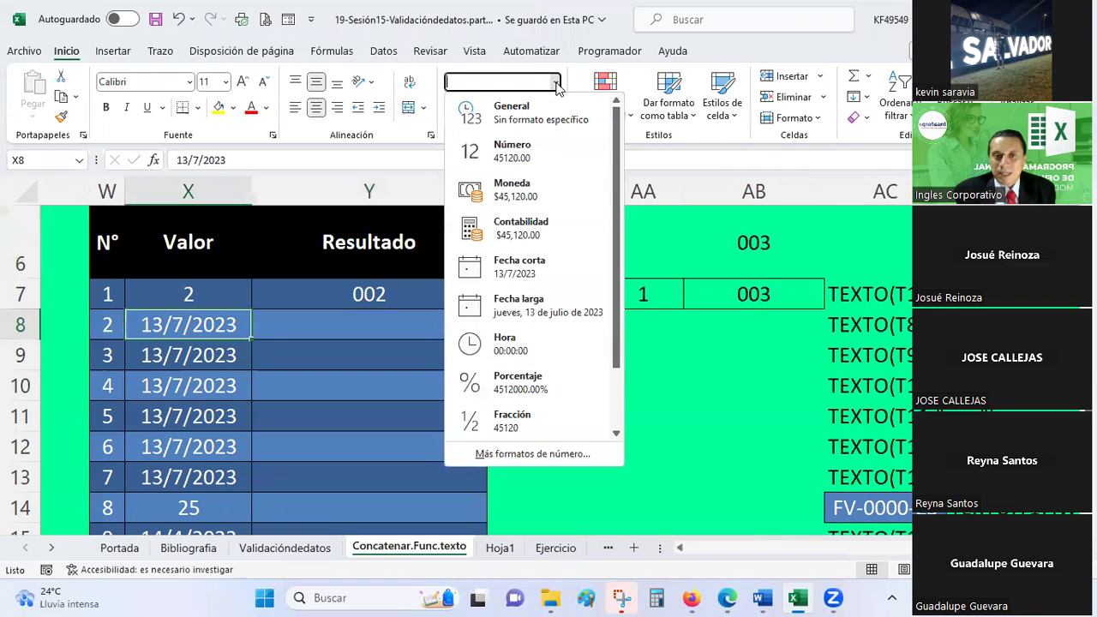
pyautogui.click(529, 151)
pyautogui.click(552, 108)
pyautogui.click(551, 108)
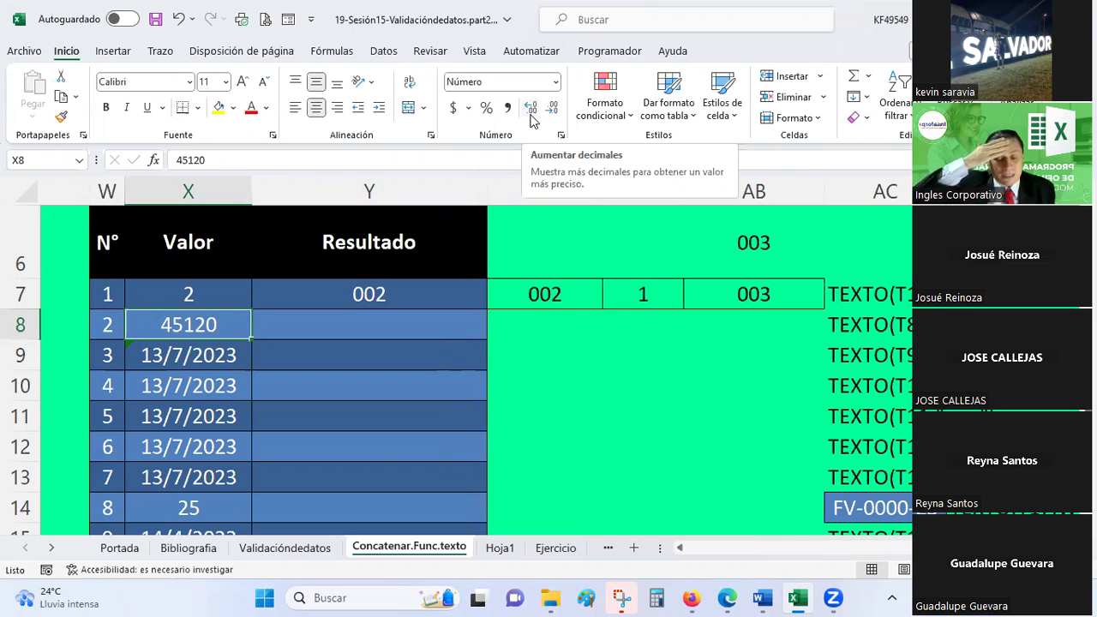
pyautogui.click(555, 81)
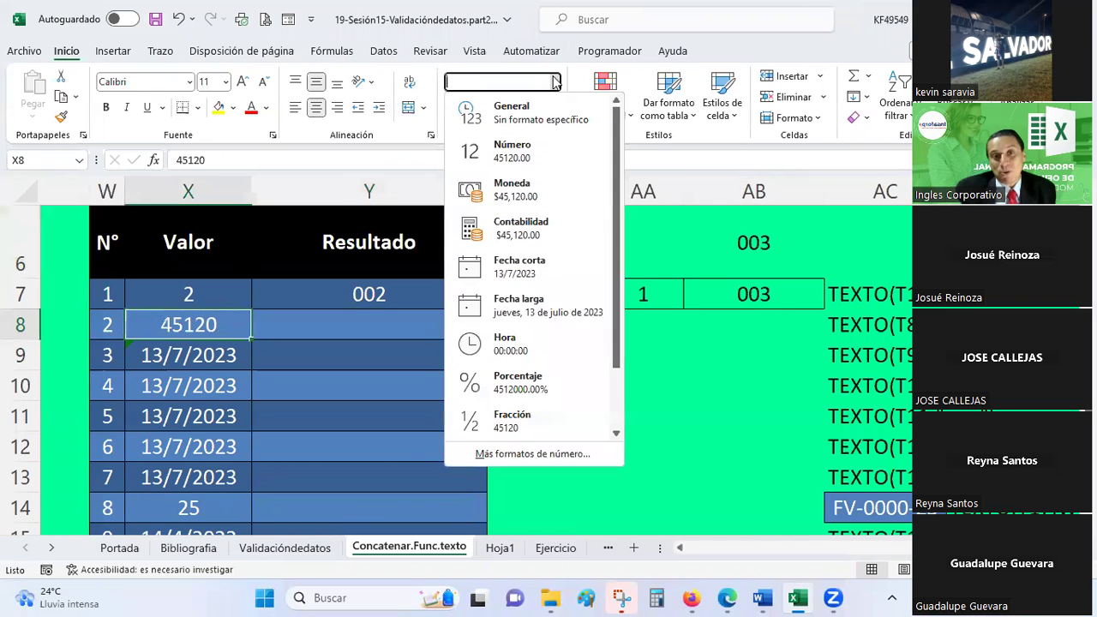
pyautogui.click(532, 273)
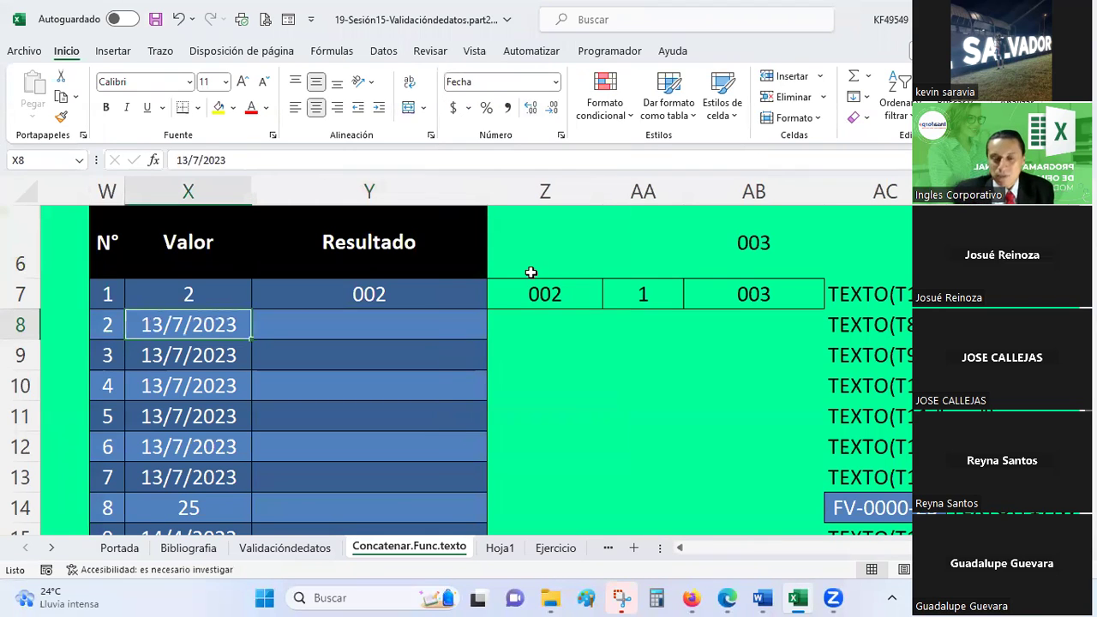
pyautogui.press('Right')
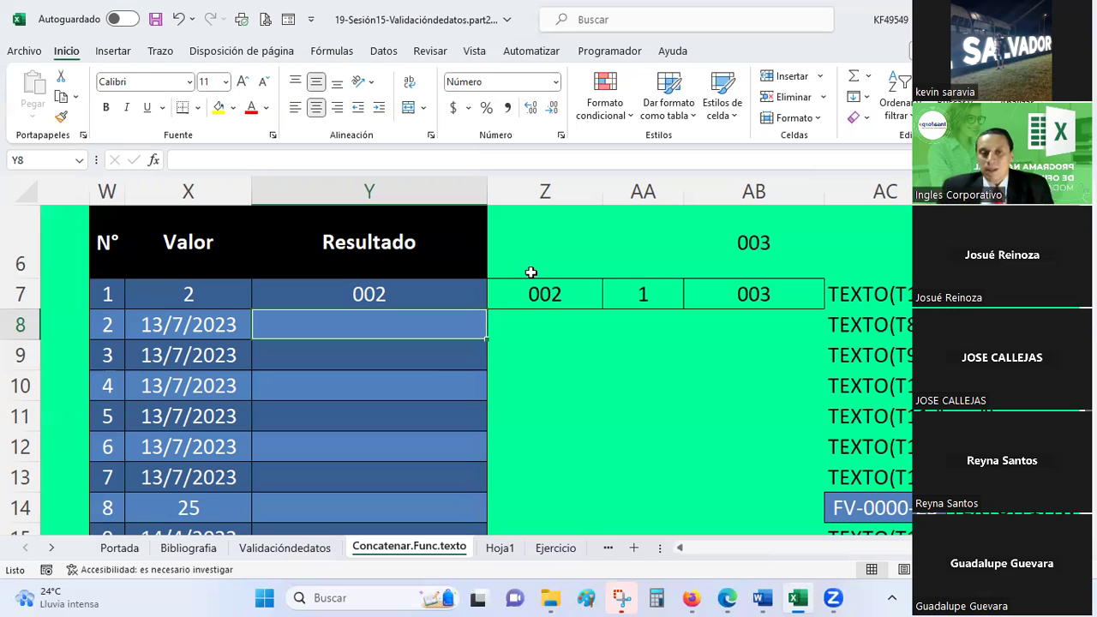
# Step: Enter =TEXTO(X8;"dddd") in Y8 to show the full weekday jueves
pyautogui.press('Left')
pyautogui.press('Right')
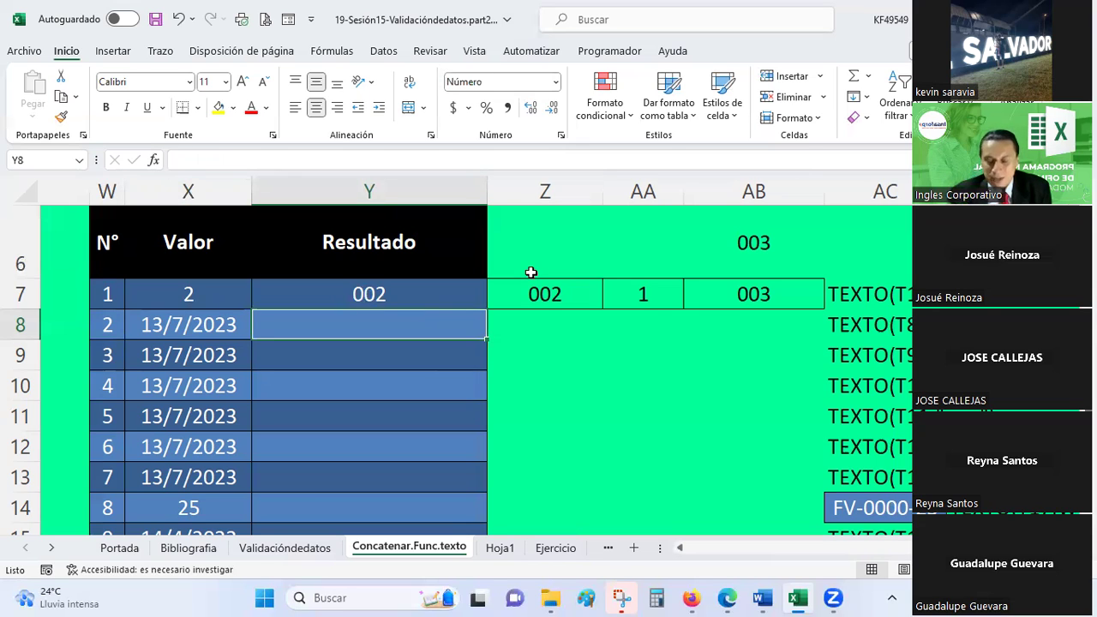
pyautogui.write('=')
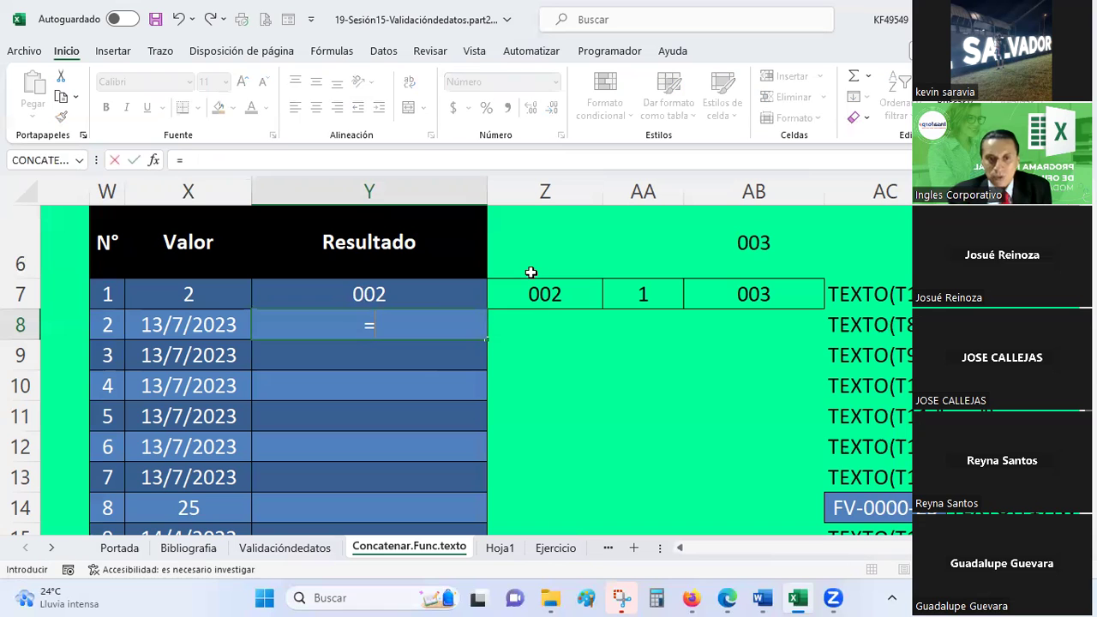
pyautogui.write('texto(')
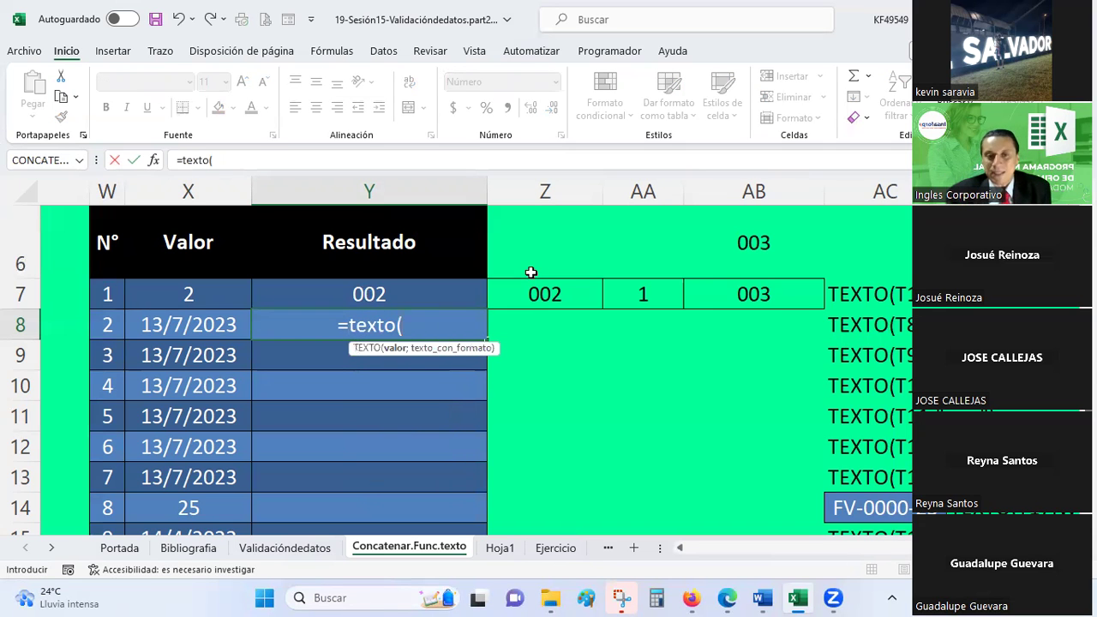
pyautogui.click(208, 325)
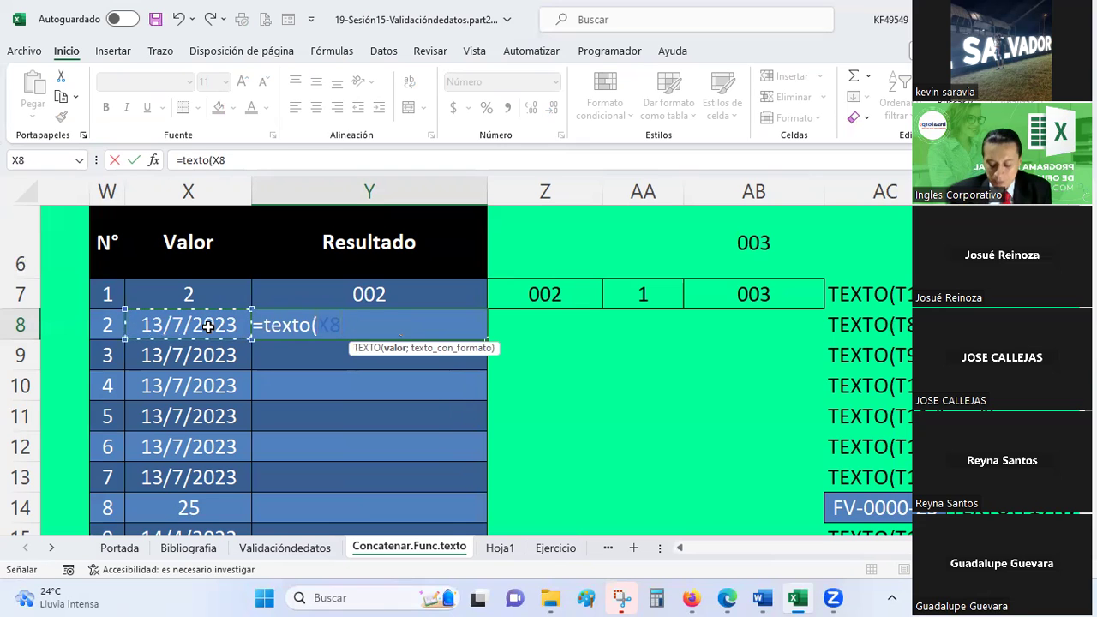
pyautogui.write(';')
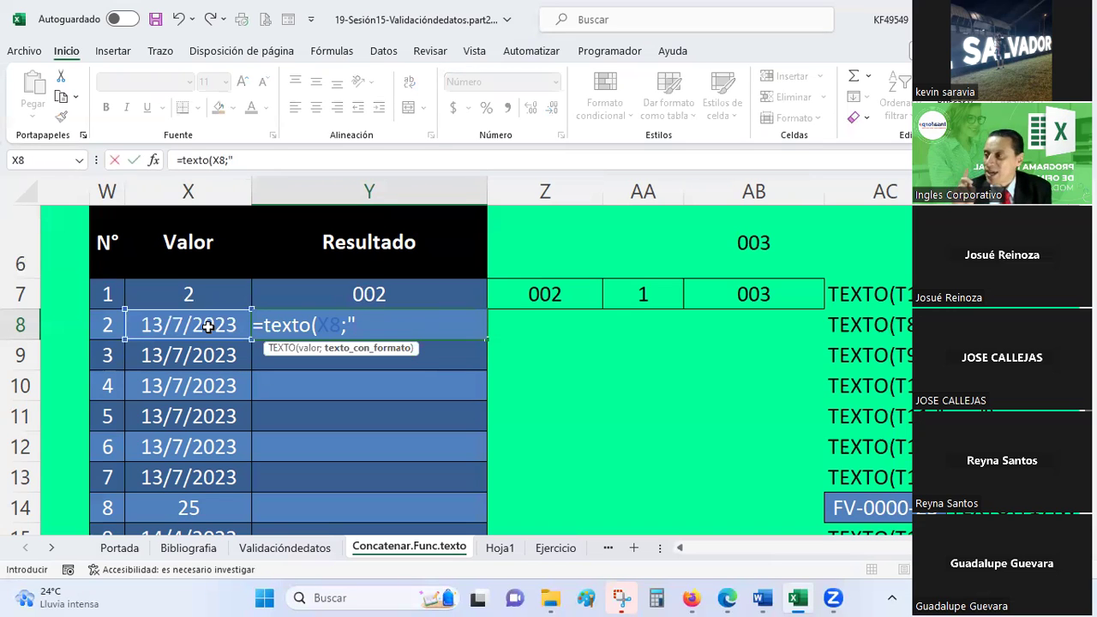
pyautogui.write('dddd')
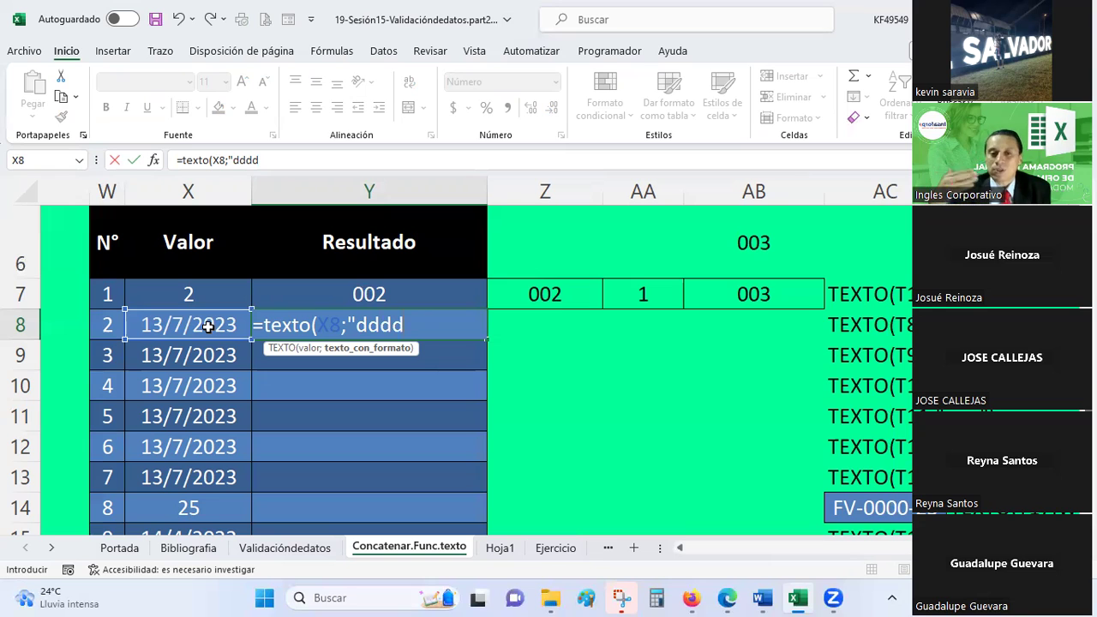
pyautogui.write('"')
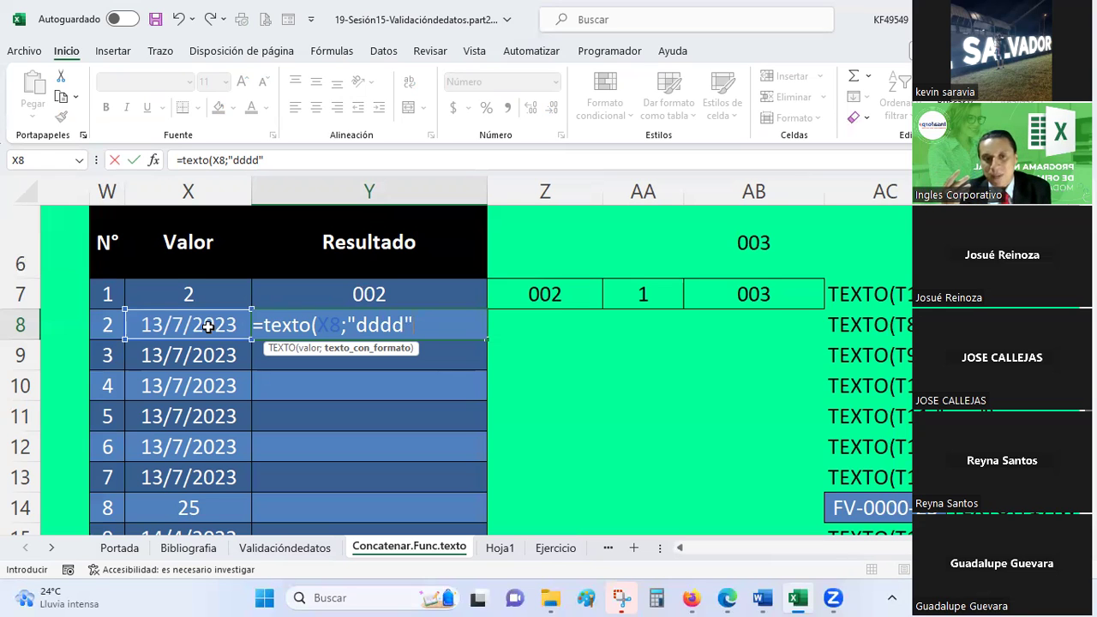
pyautogui.write(')')
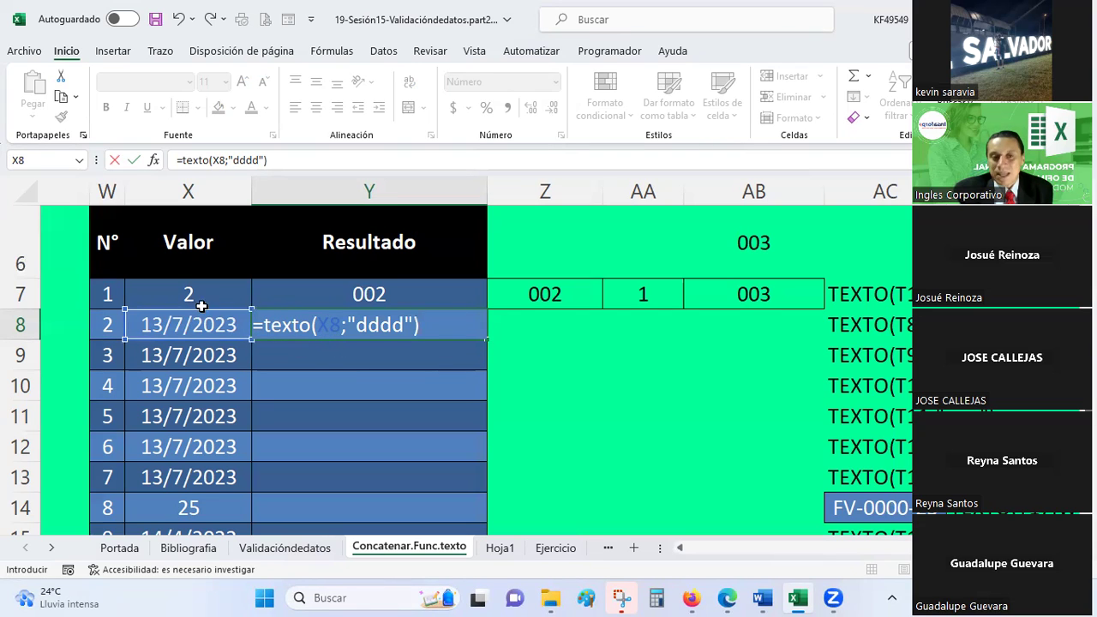
pyautogui.press('Return')
pyautogui.click(417, 335)
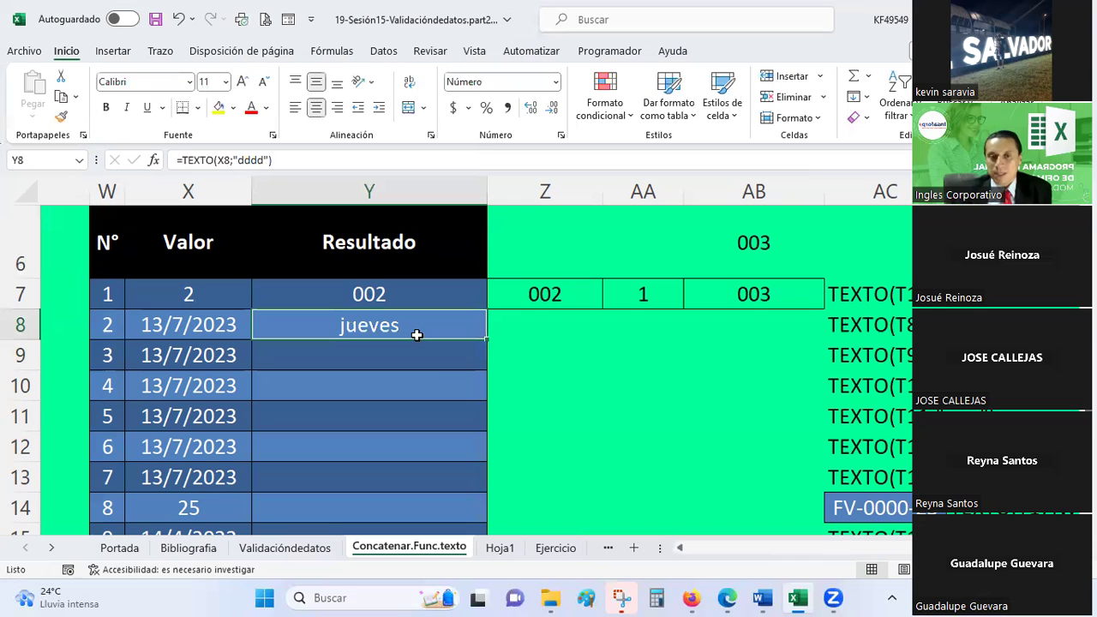
# Step: Enter =TEXTO(X8;"ddd") in Z8 to show the abbreviated weekday jue
pyautogui.click(530, 325)
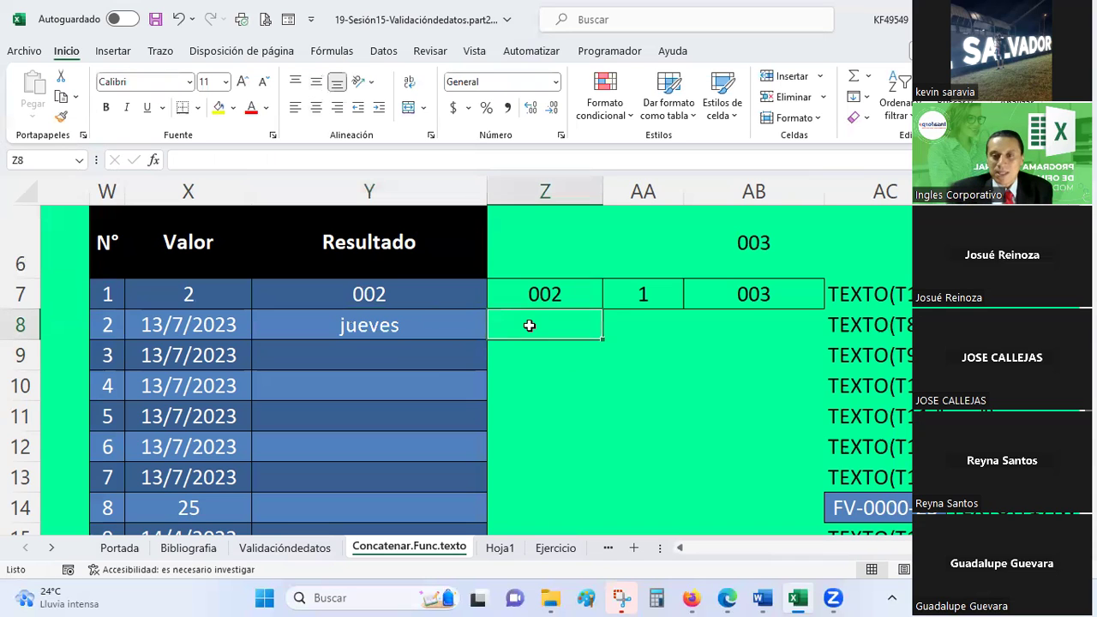
pyautogui.write('=')
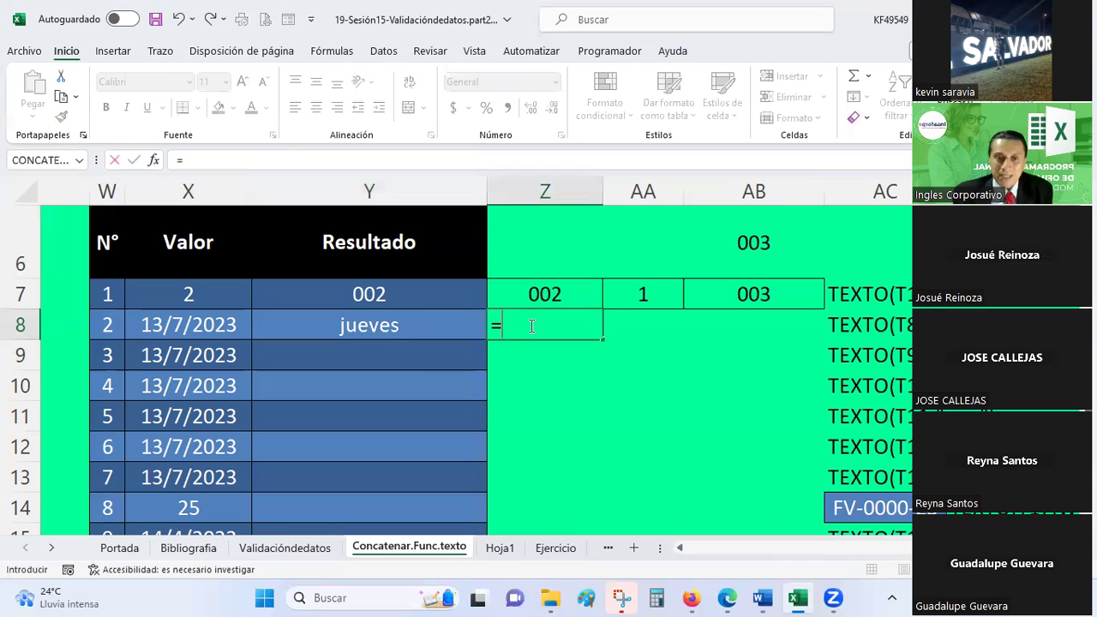
pyautogui.write('te')
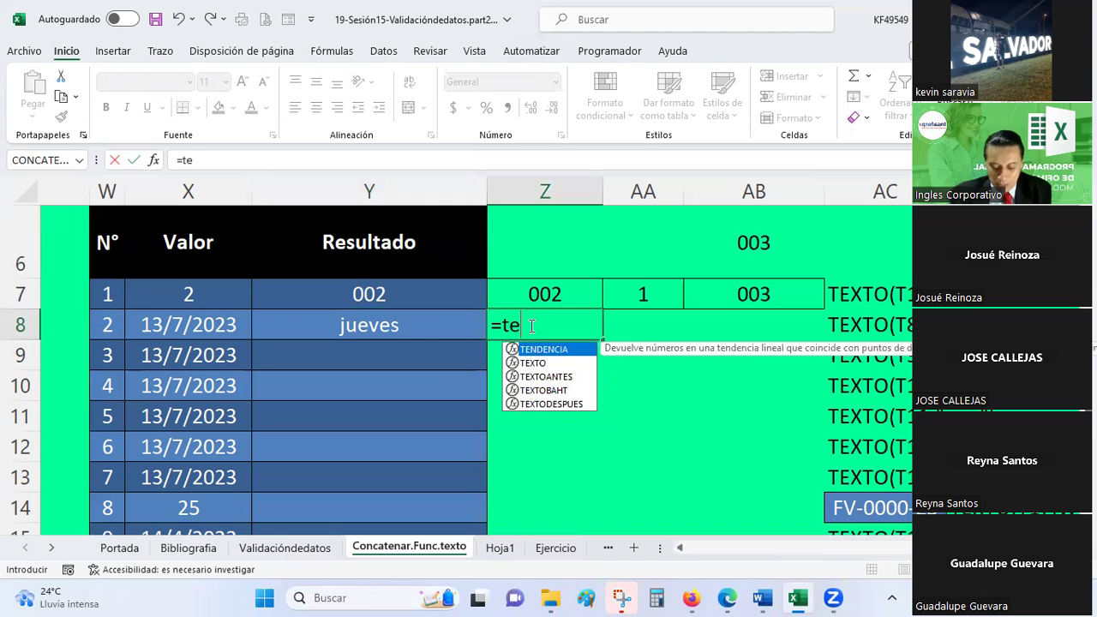
pyautogui.write('xto(')
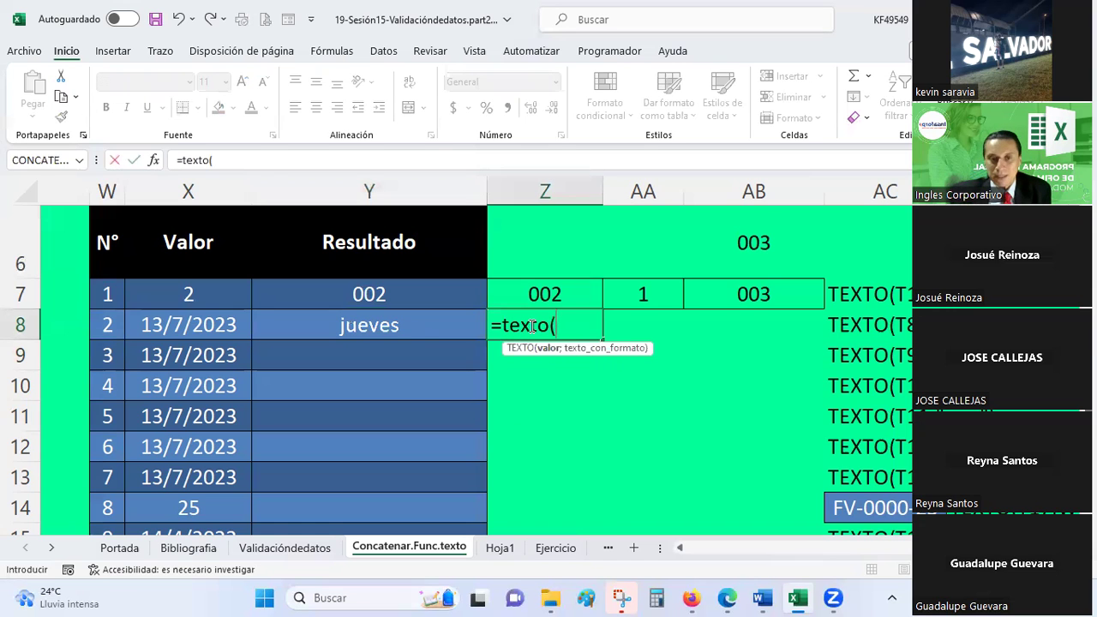
pyautogui.press('Left')
pyautogui.press('Left')
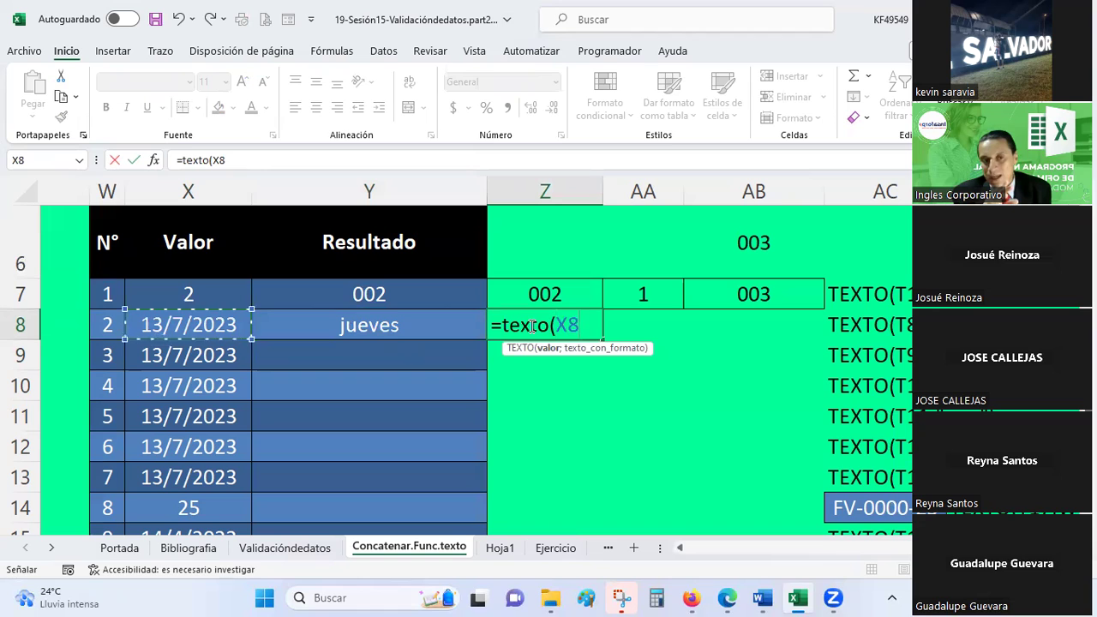
pyautogui.write(';"ddd')
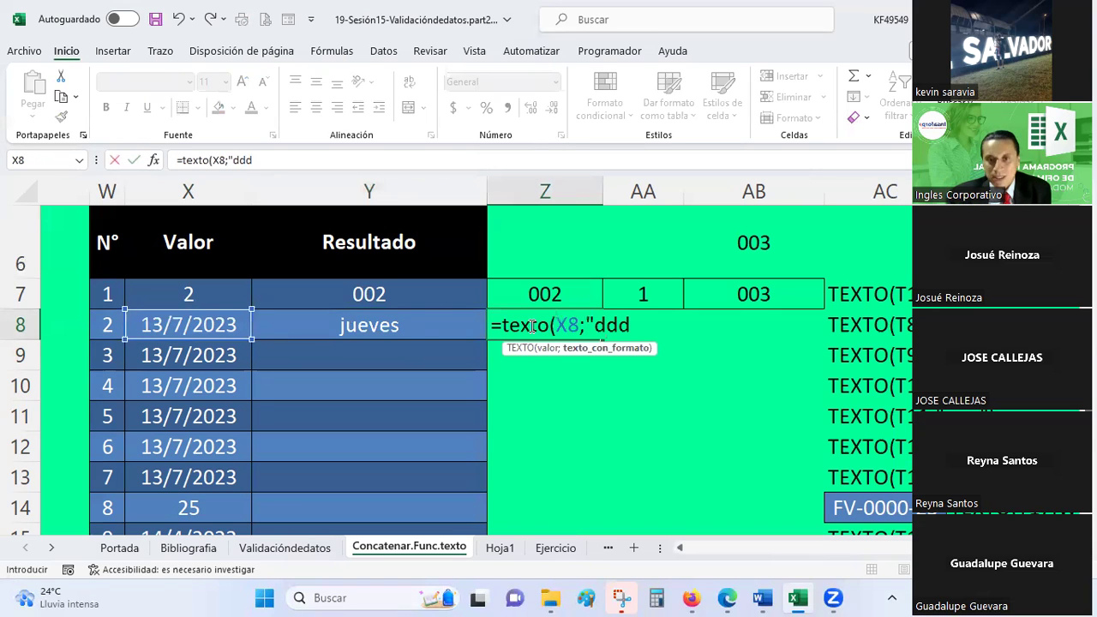
pyautogui.write('")')
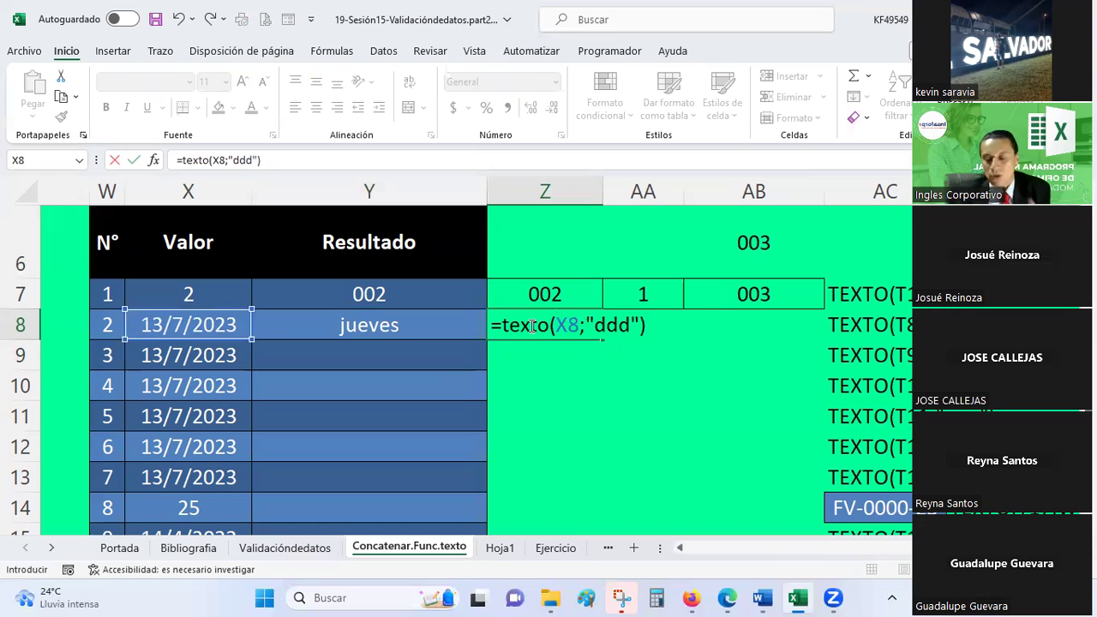
pyautogui.press('Return')
pyautogui.click(530, 326)
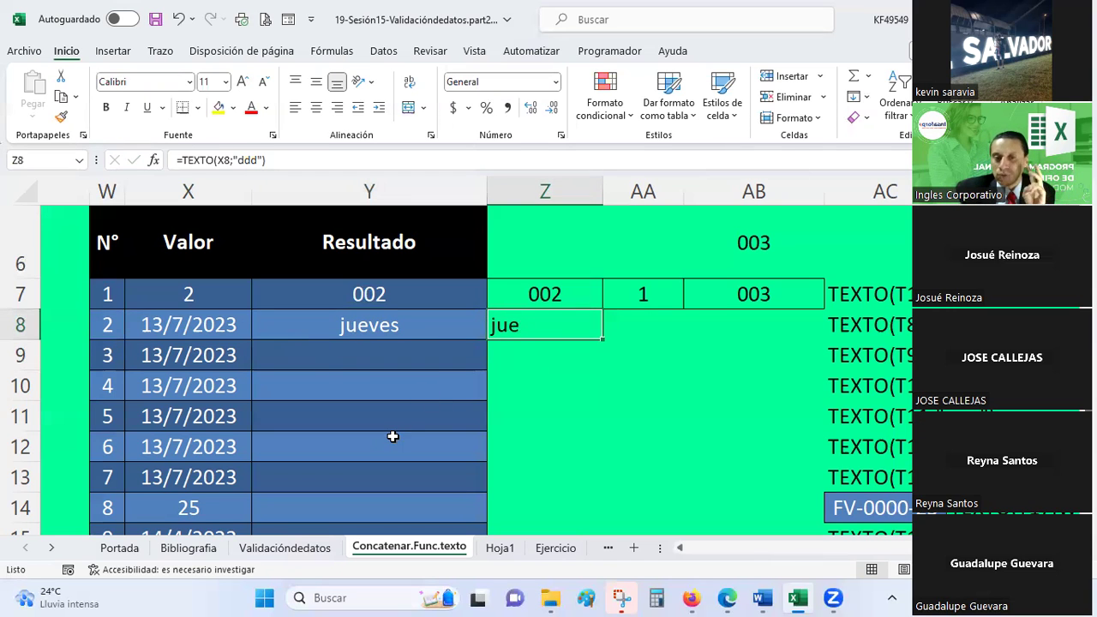
pyautogui.click(374, 348)
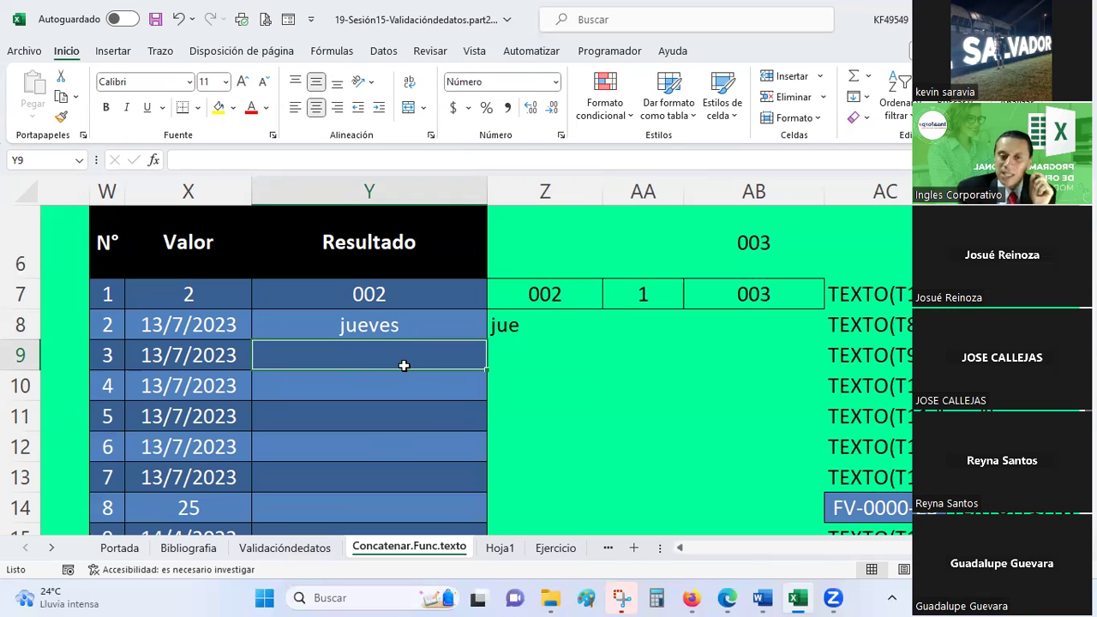
# Step: Enter a TEXTO day formula on X9 in Y9 with format "dd", showing 13
pyautogui.write('=')
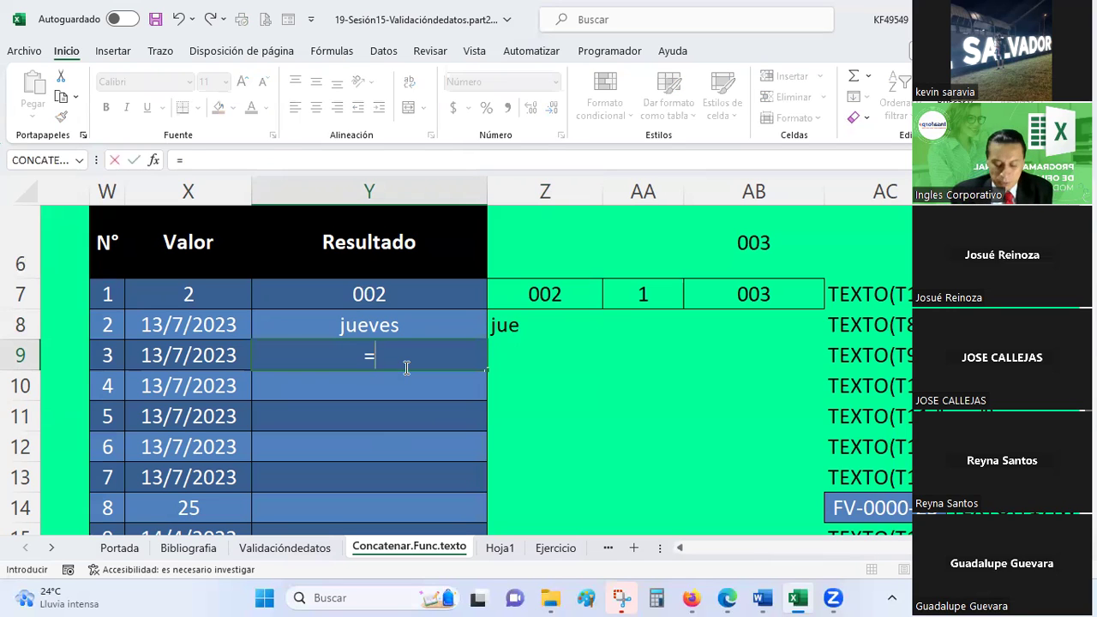
pyautogui.write('texto(')
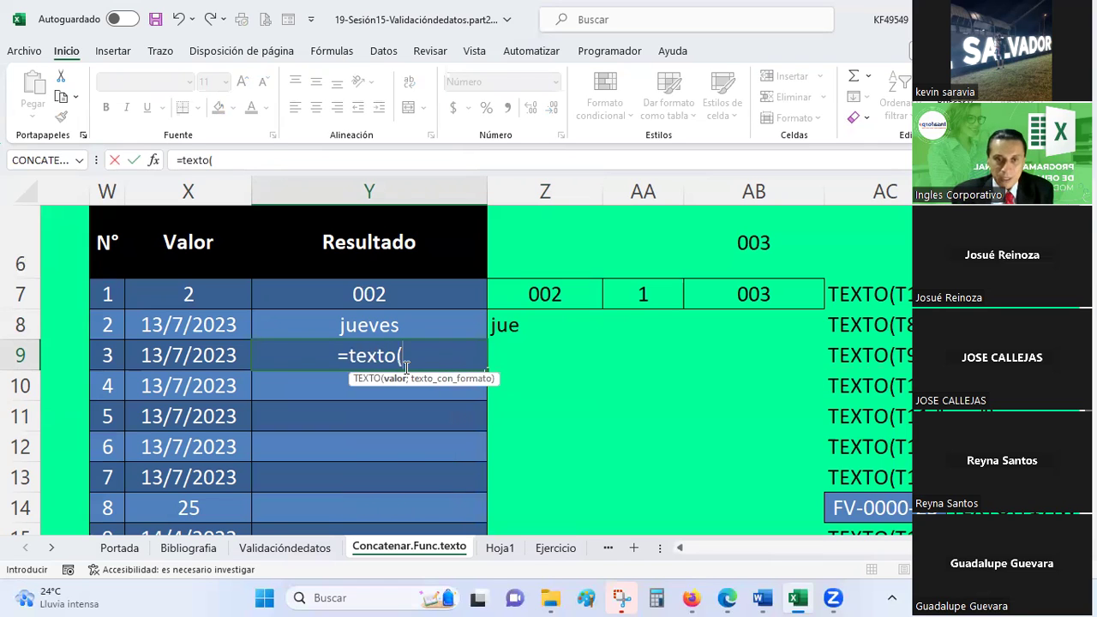
pyautogui.press('Left')
pyautogui.write(';')
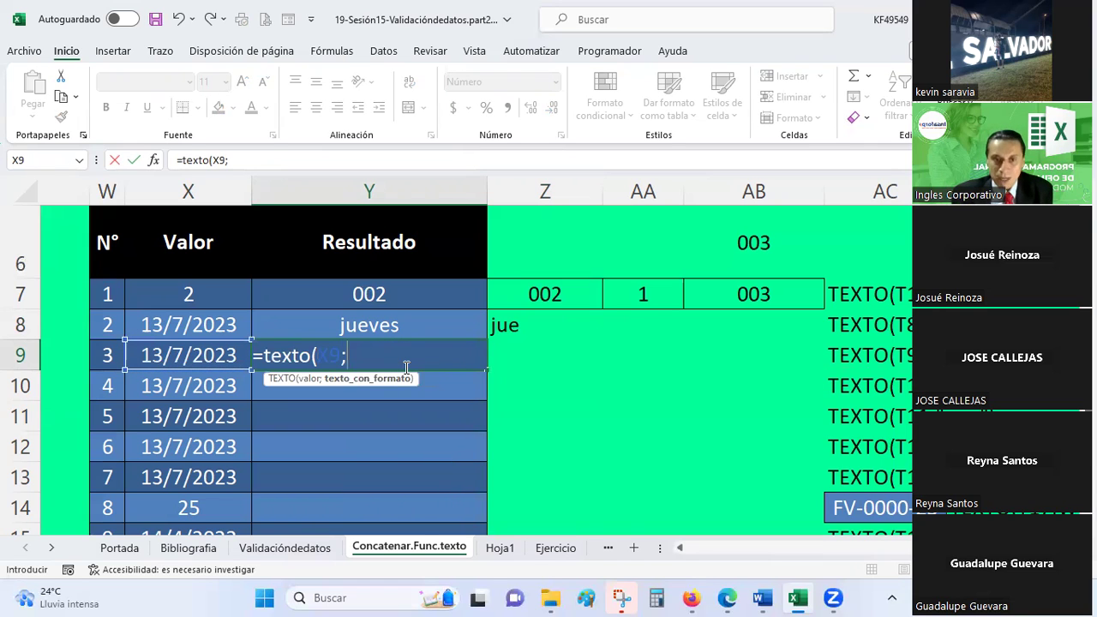
pyautogui.write('"ddd"')
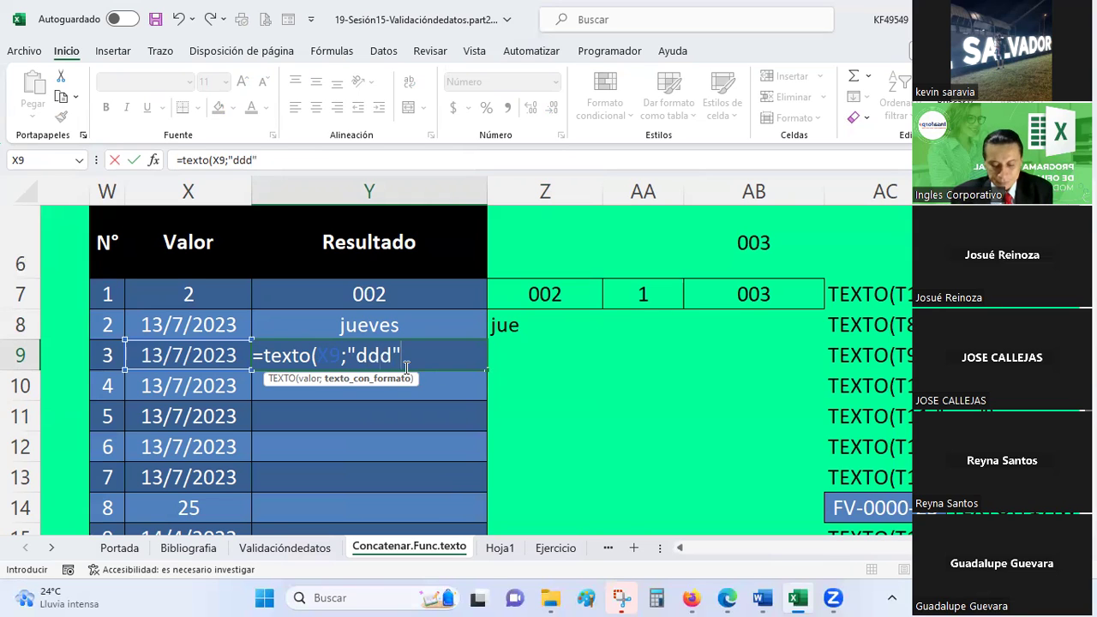
pyautogui.write(')')
pyautogui.press('Return')
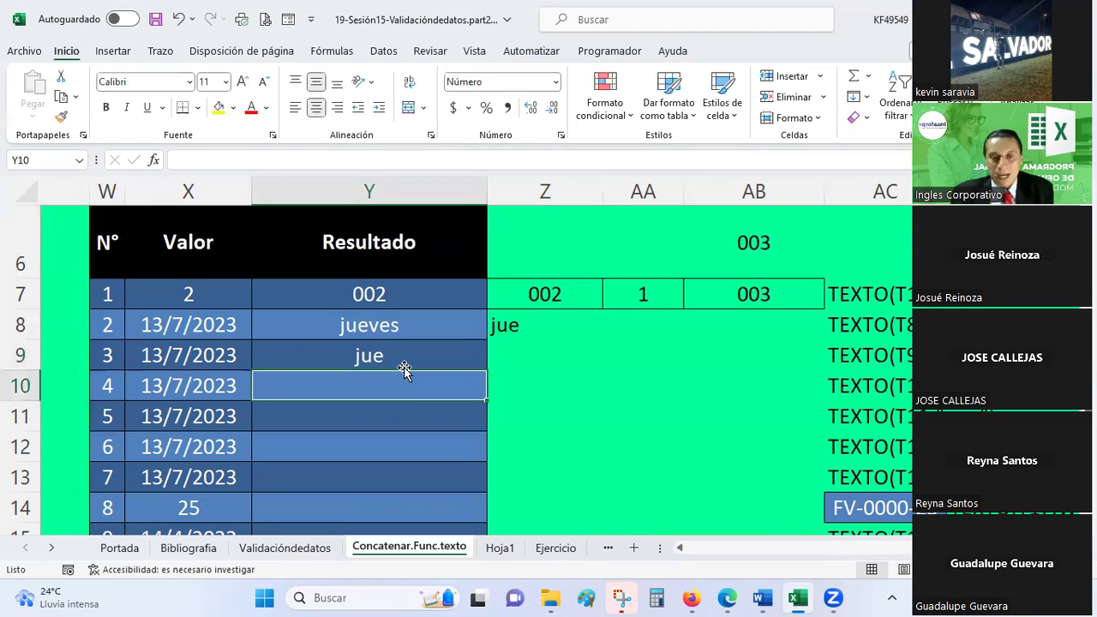
pyautogui.click(404, 367)
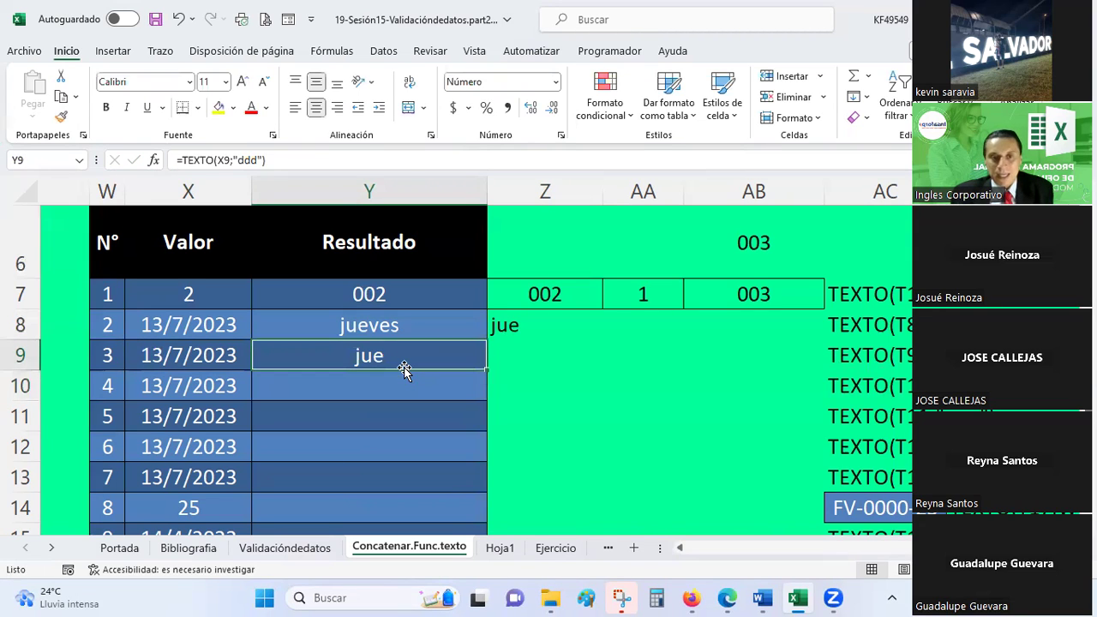
pyautogui.click(252, 159)
pyautogui.press('BackSpace')
pyautogui.press('Return')
pyautogui.press('Up')
# Step: Test date 05-7-23 in X9 with a single-digit "d" format, then undo the changes
pyautogui.press('Left')
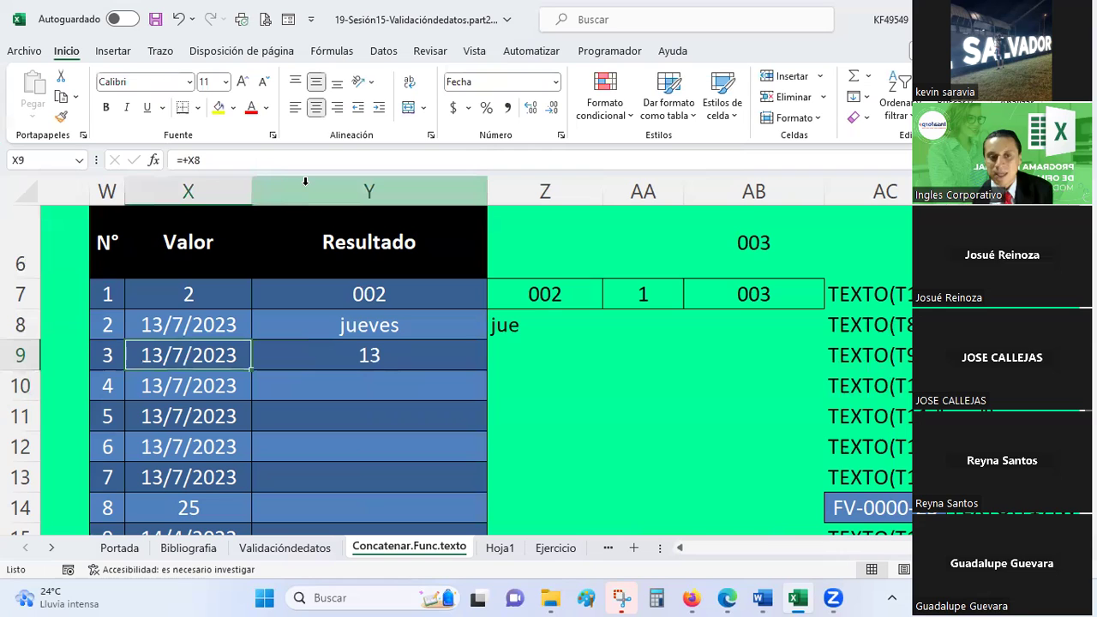
pyautogui.write('05')
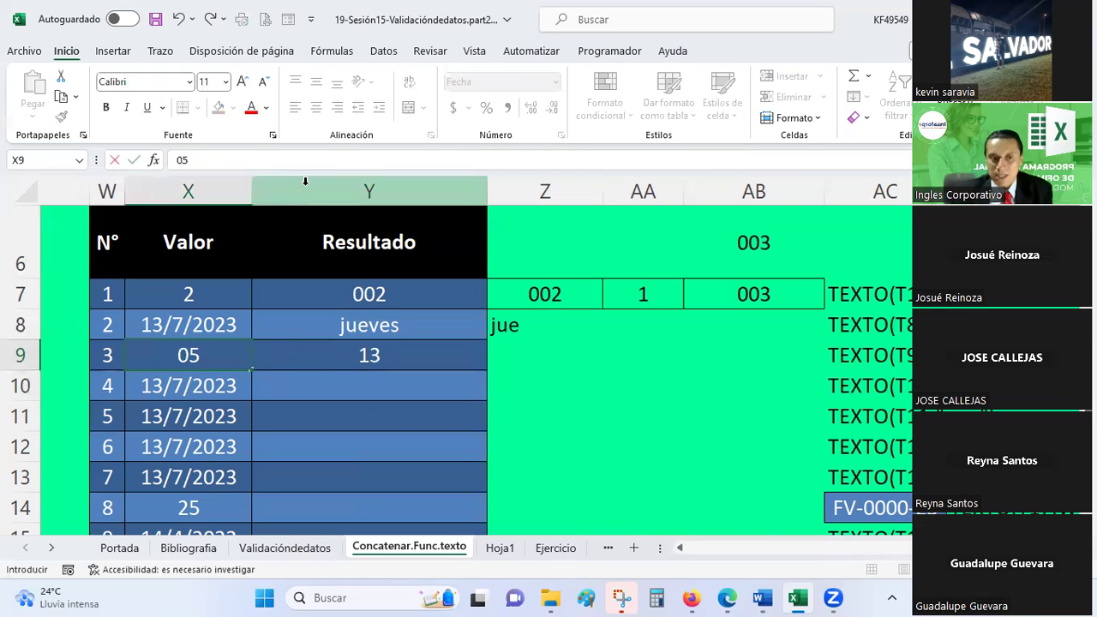
pyautogui.write('-7-23')
pyautogui.press('Return')
pyautogui.press('Down')
pyautogui.press('Up')
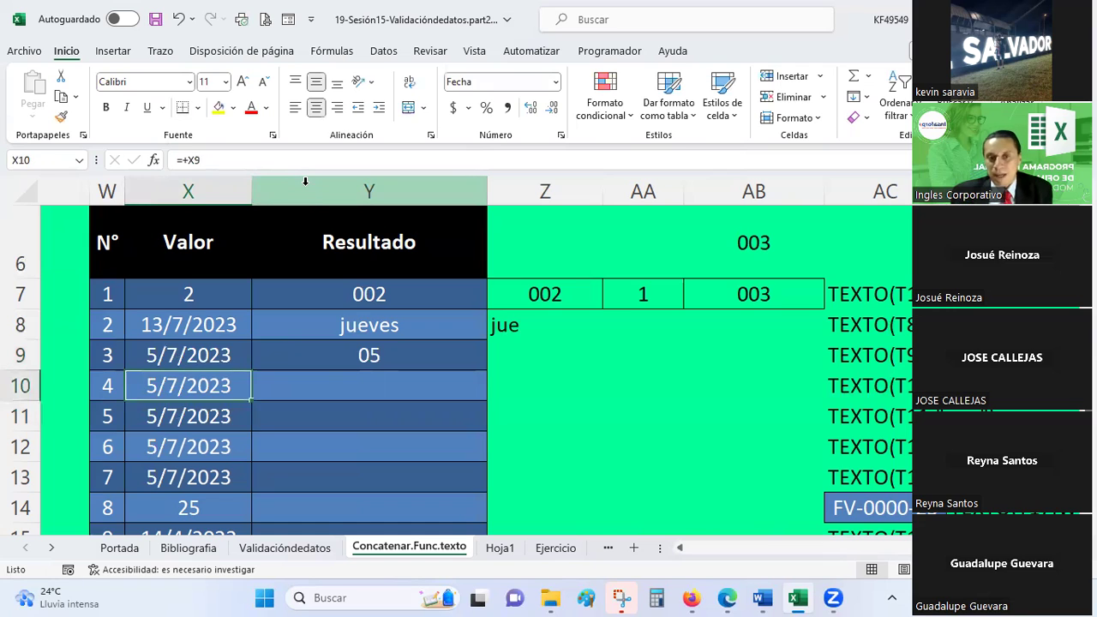
pyautogui.press('Right')
pyautogui.press('Up')
pyautogui.press('F2')
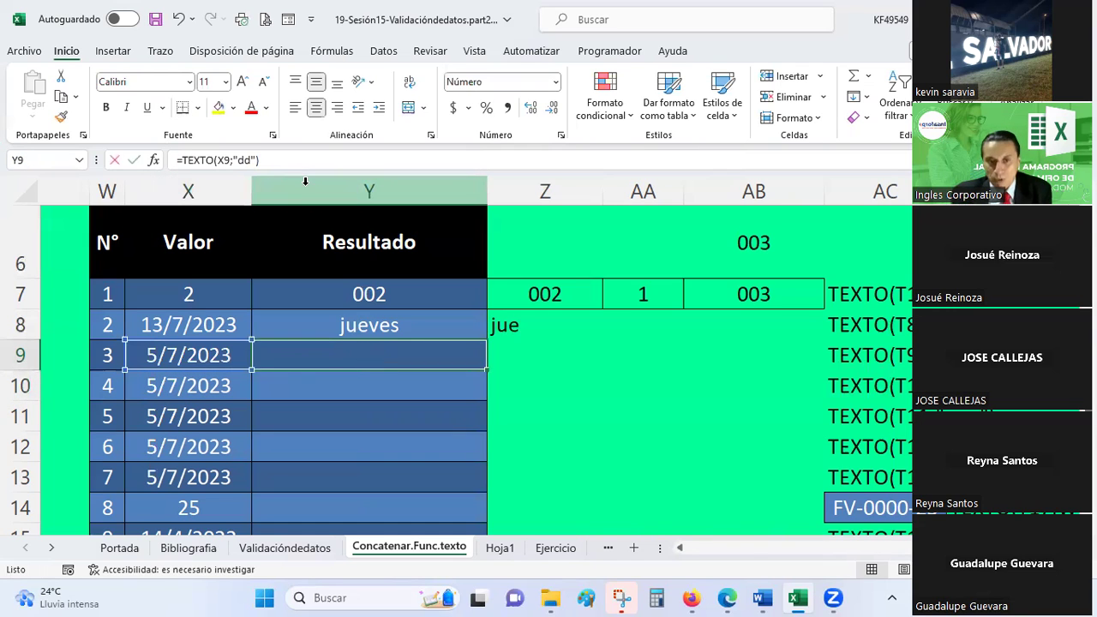
pyautogui.press('BackSpace')
pyautogui.press('Return')
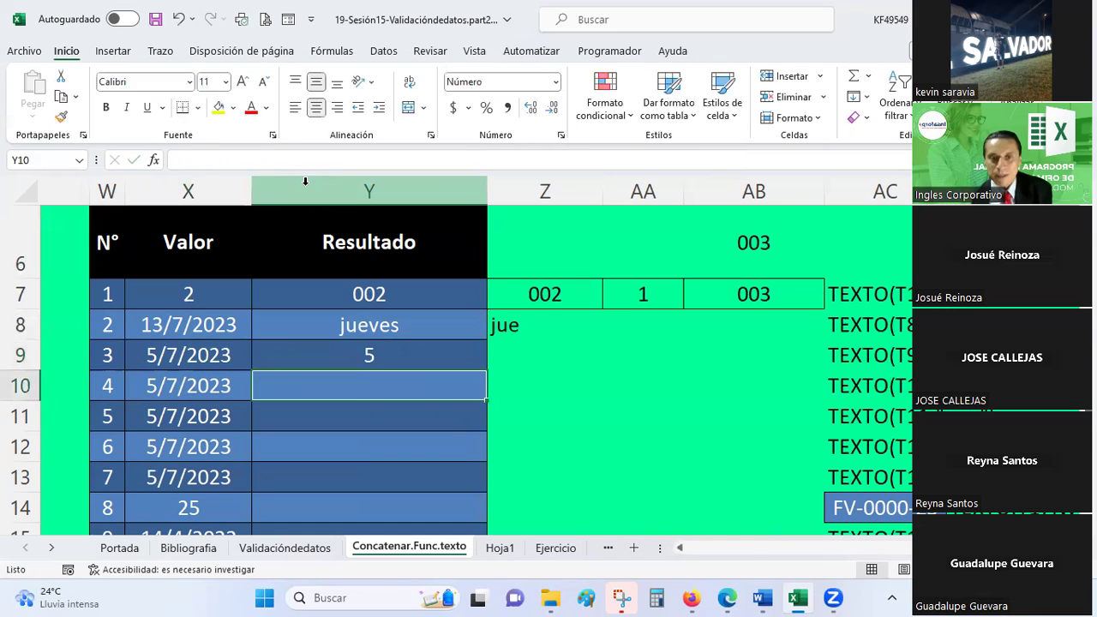
pyautogui.press('Up')
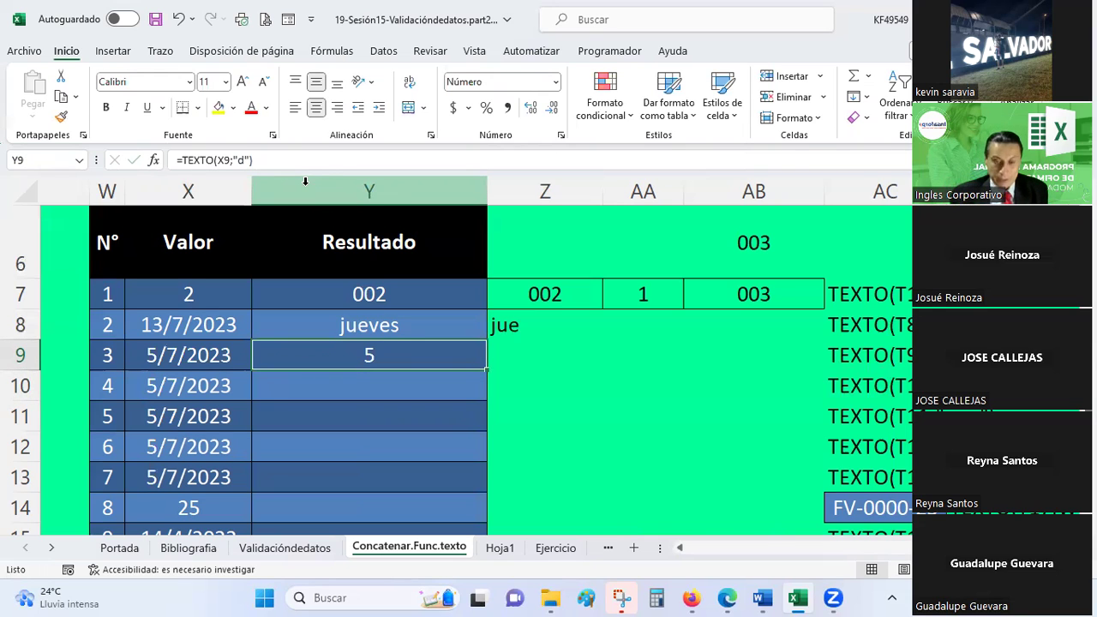
pyautogui.hotkey('ctrl', 'z')
pyautogui.hotkey('ctrl', 'z')
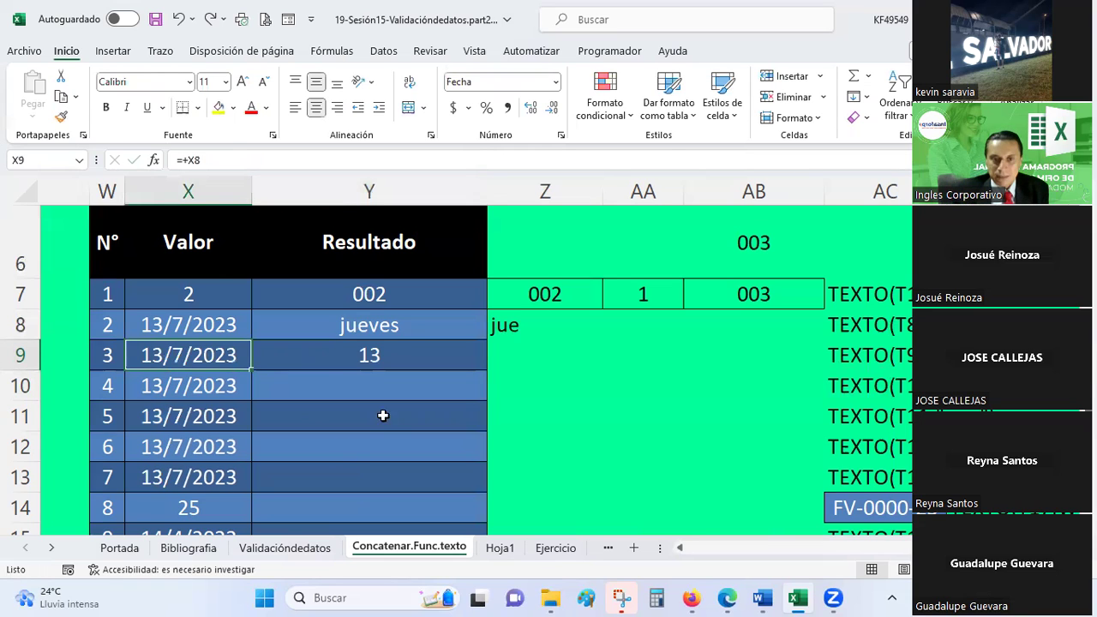
pyautogui.click(345, 390)
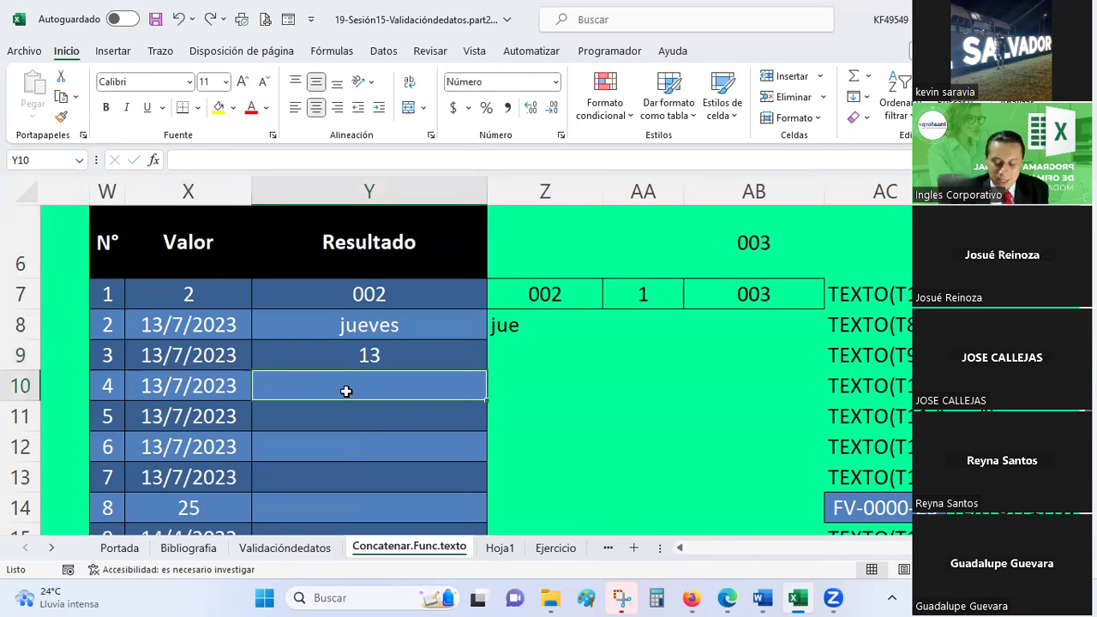
# Step: Enter =TEXTO(X10;"mmm") in Y10 so it shows the abbreviated month jul
pyautogui.write('=texto')
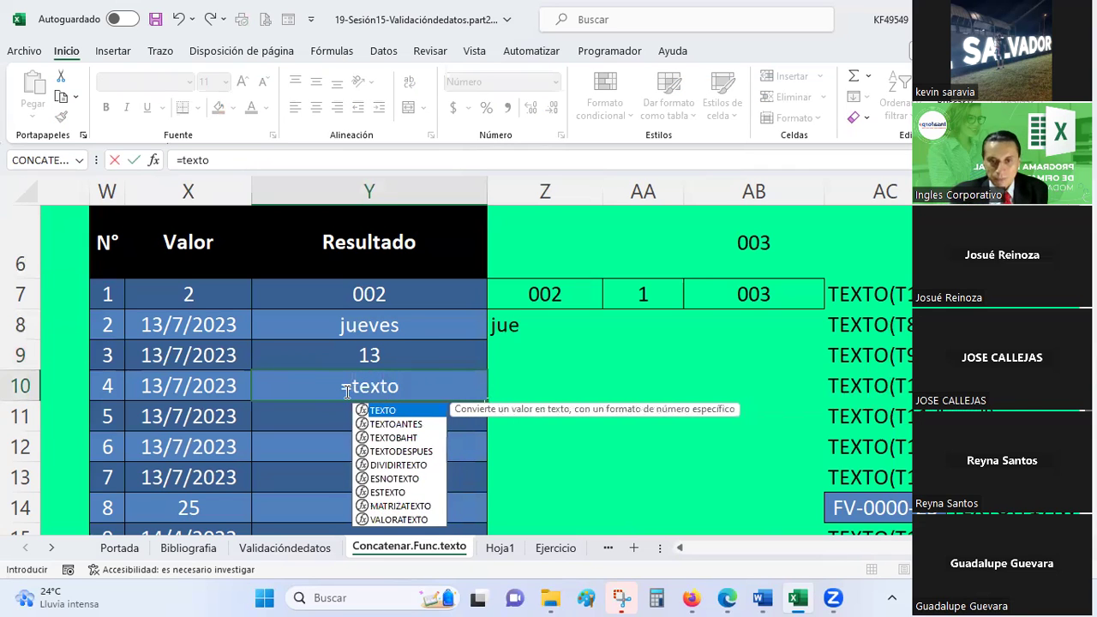
pyautogui.write('(')
pyautogui.press('Left')
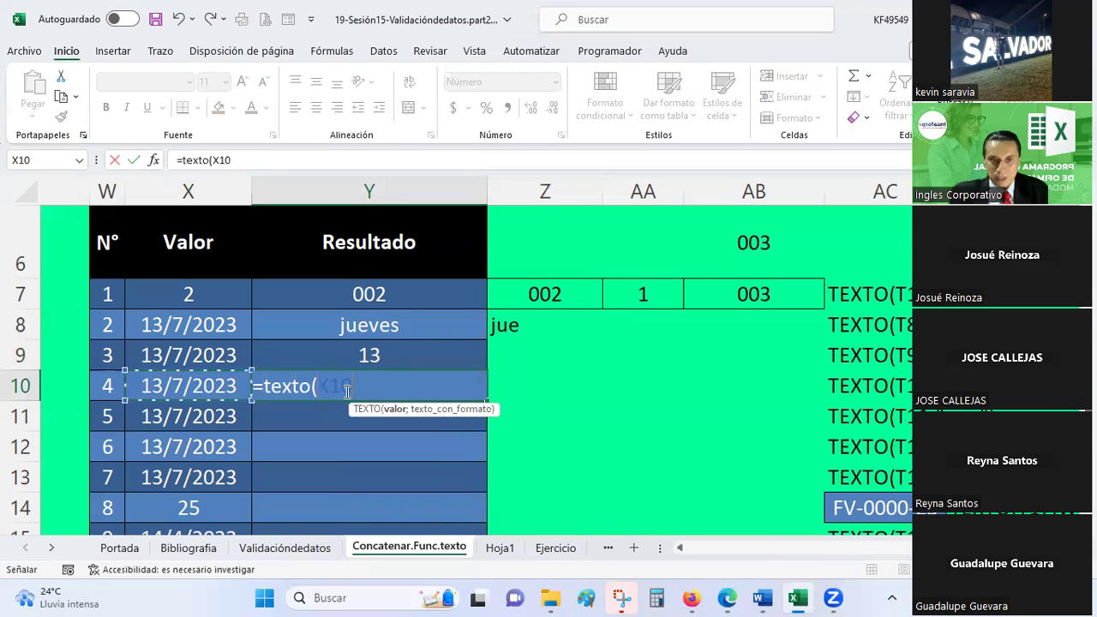
pyautogui.write(';"mmmm"')
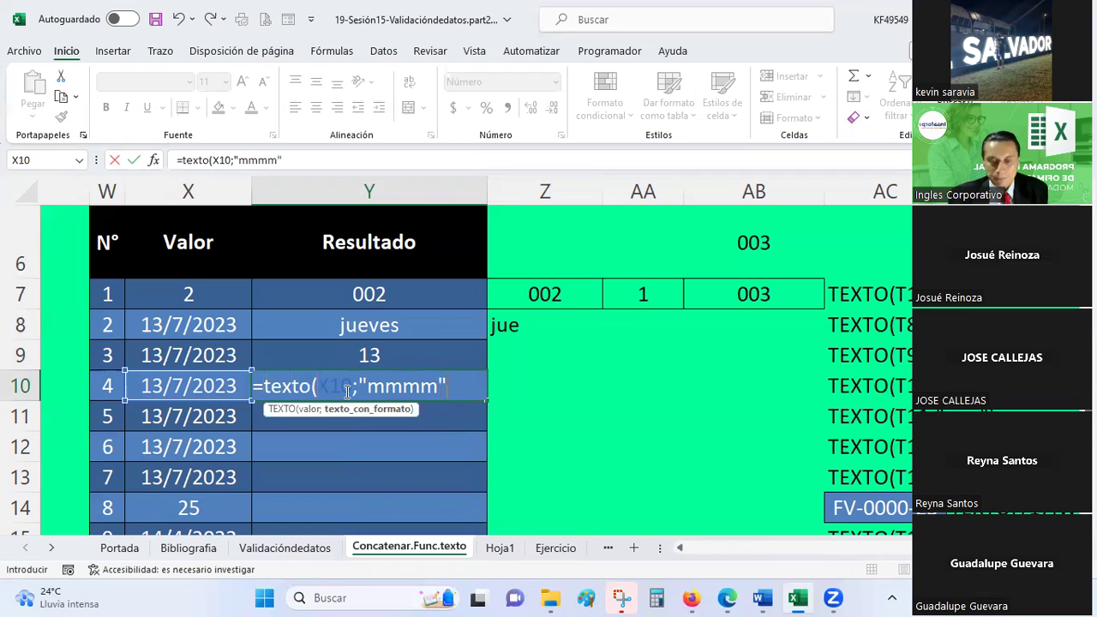
pyautogui.write(')')
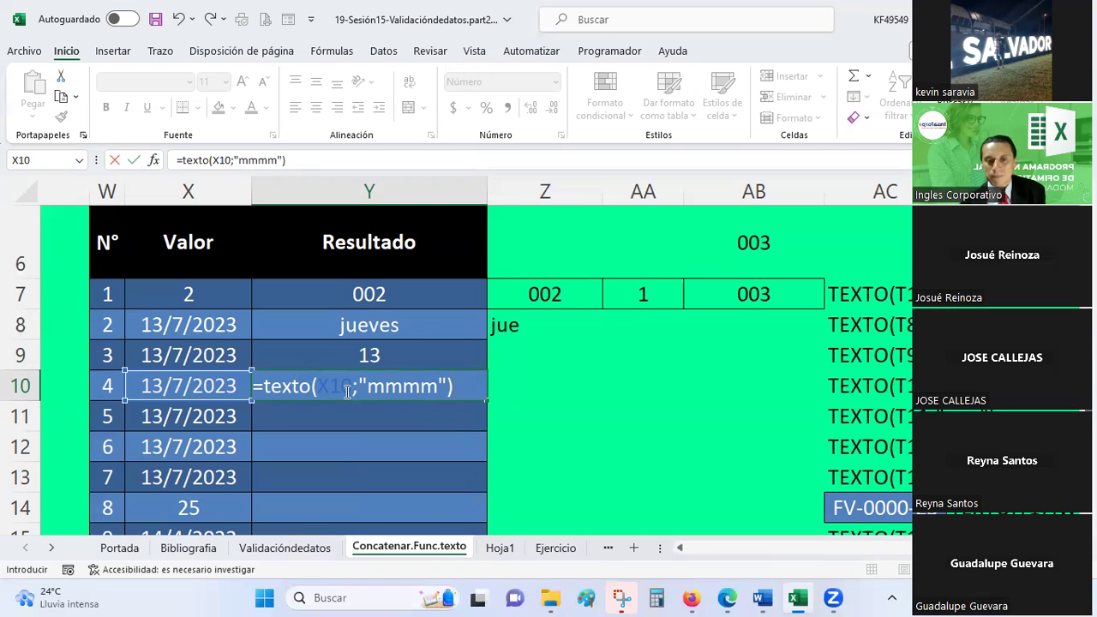
pyautogui.press('Return')
pyautogui.click(347, 392)
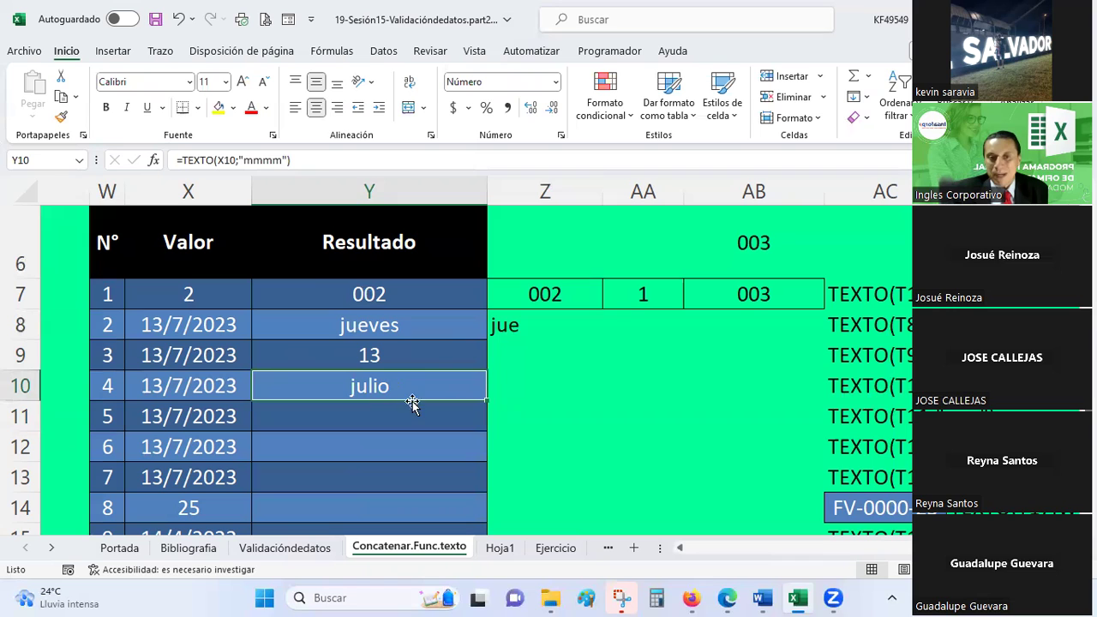
pyautogui.click(284, 160)
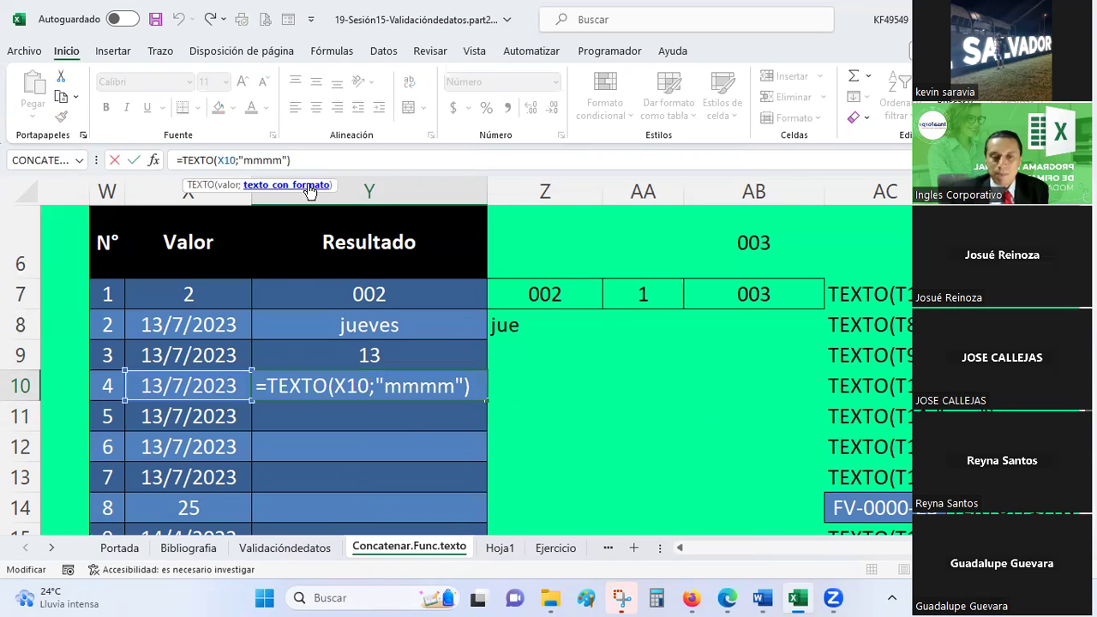
pyautogui.press('BackSpace')
pyautogui.press('Return')
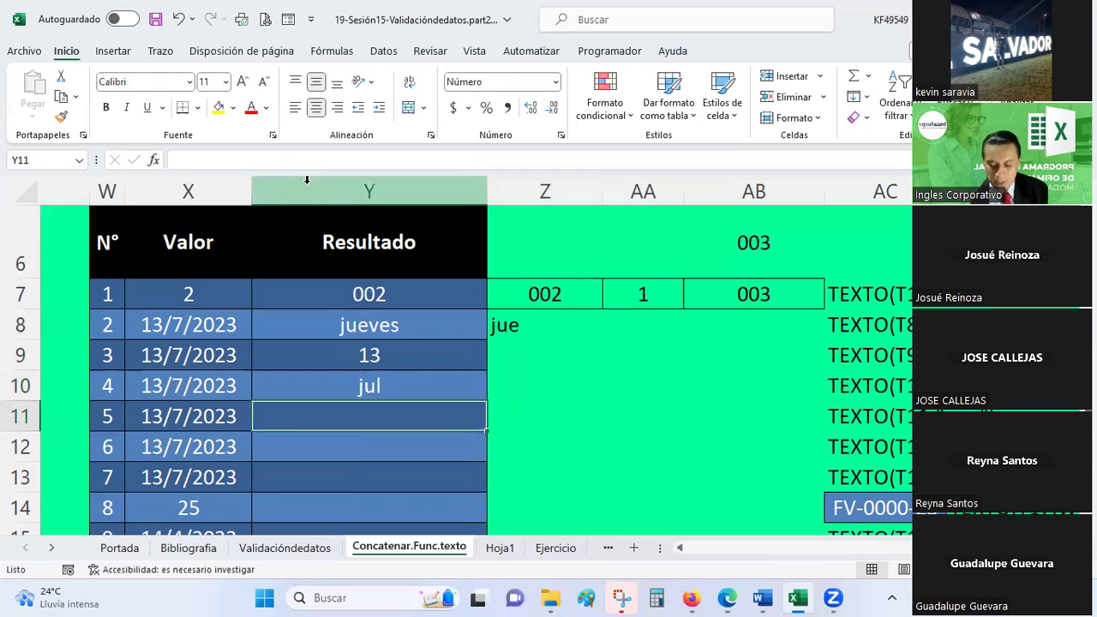
# Step: Enter =TEXTO(X11;"mm") in Y11 to show the month number 07
pyautogui.write('=')
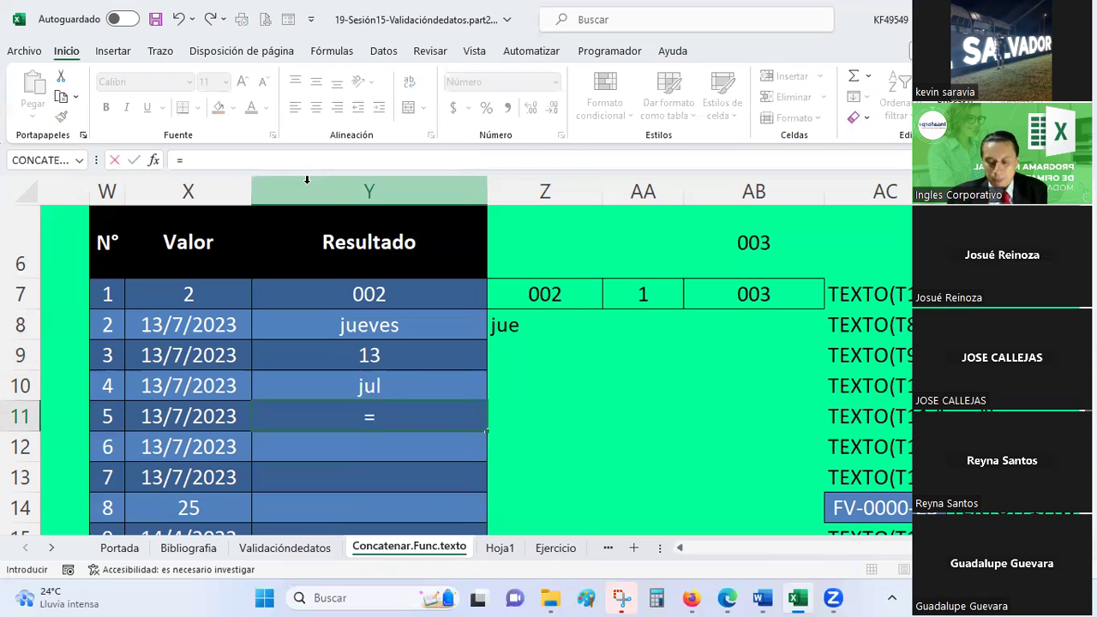
pyautogui.write('texto(')
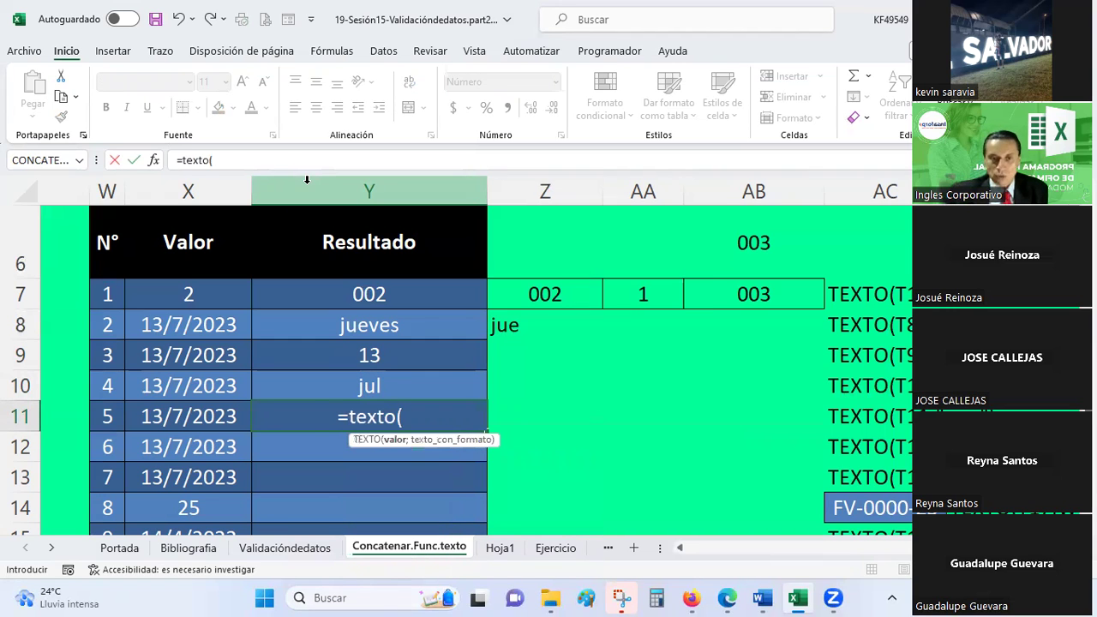
pyautogui.press('Left')
pyautogui.write(';"')
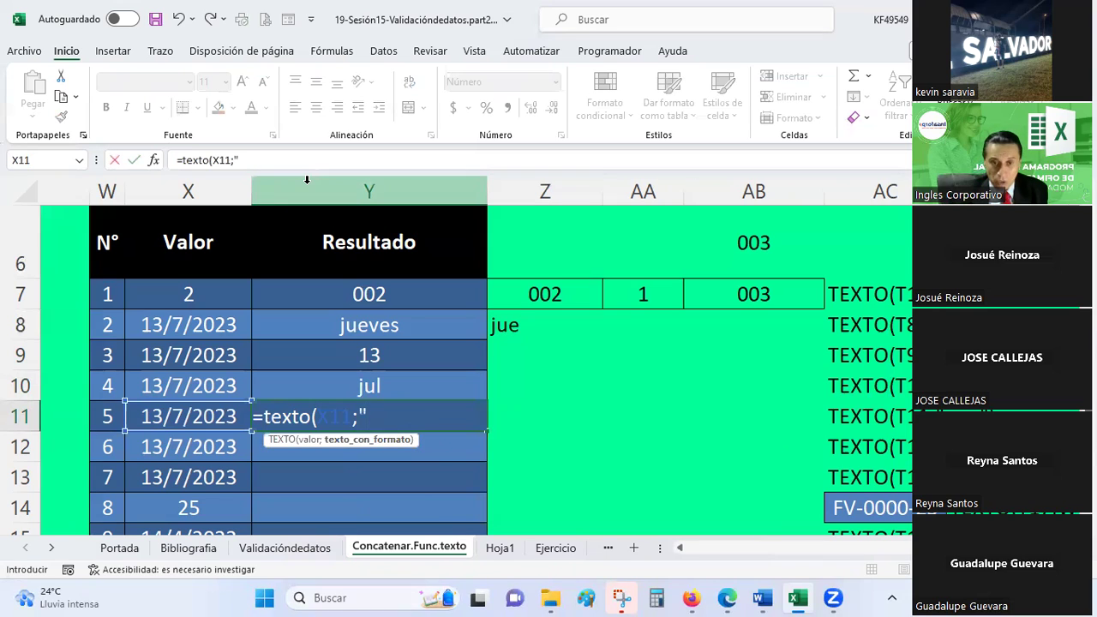
pyautogui.write('mm"')
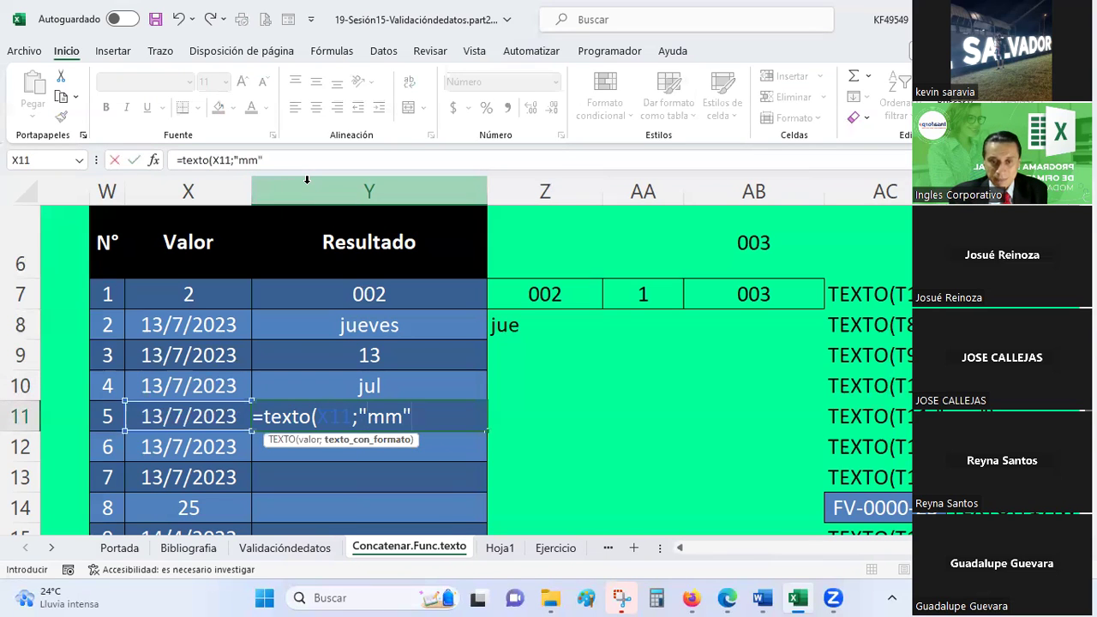
pyautogui.write(')')
pyautogui.press('Return')
pyautogui.press('Up')
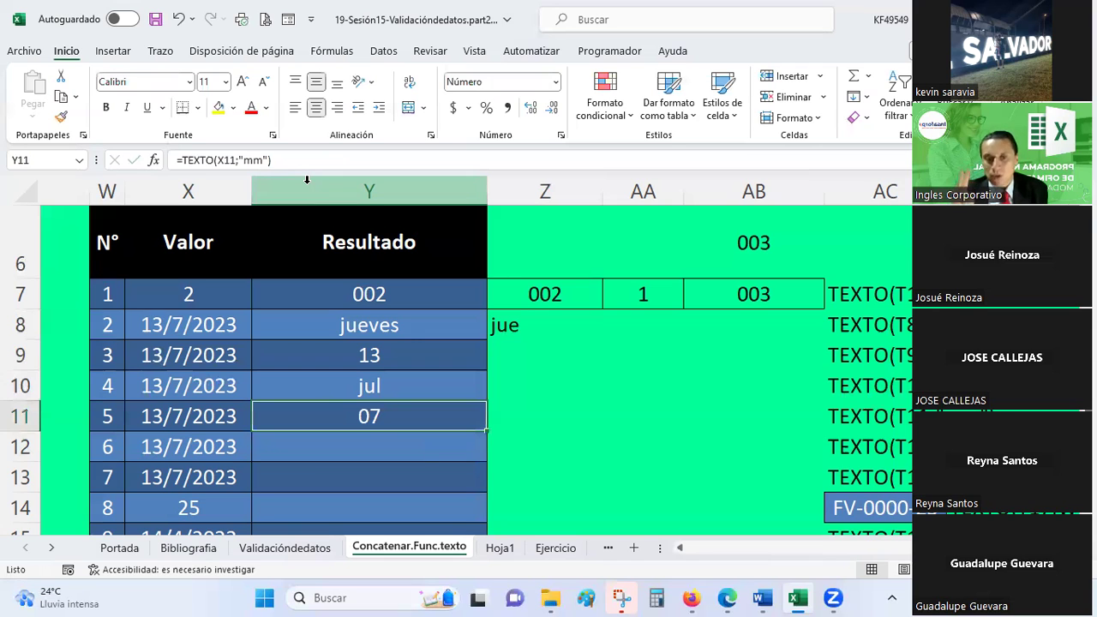
# Step: Try the single-digit "m" month format in Y11, then restore "mm"
pyautogui.press('F2')
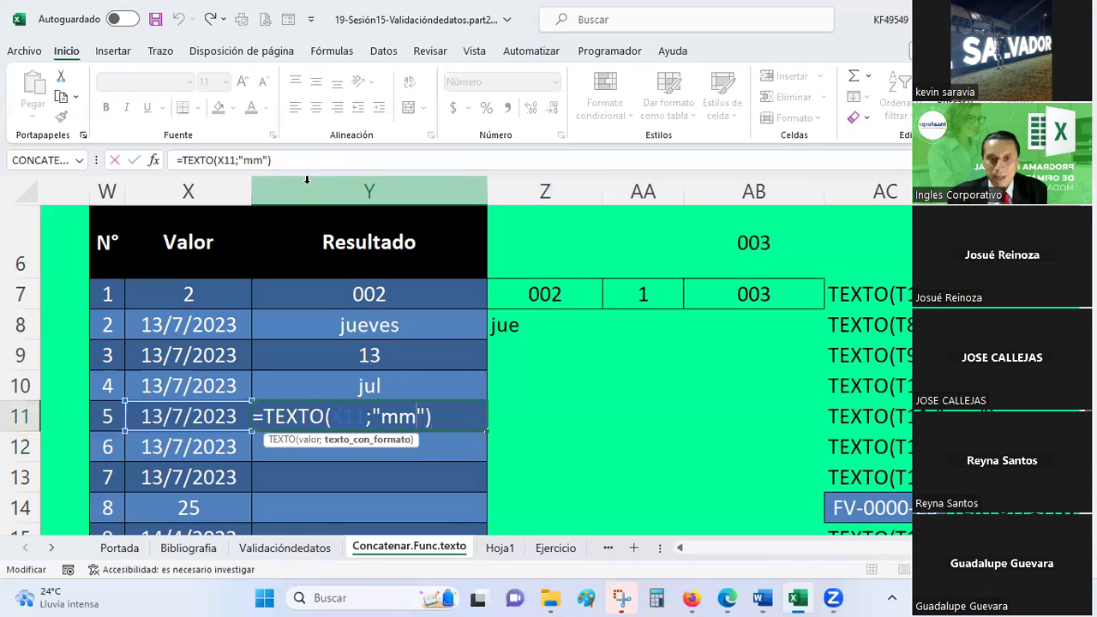
pyautogui.press('BackSpace')
pyautogui.press('Return')
pyautogui.press('Up')
pyautogui.press('Down')
pyautogui.press('Up')
pyautogui.press('F2')
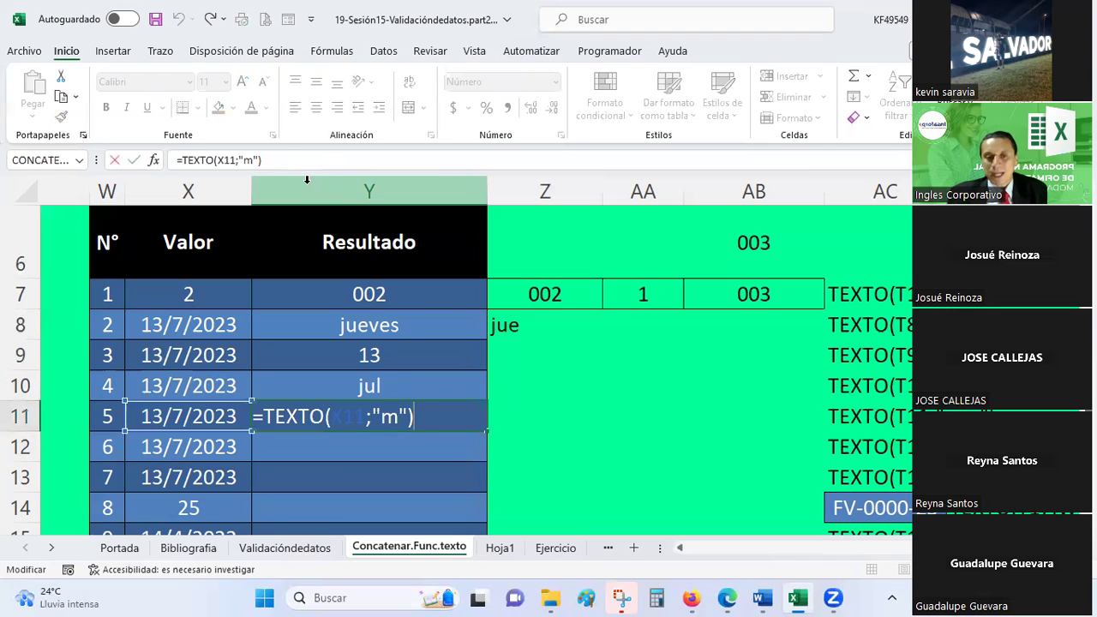
pyautogui.write('m')
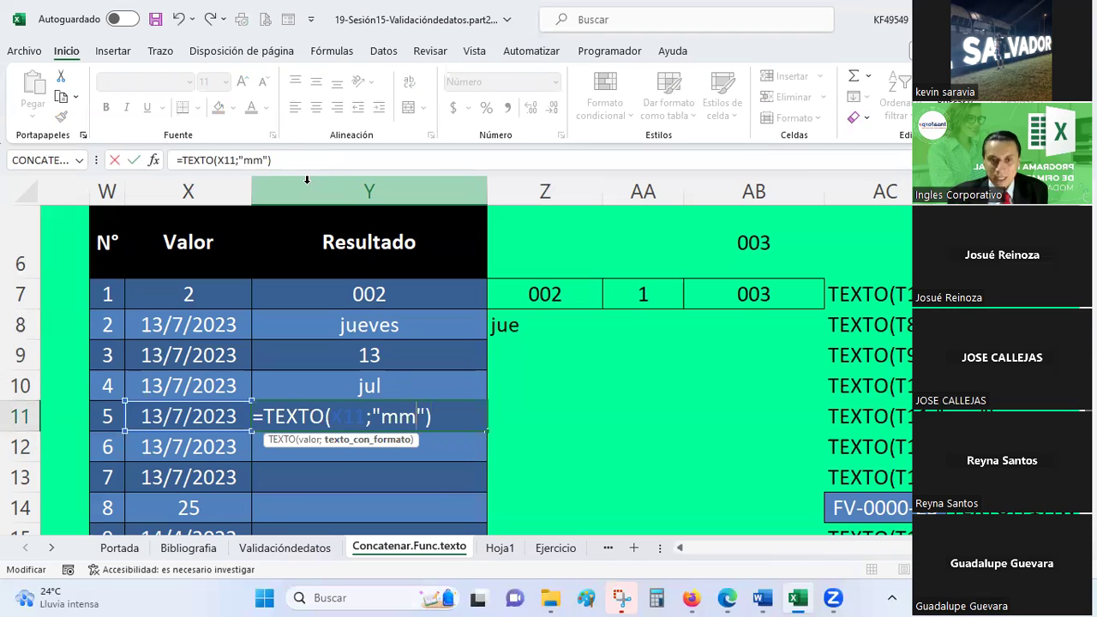
pyautogui.press('Return')
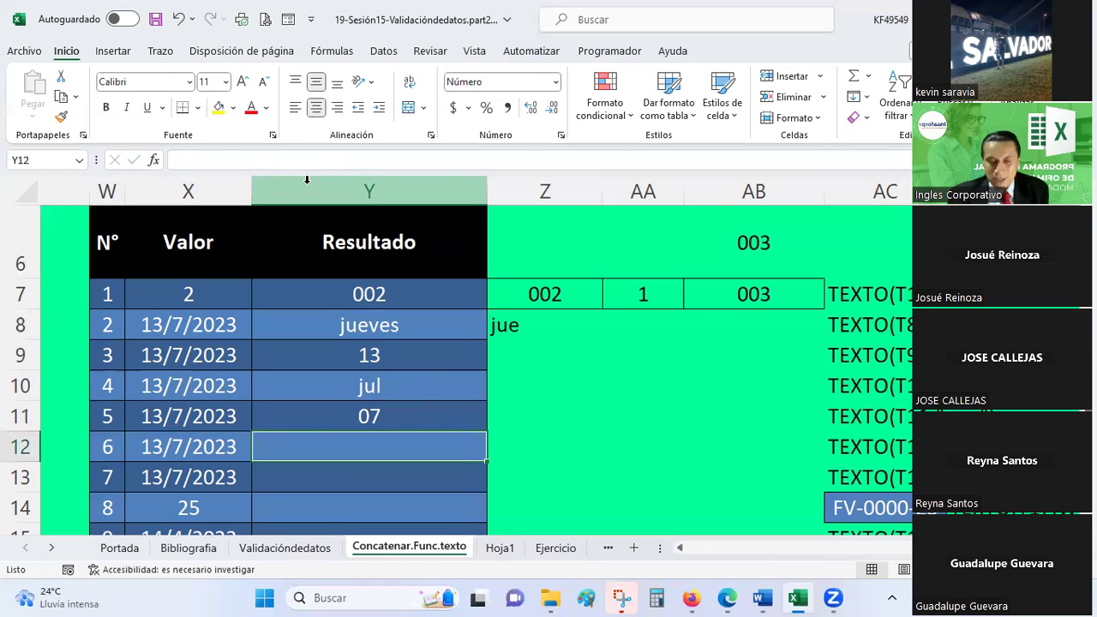
# Step: Enter a TEXTO year formula on X12 in Y12 so it shows 2023
pyautogui.write('=text')
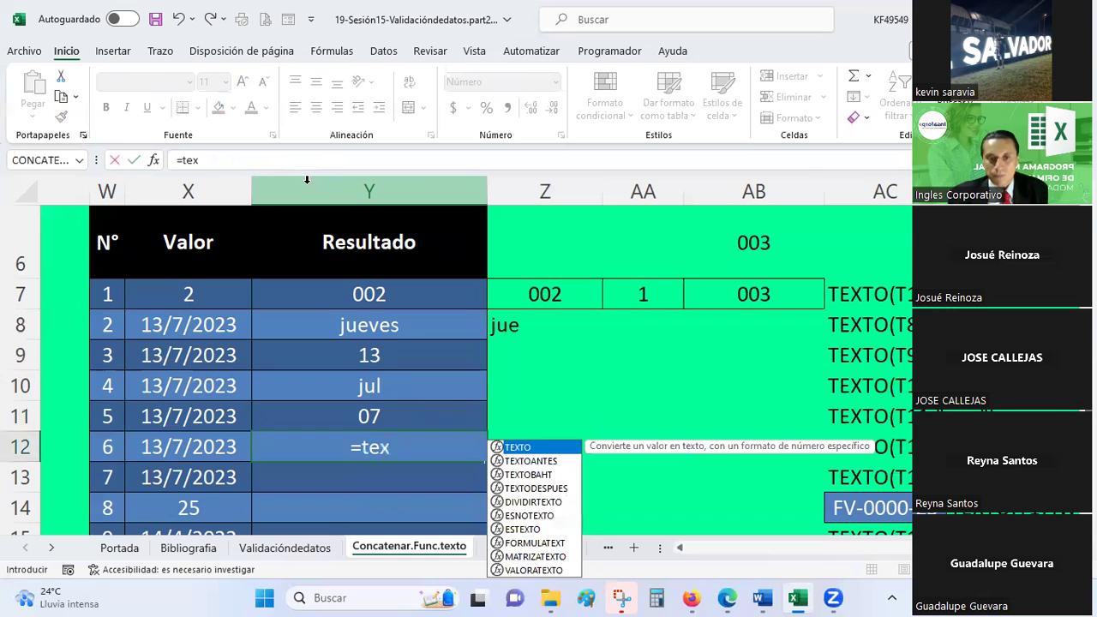
pyautogui.write('o(')
pyautogui.press('Left')
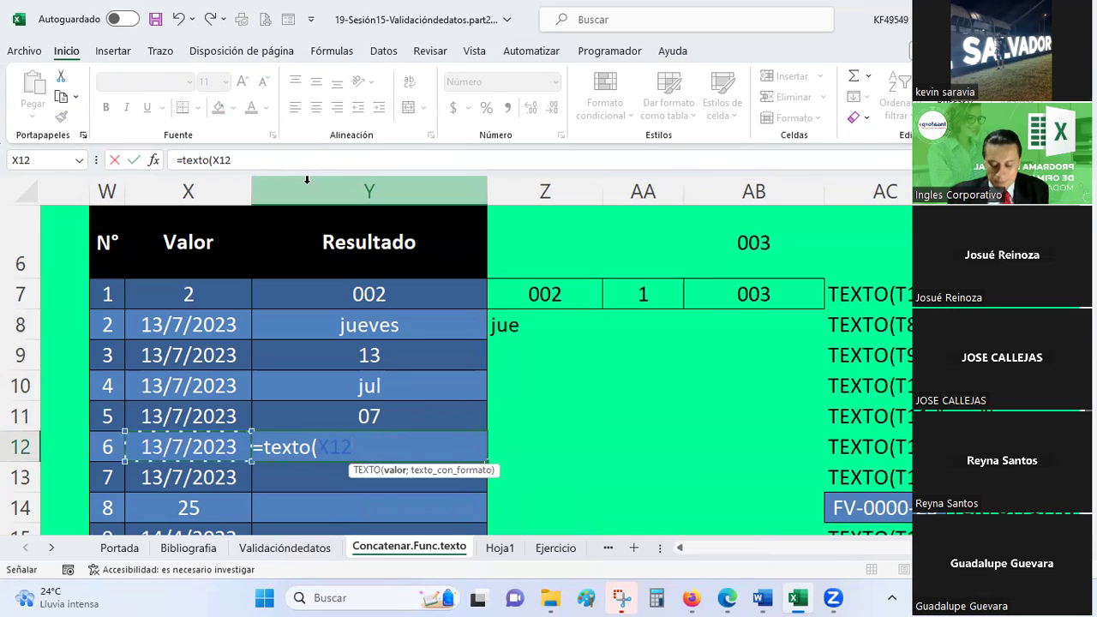
pyautogui.write(';"yyyy')
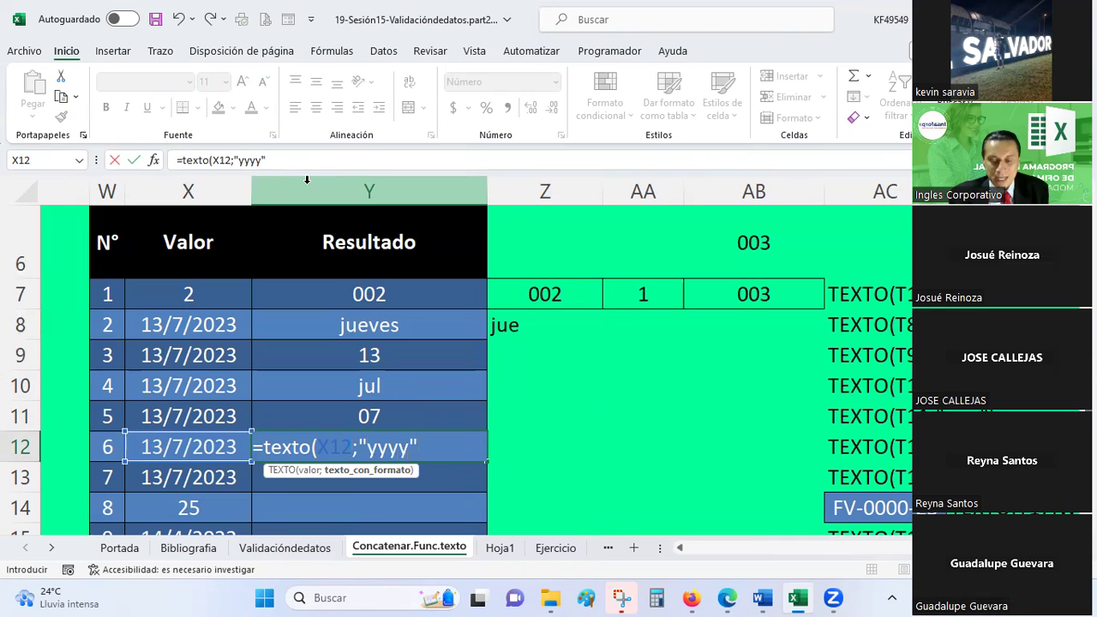
pyautogui.press('Return')
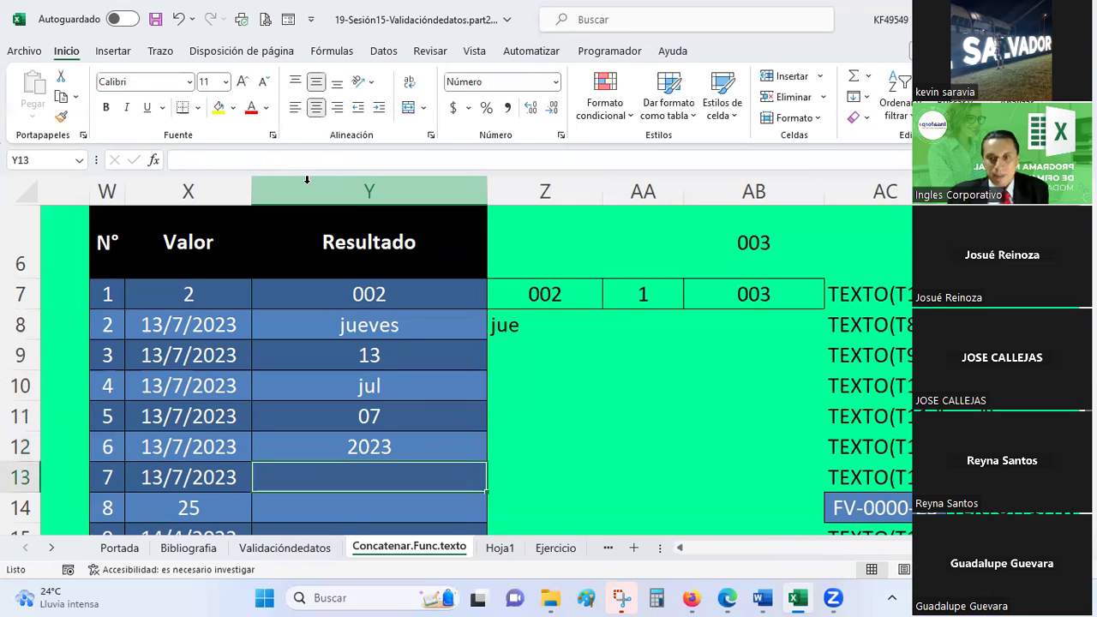
pyautogui.press('Up')
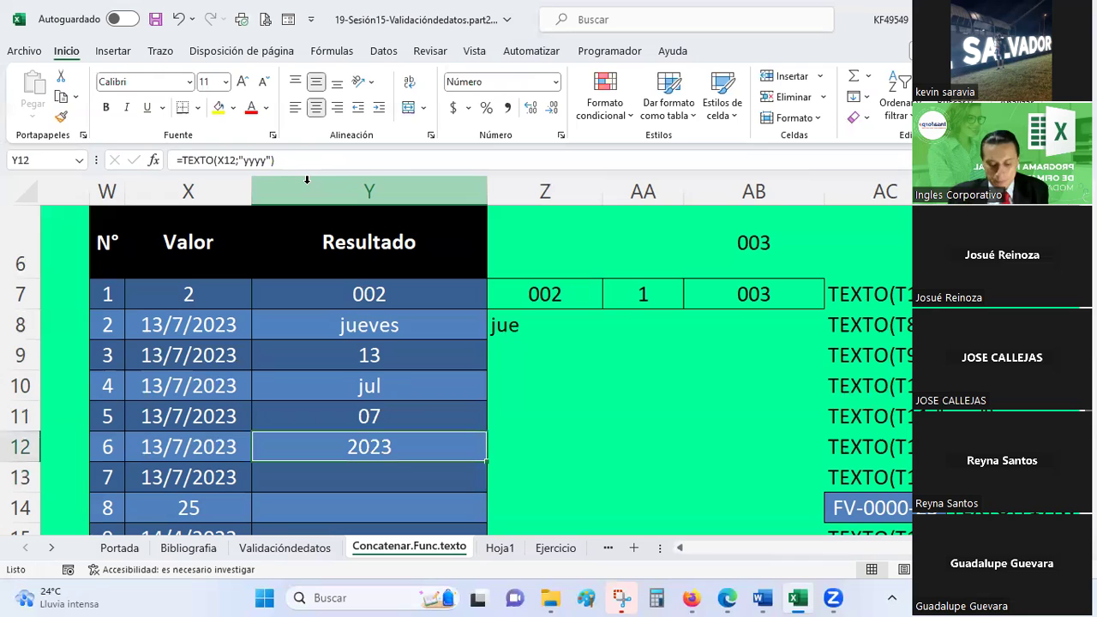
# Step: Paste the year formula into Y13 and change its format to "yy" to show 23
pyautogui.press('Down')
pyautogui.press('Up')
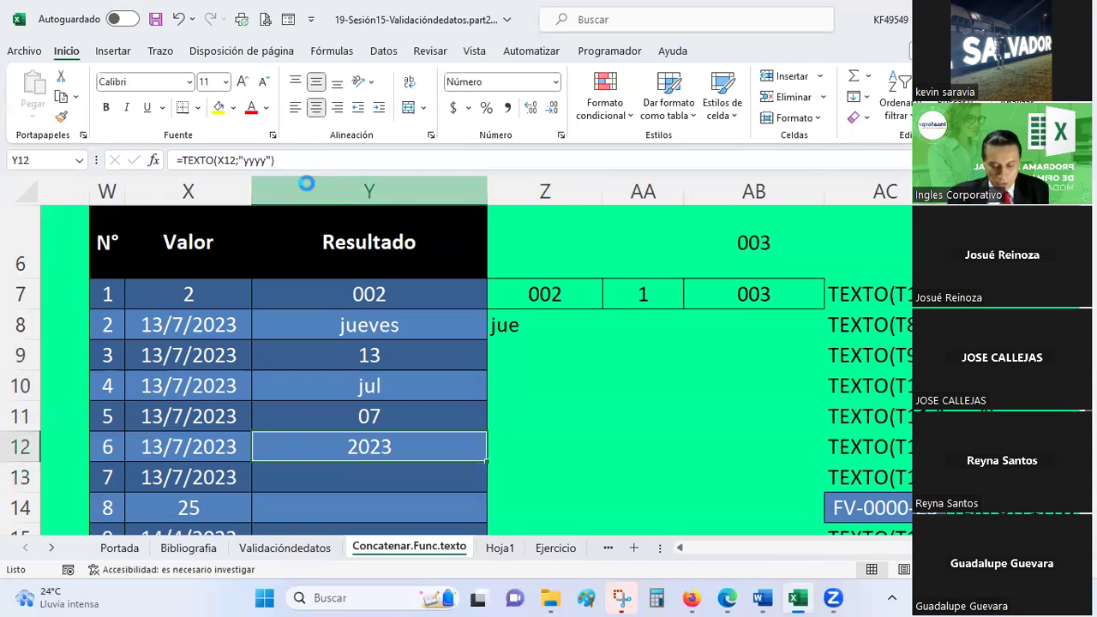
pyautogui.hotkey('ctrl', 'c')
pyautogui.press('Down')
pyautogui.hotkey('ctrl', 'v')
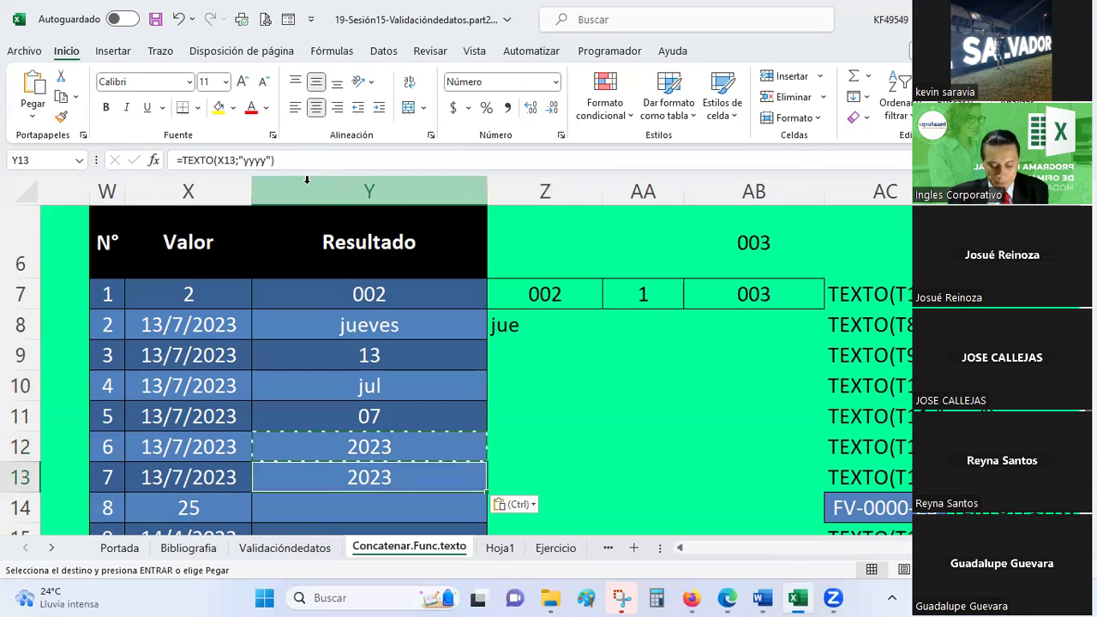
pyautogui.press('Delete')
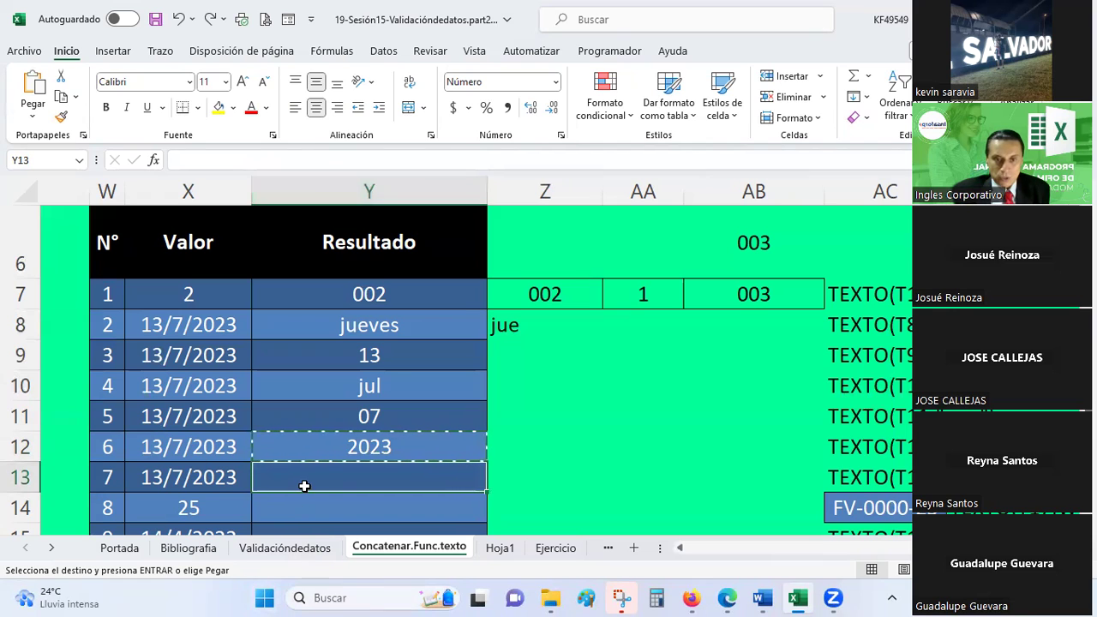
pyautogui.rightClick(307, 493)
pyautogui.click(394, 184)
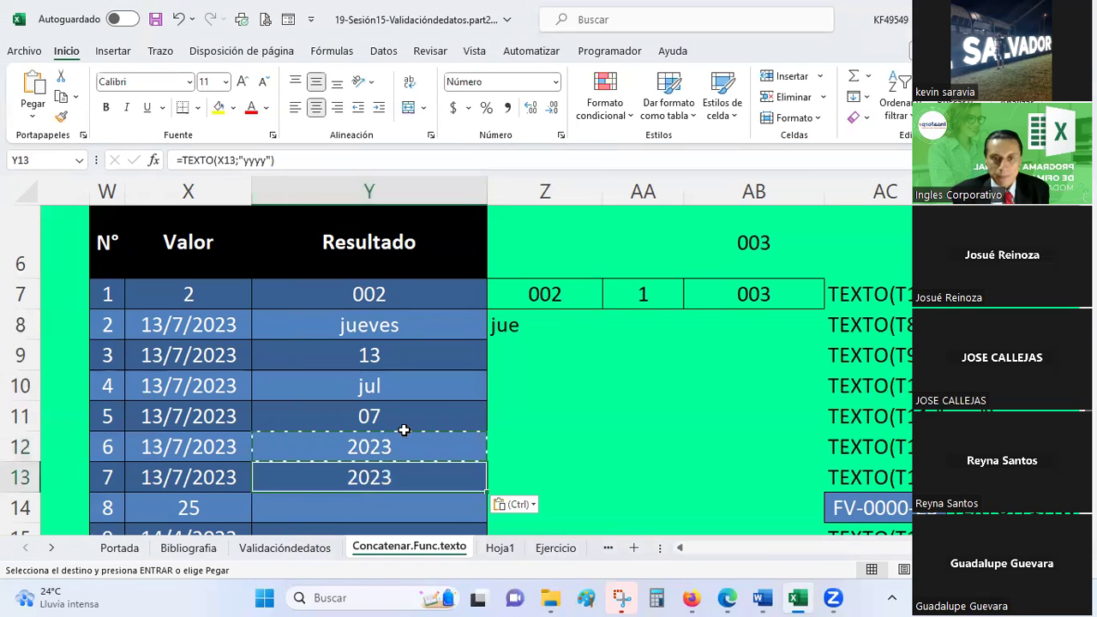
pyautogui.click(256, 160)
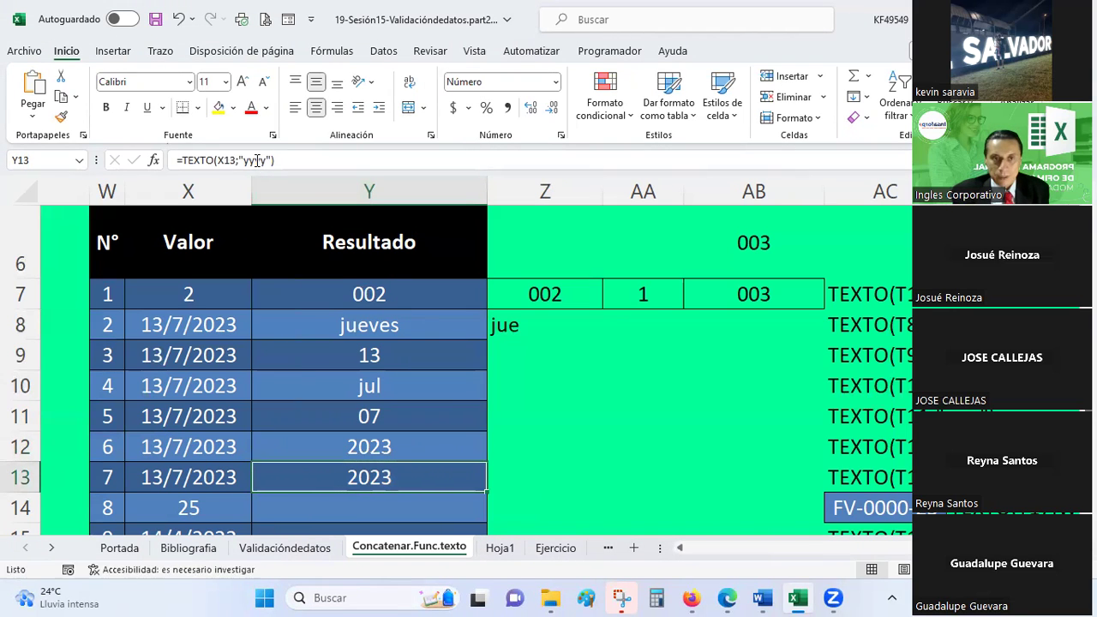
pyautogui.press('Return')
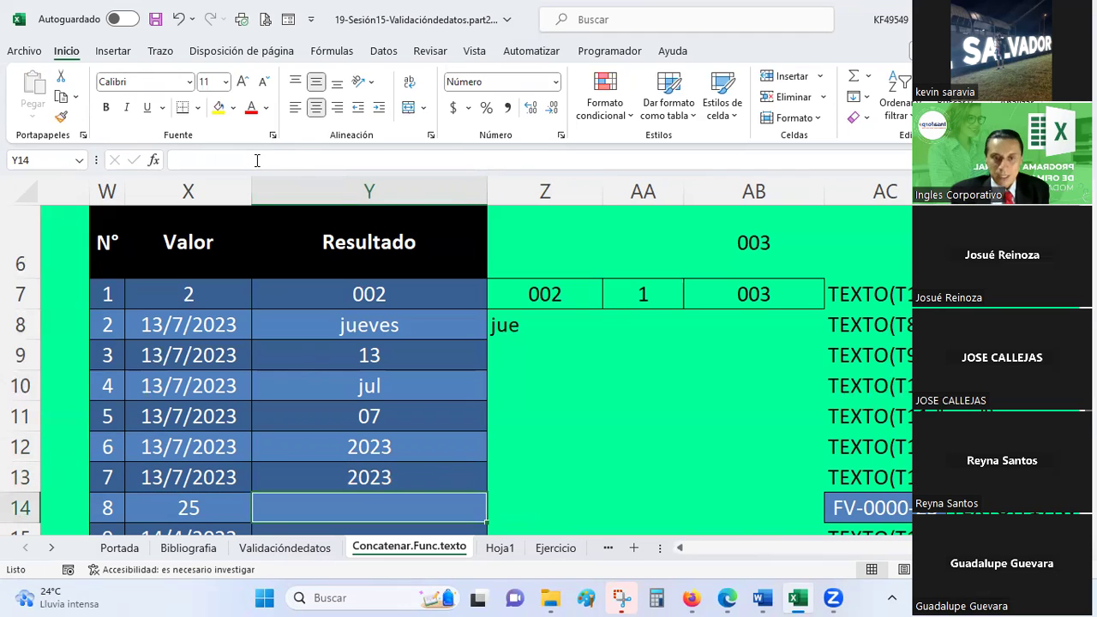
pyautogui.press('Up')
pyautogui.click(256, 160)
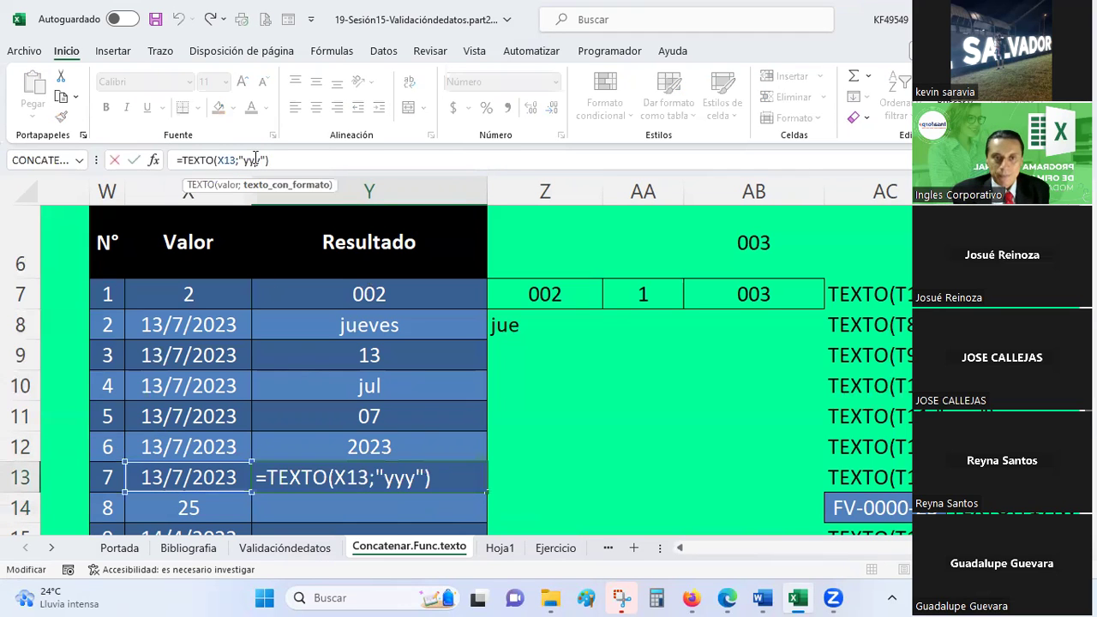
pyautogui.press('BackSpace')
pyautogui.press('Return')
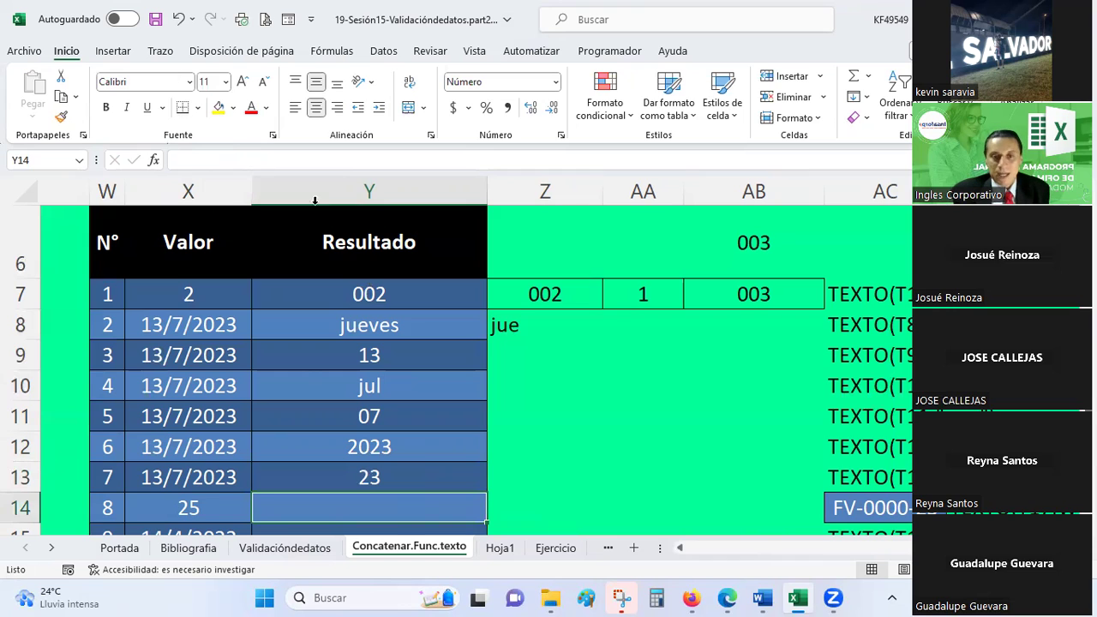
pyautogui.click(350, 417)
pyautogui.scroll(-2, 351, 414)
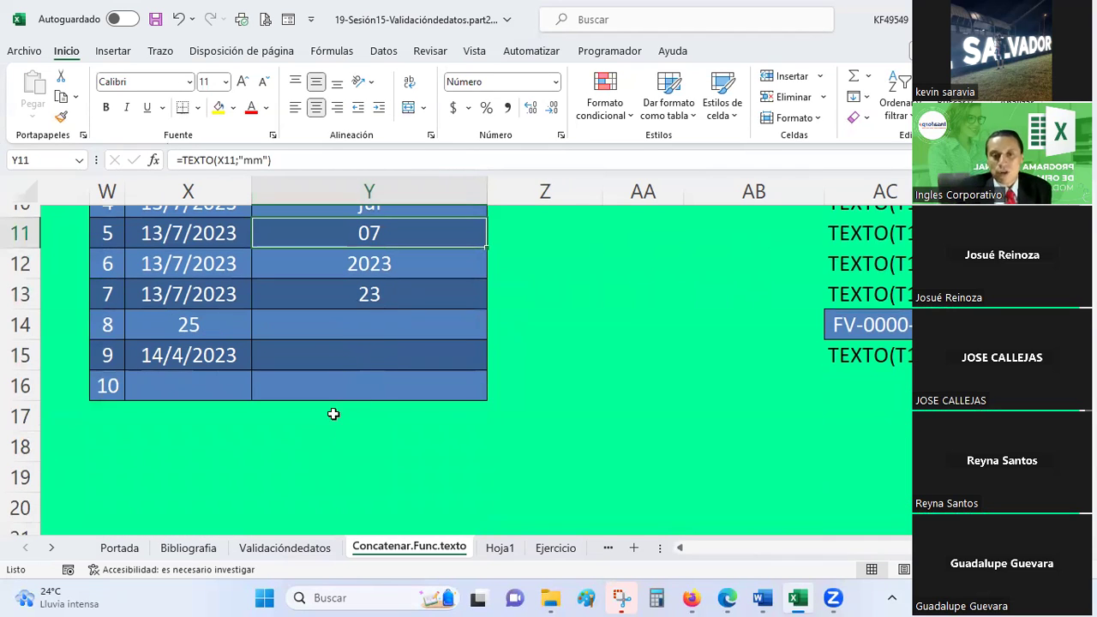
pyautogui.click(339, 328)
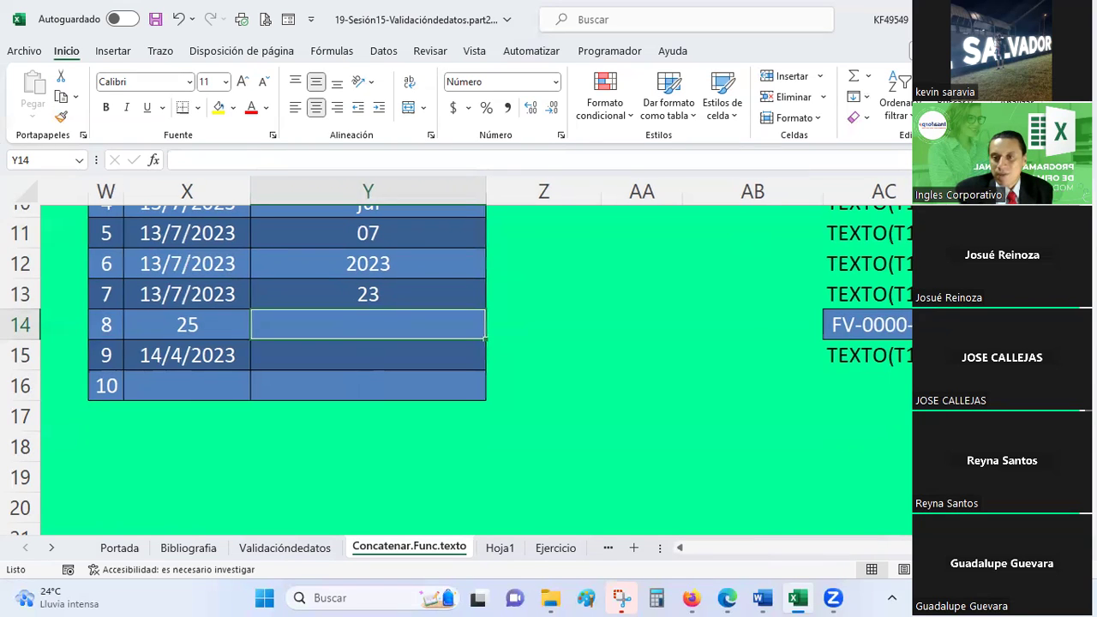
pyautogui.hscroll(2, 773, 349)
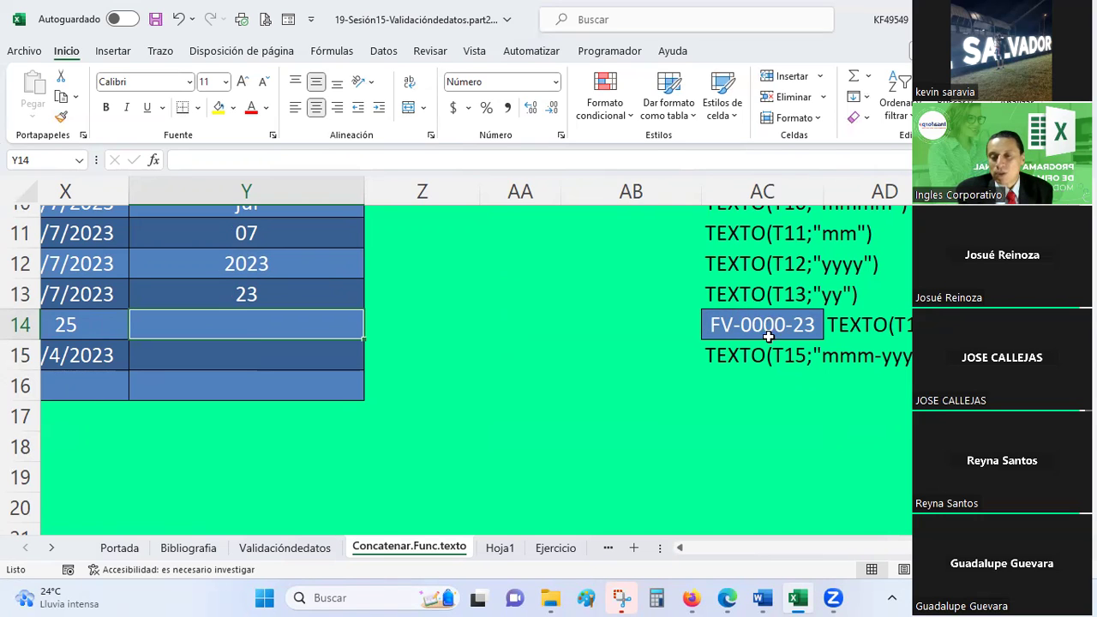
# Step: Enter =TEXTO(X14;AC14) in Y14 so 25 becomes the invoice code FV-0025-23
pyautogui.write('=')
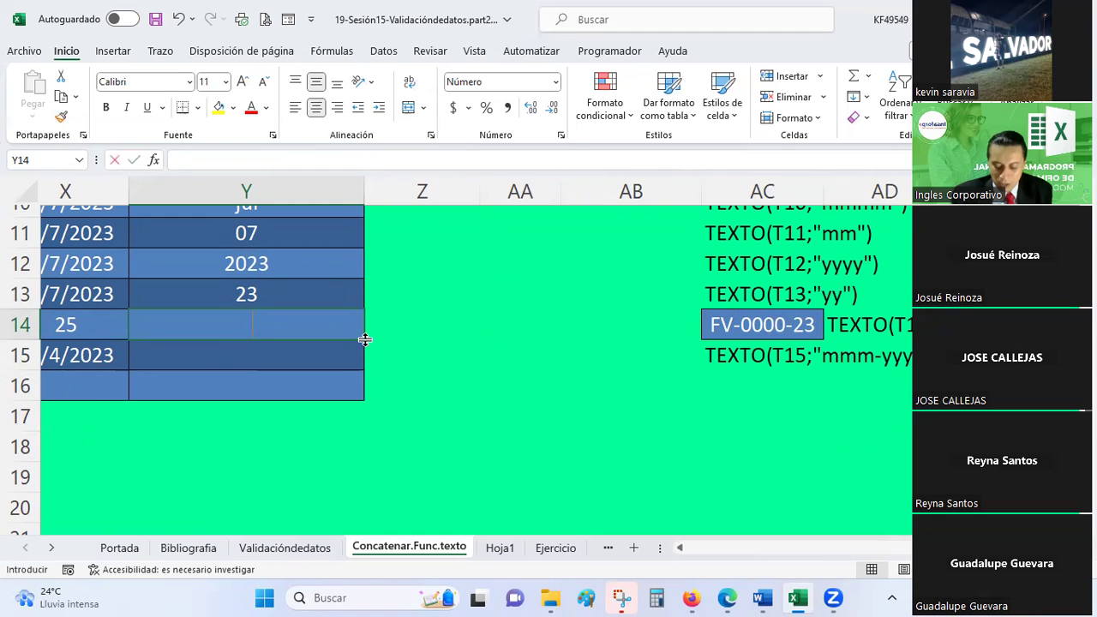
pyautogui.write('texto(')
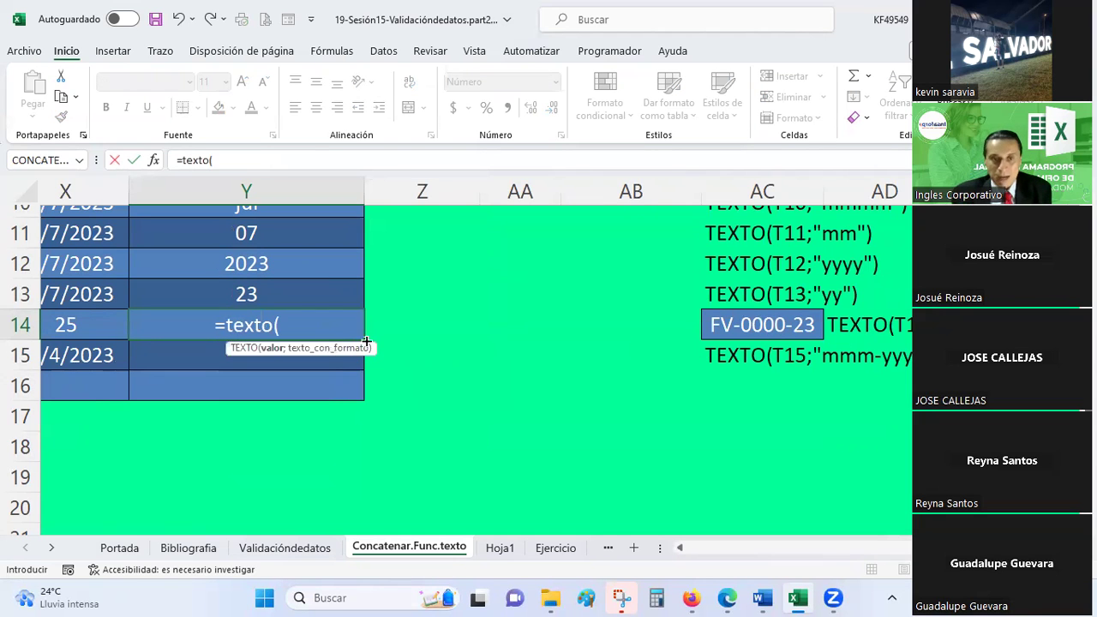
pyautogui.press('Left')
pyautogui.press('Left')
pyautogui.press('Right')
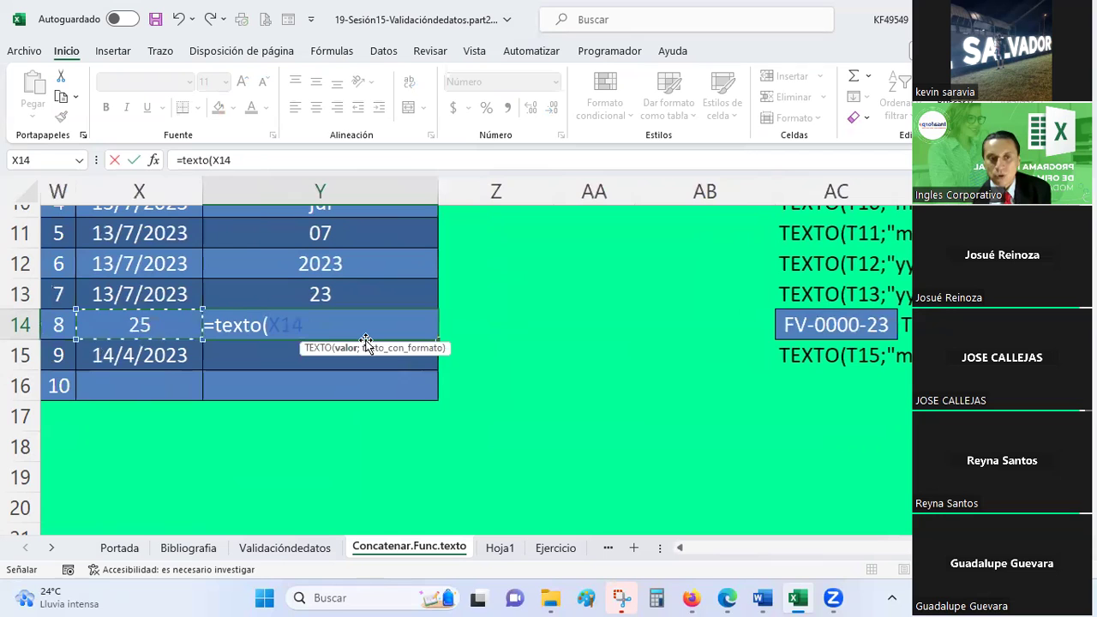
pyautogui.write(';')
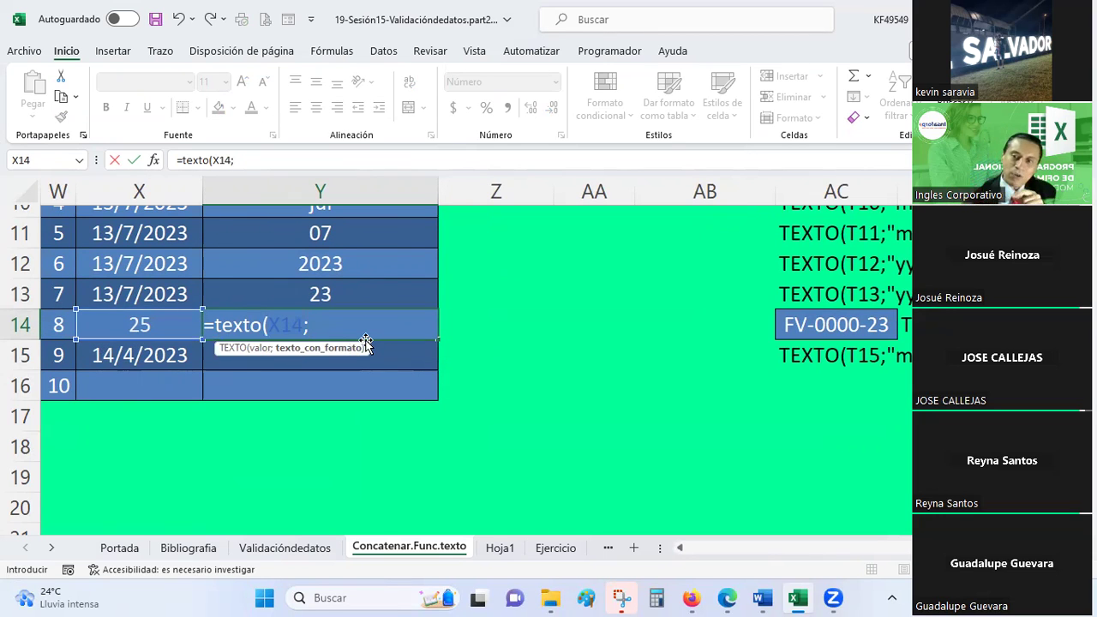
pyautogui.click(841, 324)
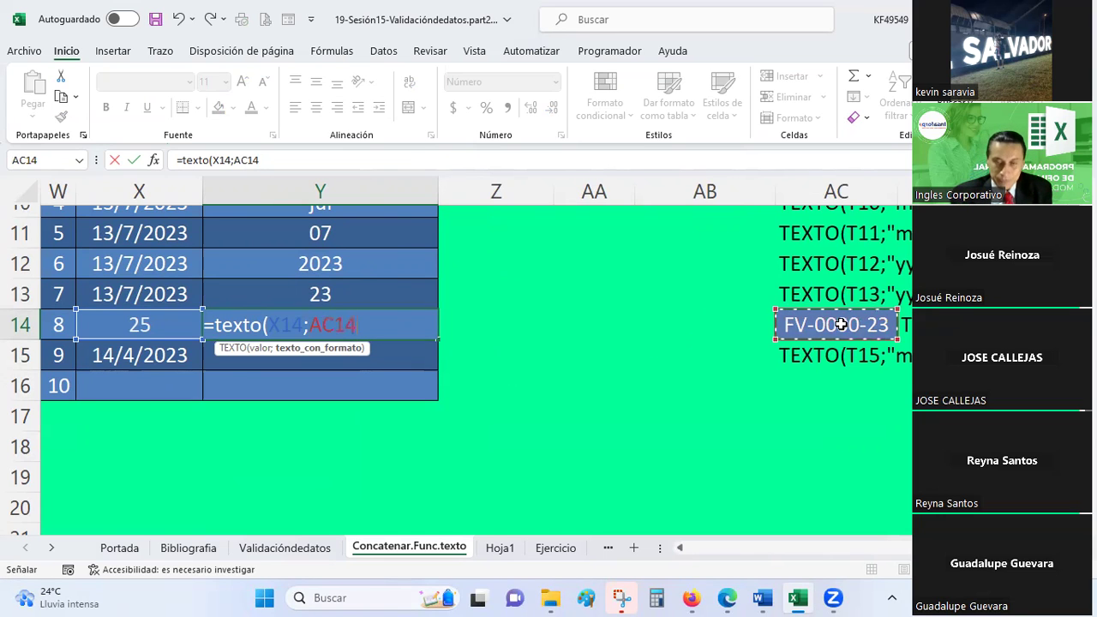
pyautogui.write(')')
pyautogui.press('Return')
pyautogui.press('Up')
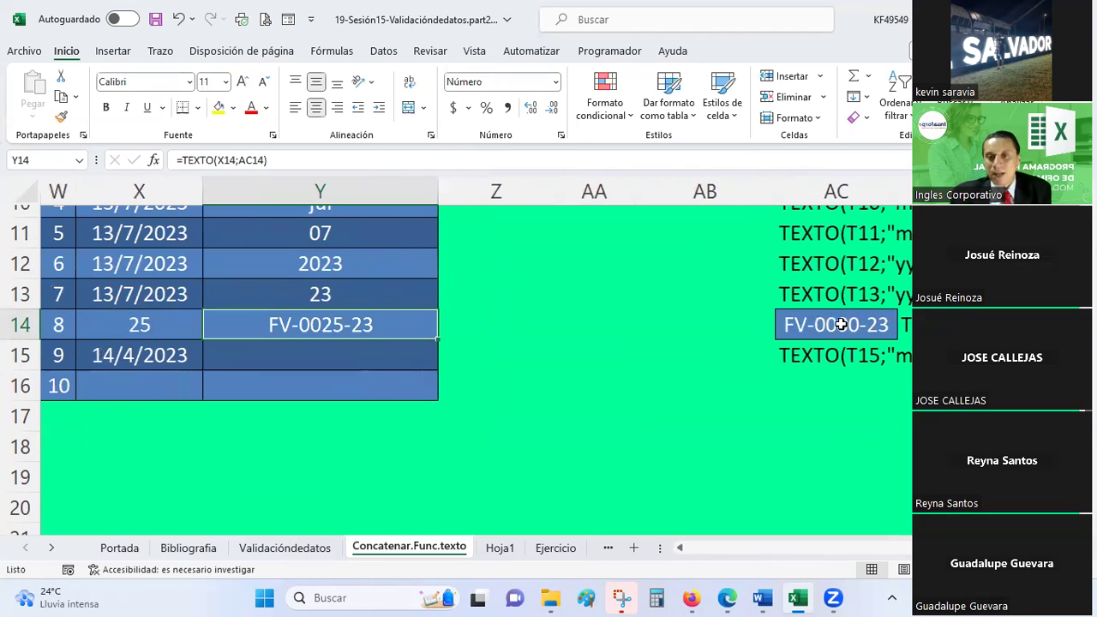
# Step: Test changing AC14's format to FC-0000-23, check Y14 shows FC-0025-23, then undo
pyautogui.click(841, 323)
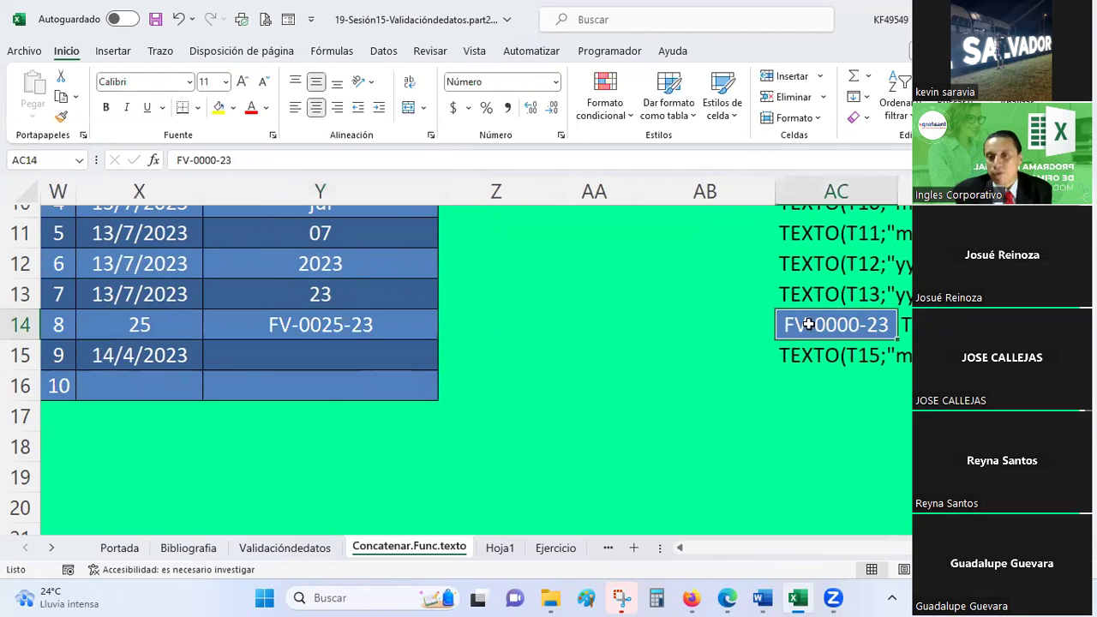
pyautogui.doubleClick(801, 325)
pyautogui.press('BackSpace')
pyautogui.write('C')
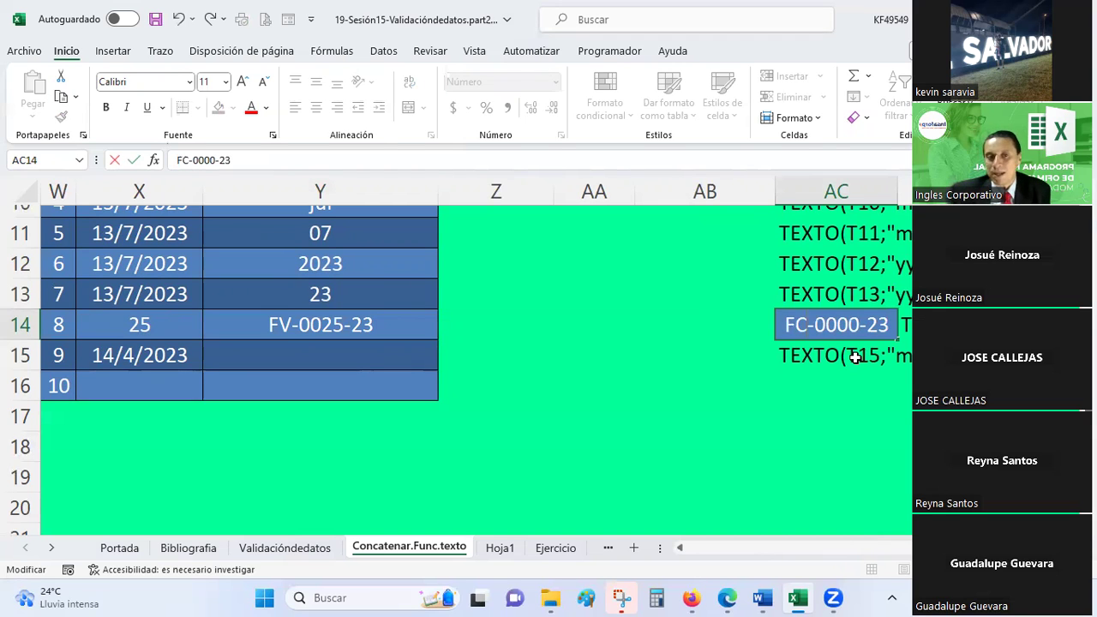
pyautogui.press('Return')
pyautogui.click(848, 330)
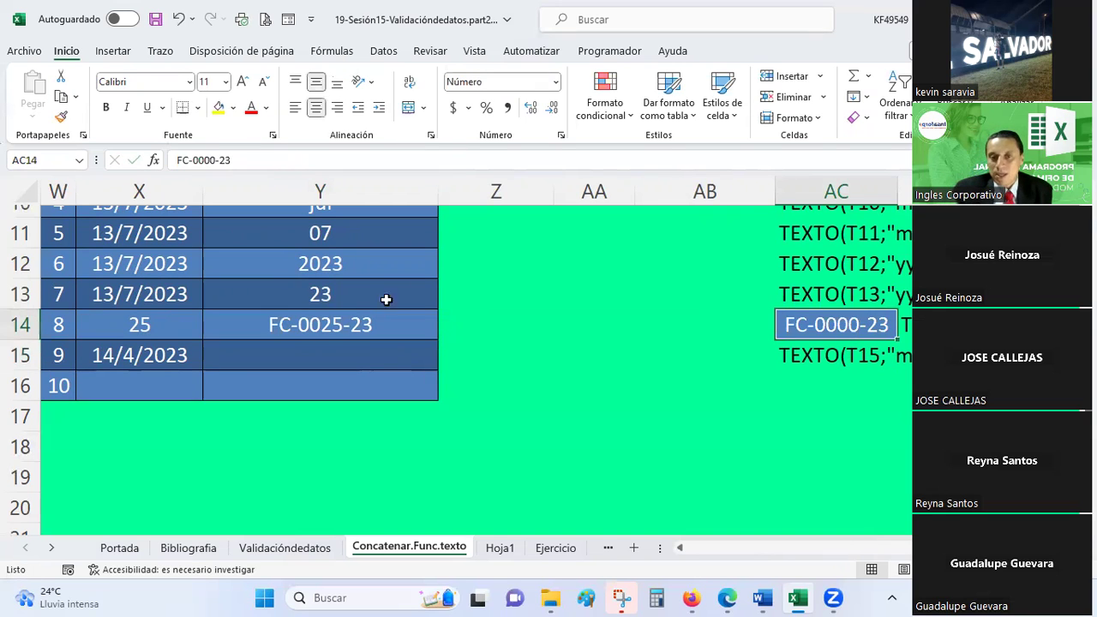
pyautogui.click(331, 325)
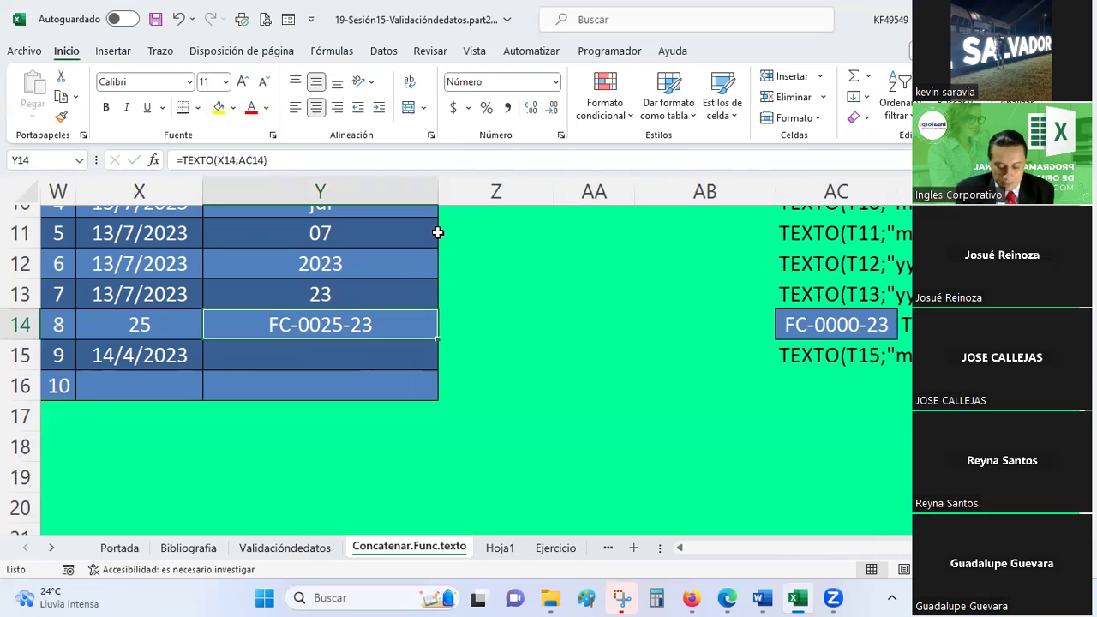
pyautogui.hotkey('ctrl', 'z')
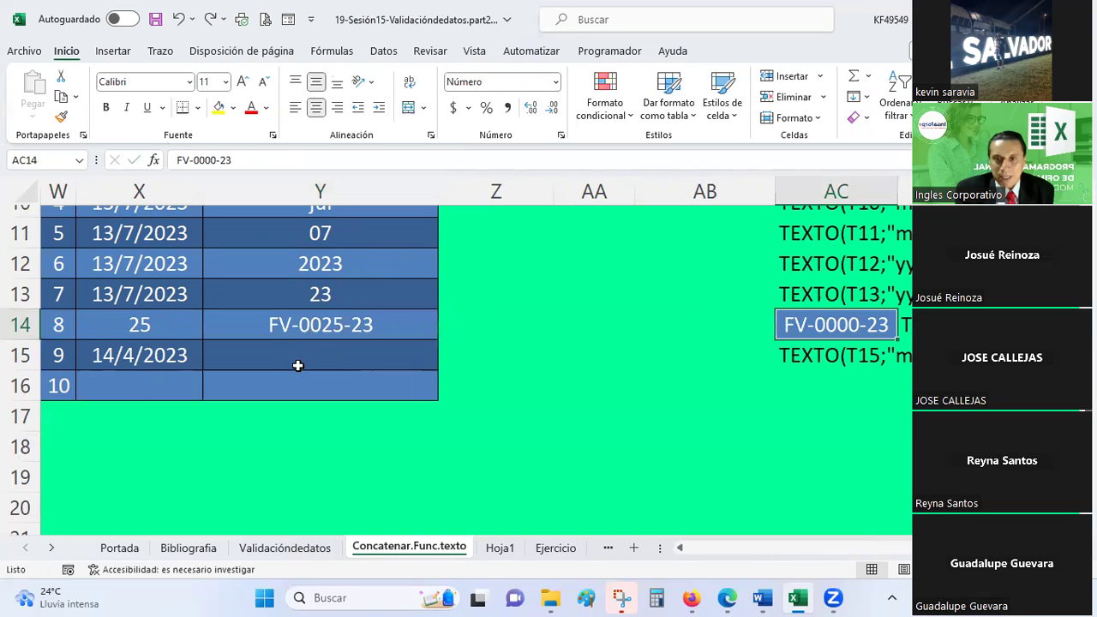
# Step: Enter =TEXTO(X15;"MMM-YY") in Y15 to show X15's date as month-year
pyautogui.click(299, 359)
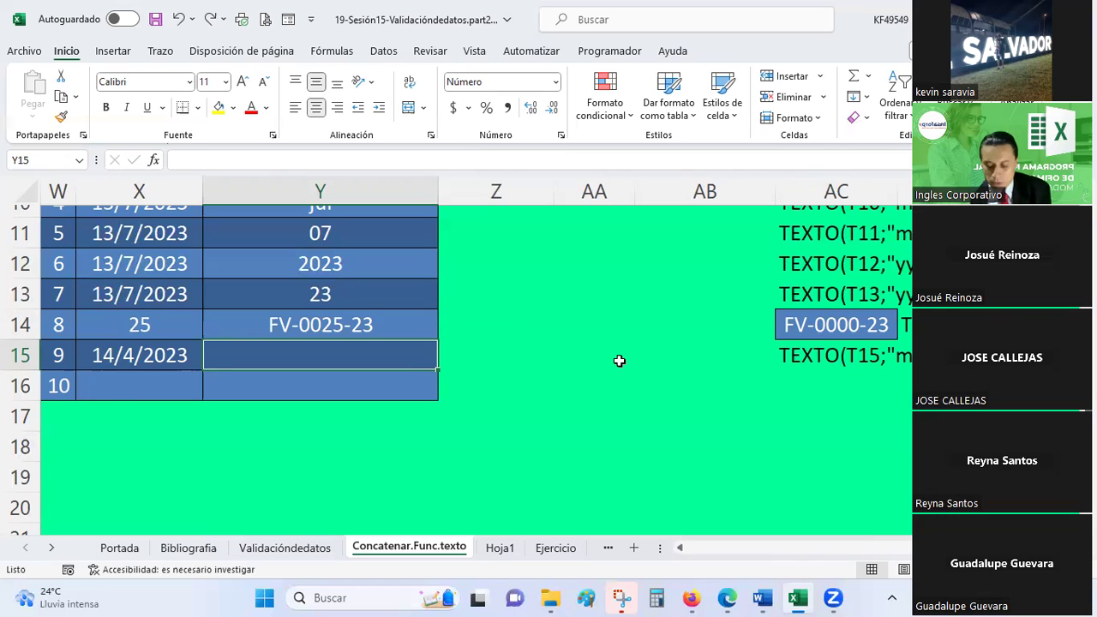
pyautogui.write('=')
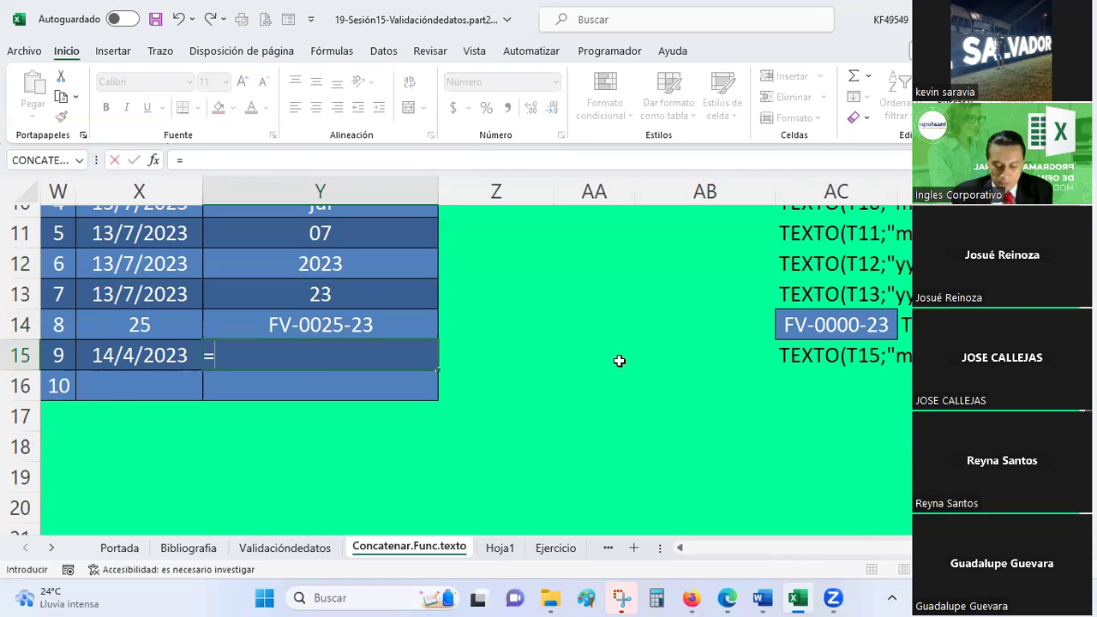
pyautogui.write('TEXTO')
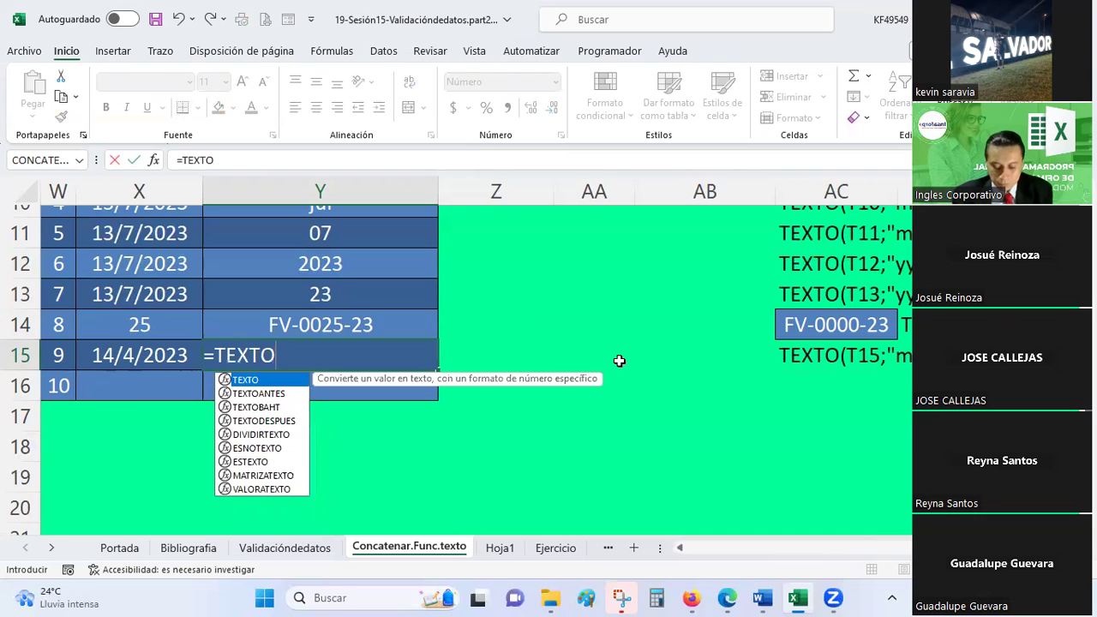
pyautogui.write('(')
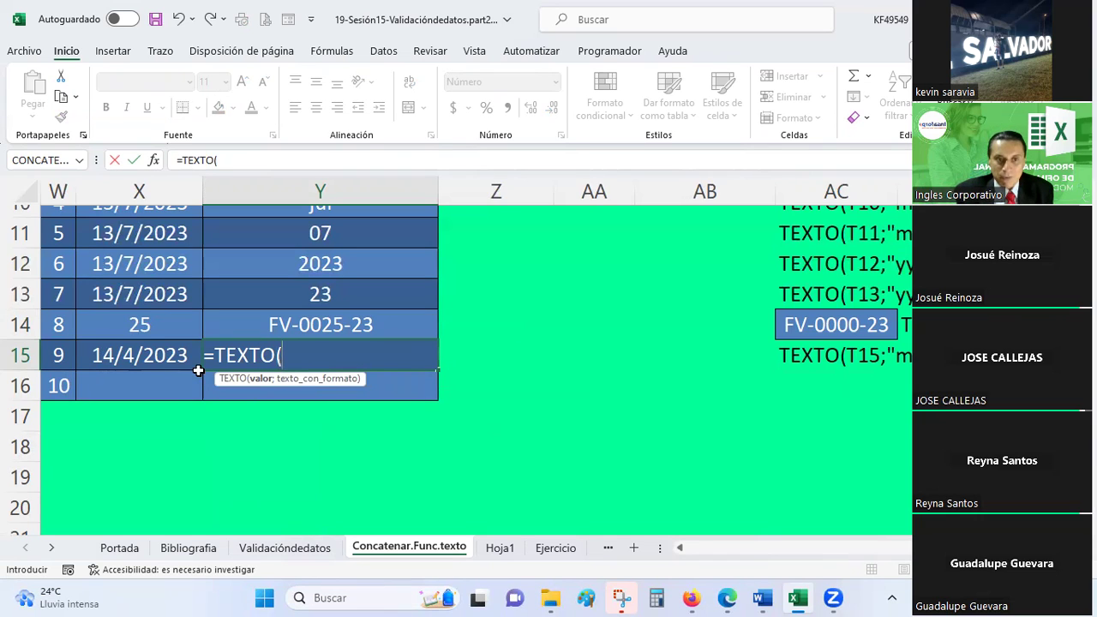
pyautogui.click(189, 364)
pyautogui.write(';')
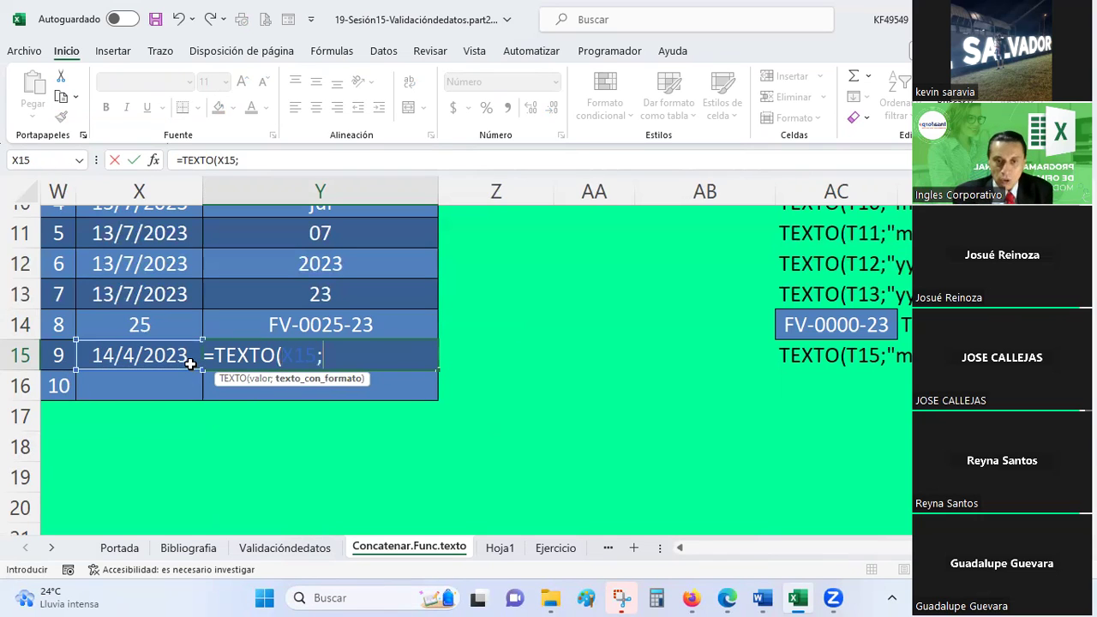
pyautogui.write('"MMM-')
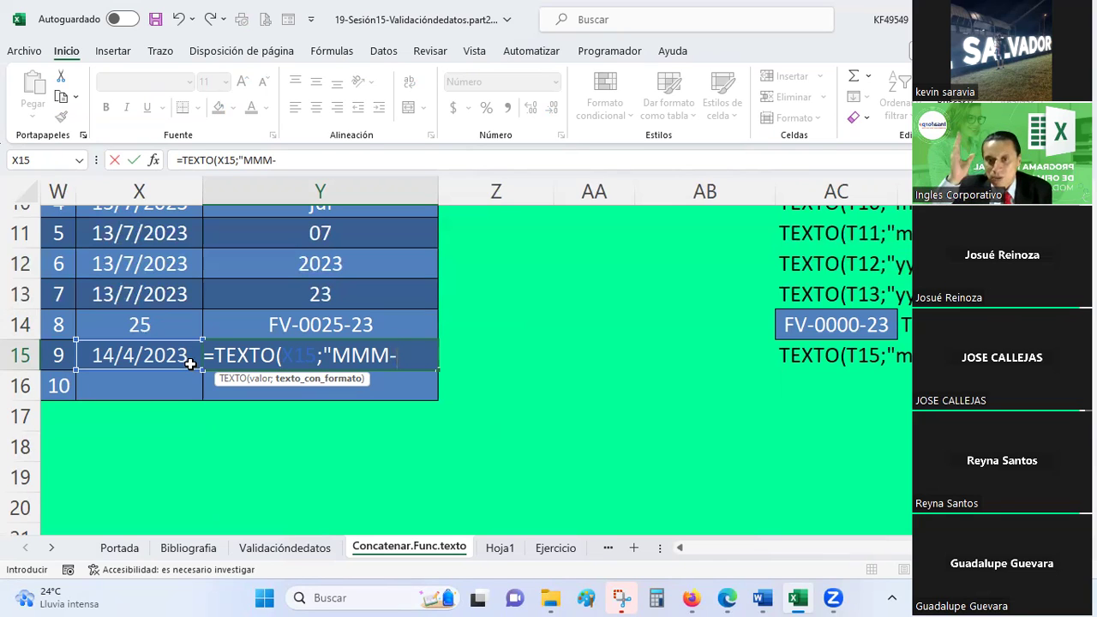
pyautogui.write('YY')
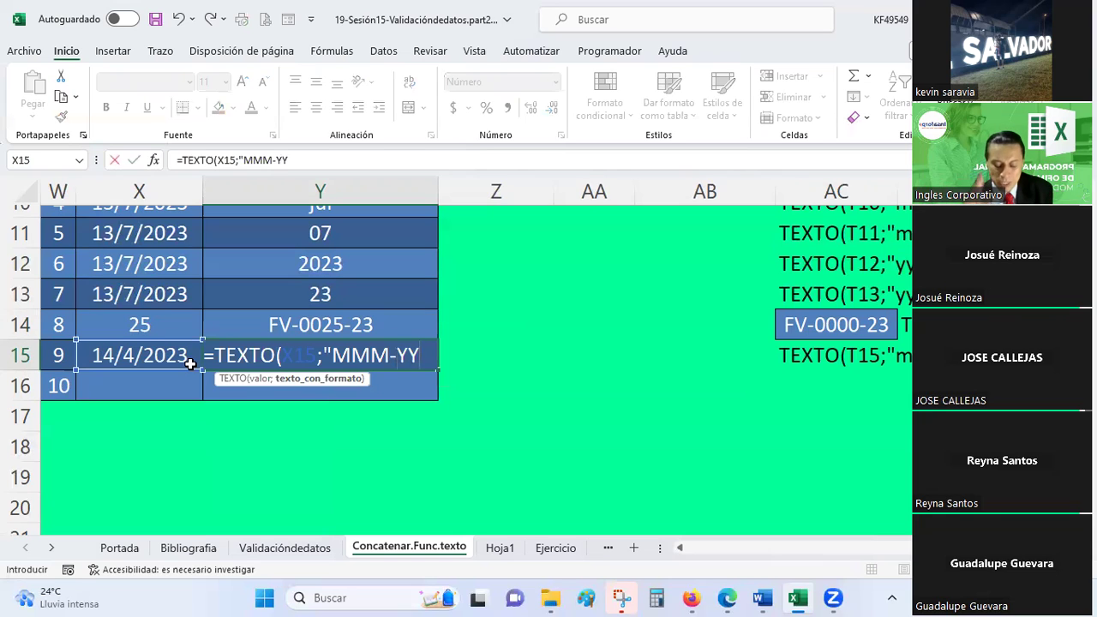
pyautogui.write('"')
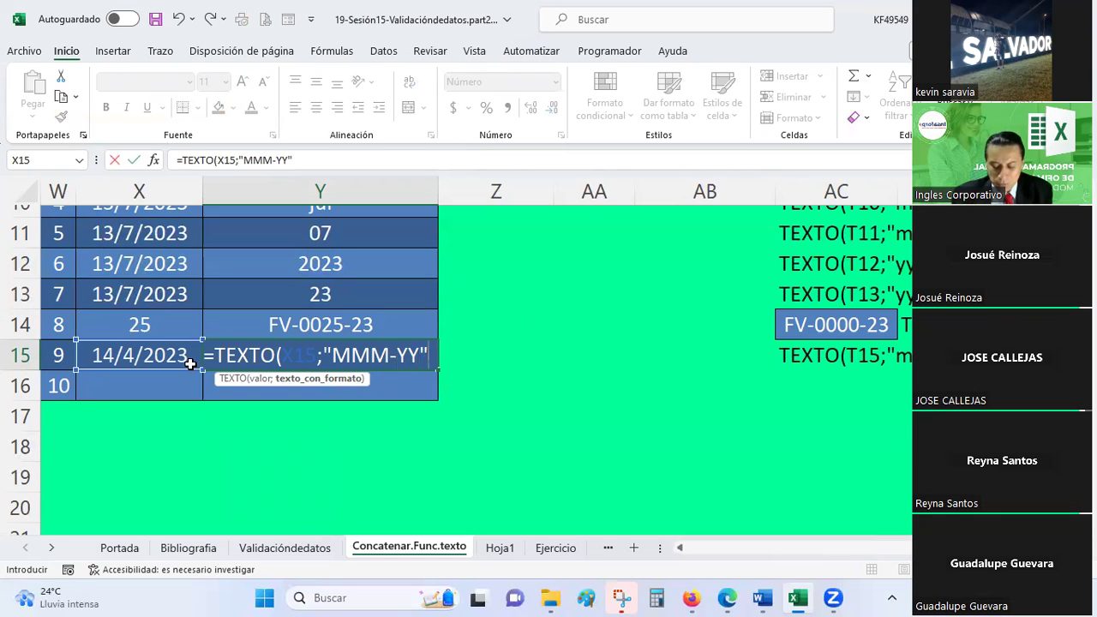
pyautogui.write(')')
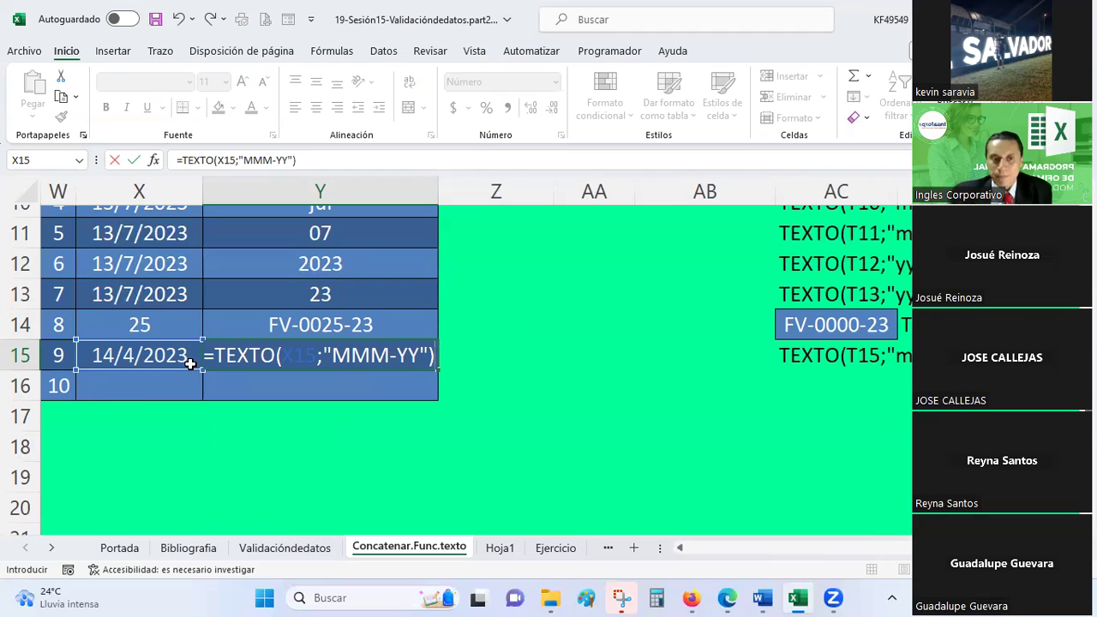
pyautogui.press('Return')
# Step: Change X15's date to 14-7-23 and check that Y15 now reads jul-23
pyautogui.click(189, 363)
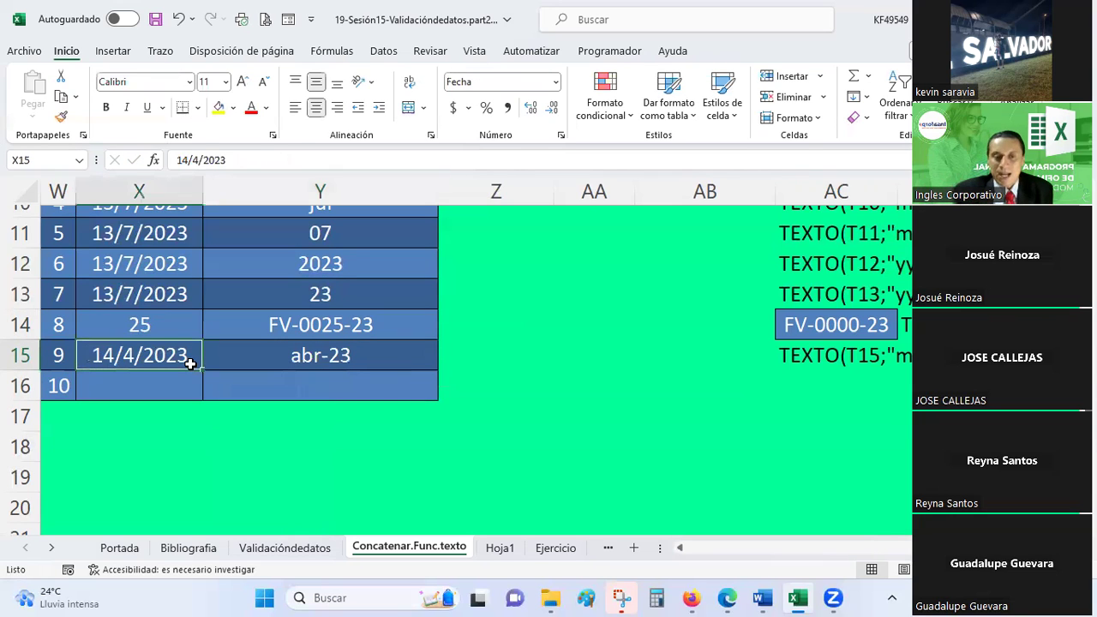
pyautogui.write('14-7-23')
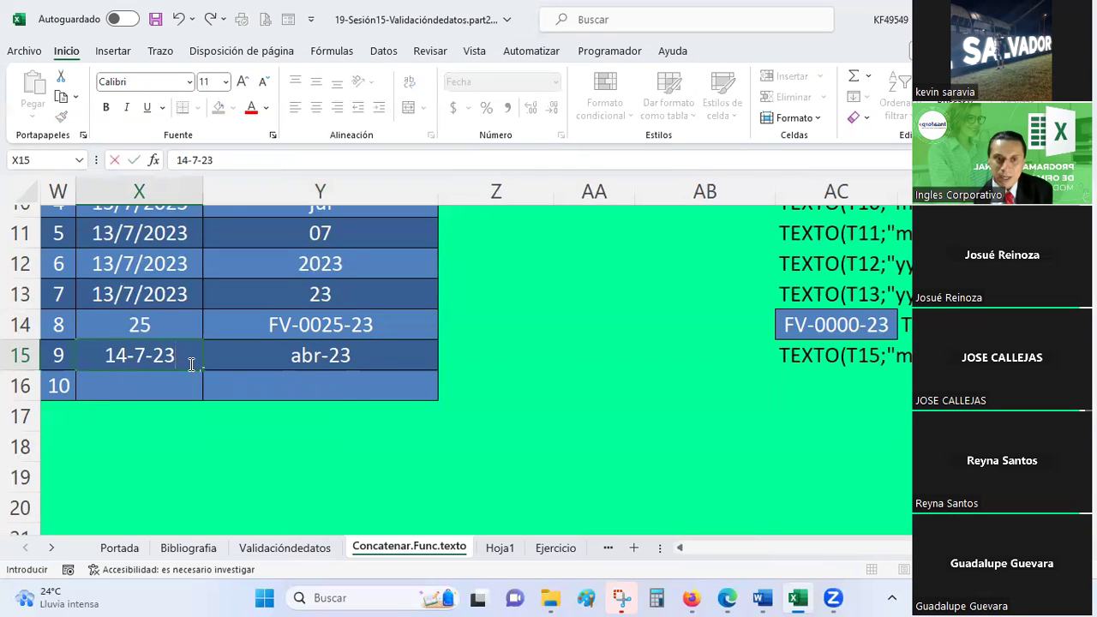
pyautogui.press('Return')
pyautogui.press('Up')
pyautogui.press('Right')
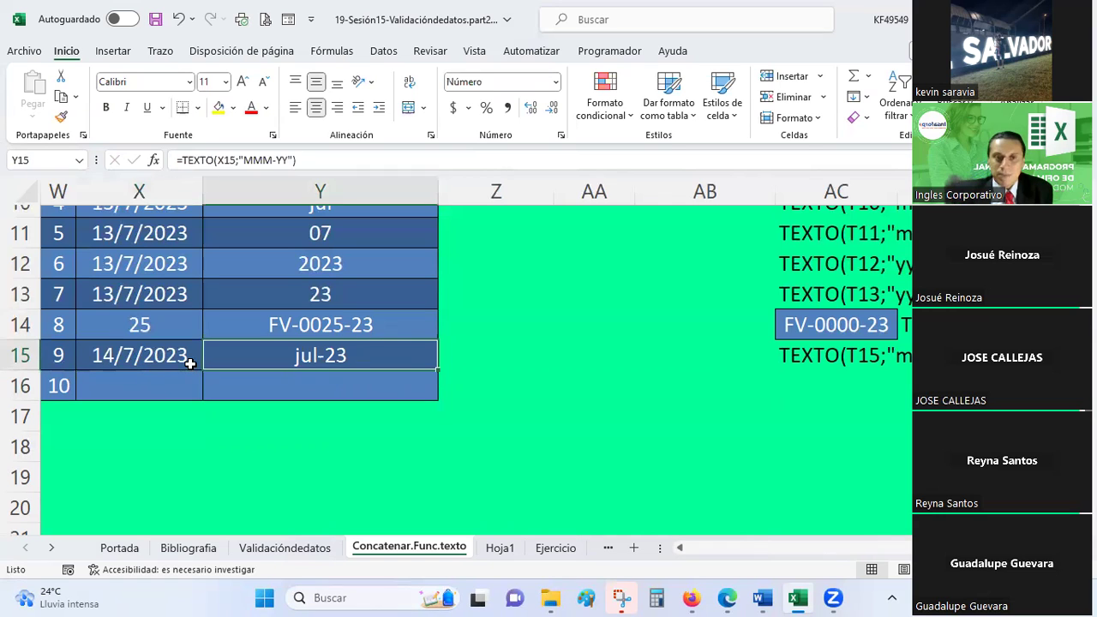
pyautogui.click(189, 363)
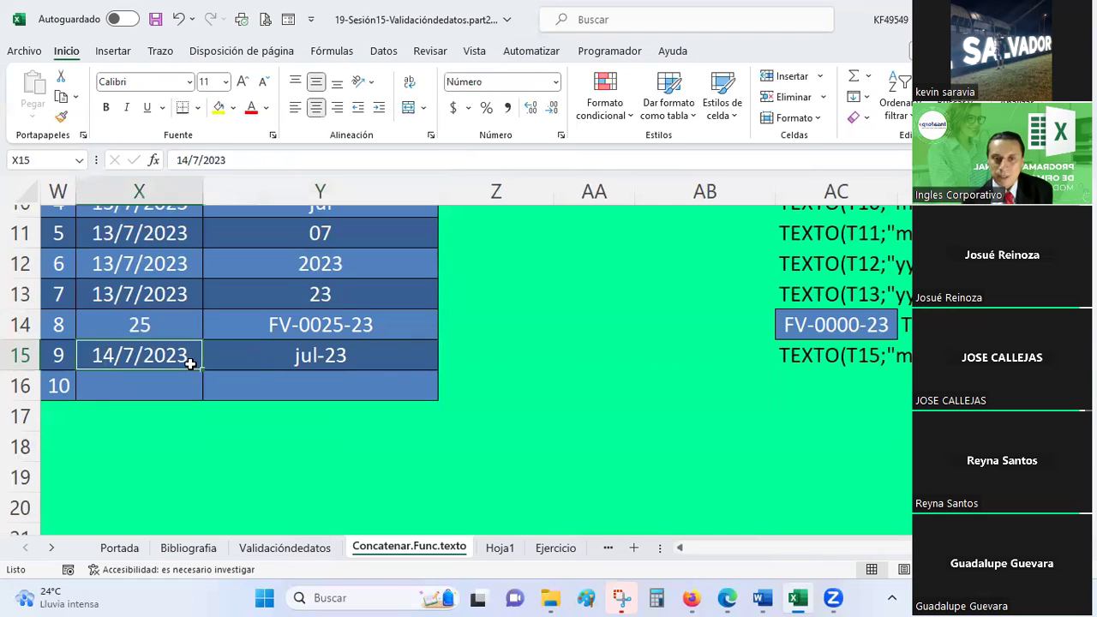
pyautogui.press('Right')
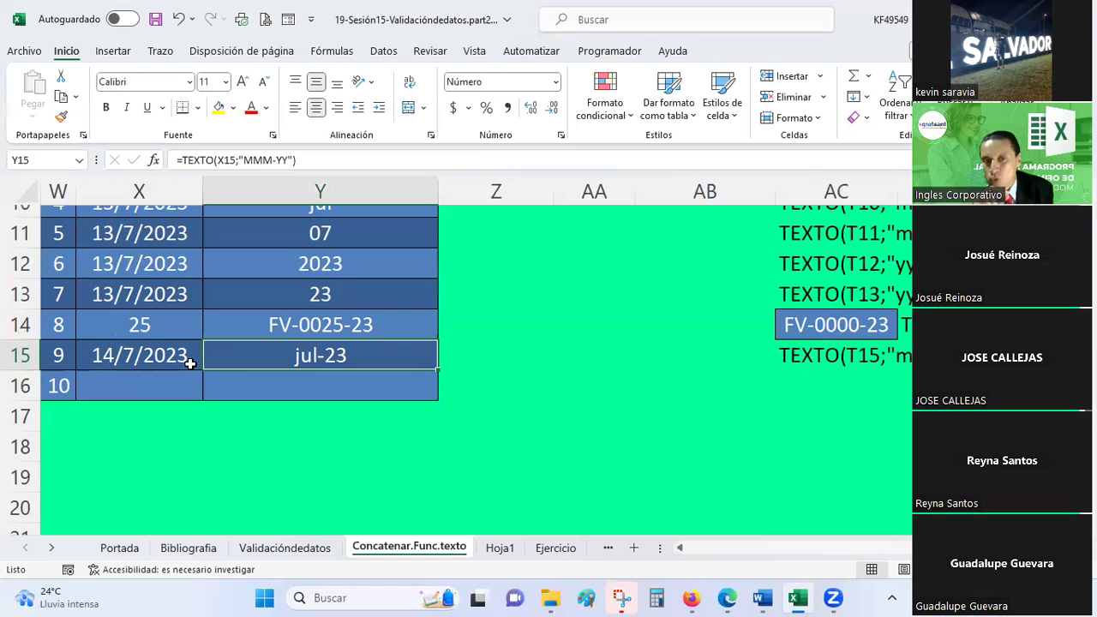
# Step: Enter the date 14/7/2023 in Z15 and give it the custom d-mmm format
pyautogui.press('Right')
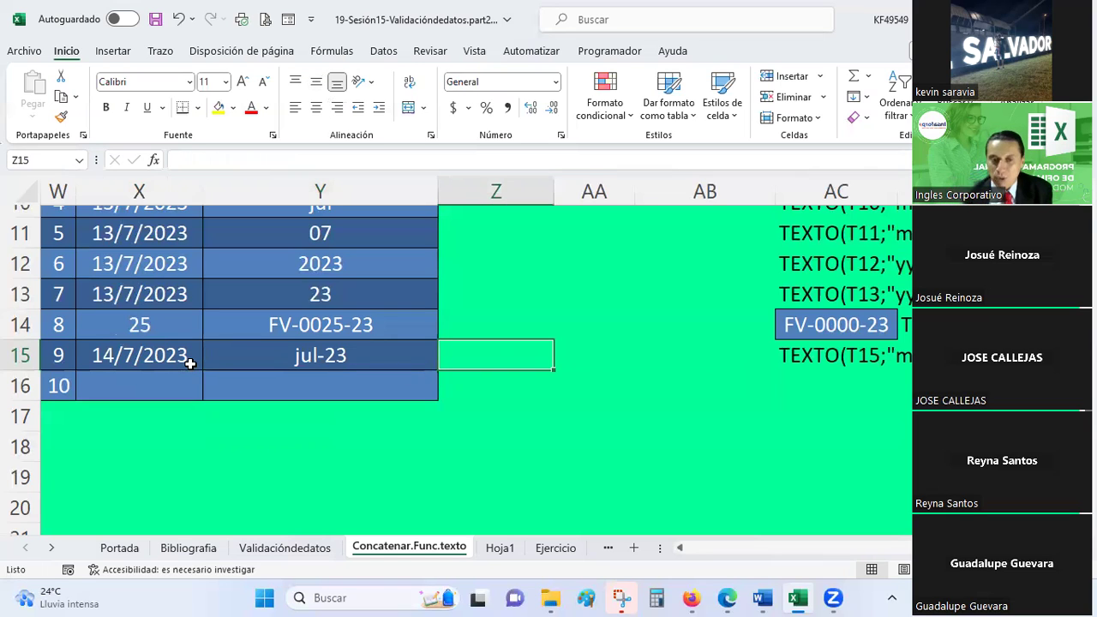
pyautogui.write('1')
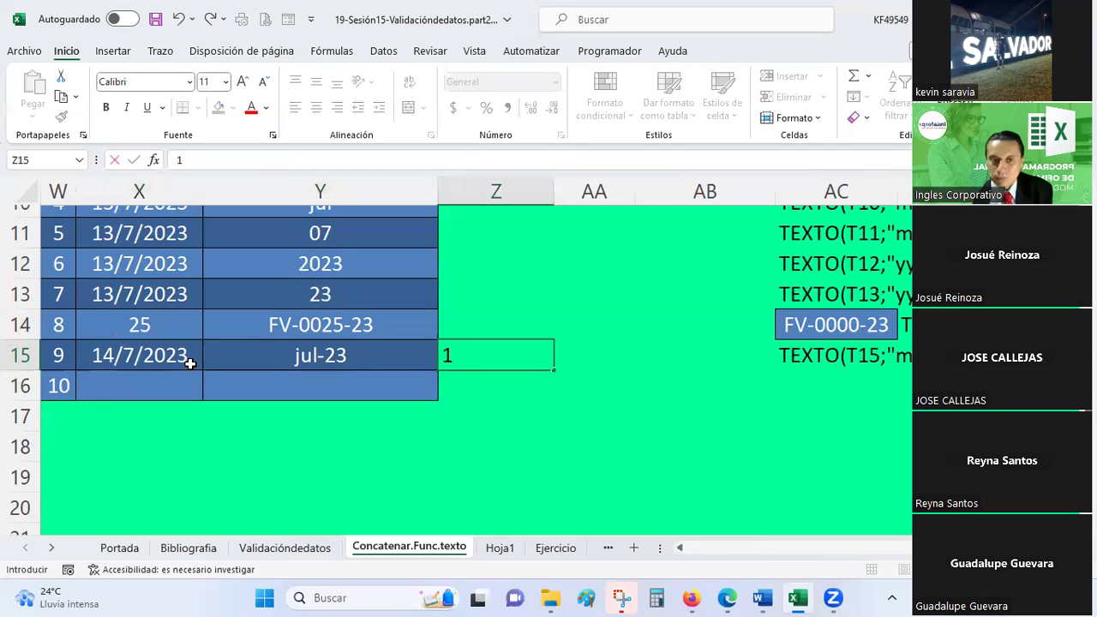
pyautogui.write('4-7-23')
pyautogui.press('Return')
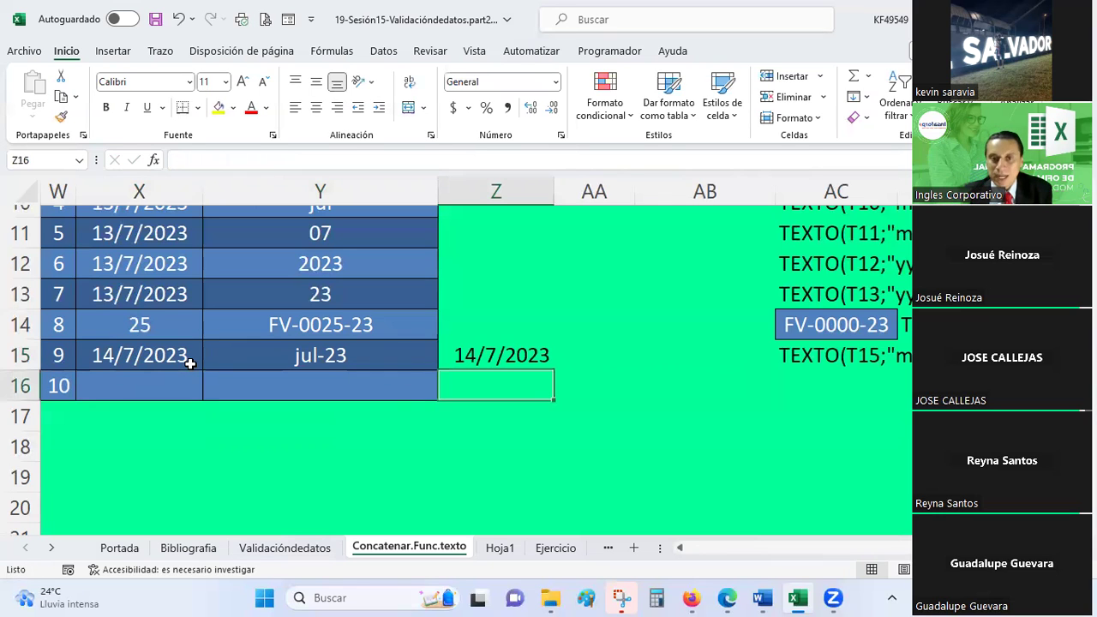
pyautogui.rightClick(492, 356)
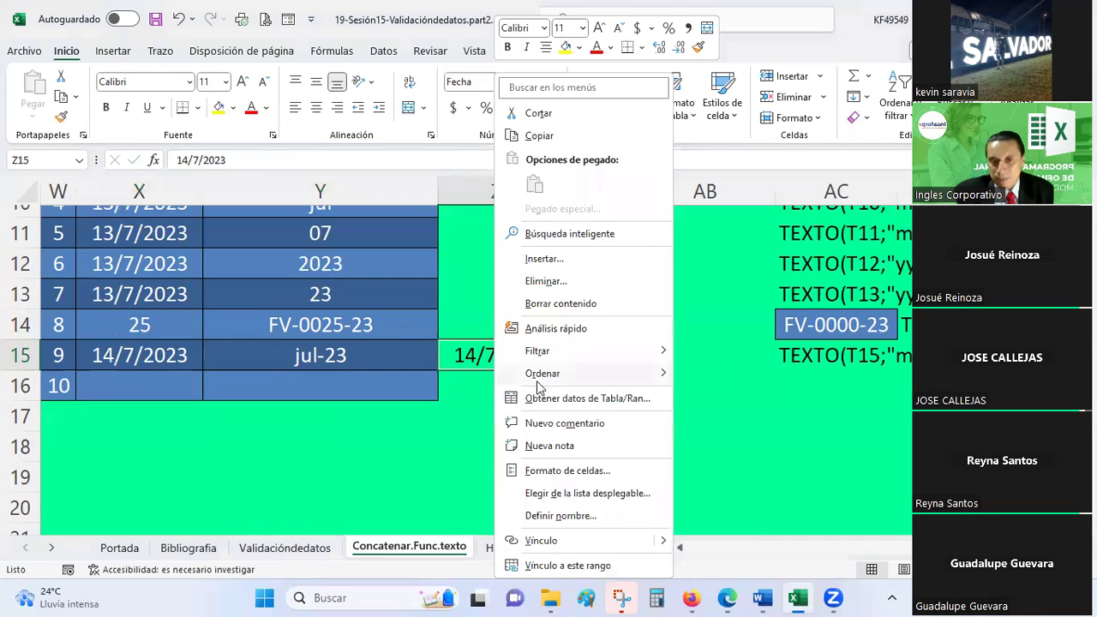
pyautogui.click(562, 470)
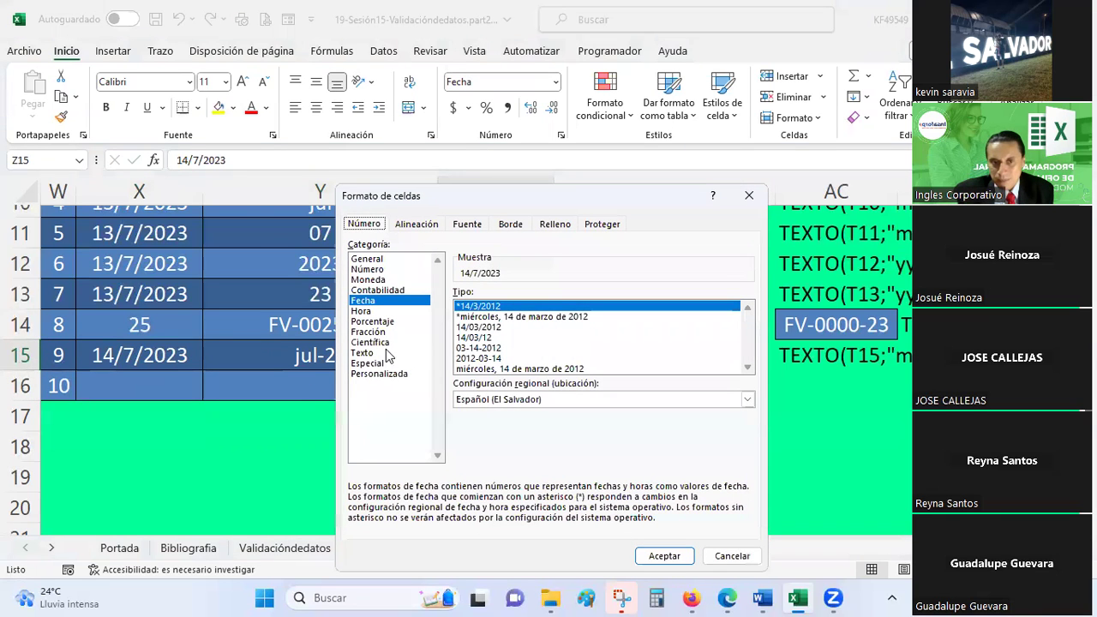
pyautogui.click(378, 375)
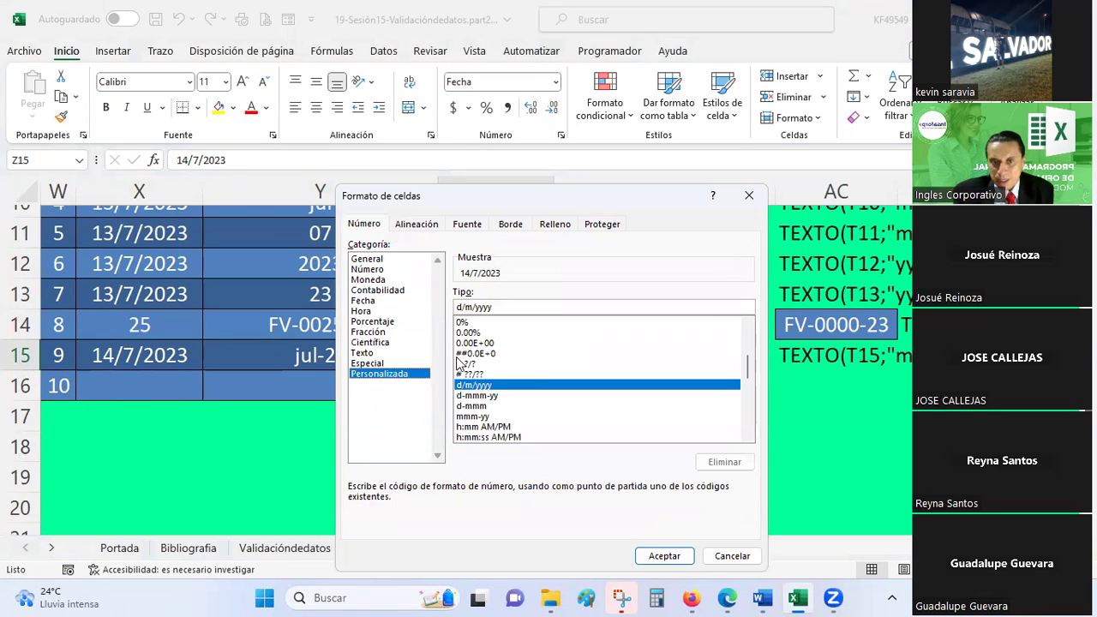
pyautogui.click(480, 407)
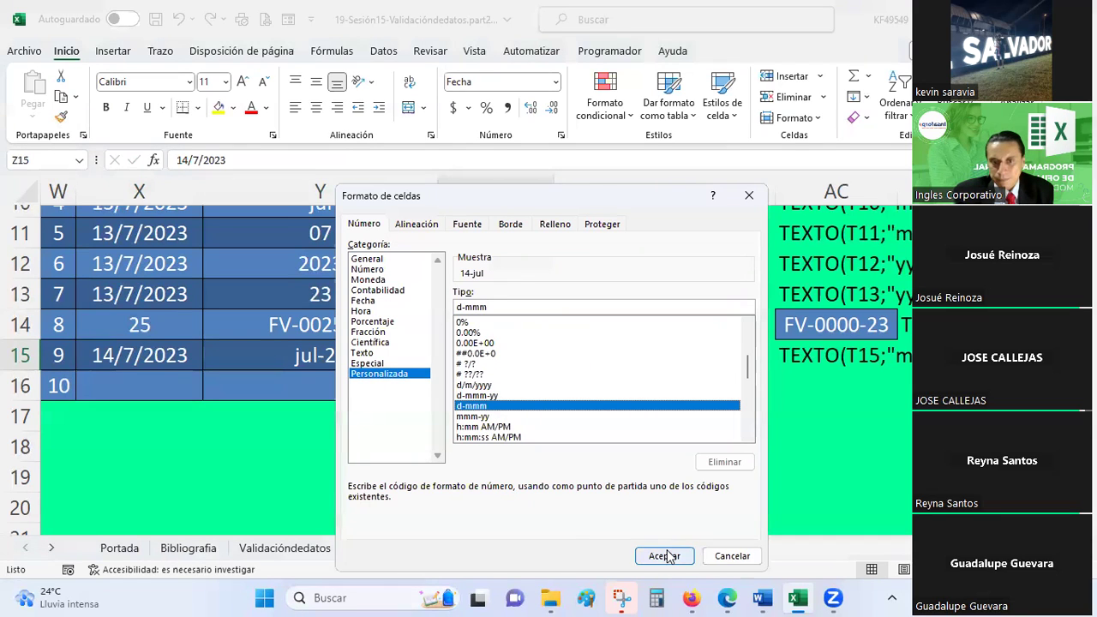
pyautogui.click(665, 556)
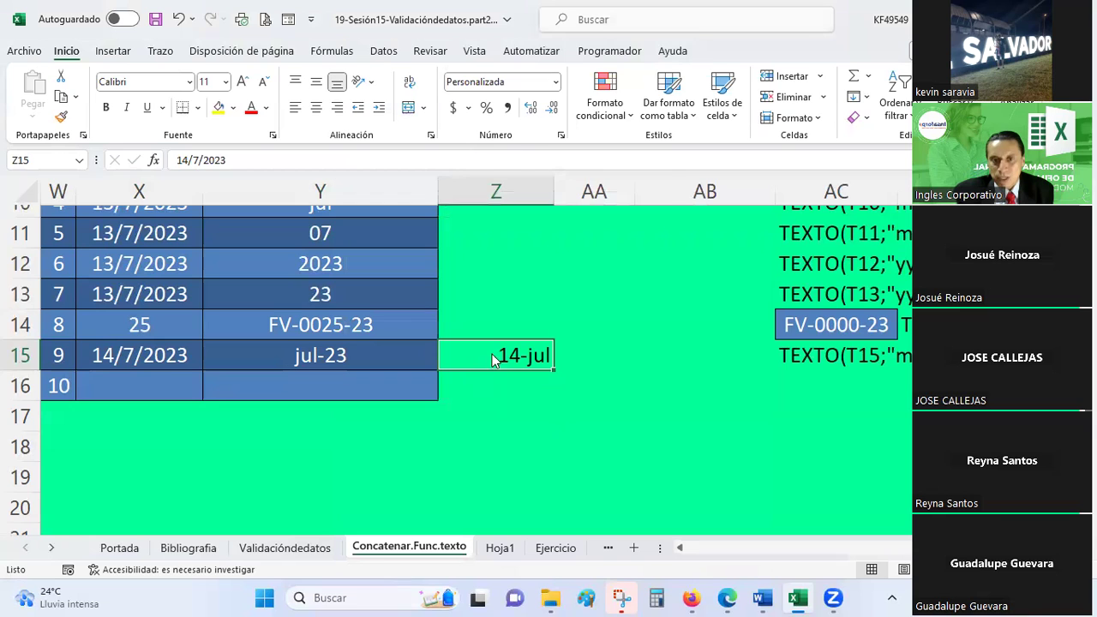
# Step: Switch Z15 to the custom mmm-yy format so it shows jul-23 like Y15
pyautogui.rightClick(497, 357)
pyautogui.click(508, 465)
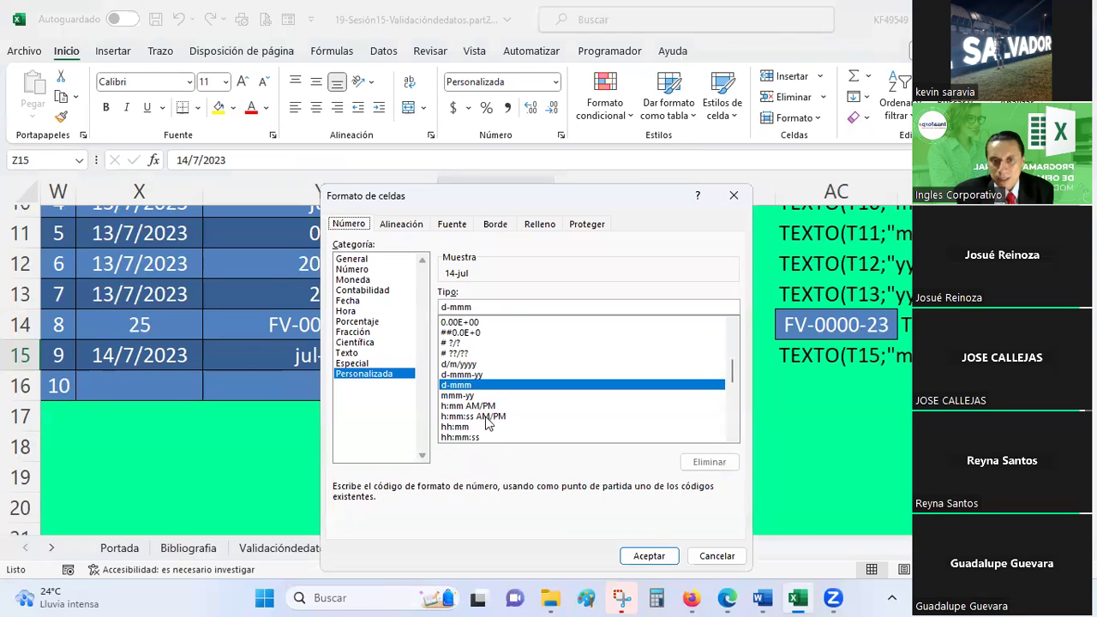
pyautogui.click(462, 395)
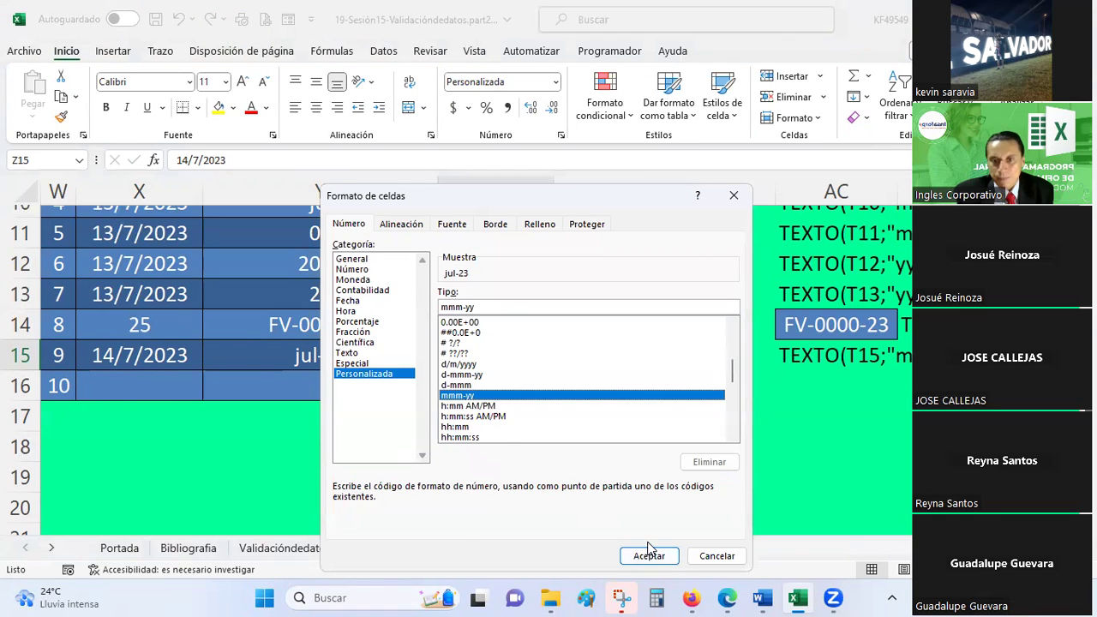
pyautogui.click(648, 555)
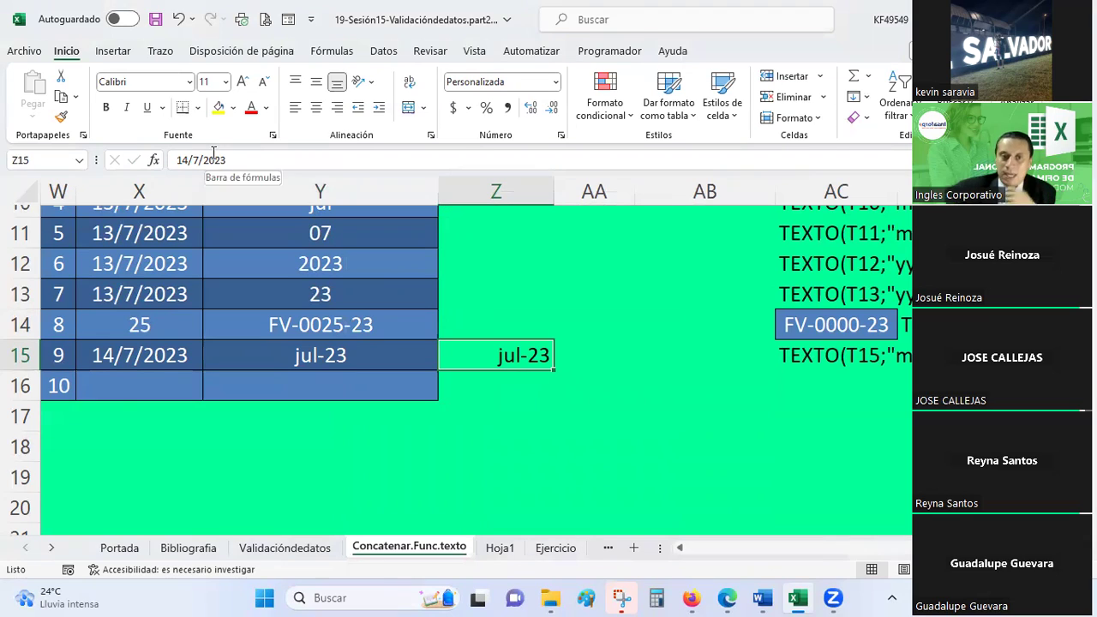
pyautogui.click(368, 346)
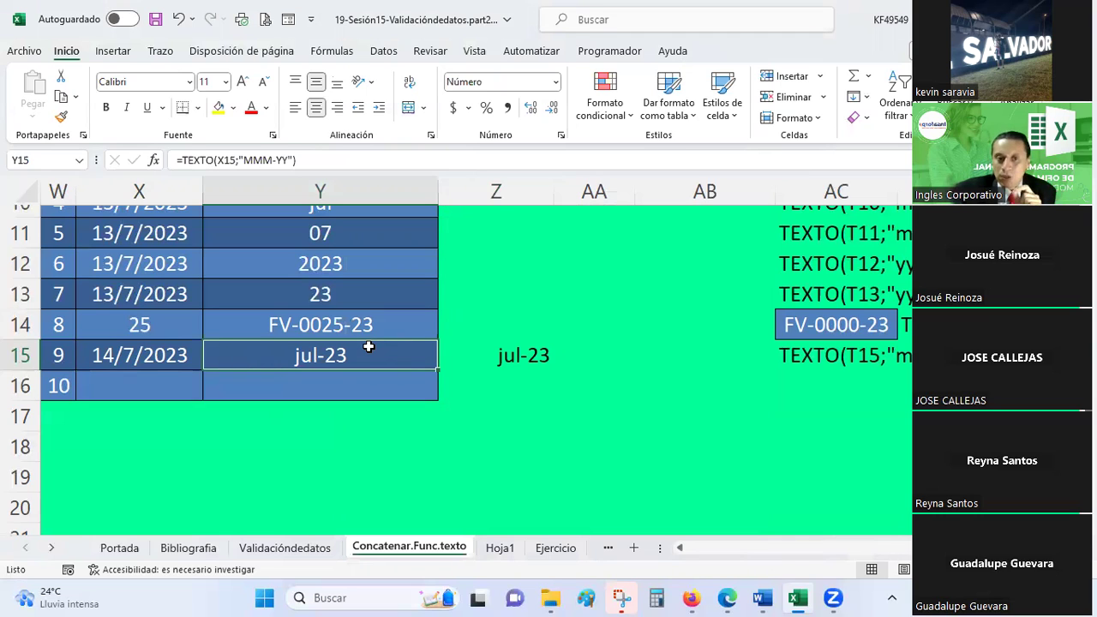
# Step: Save the workbook from the Quick Access Toolbar, keeping jul-23 in Y15 and Z15
pyautogui.click(654, 412)
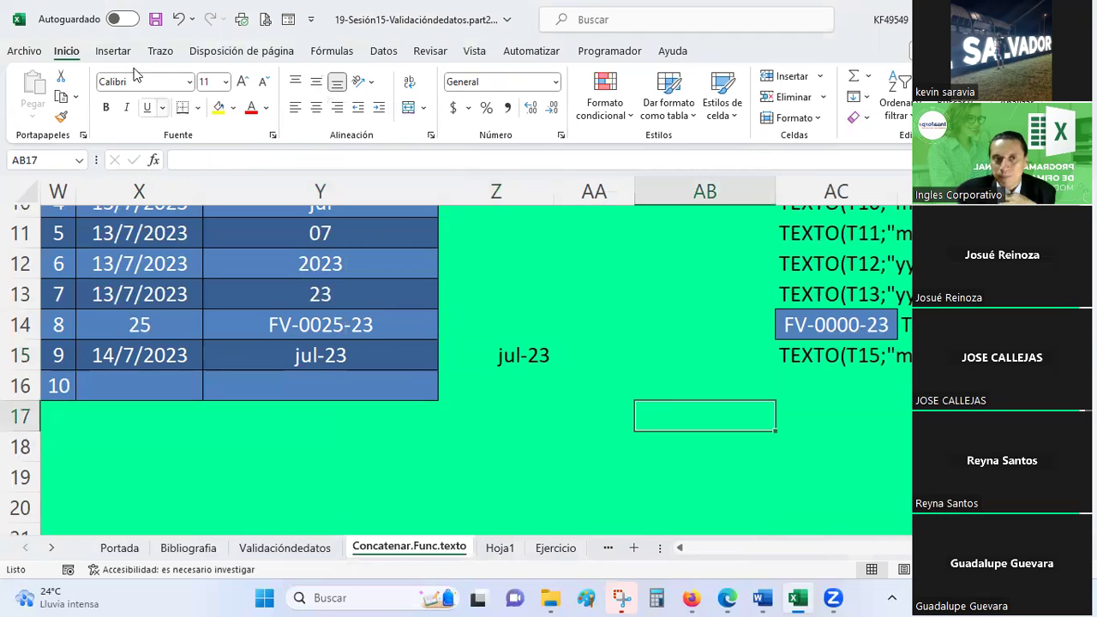
pyautogui.click(153, 26)
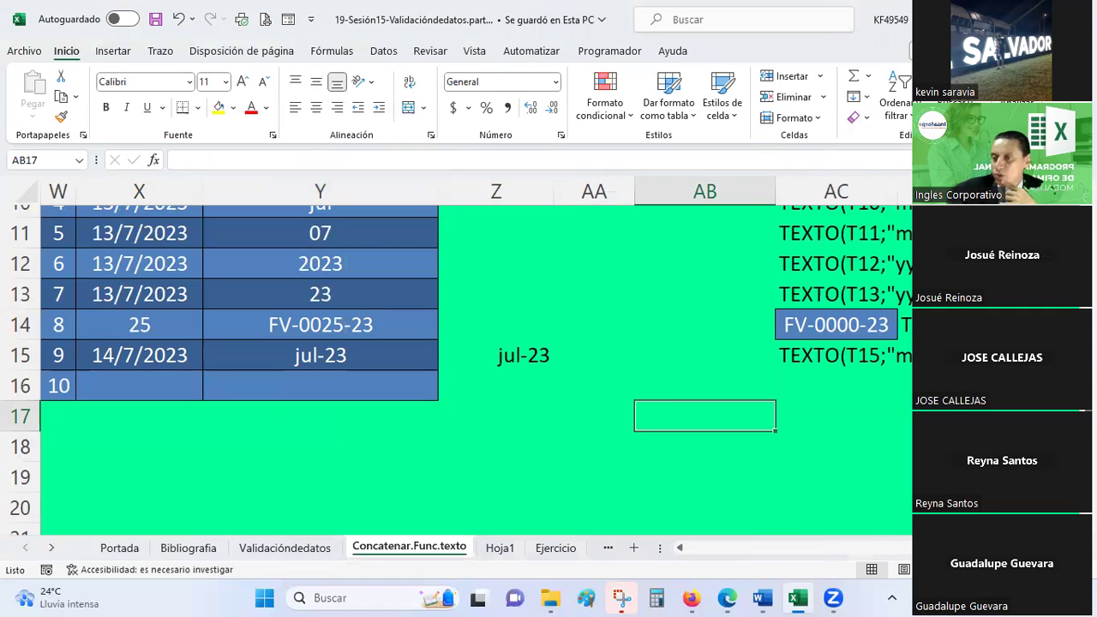
pyautogui.click(543, 377)
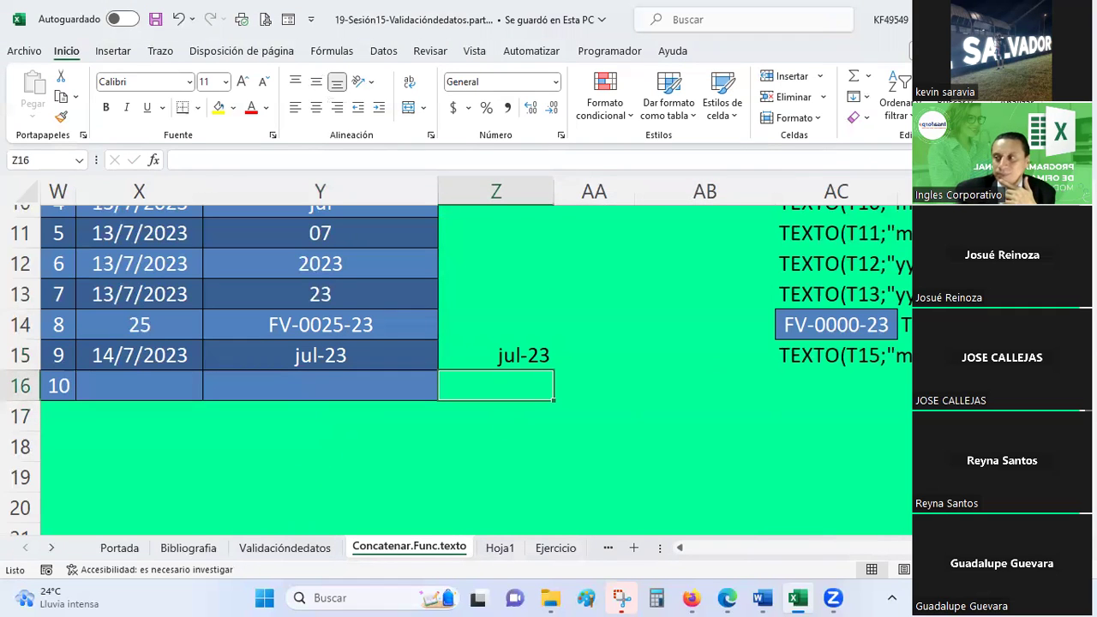